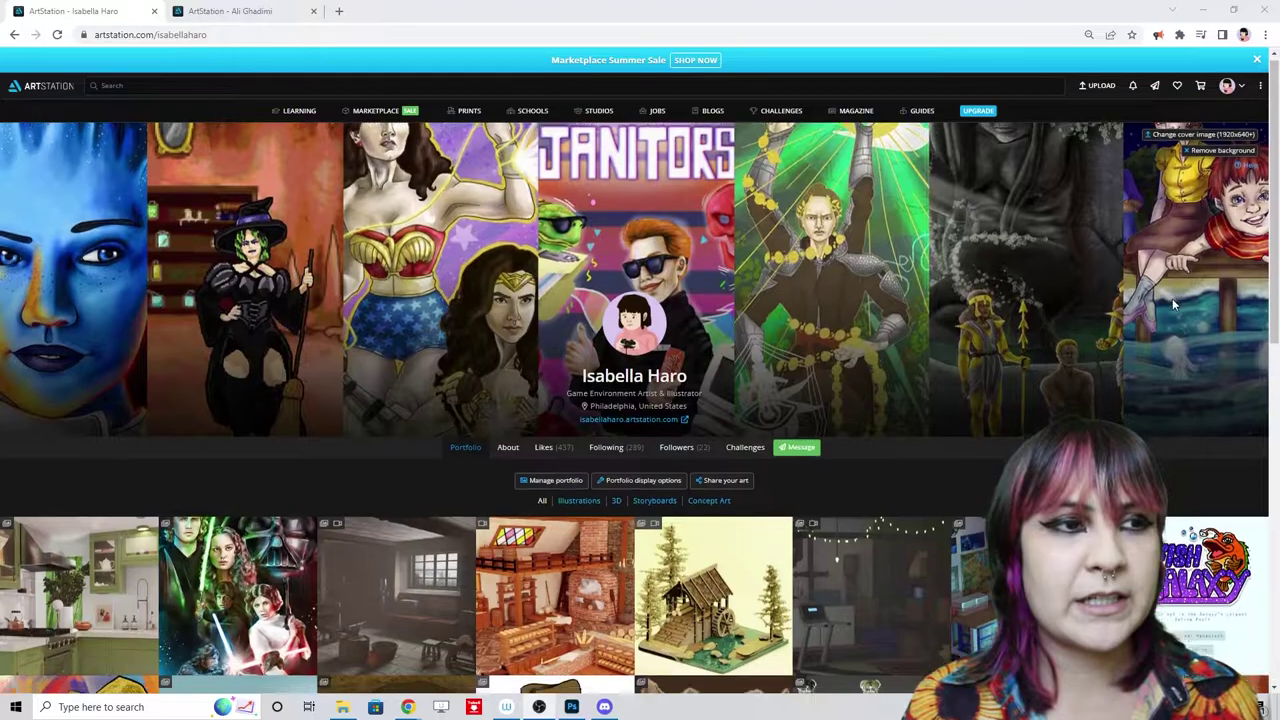
- Look over the artworks on the profile's portfolio page and filter them to the 3D album
scroll(1172, 298, down, 2)
scroll(1172, 300, down, 3)
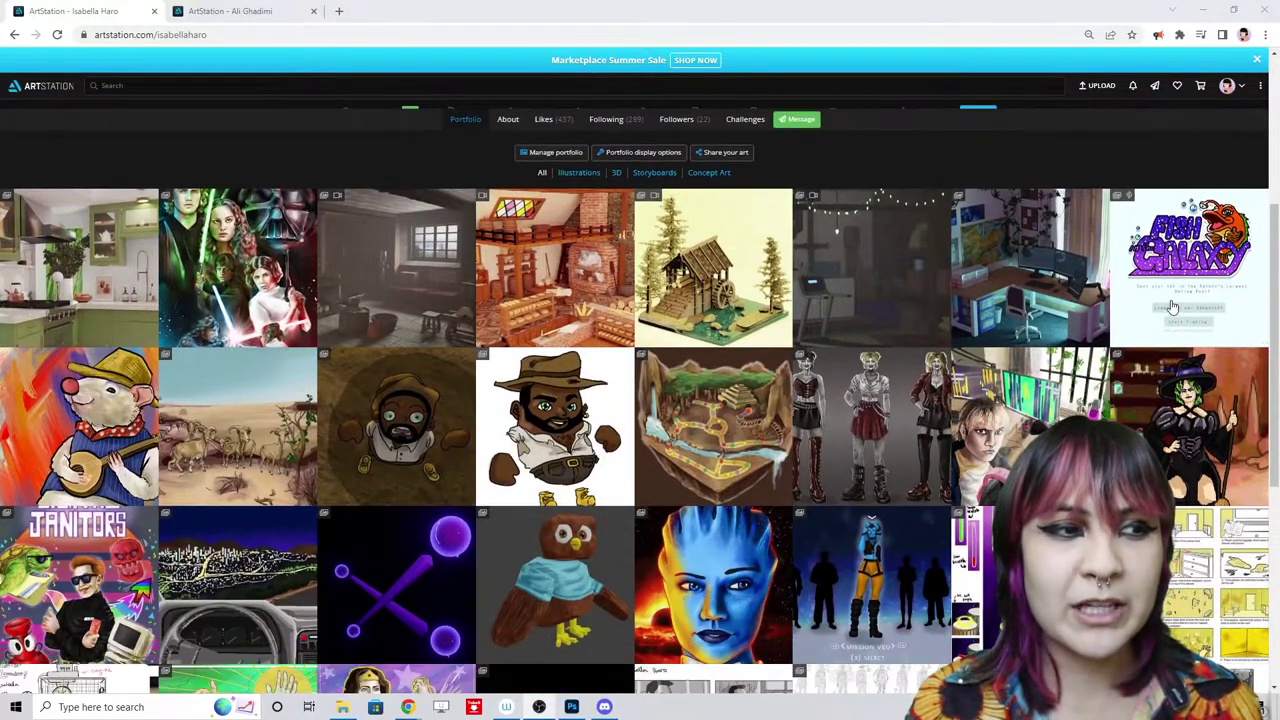
scroll(1168, 304, up, 3)
scroll(1172, 308, up, 1)
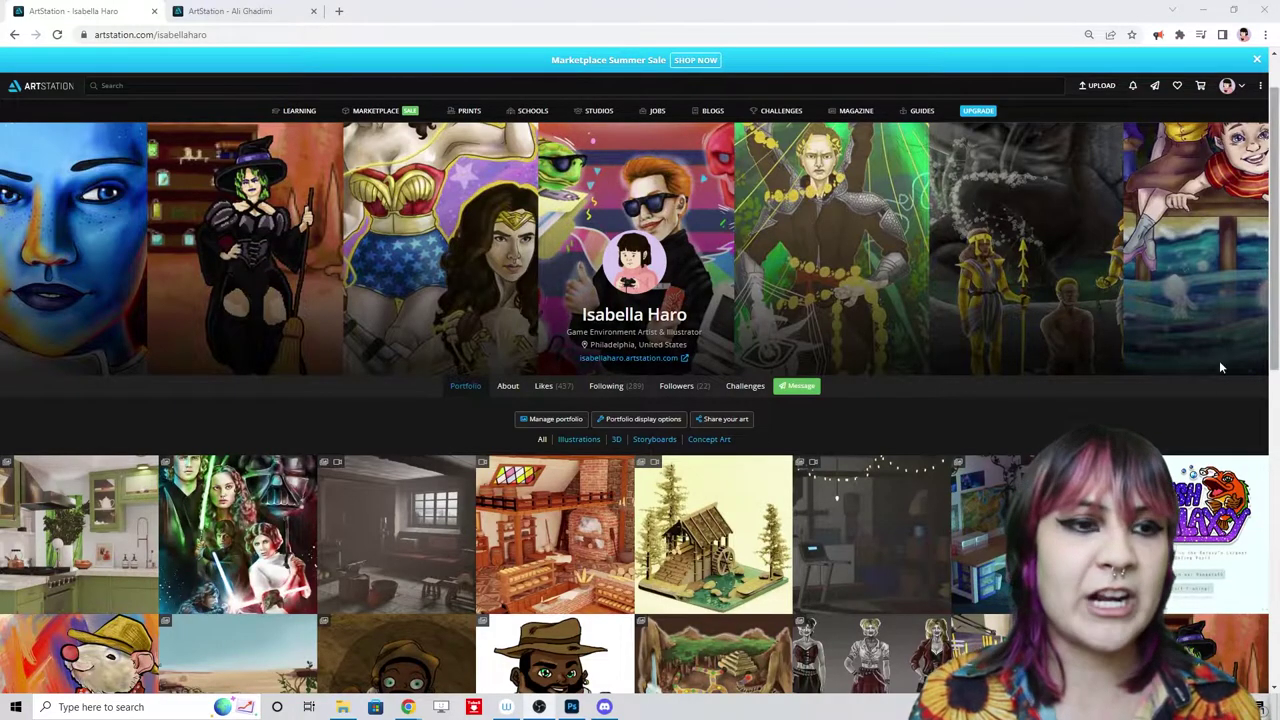
scroll(1238, 352, down, 1)
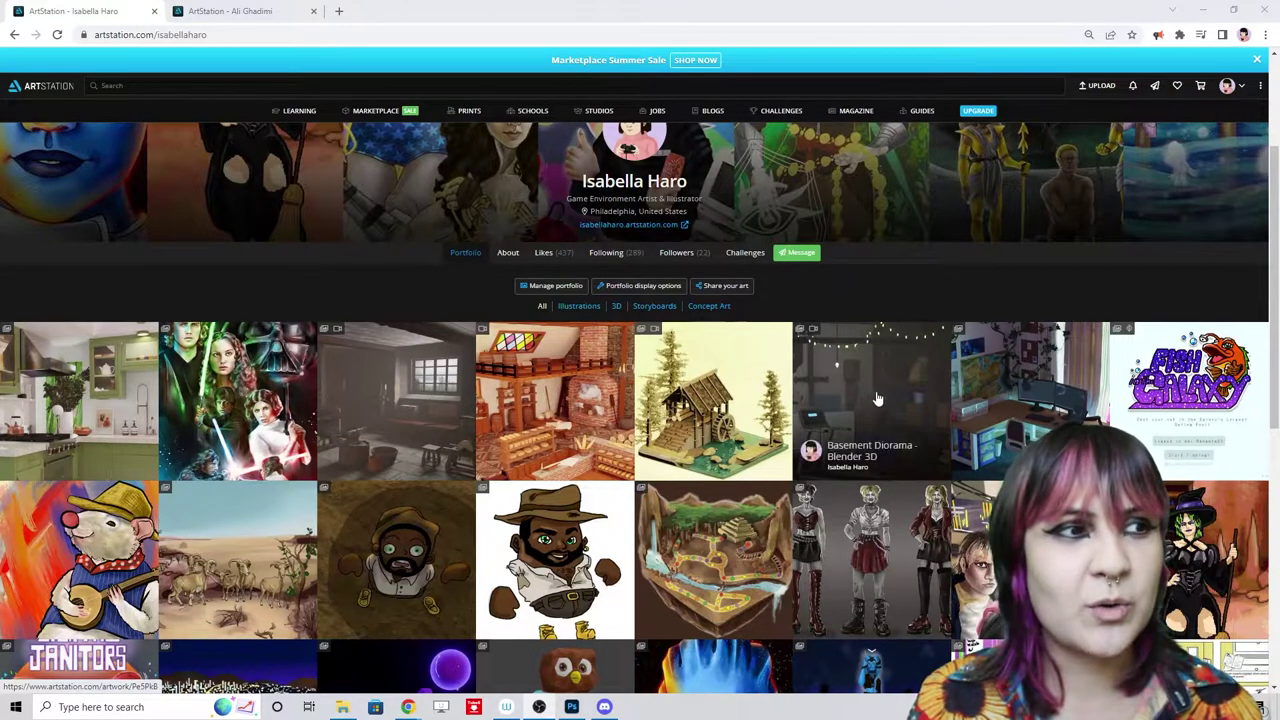
click(616, 306)
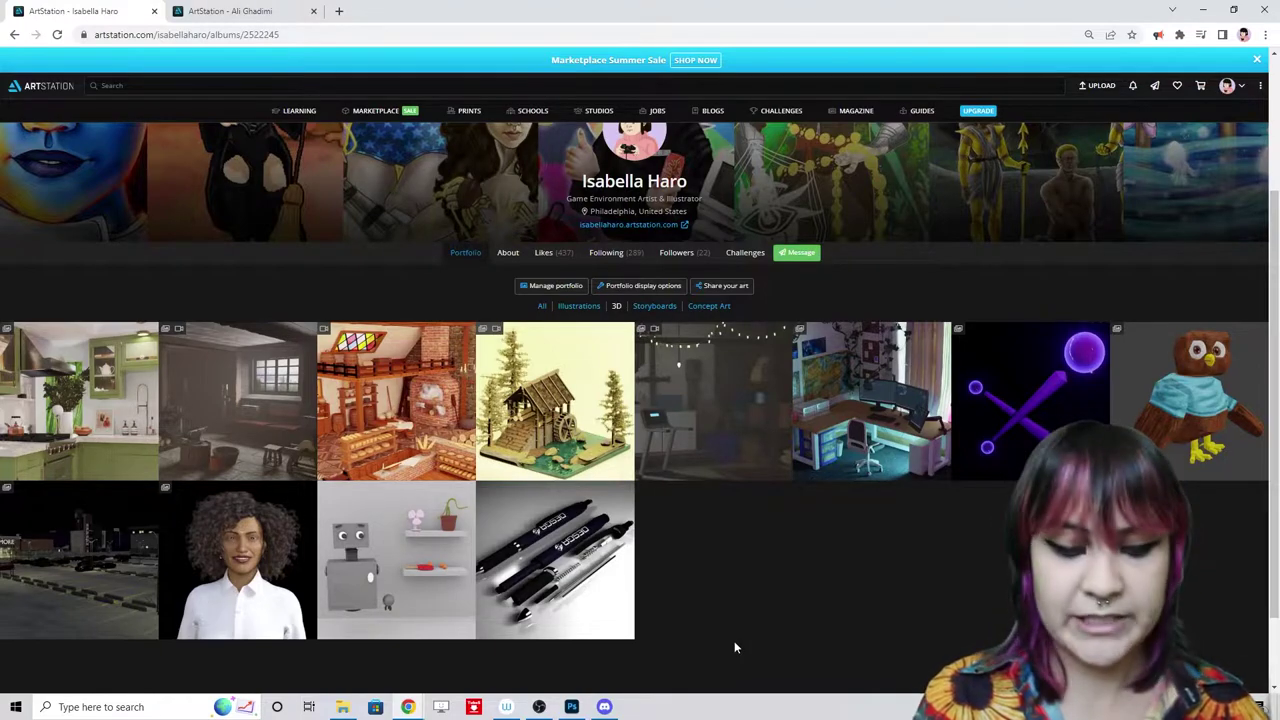
- Open the Pen Deconstructed artwork, read its details, and view its image at full size before returning to the artwork page
click(554, 585)
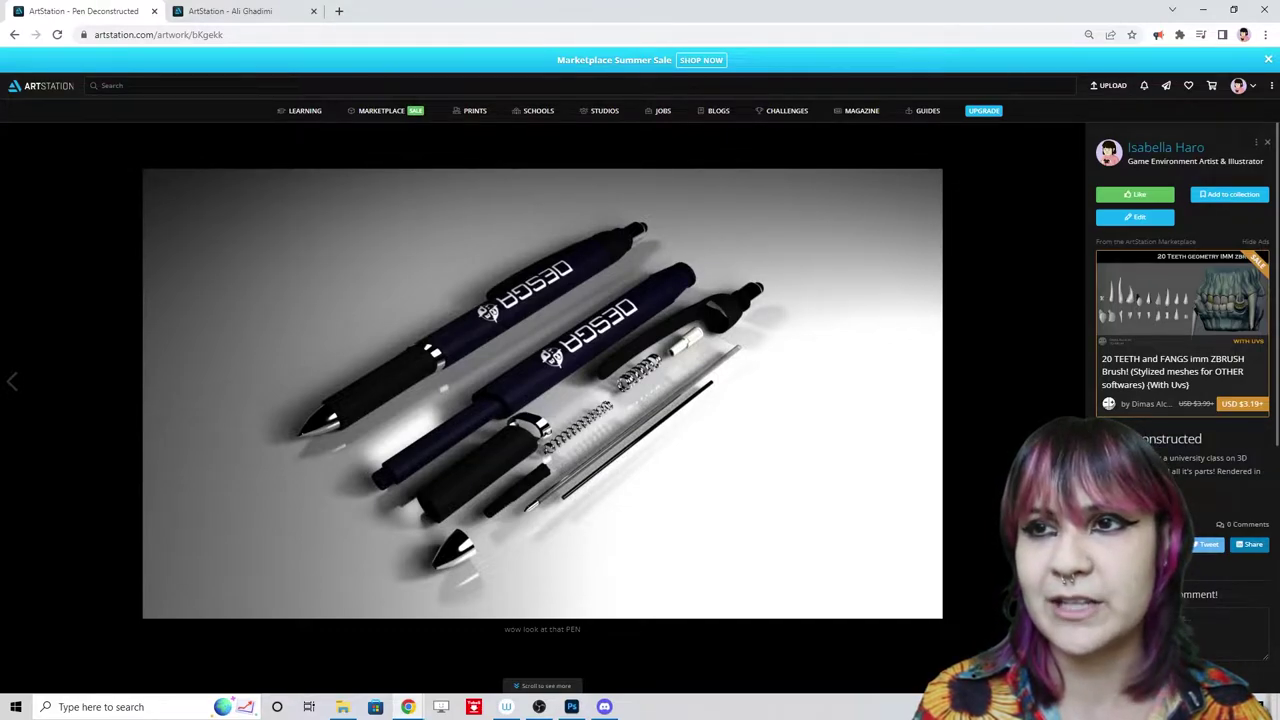
scroll(900, 473, down, 3)
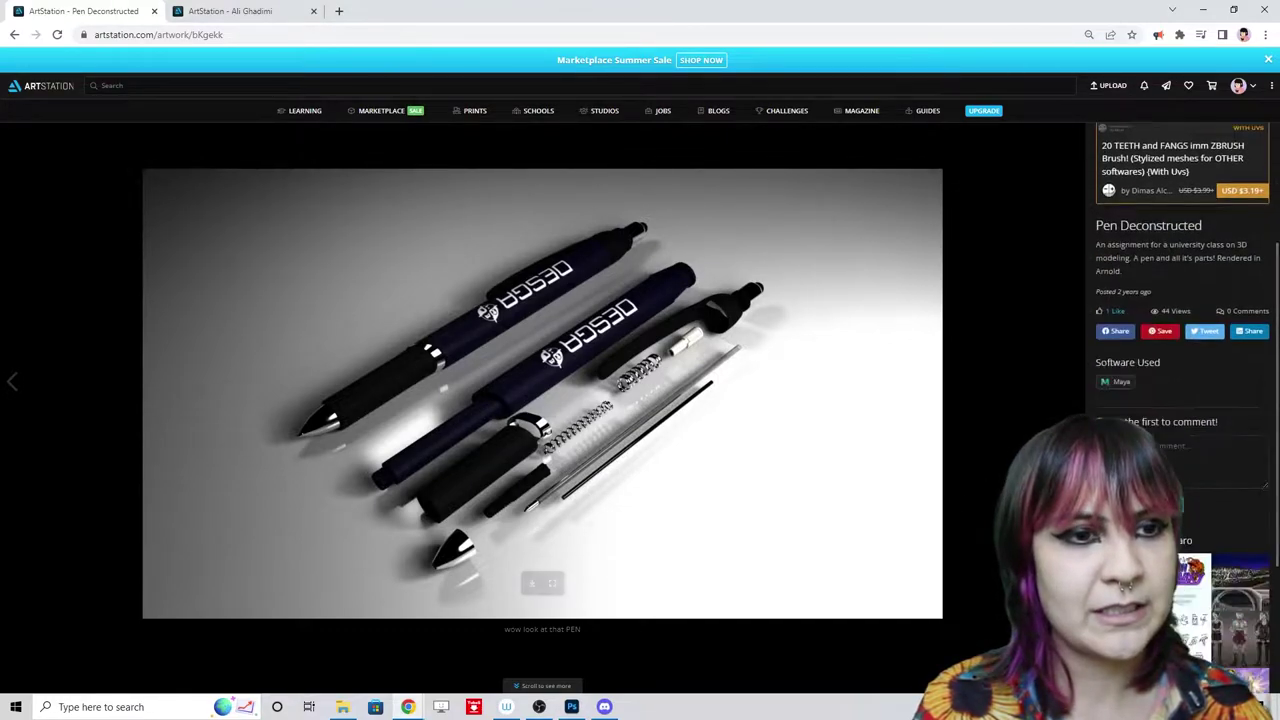
scroll(897, 420, up, 3)
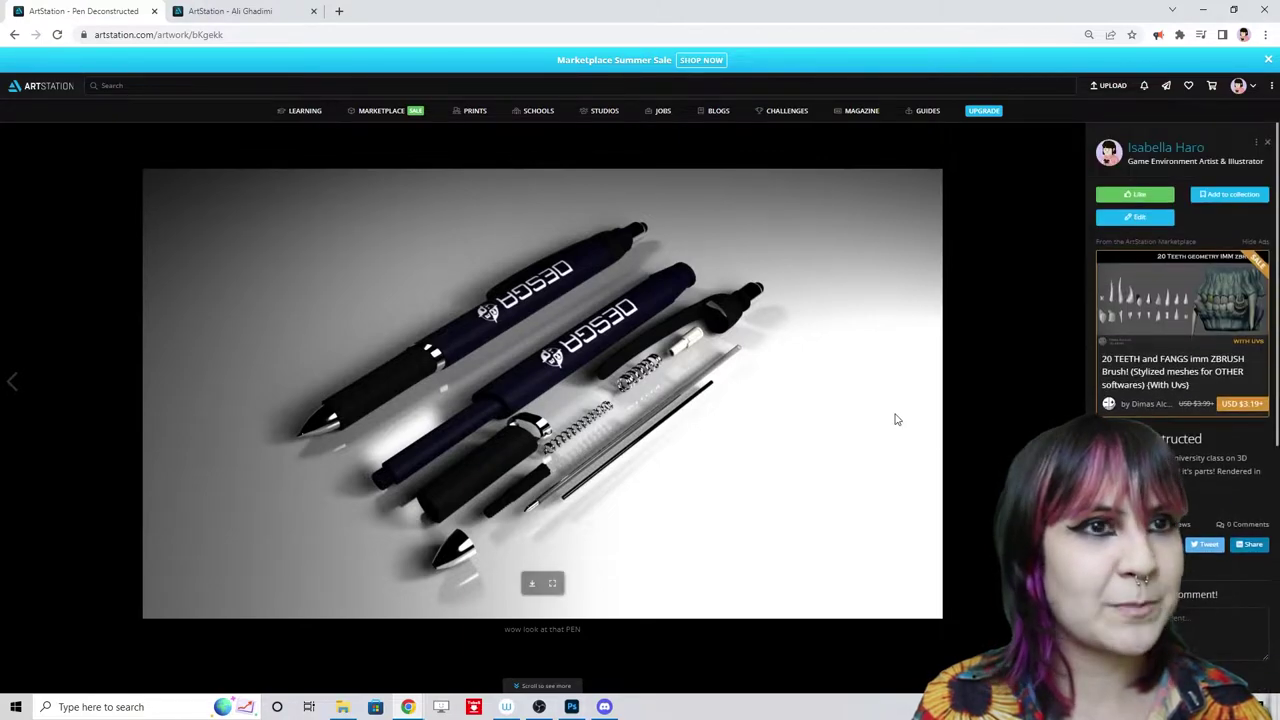
scroll(914, 408, down, 1)
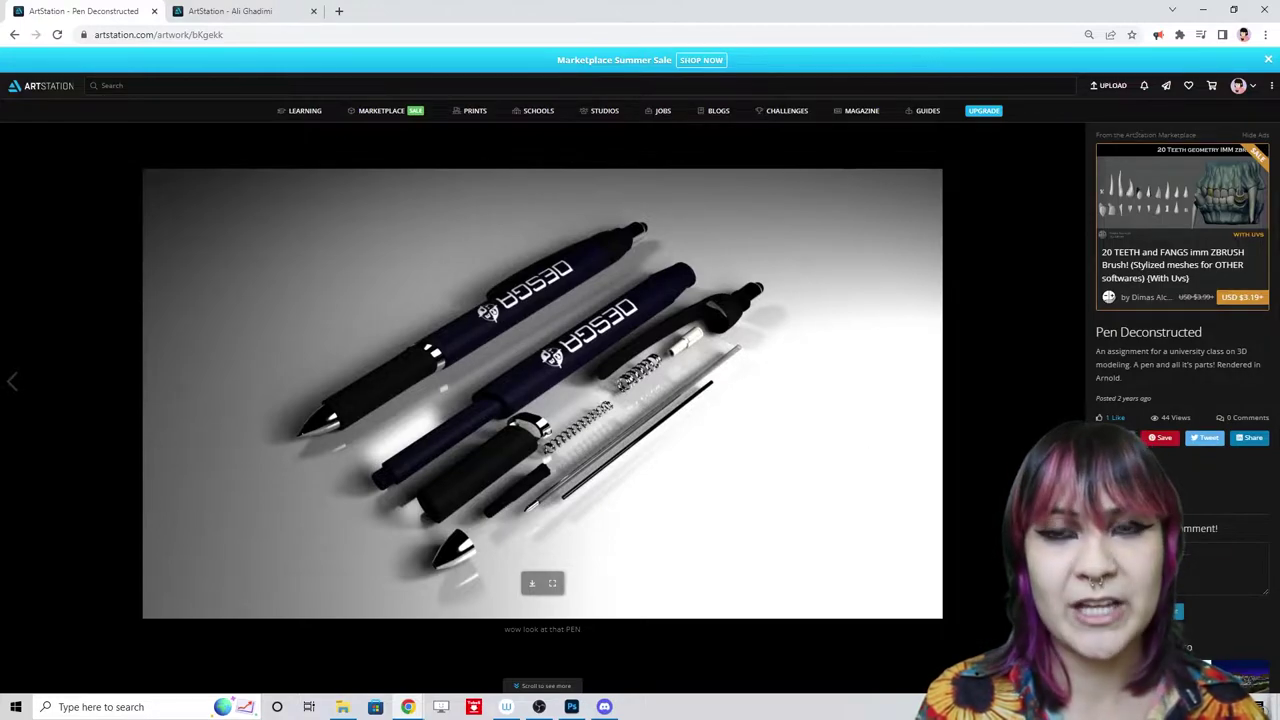
click(552, 583)
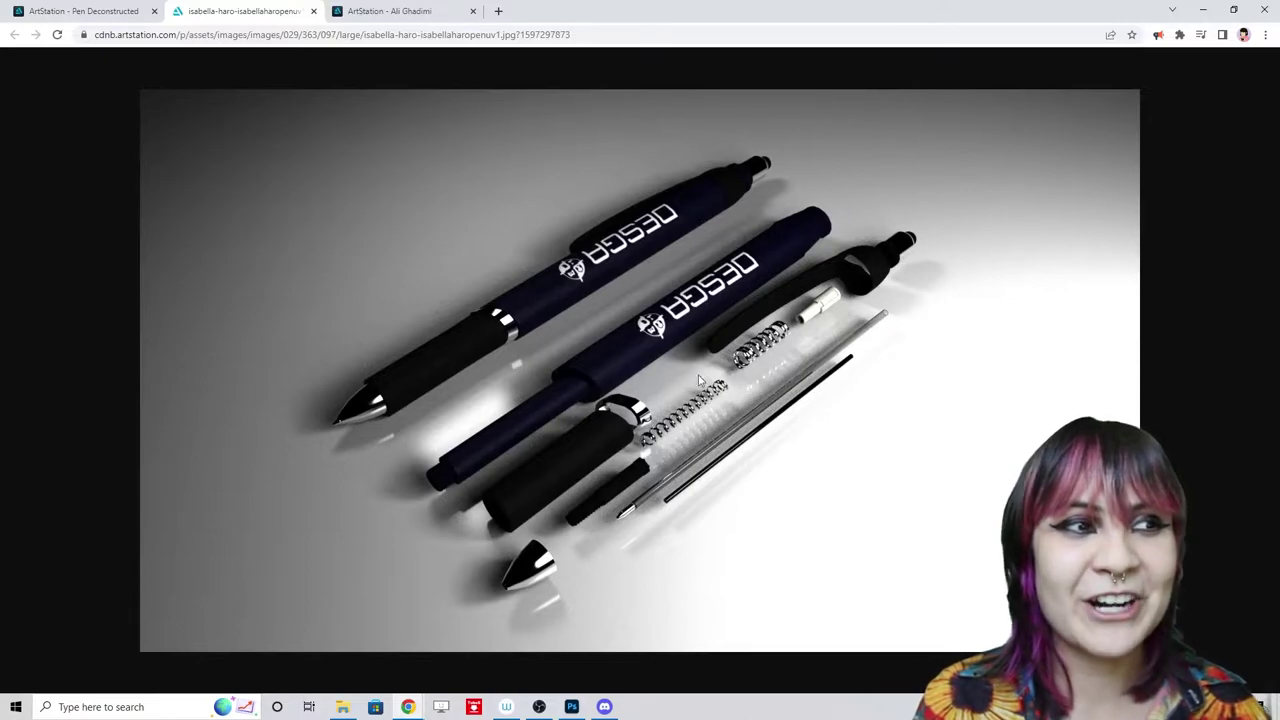
click(92, 11)
click(236, 11)
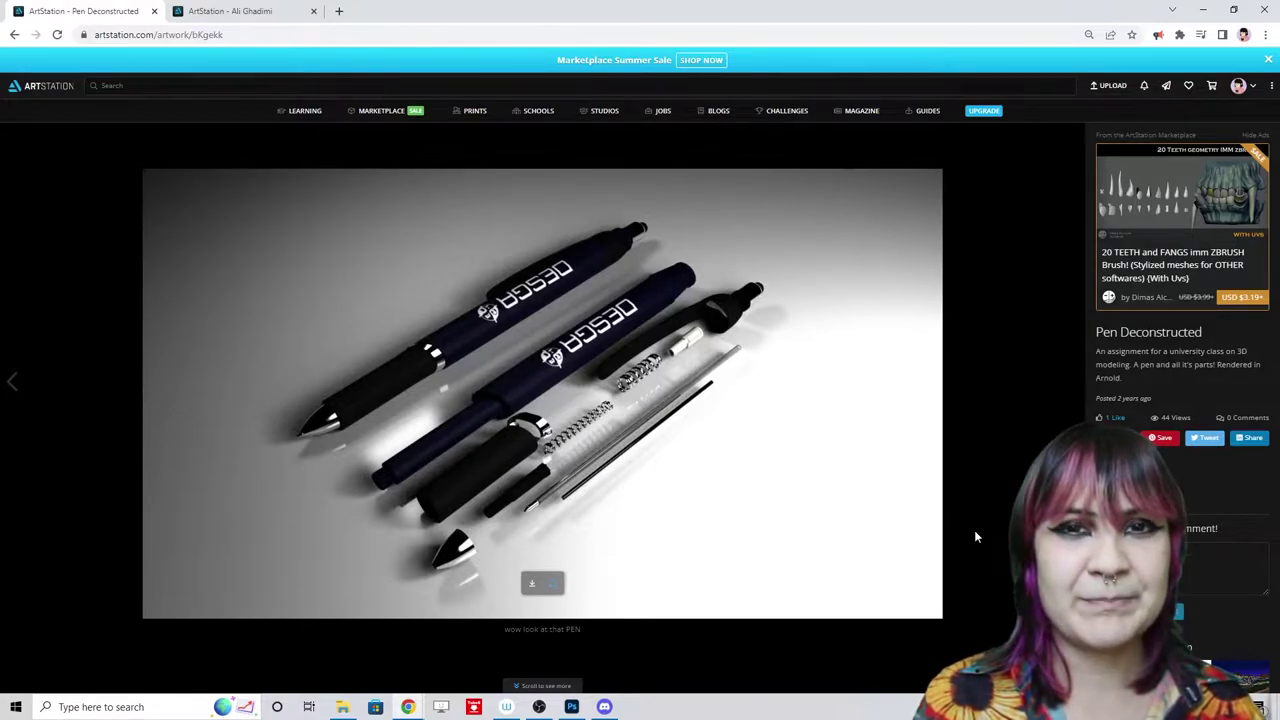
- Highlight the words "assignment for a university class" in the Pen Deconstructed description, then clear the highlight
drag(1107, 351, 1212, 351)
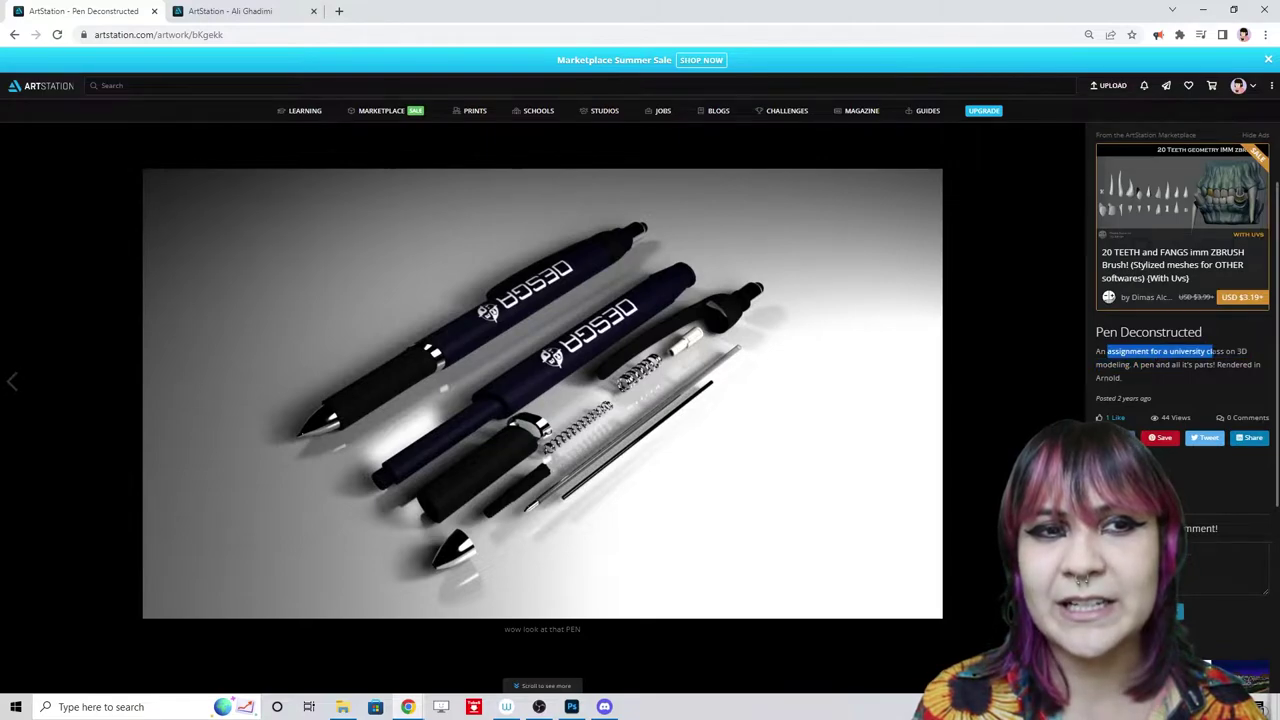
click(1207, 368)
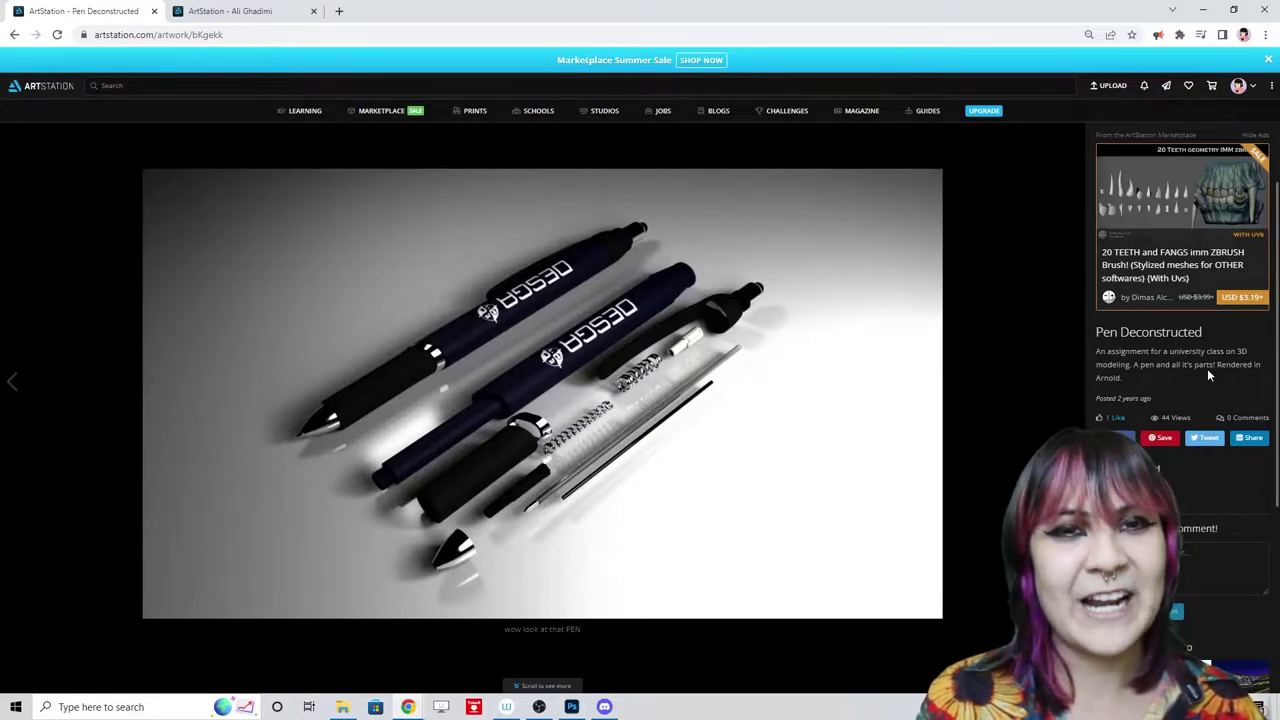
scroll(1207, 370, up, 2)
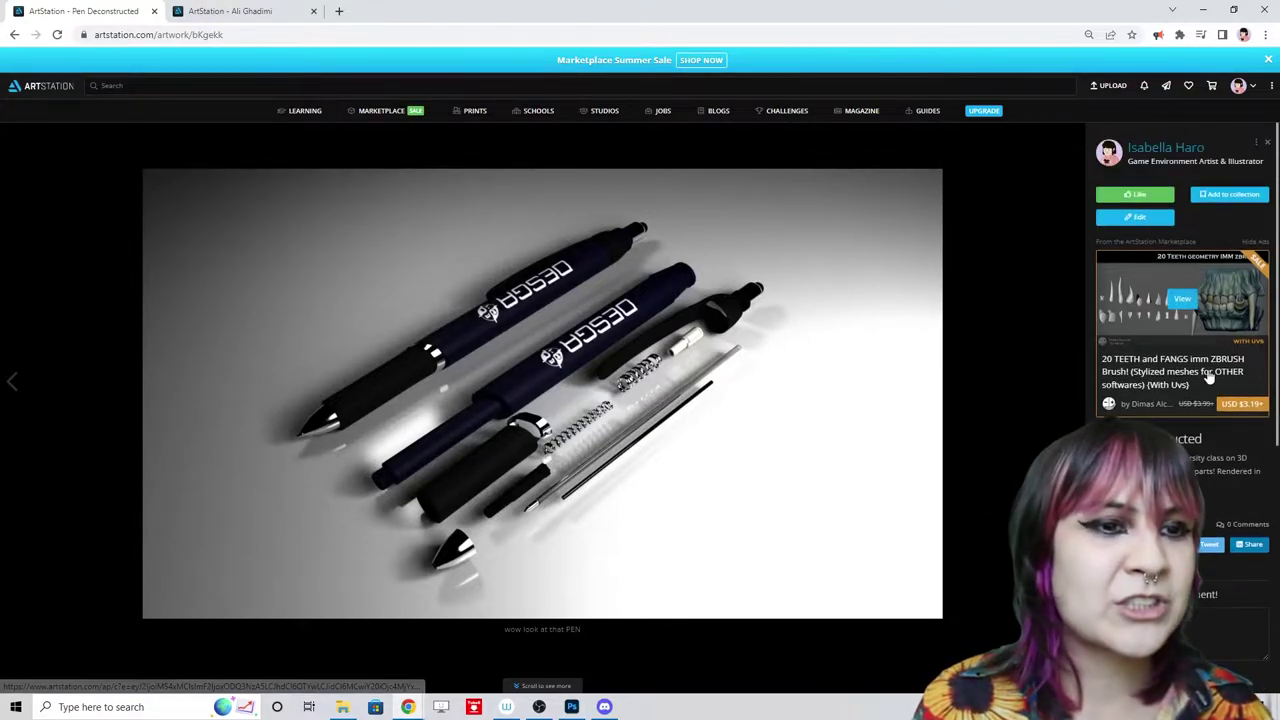
- Edit the Pen Deconstructed project, setting its publish status to Not published, and save the change
click(1160, 218)
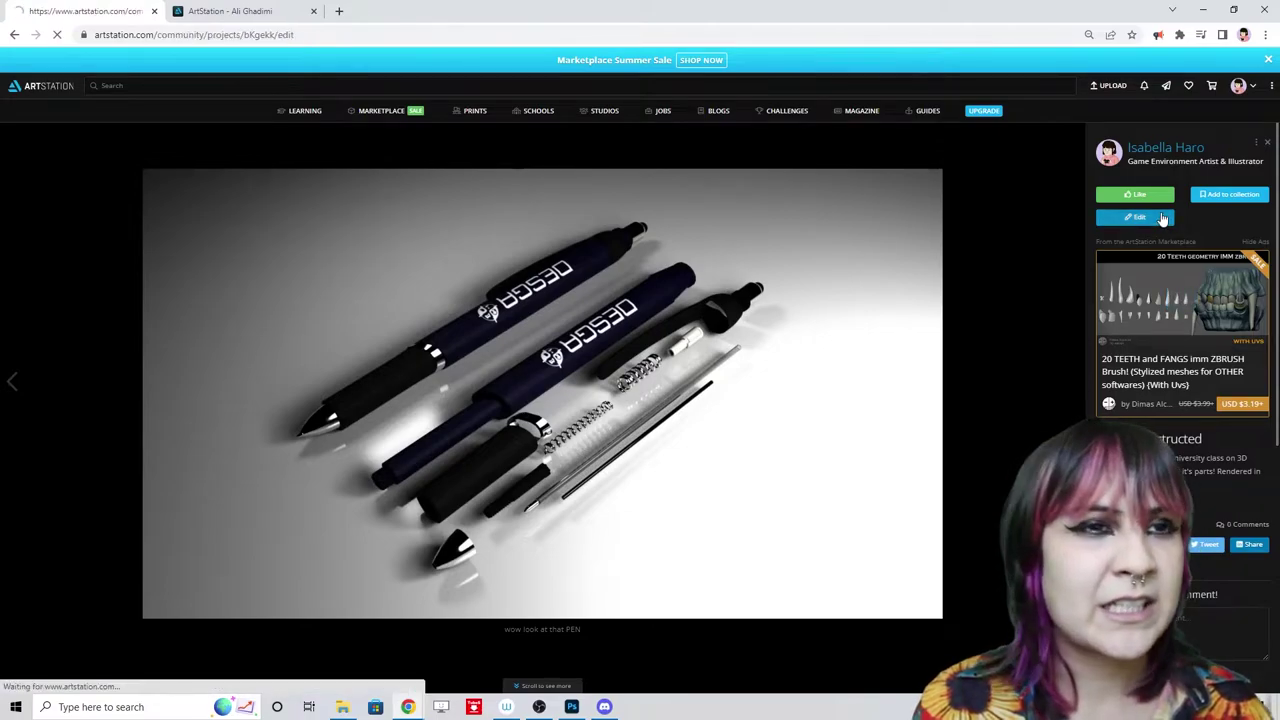
scroll(901, 475, down, 3)
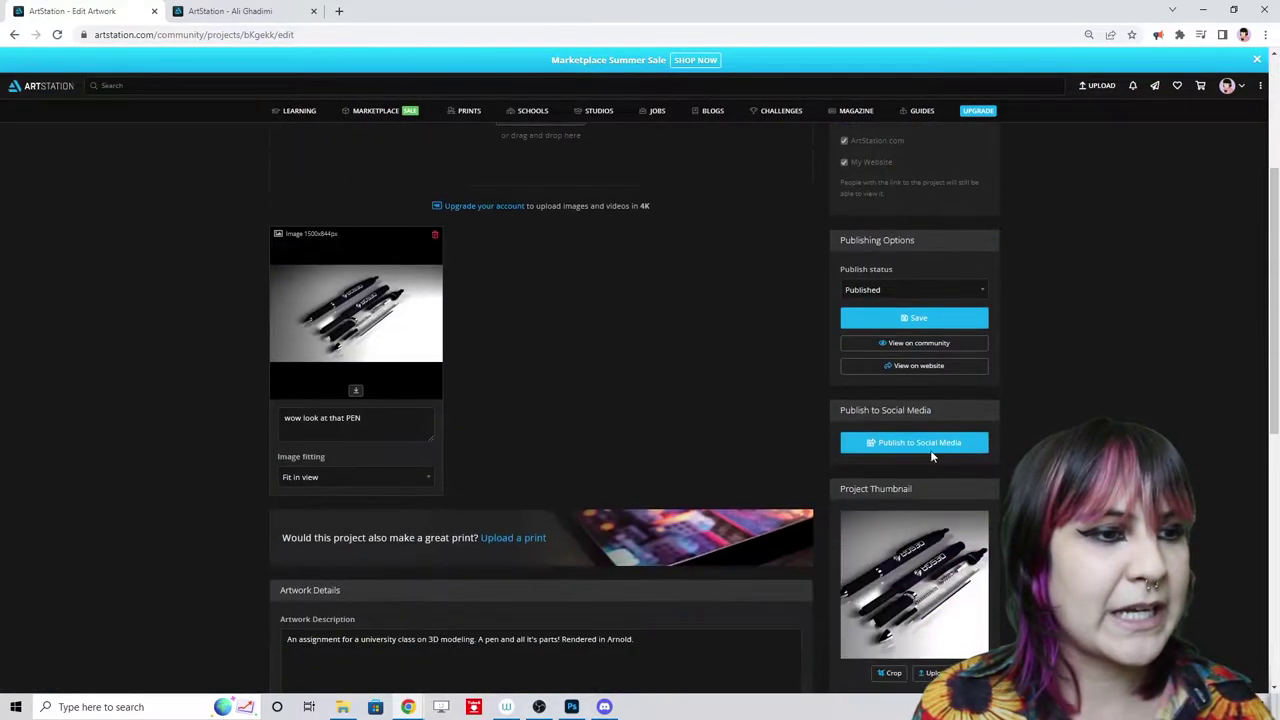
click(978, 292)
click(940, 323)
click(964, 317)
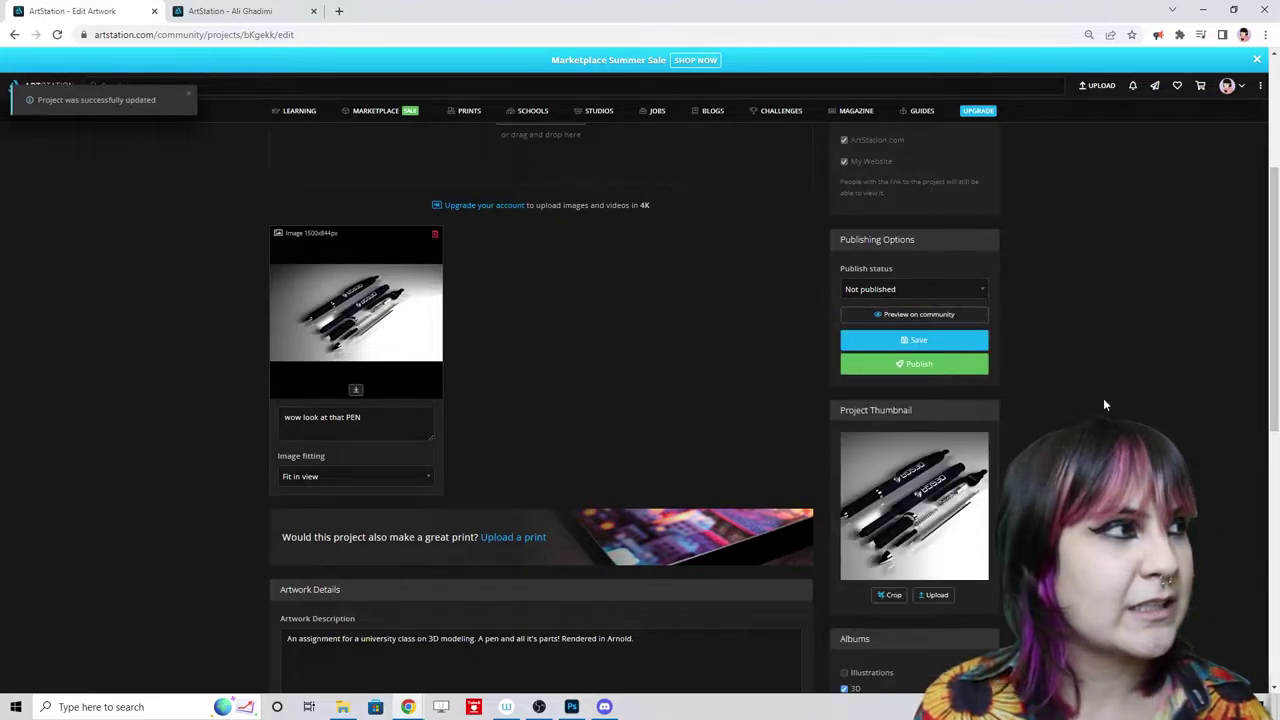
- Return to the portfolio's 3D album and view the Roboy Plays Ping-Pong artwork
mouse_move(1227, 86)
click(1122, 120)
click(616, 505)
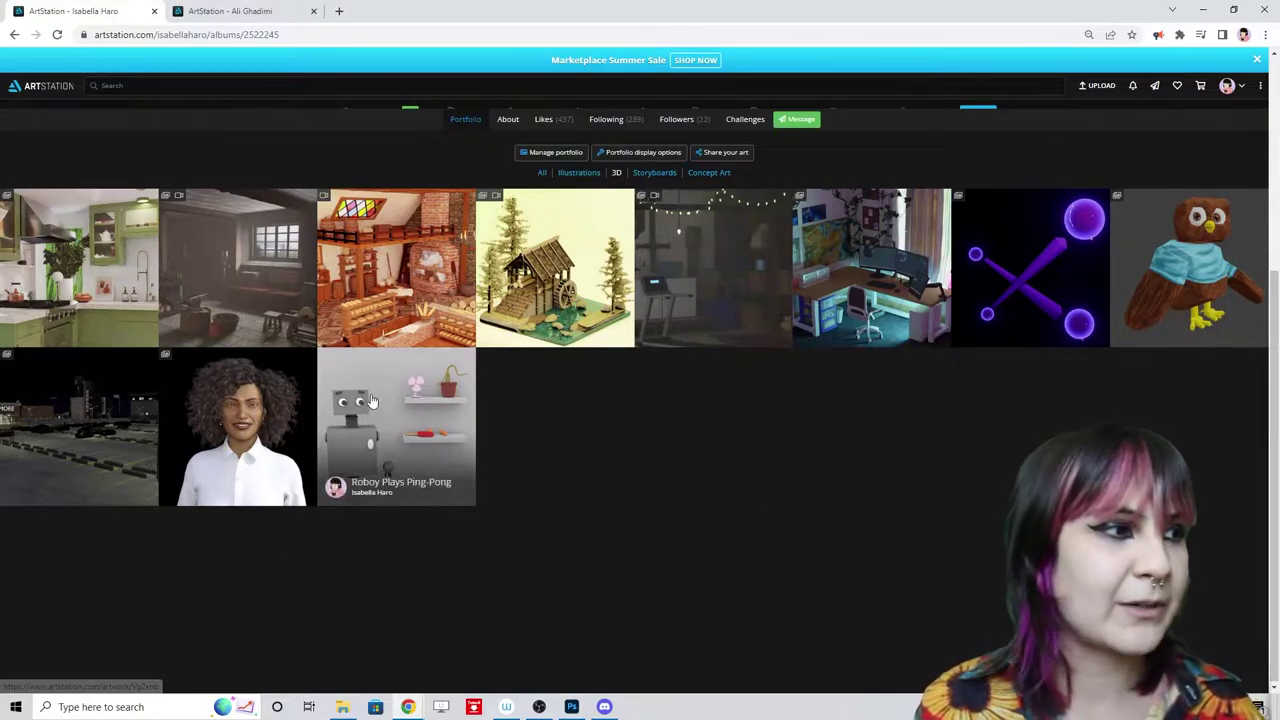
click(420, 450)
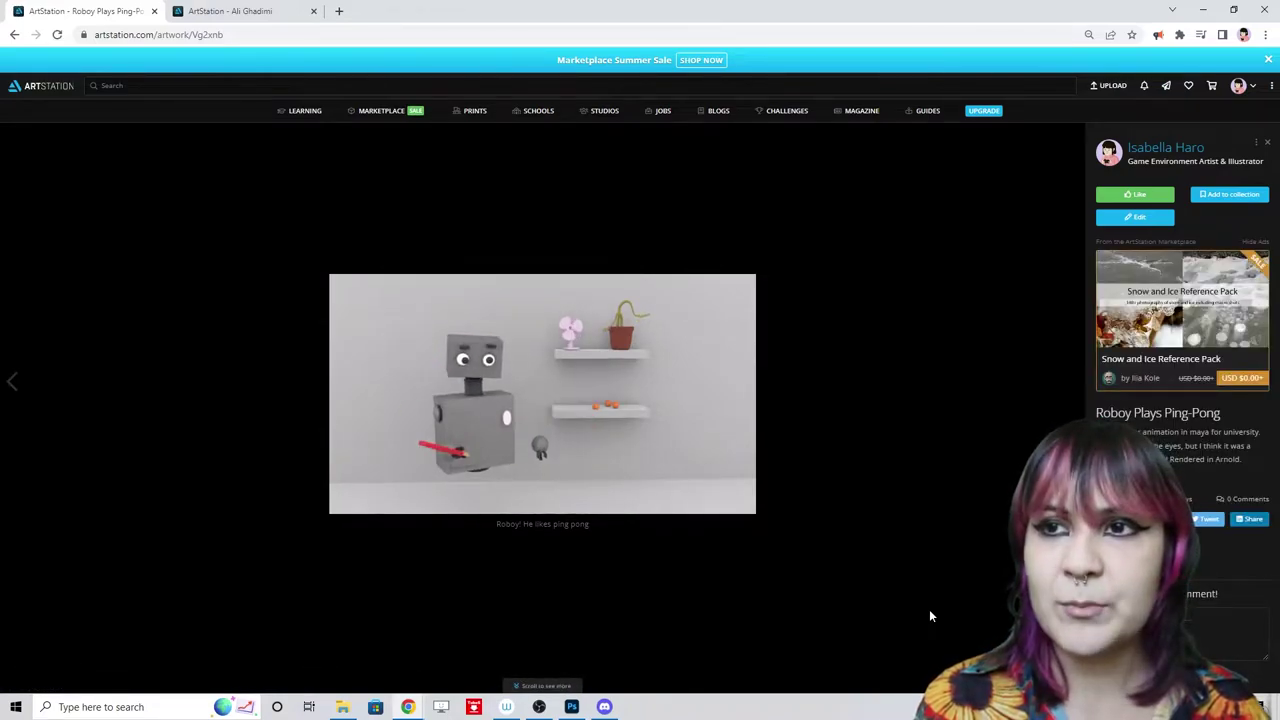
key(alt+Tab)
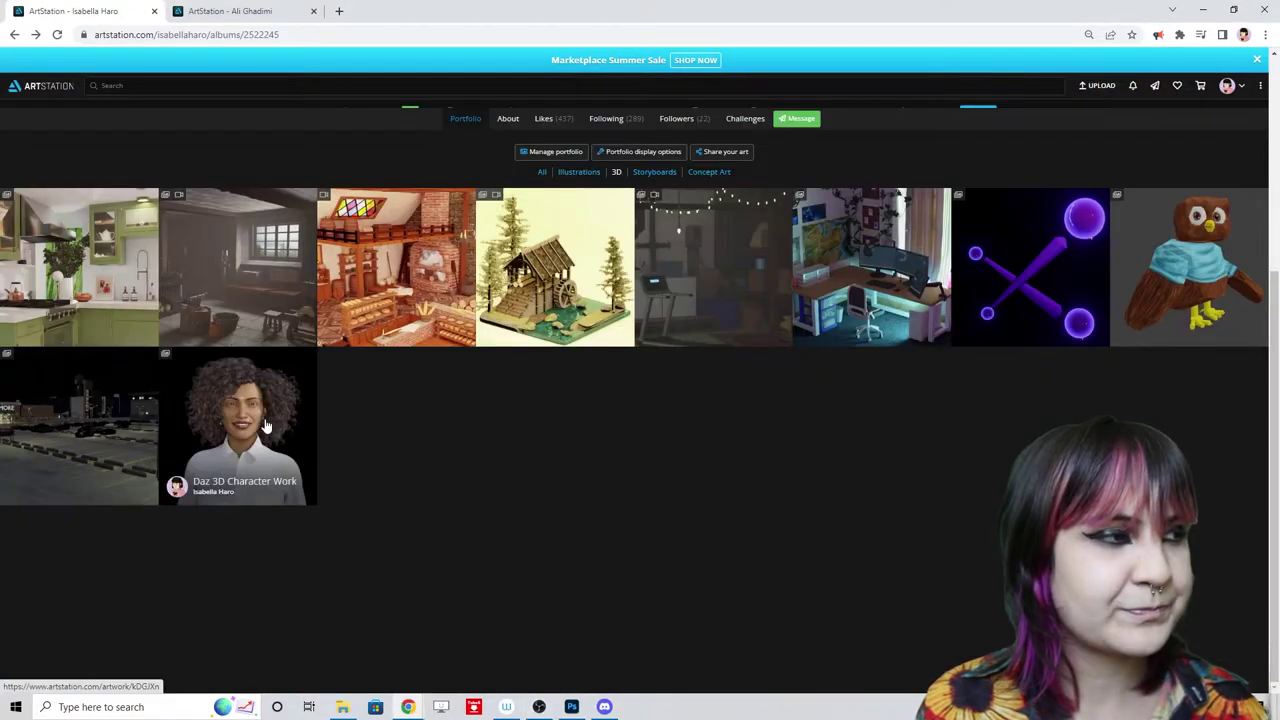
- Open the Daz 3D Character Work project from the 3D album and examine its character renders
click(263, 425)
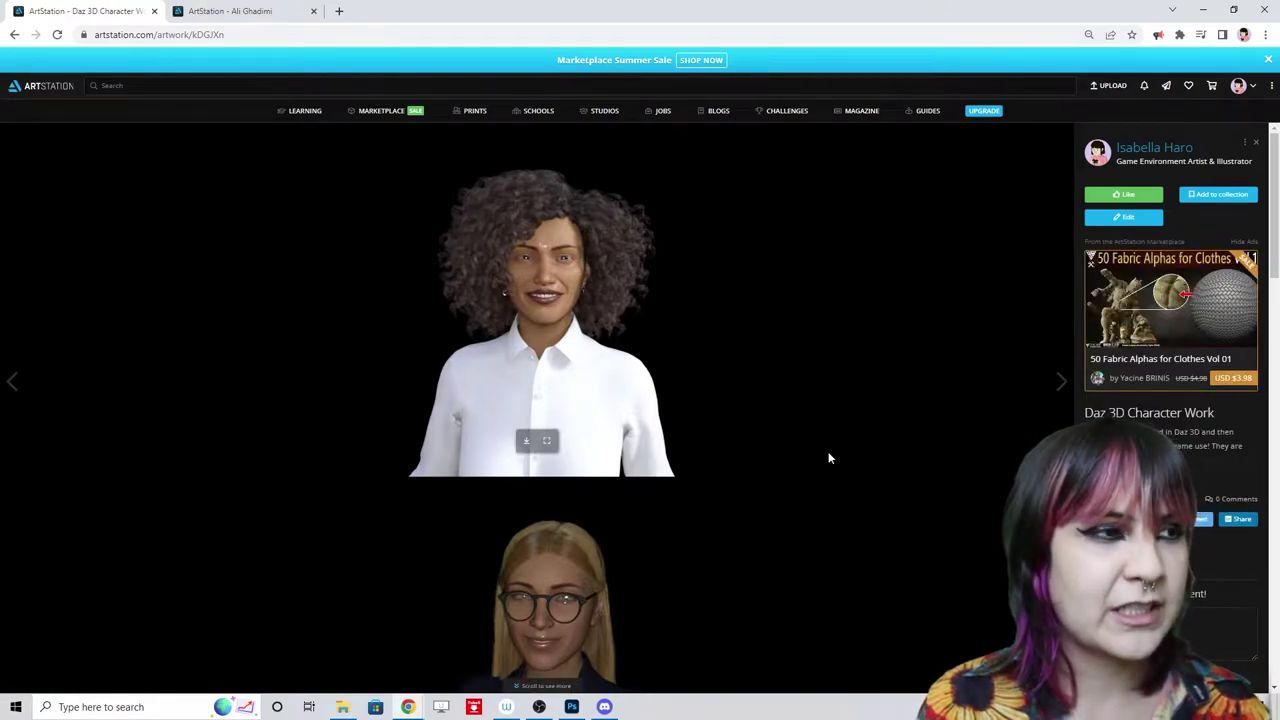
scroll(828, 458, down, 10)
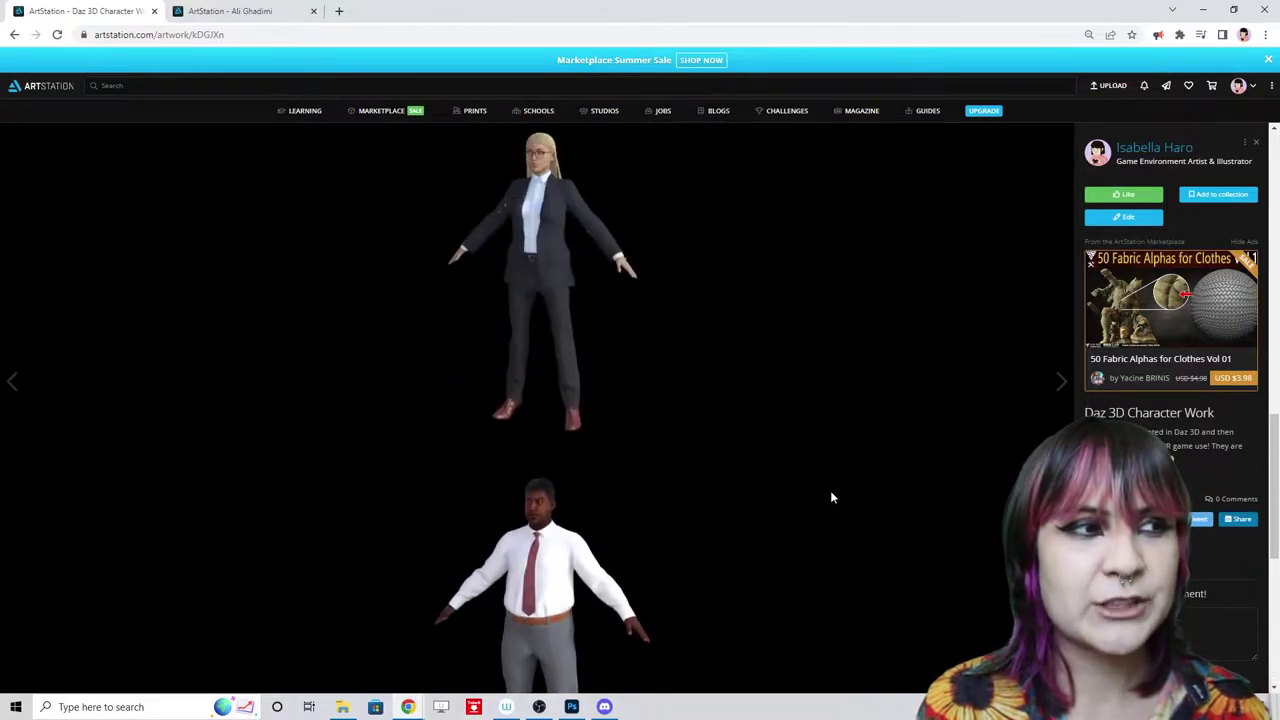
scroll(600, 446, down, 5)
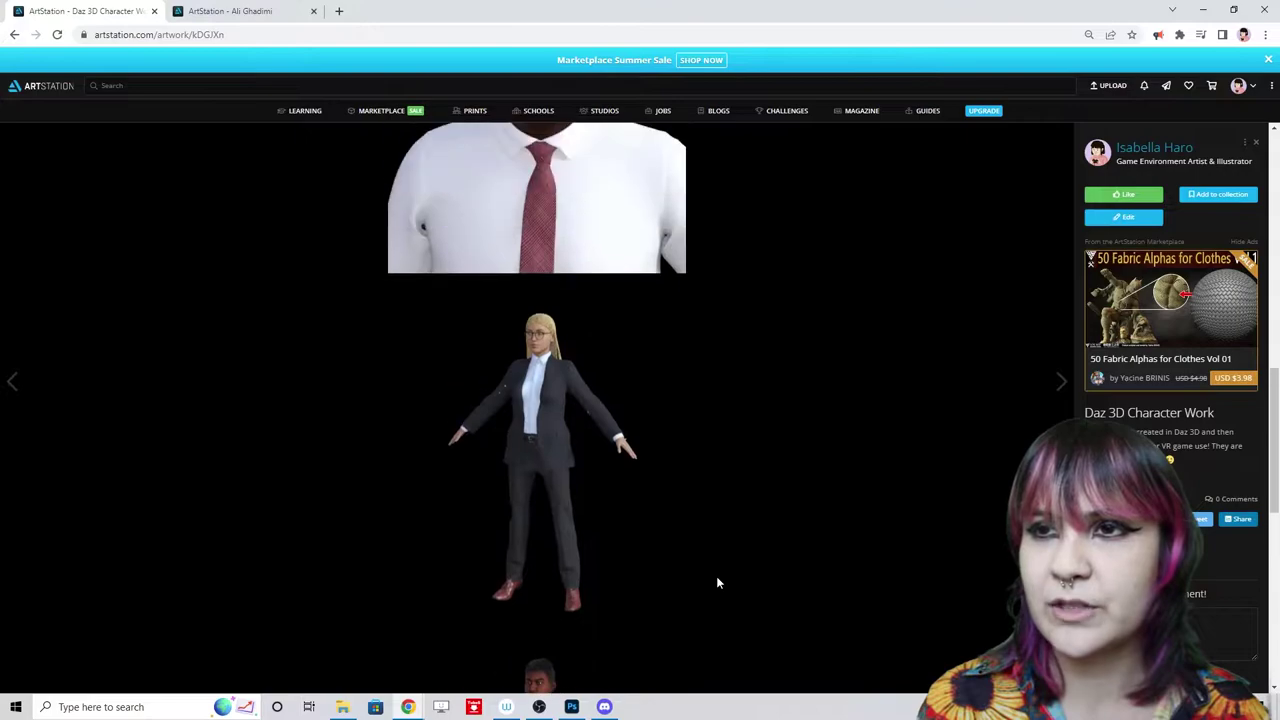
scroll(716, 580, down, 2)
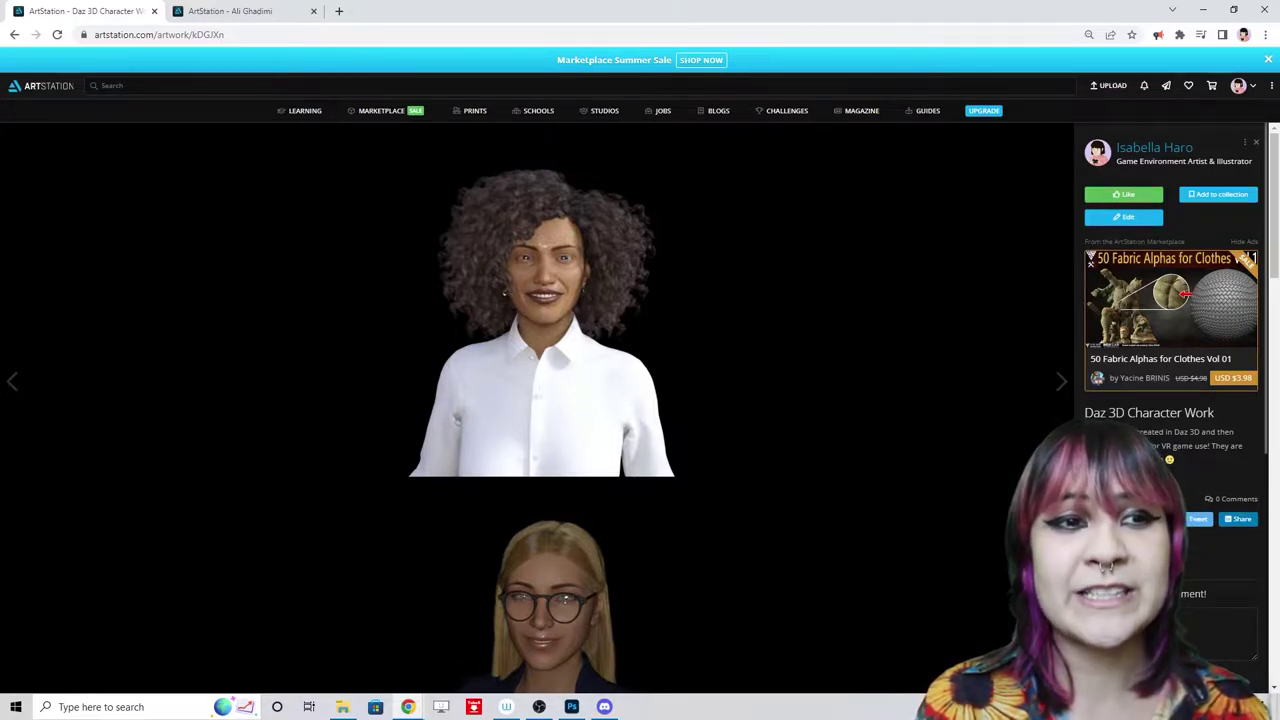
- Highlight "Daz 3D" in the artwork title, clear the highlight, and review the portrait and full-body character images again
drag(1084, 413, 1127, 413)
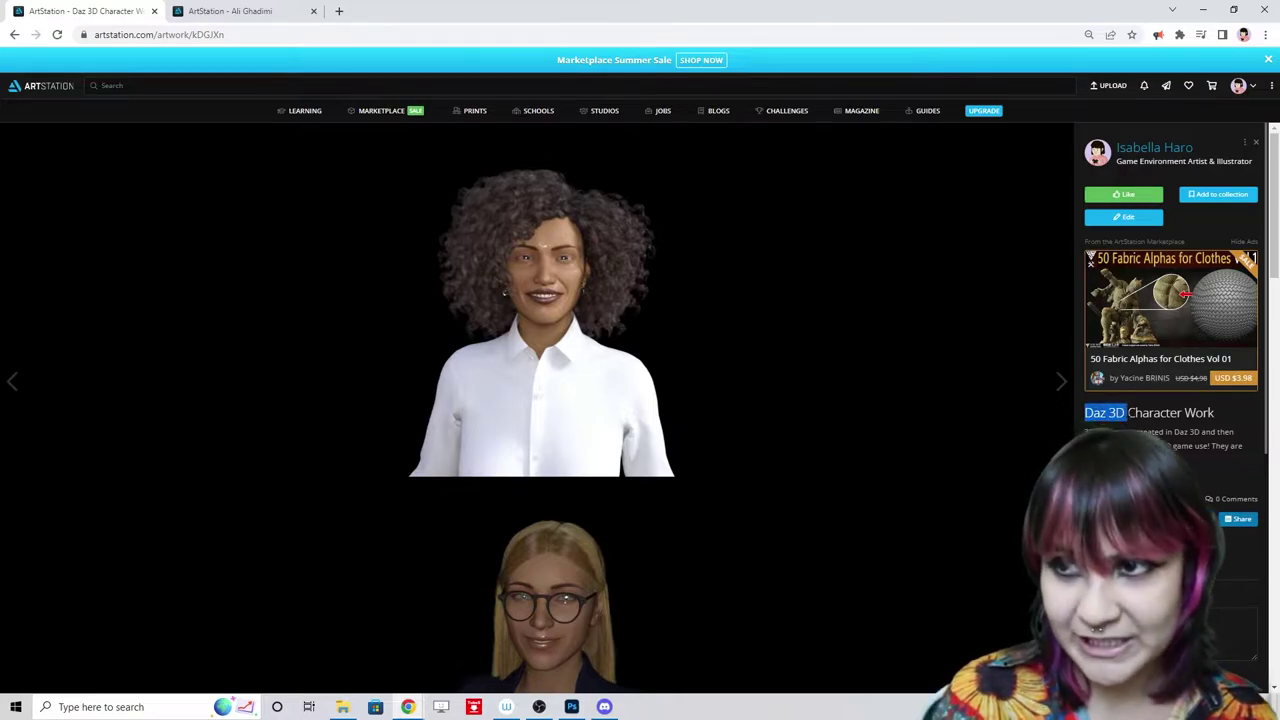
click(961, 418)
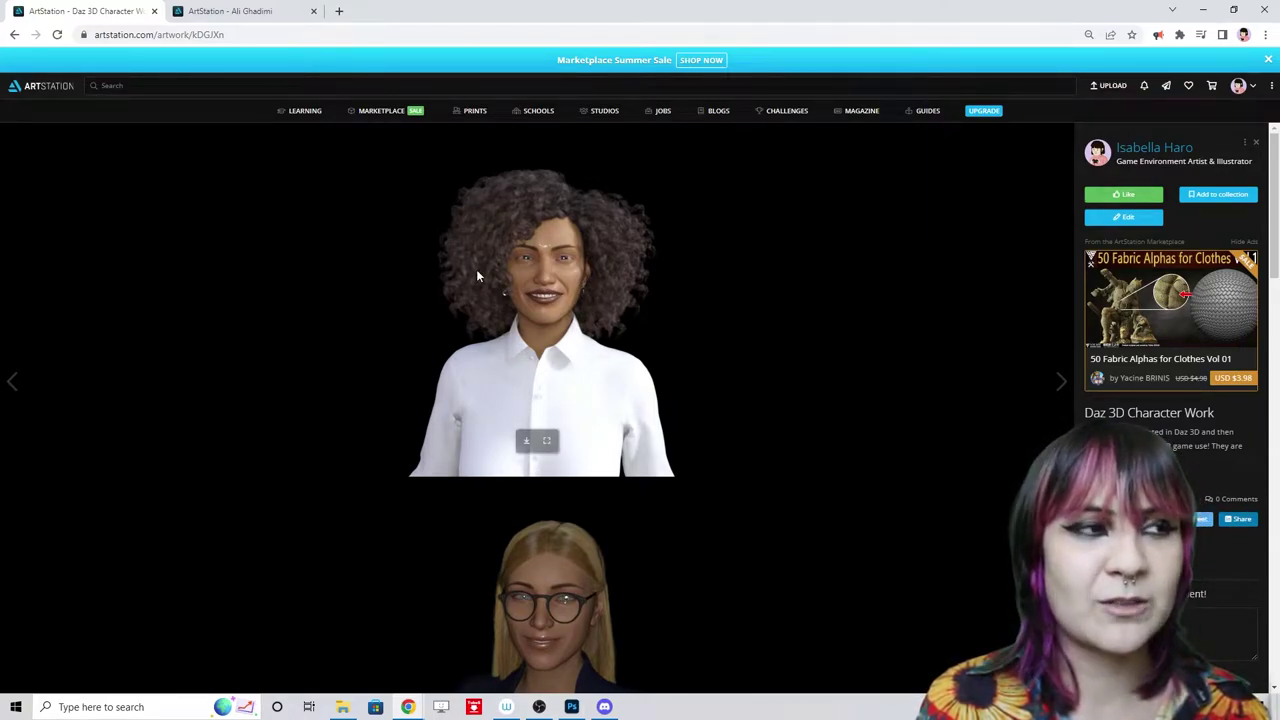
scroll(617, 363, down, 10)
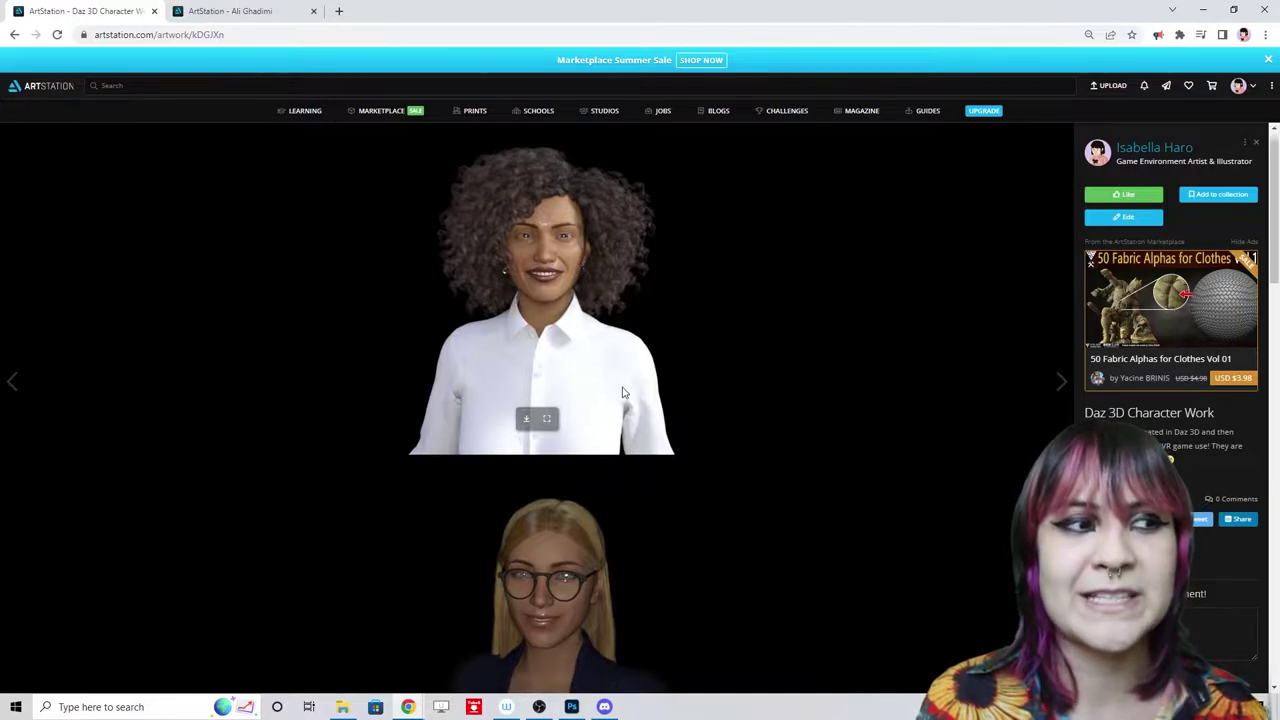
scroll(830, 450, up, 10)
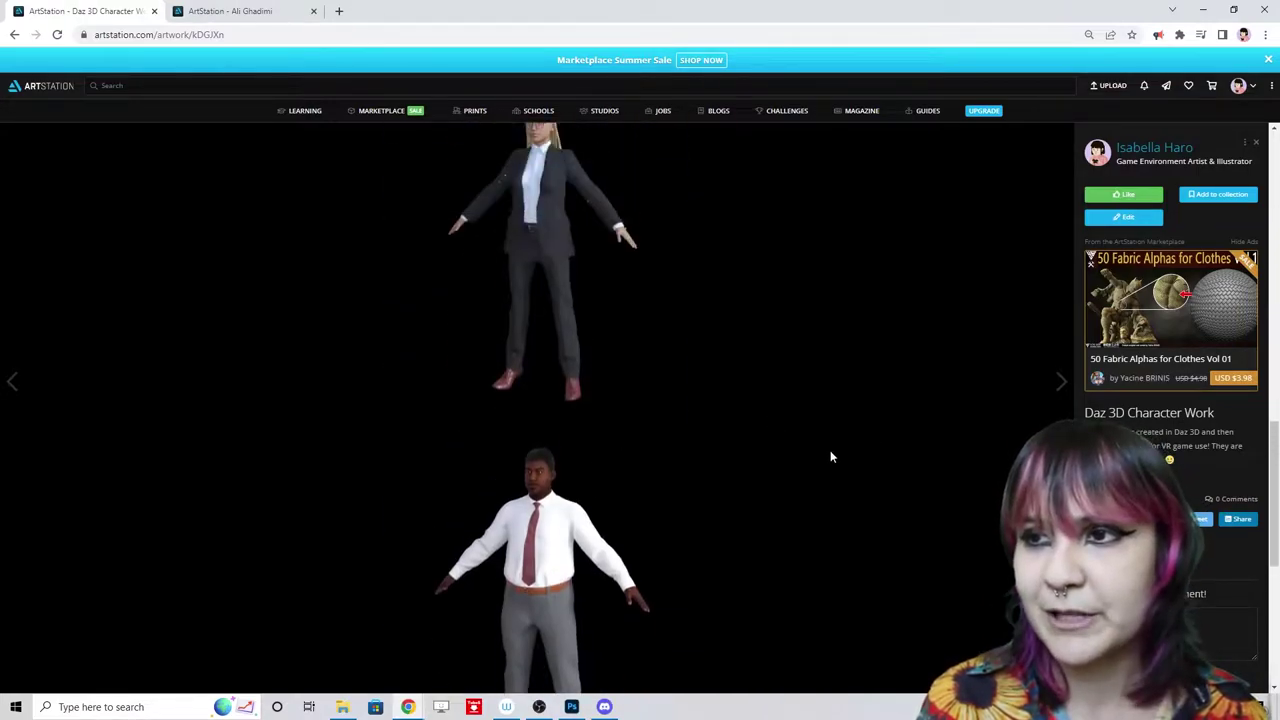
scroll(829, 455, up, 2)
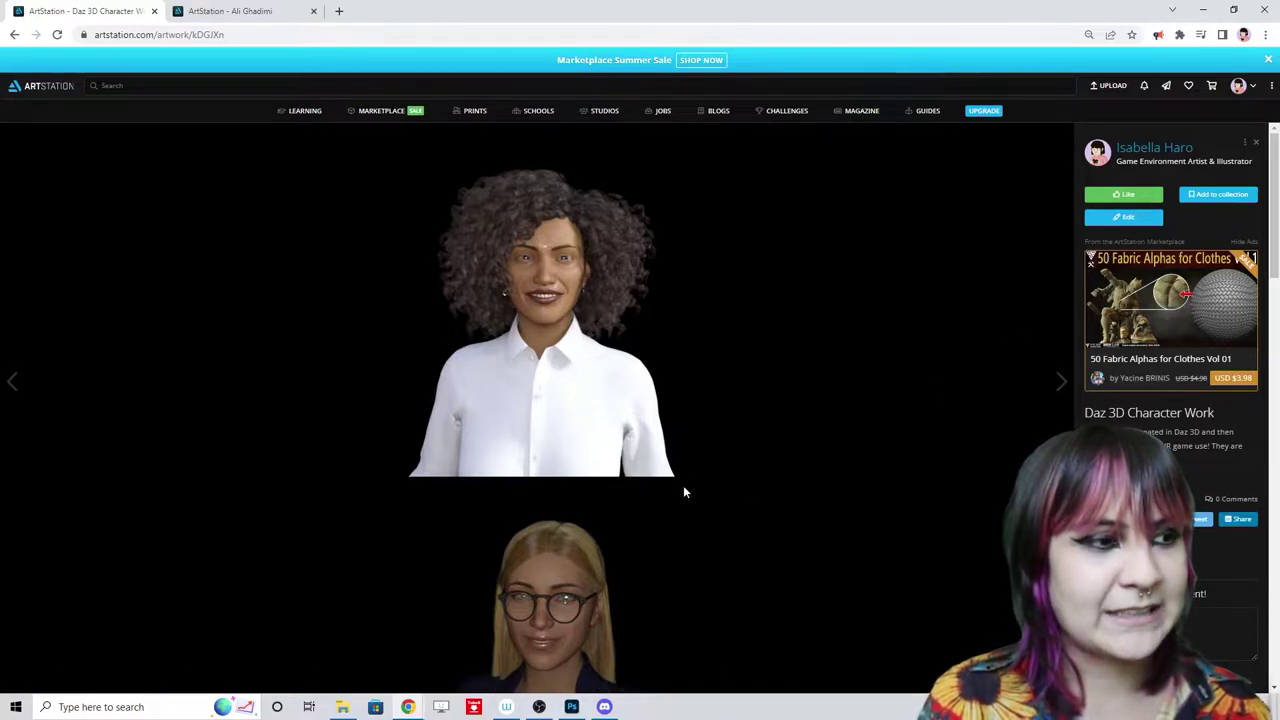
scroll(671, 511, down, 8)
scroll(671, 511, down, 6)
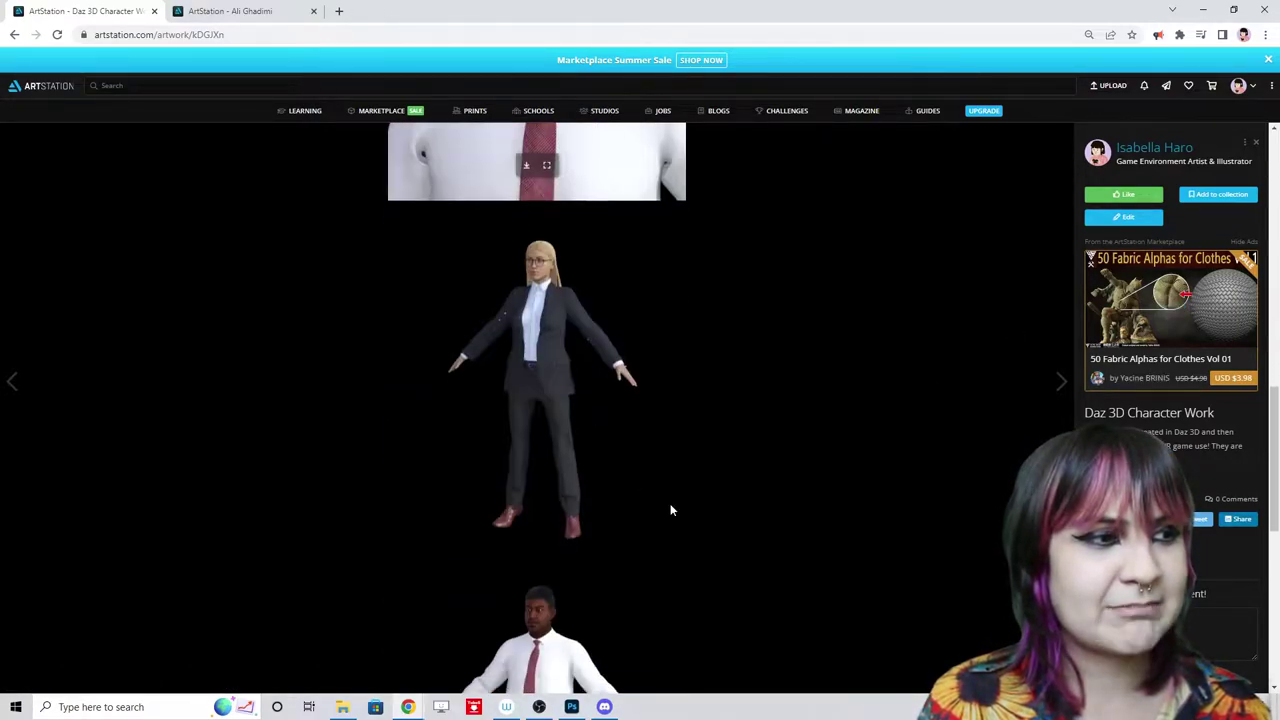
- Edit the Daz 3D Character Work project and change its publish status to unpublish it from the portfolio
click(1157, 221)
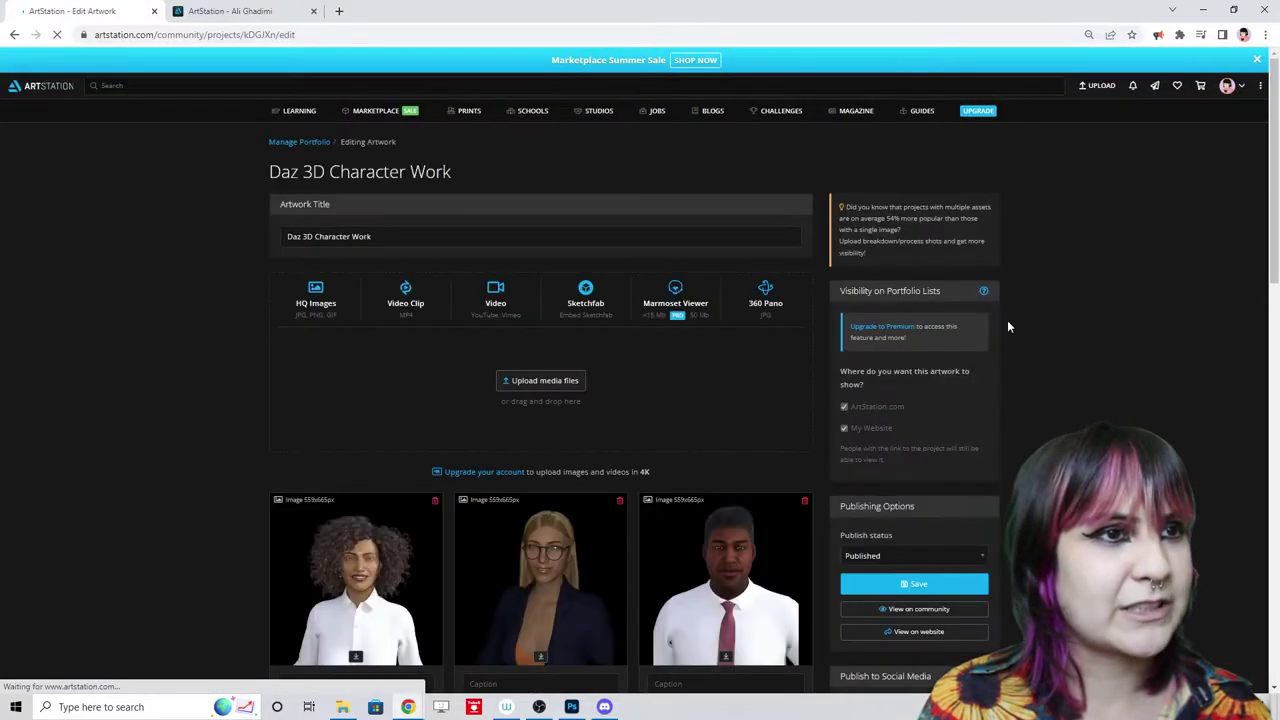
scroll(887, 578, down, 3)
click(880, 289)
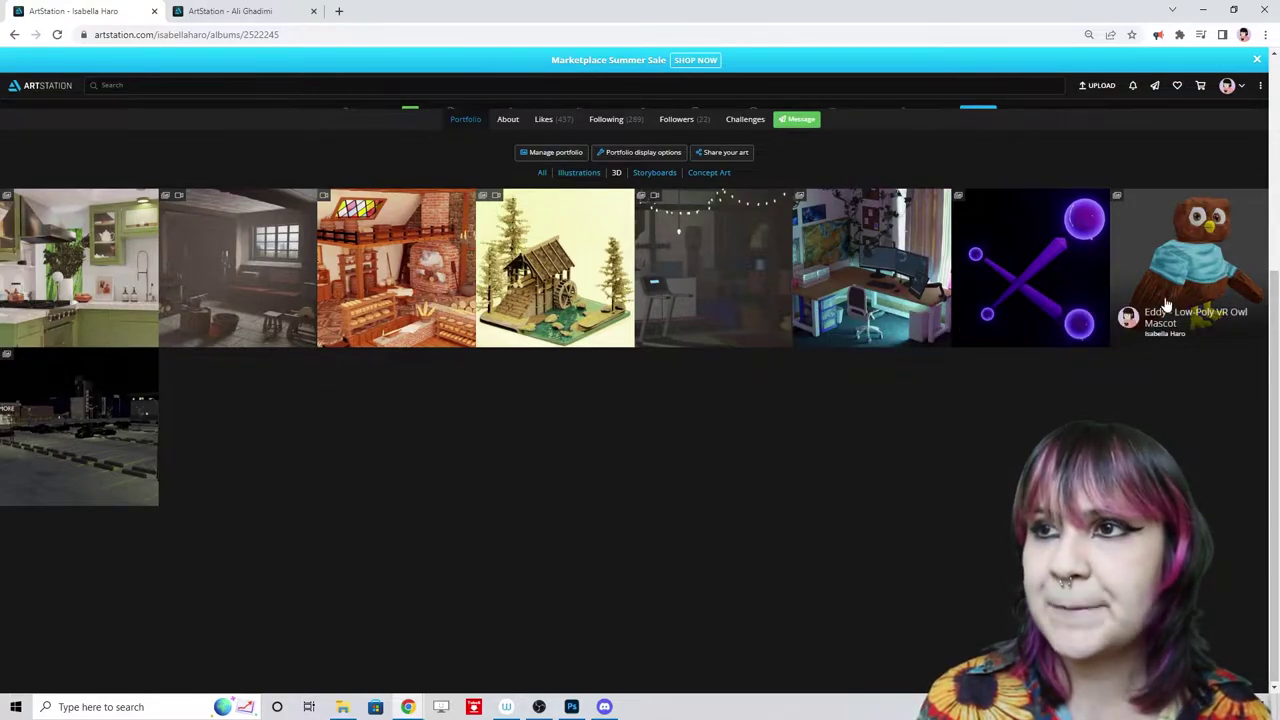
- Open the 3D Game Environment for VR artwork and examine its parking lot renders and in-game image
click(86, 442)
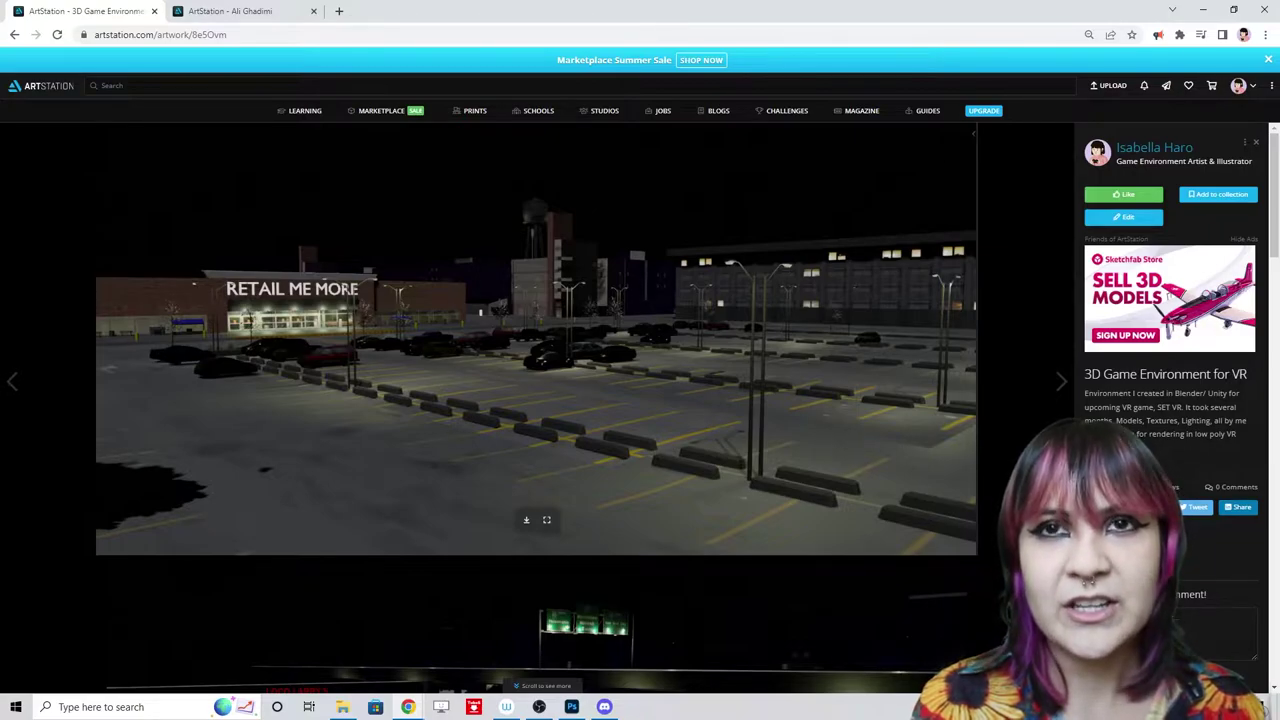
scroll(536, 400, down, 3)
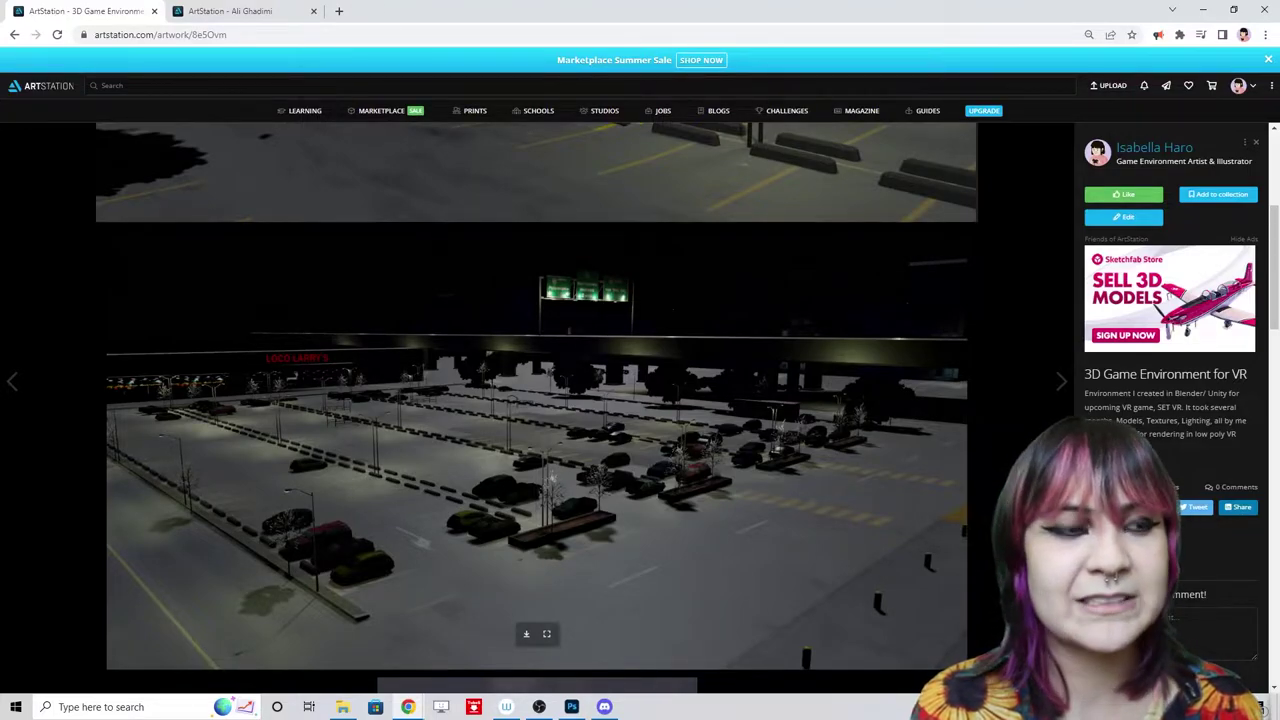
scroll(537, 400, down, 1)
scroll(537, 400, up, 3)
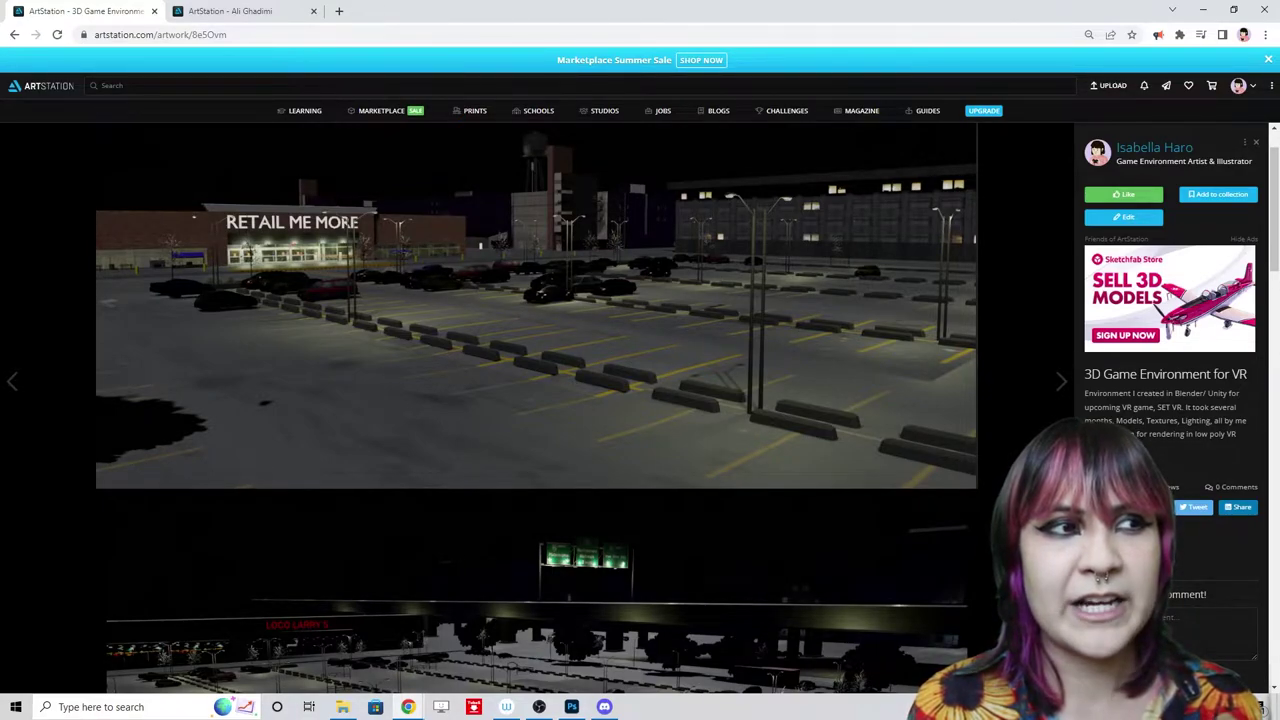
scroll(601, 589, down, 7)
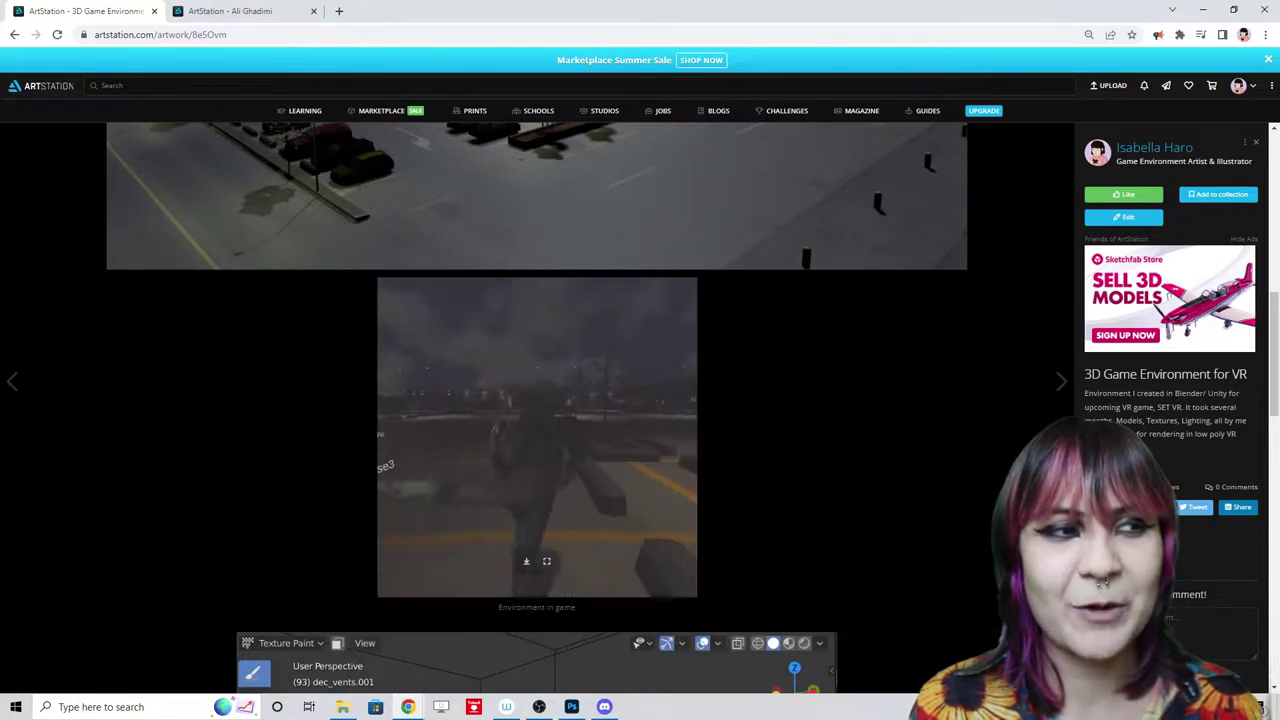
- Examine the 3D Game Environment for VR images, comparing the parking lot renders, in-game view and Blender viewport screenshots
scroll(601, 589, down, 1)
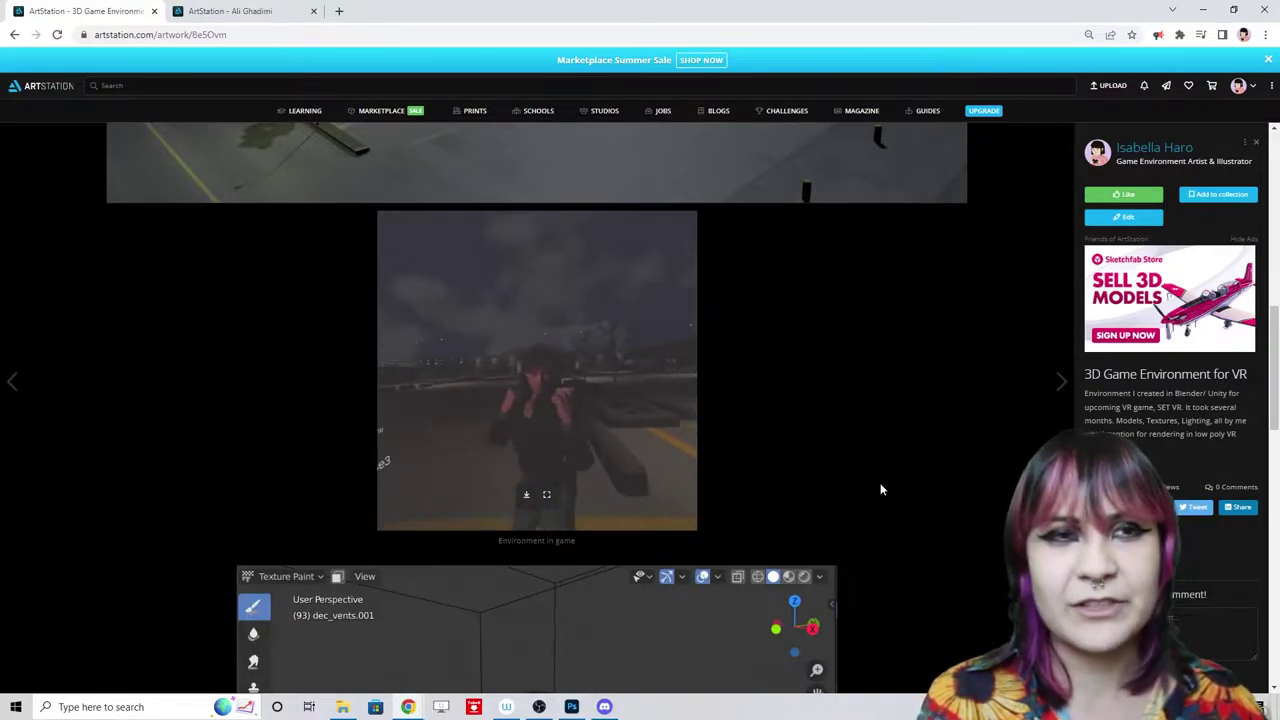
scroll(912, 504, up, 8)
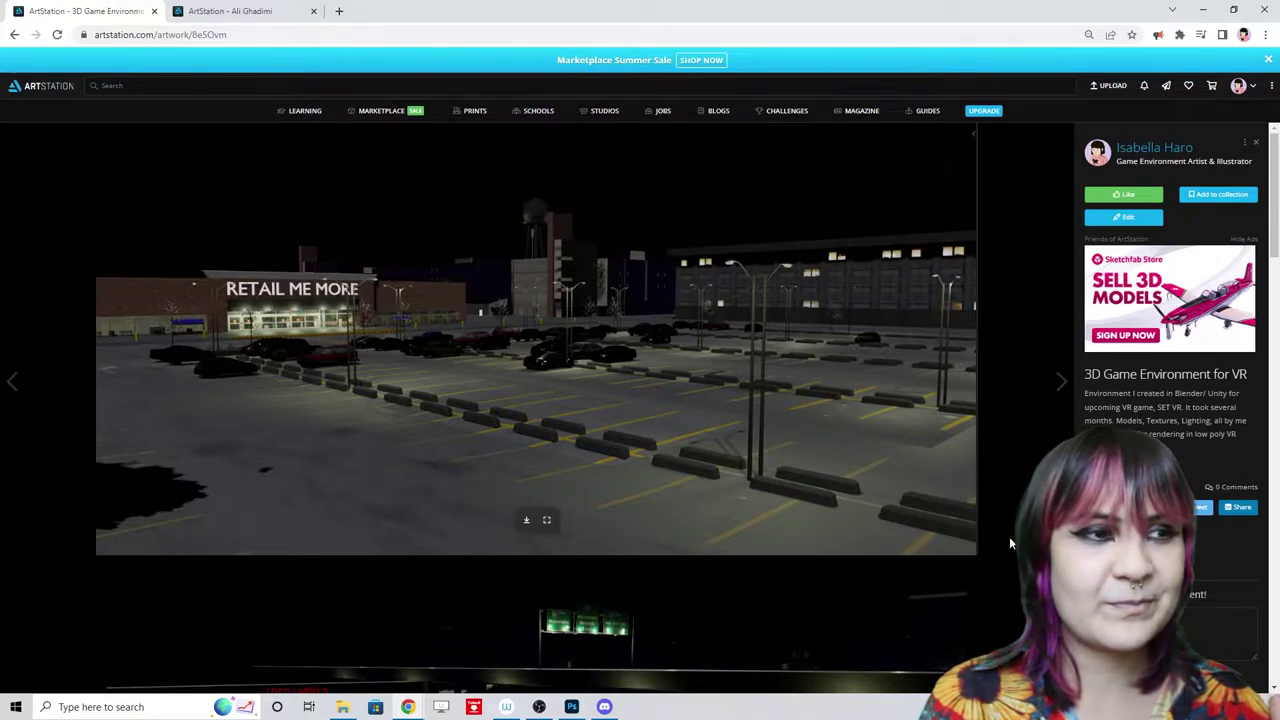
scroll(1003, 548, down, 10)
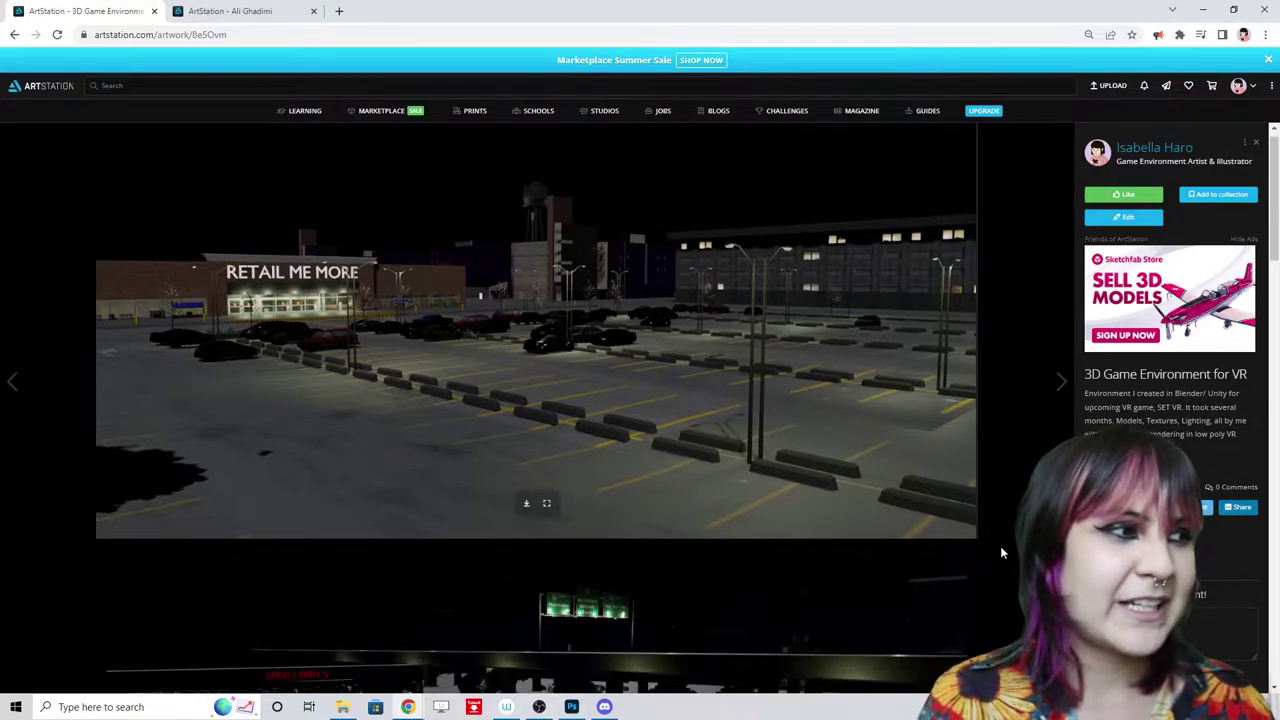
scroll(1000, 548, down, 2)
scroll(634, 403, up, 3)
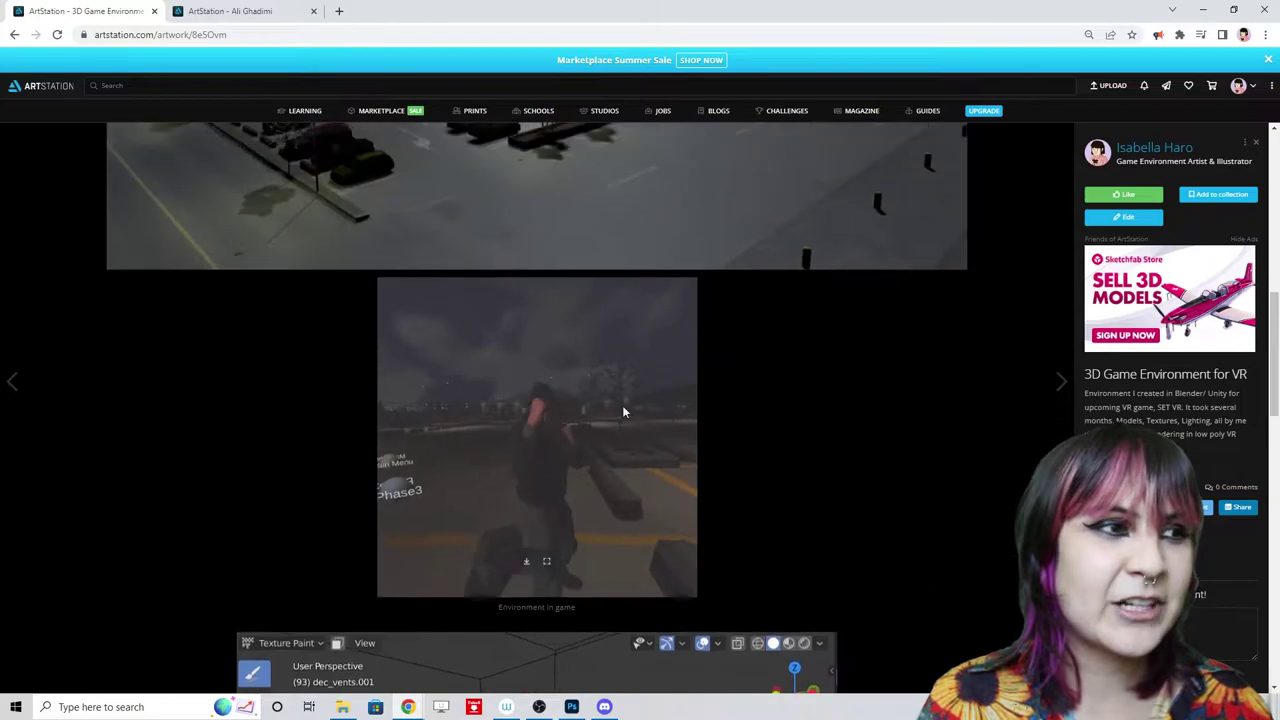
scroll(675, 460, down, 5)
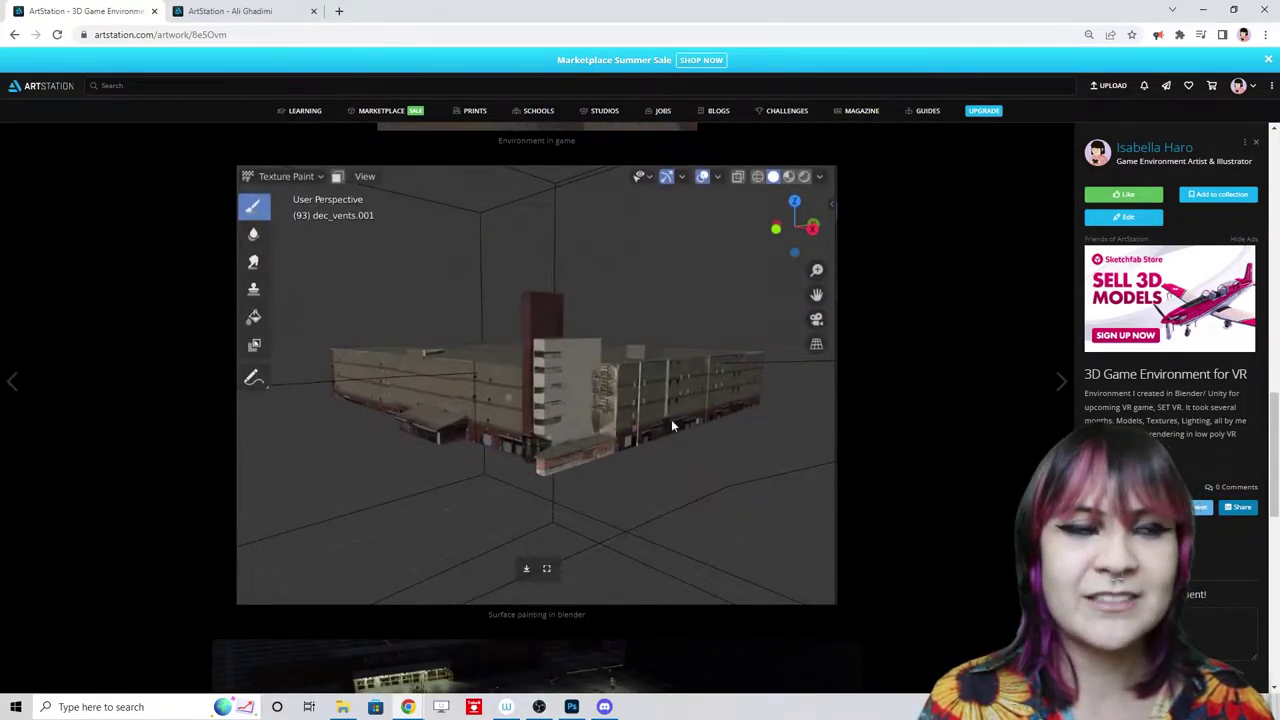
scroll(908, 511, down, 1)
scroll(908, 510, down, 2)
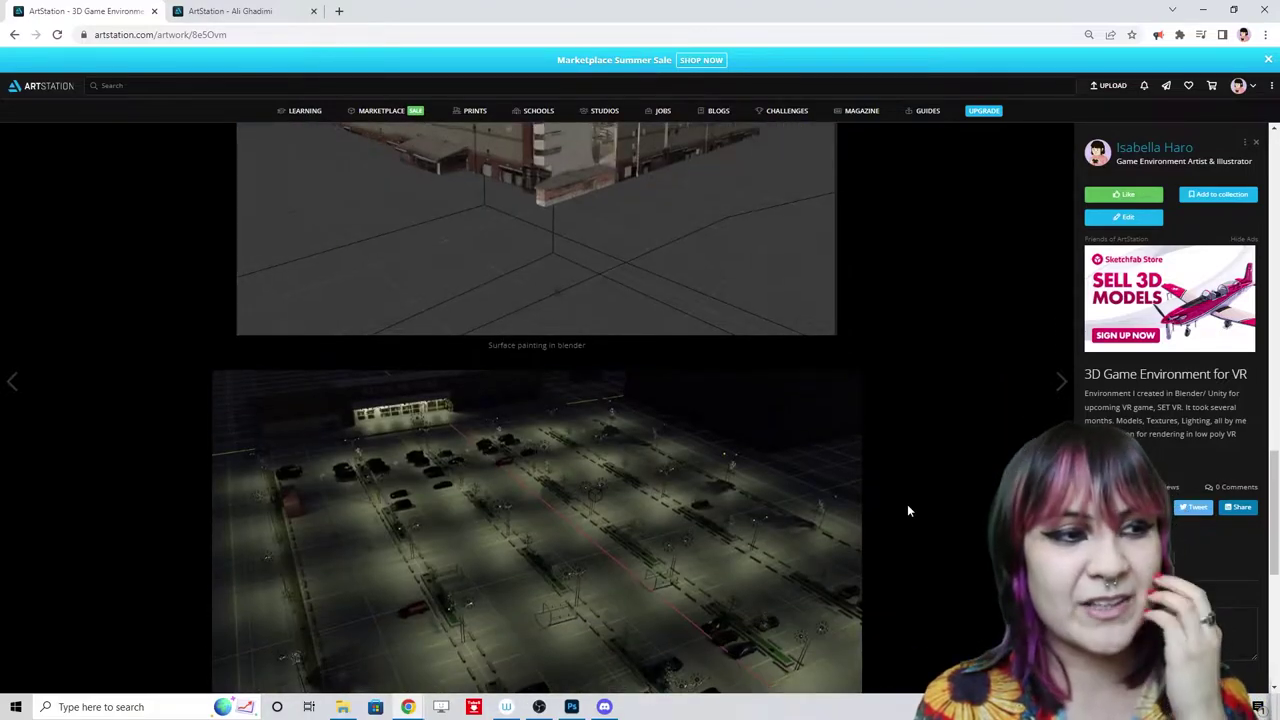
scroll(908, 510, down, 3)
scroll(906, 504, down, 3)
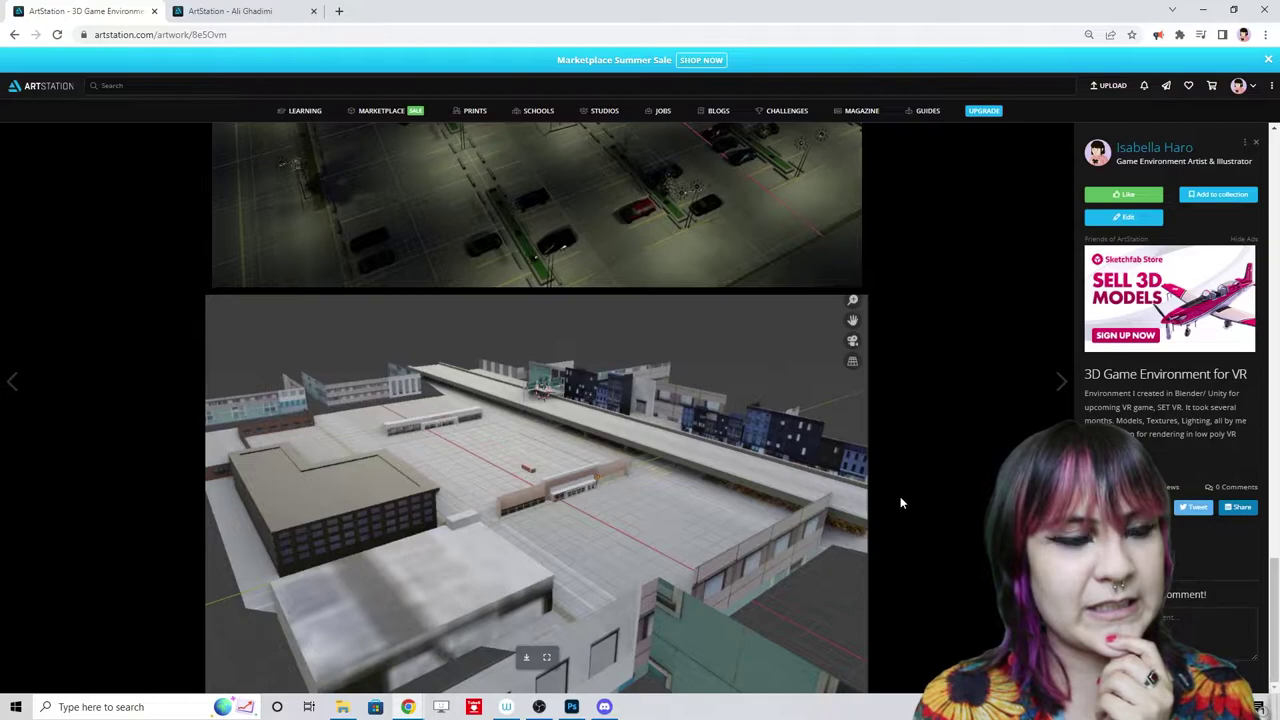
scroll(900, 496, up, 8)
scroll(900, 496, up, 2)
scroll(900, 496, down, 10)
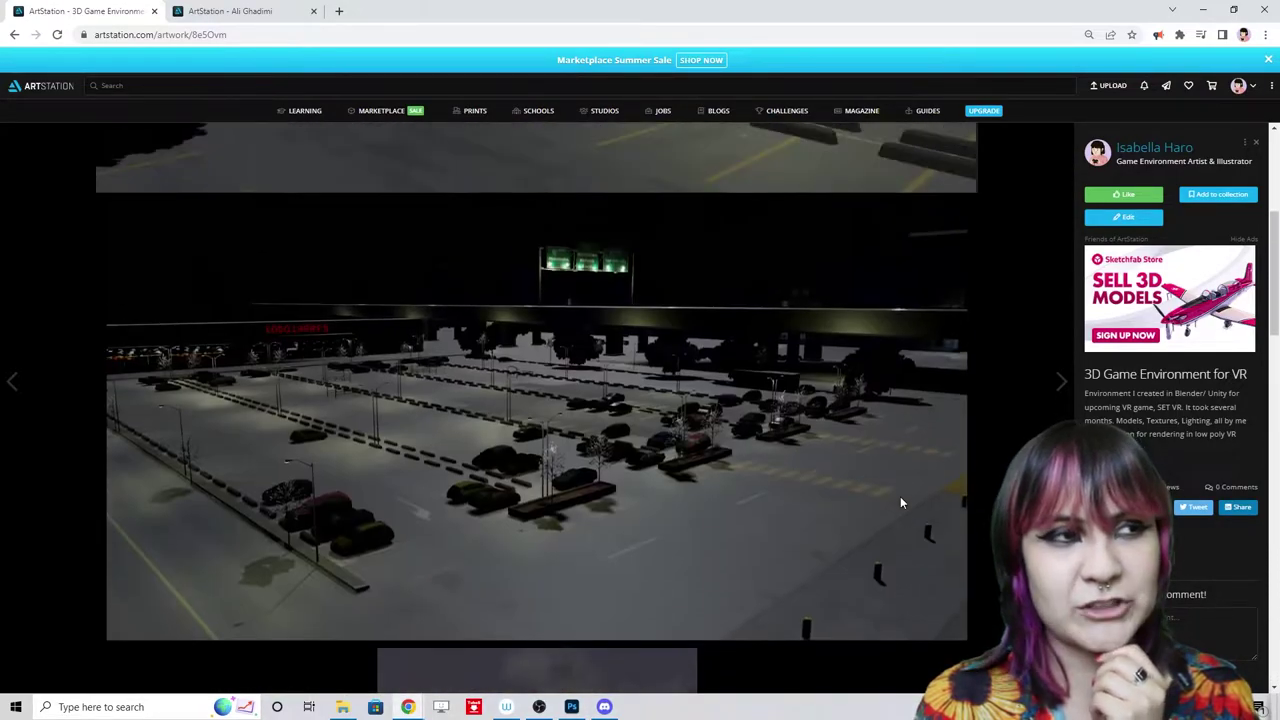
scroll(900, 496, up, 1)
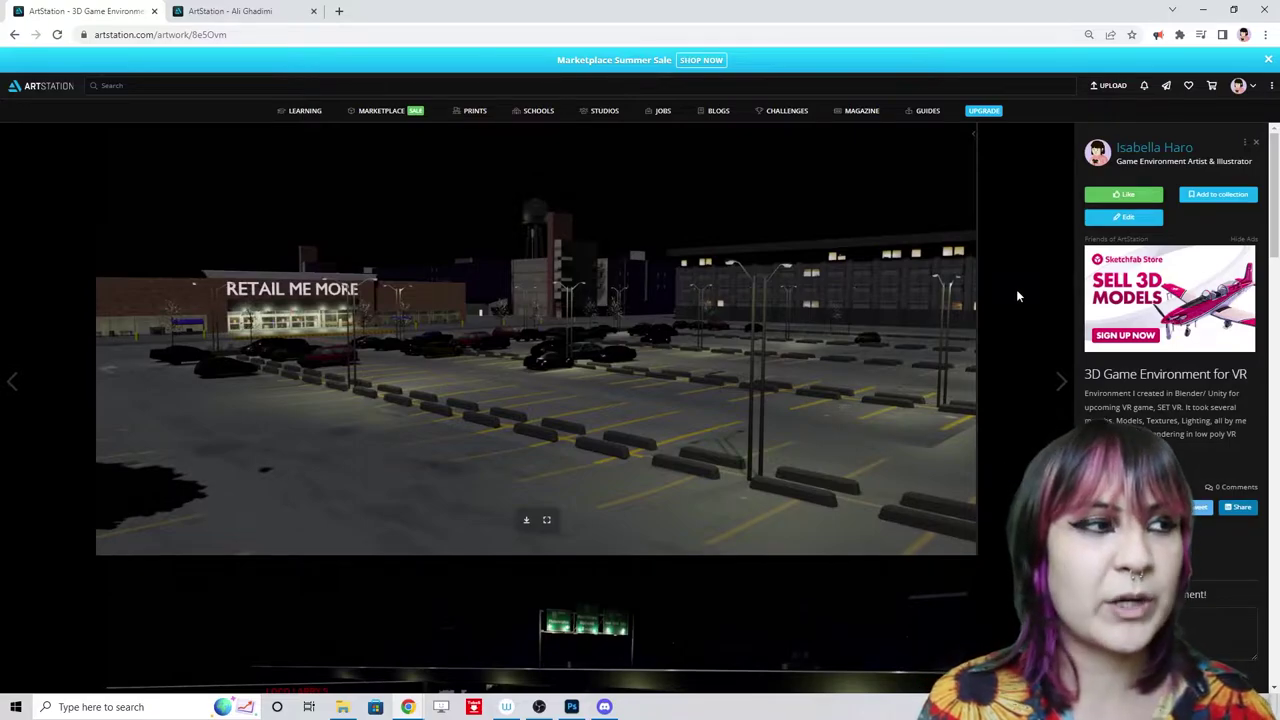
- Edit the artwork and extend its title to "3D Game Environment for VR Fighting Game - SET VR"
click(1128, 220)
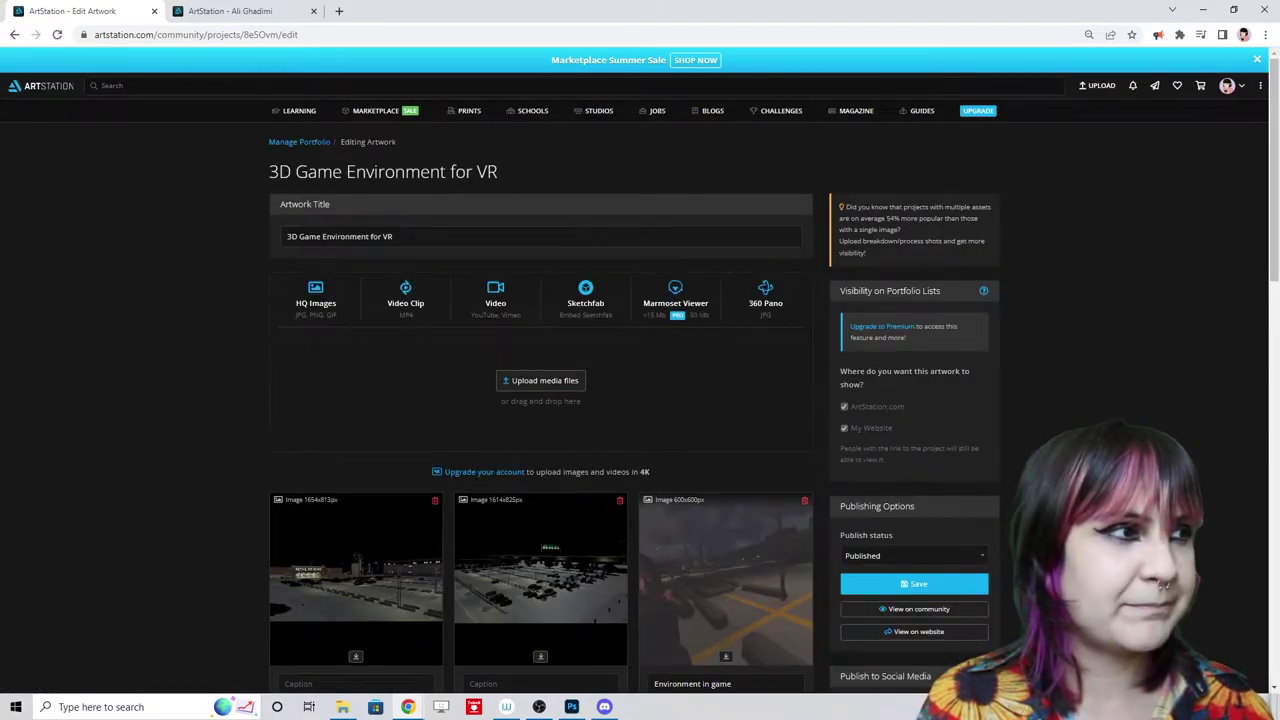
drag(395, 236, 357, 236)
double_click(388, 236)
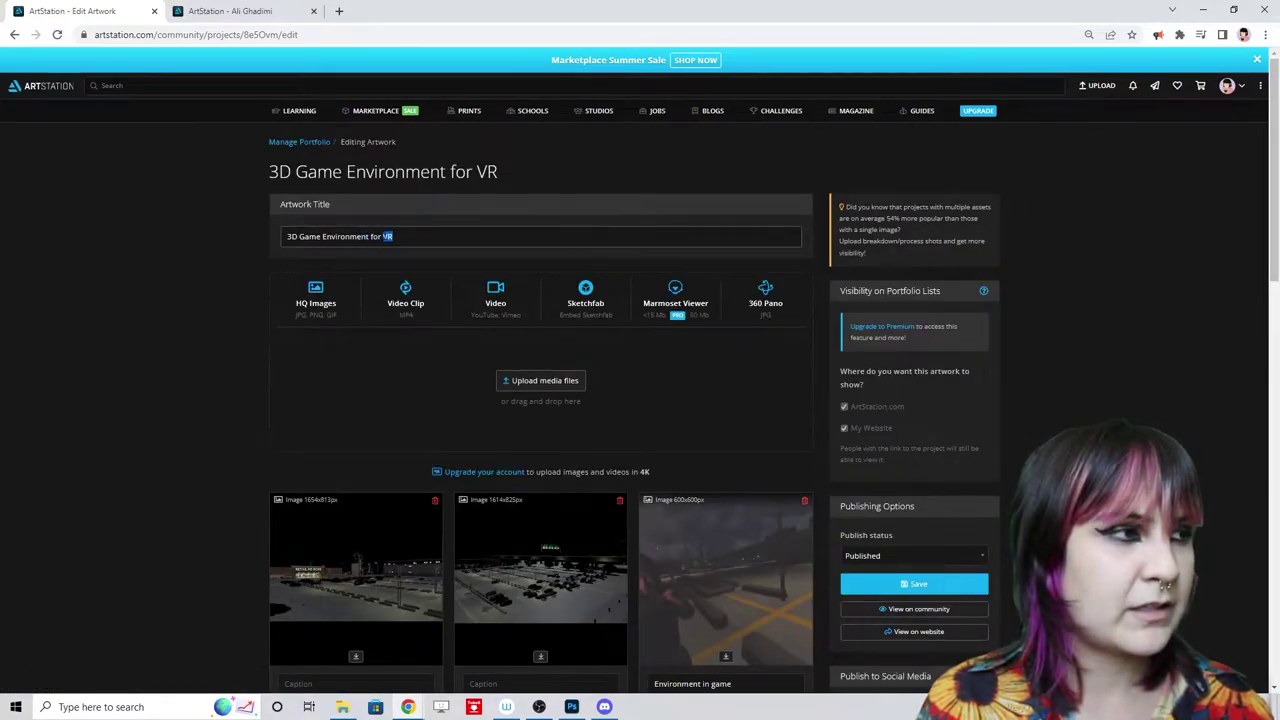
click(381, 236)
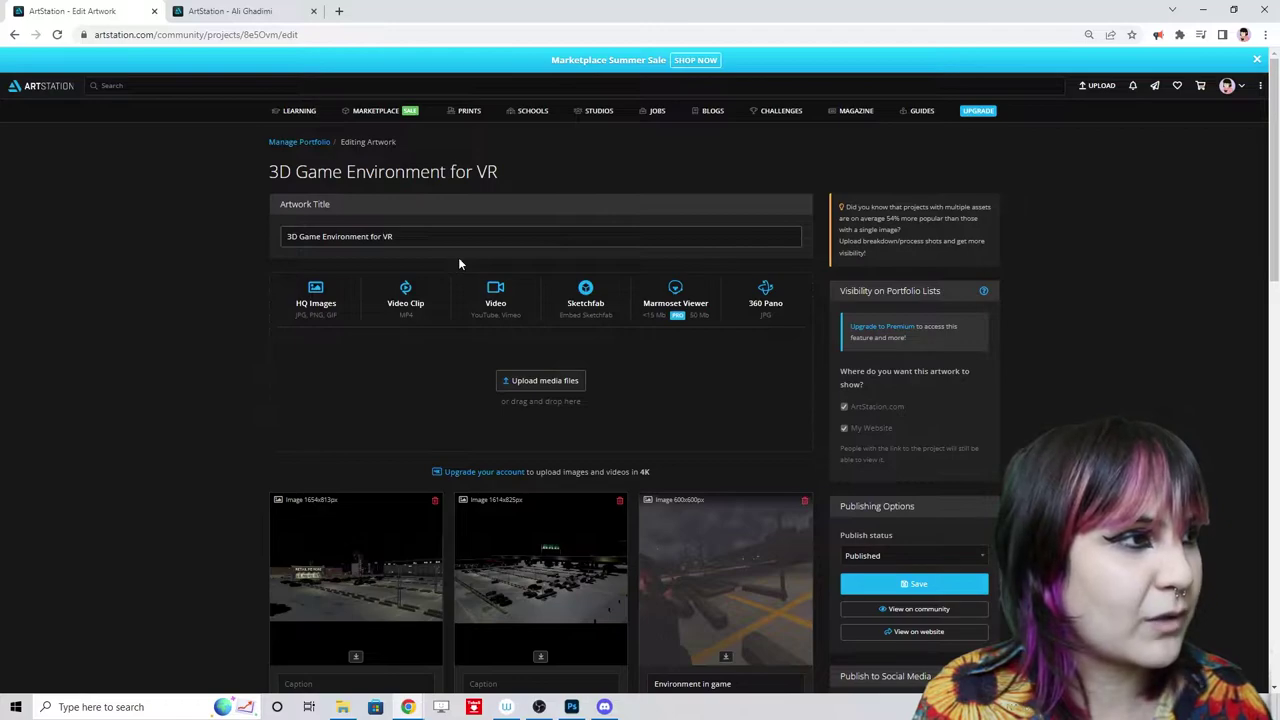
text(Fighting Game)
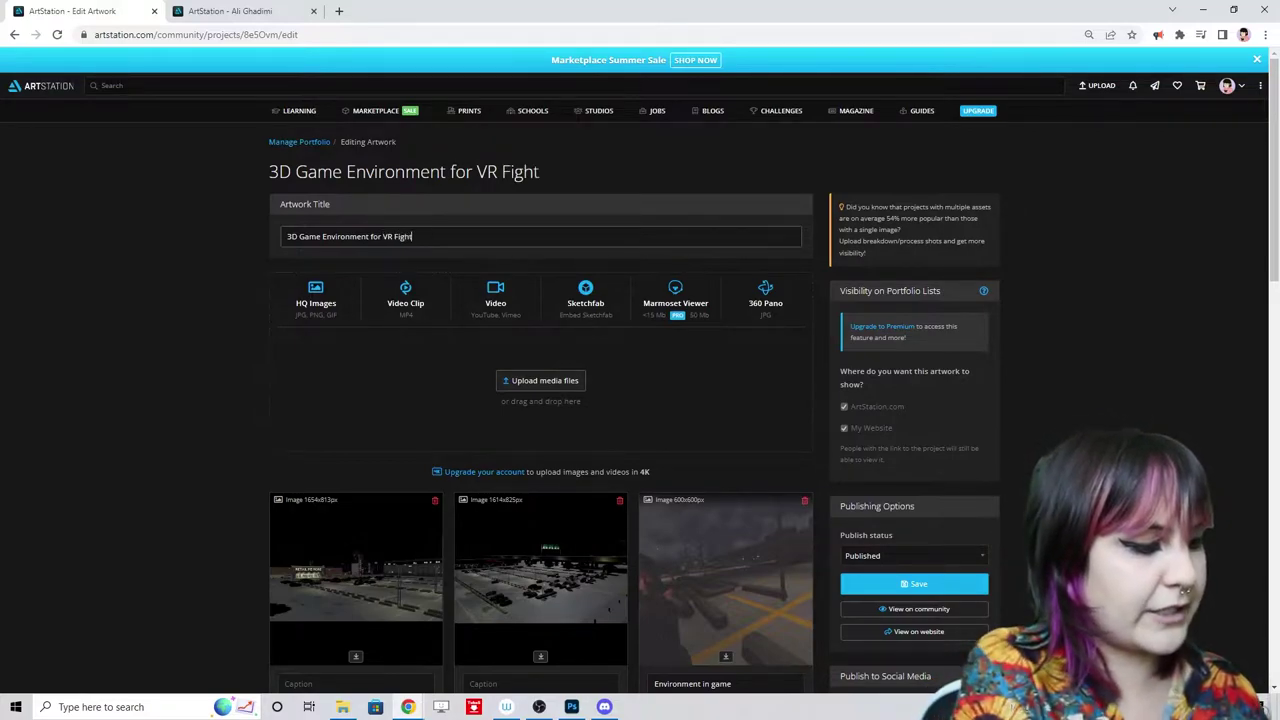
text( - SET VR)
- Remove the "Surface painting in blender" image and the unlit white rooftop viewport image from the artwork
scroll(287, 357, down, 4)
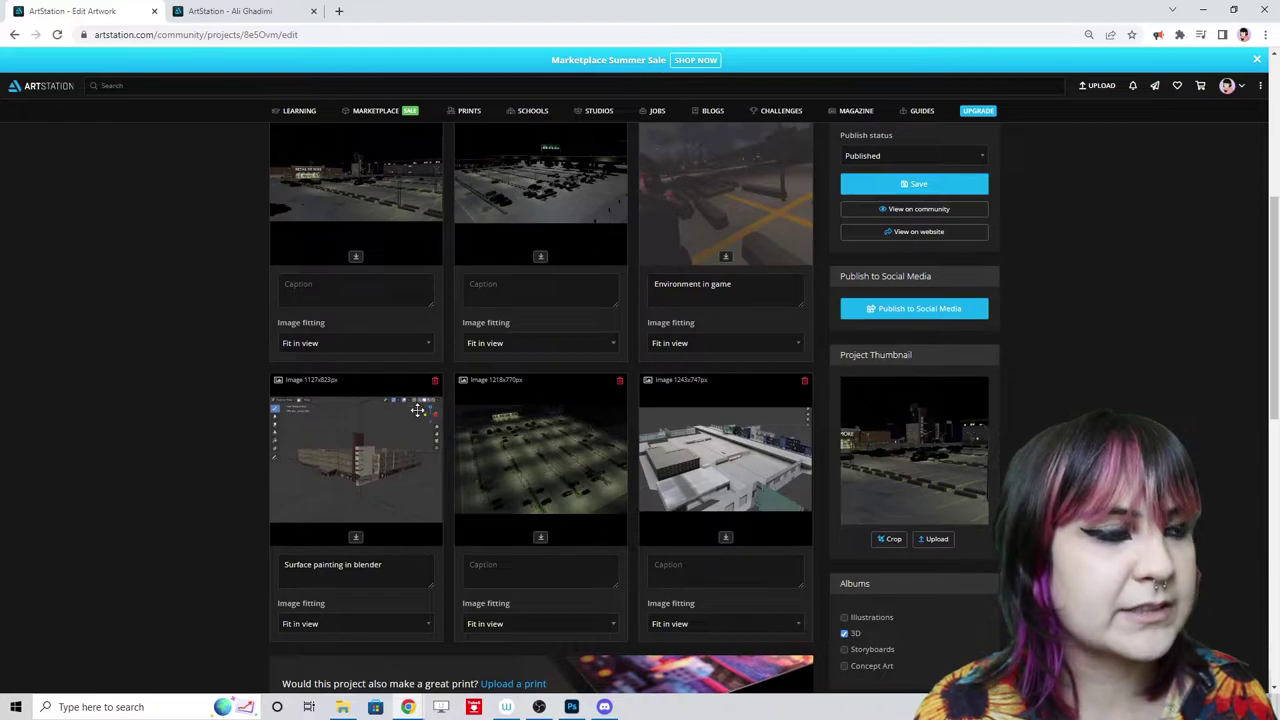
scroll(419, 404, down, 1)
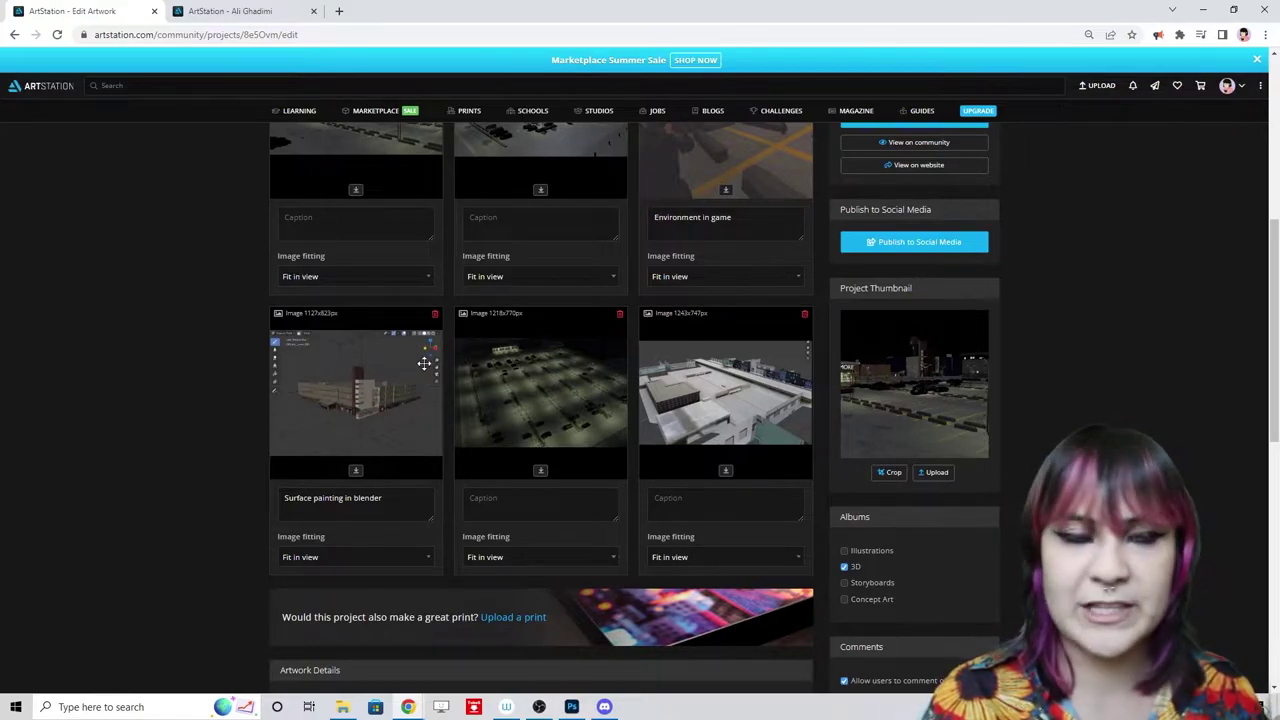
click(435, 316)
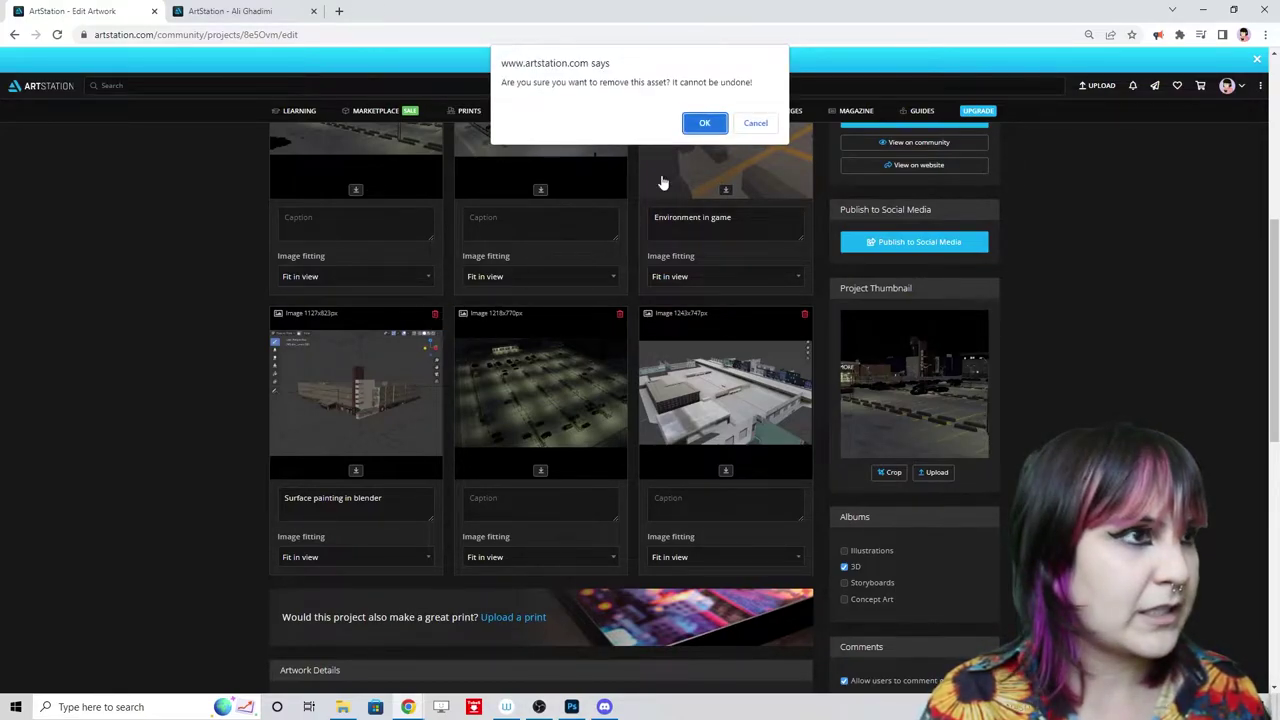
click(701, 123)
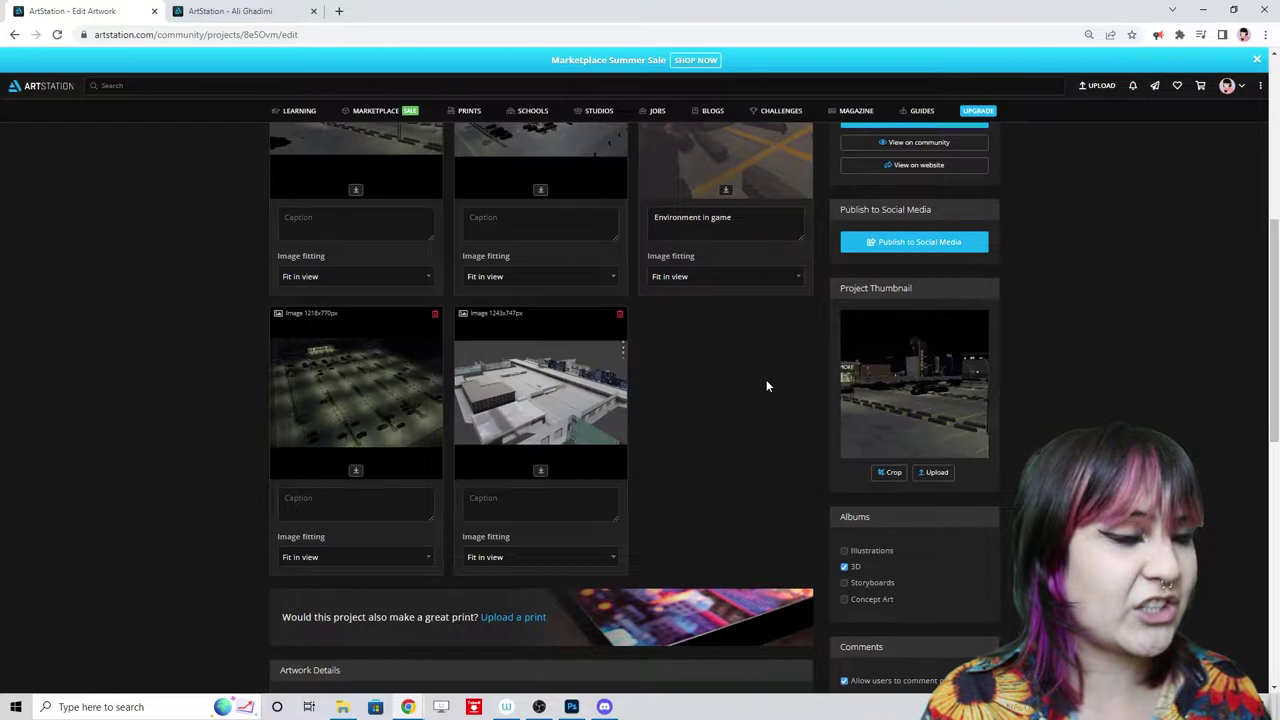
click(620, 316)
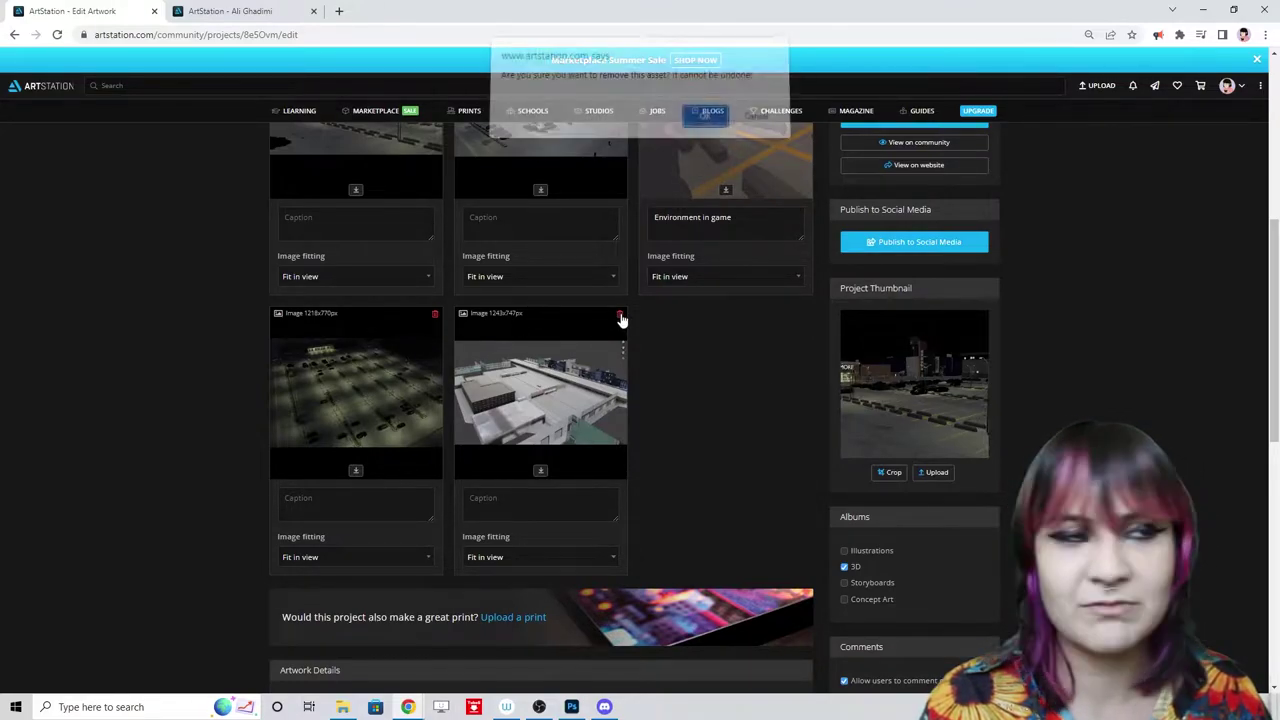
click(701, 121)
scroll(671, 400, up, 2)
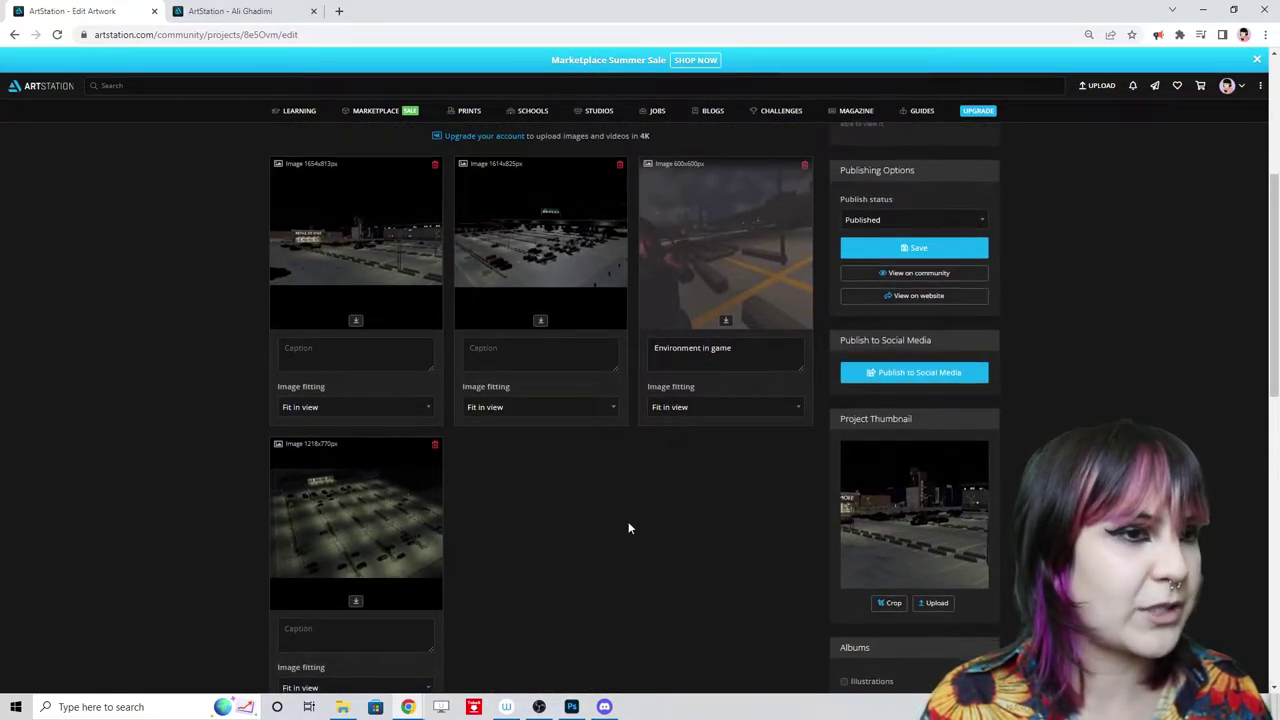
- Replace the description's last sentence, beginning "Models, Textures, Lighting", with "Modeling and Texturing done in Blender"
scroll(628, 528, down, 2)
scroll(631, 530, down, 2)
scroll(631, 530, down, 2)
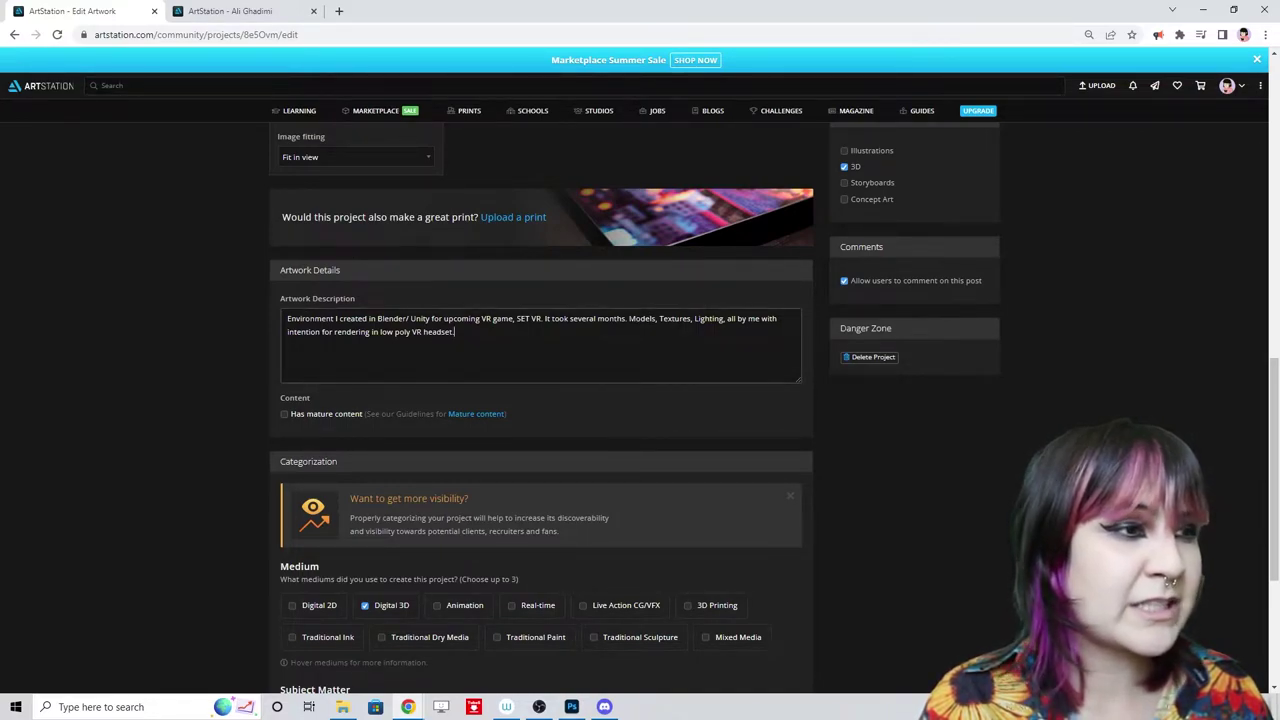
key(ctrl+shift+End)
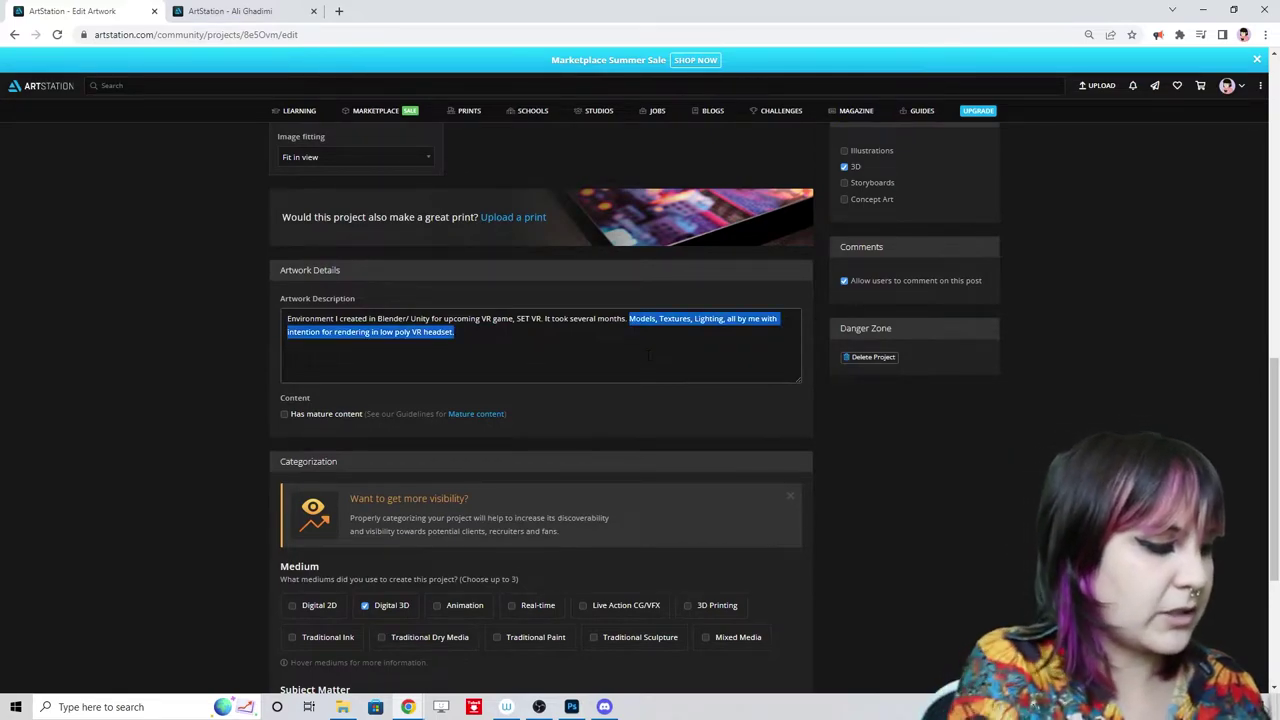
text(Modeling)
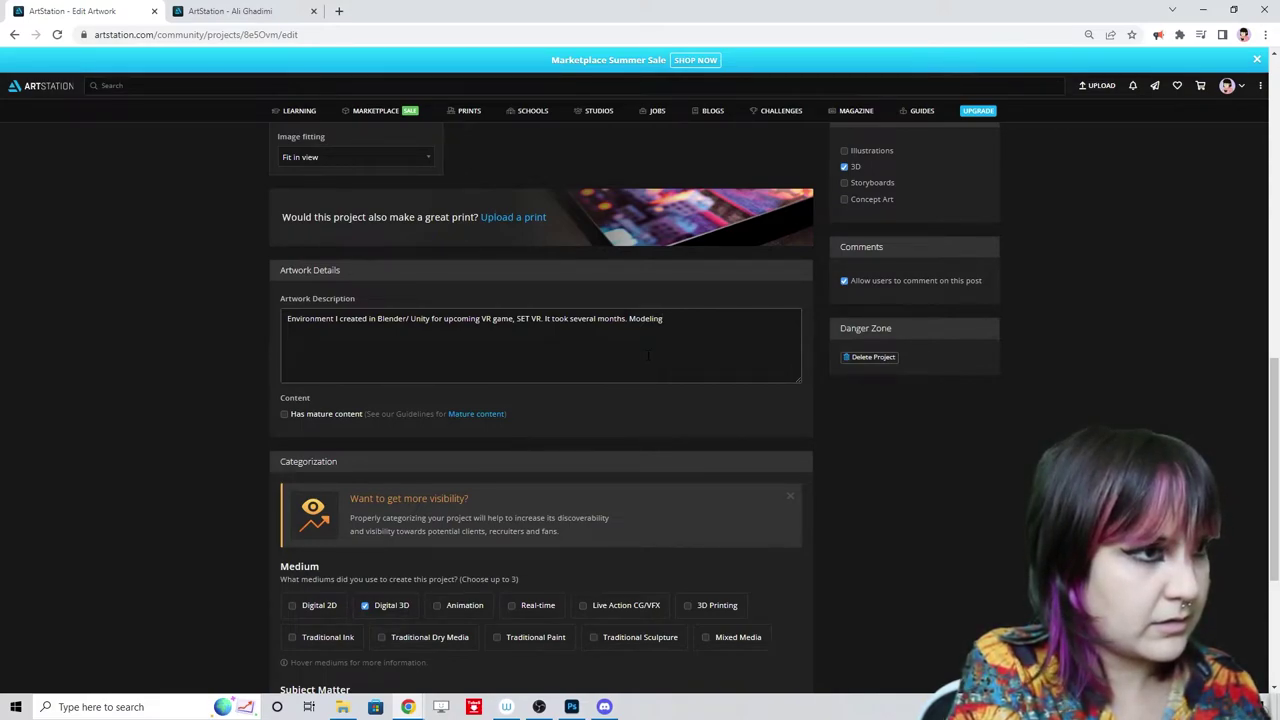
text(and Texturing donr ()
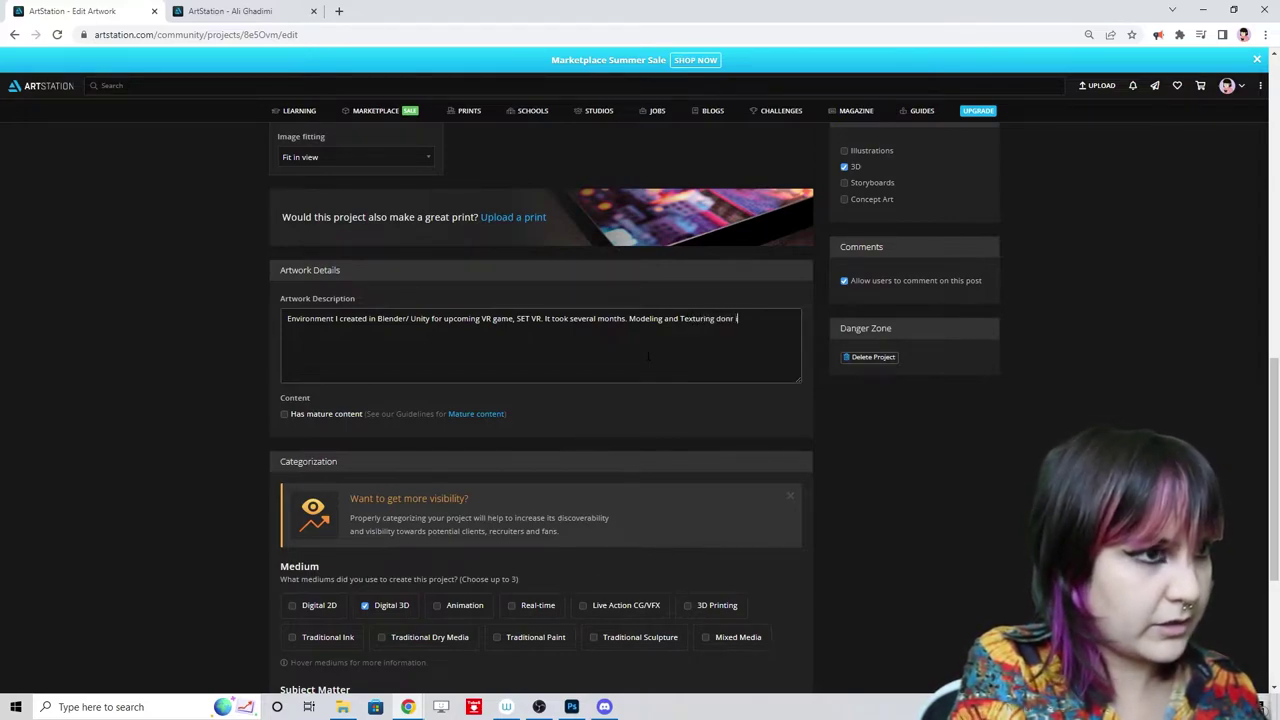
key(BackSpace)
key(BackSpace)
key(BackSpace)
key(BackSpace)
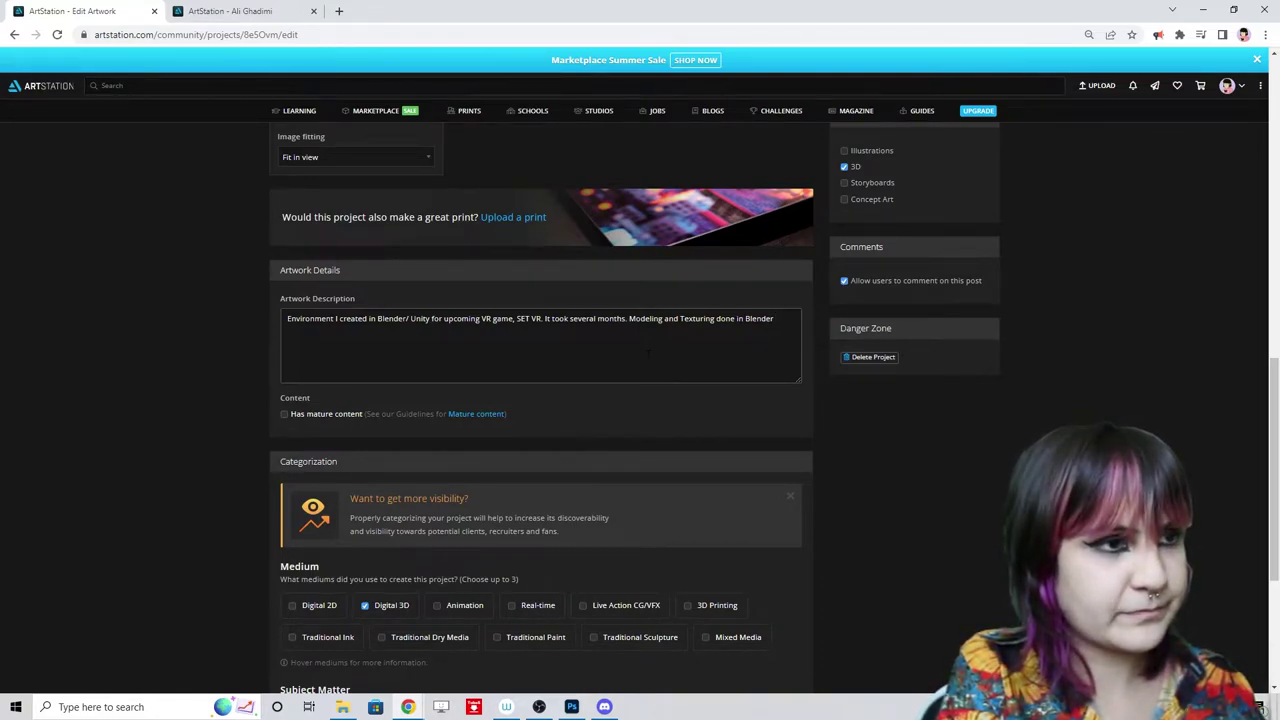
- Continue the description's last sentence with ", brought in for lighting in Unity"
text(ought in for lighting)
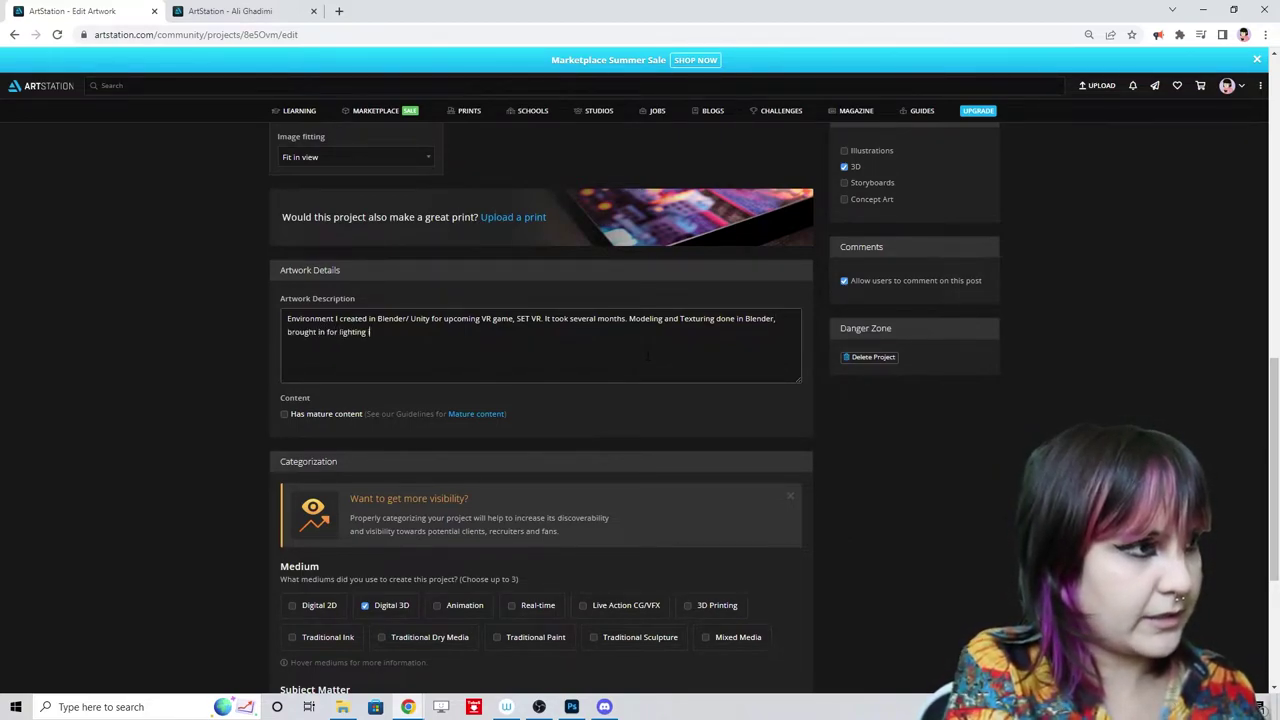
text( in UNity)
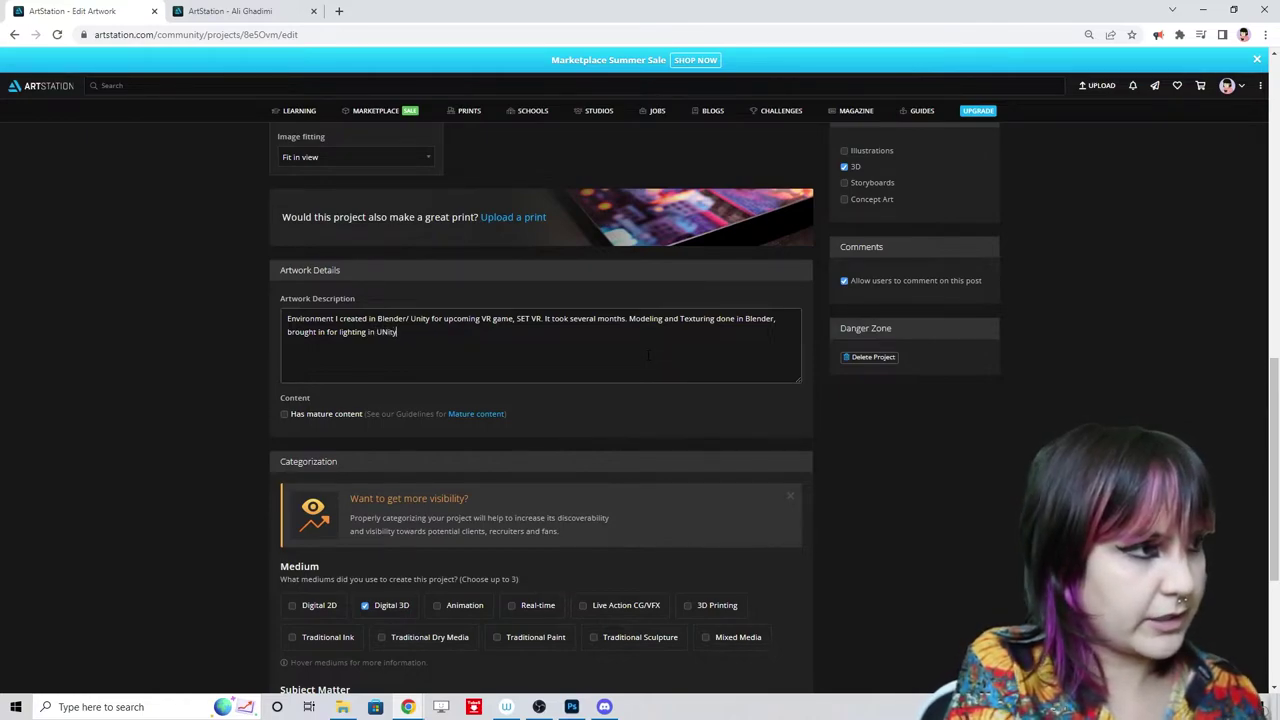
text(ni)
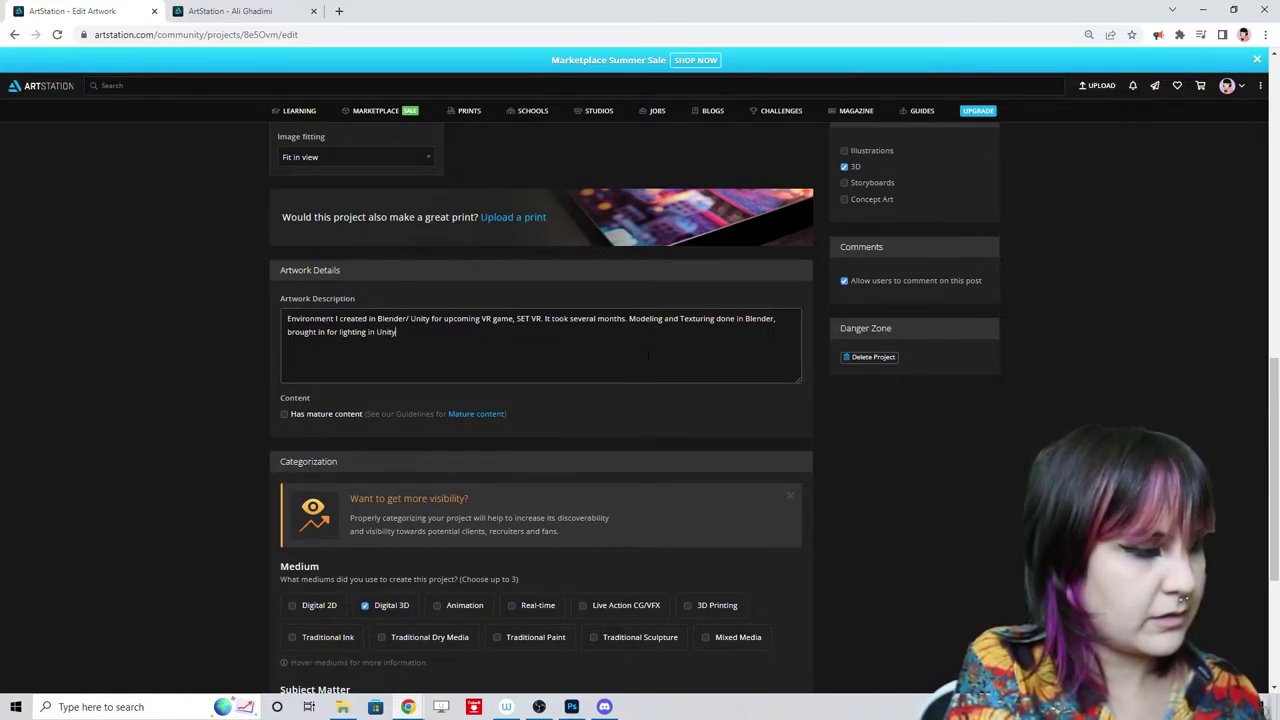
- Add the sentence "Supplemental props from Unity asset store/ company assets." to the end of the artwork description, correcting its spelling
text(ty. Supplumental)
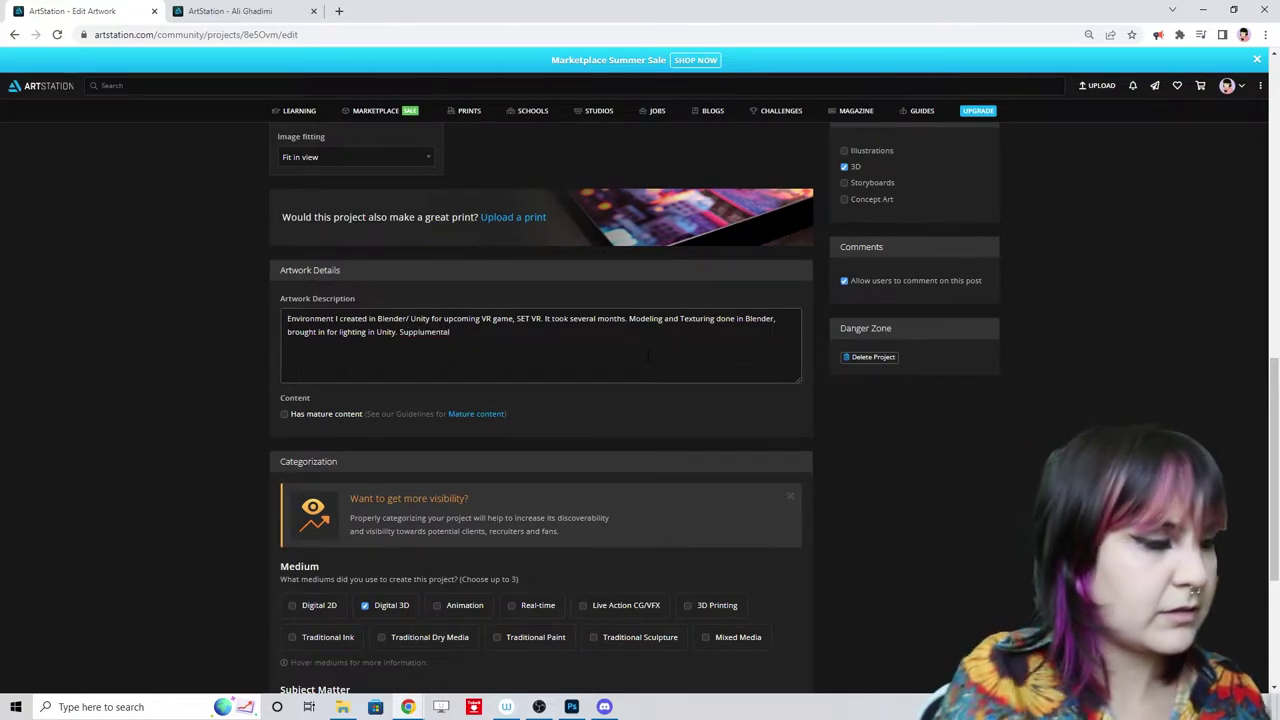
right_click(420, 331)
click(450, 343)
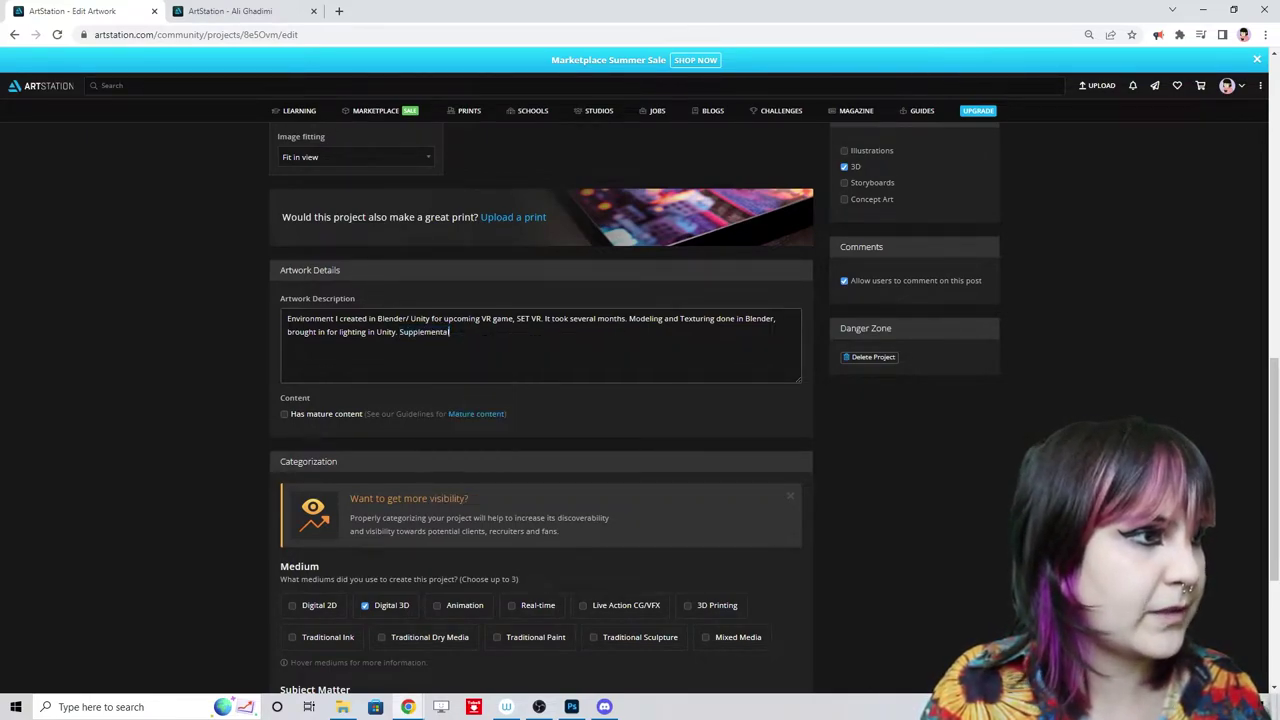
text(props from Unity a)
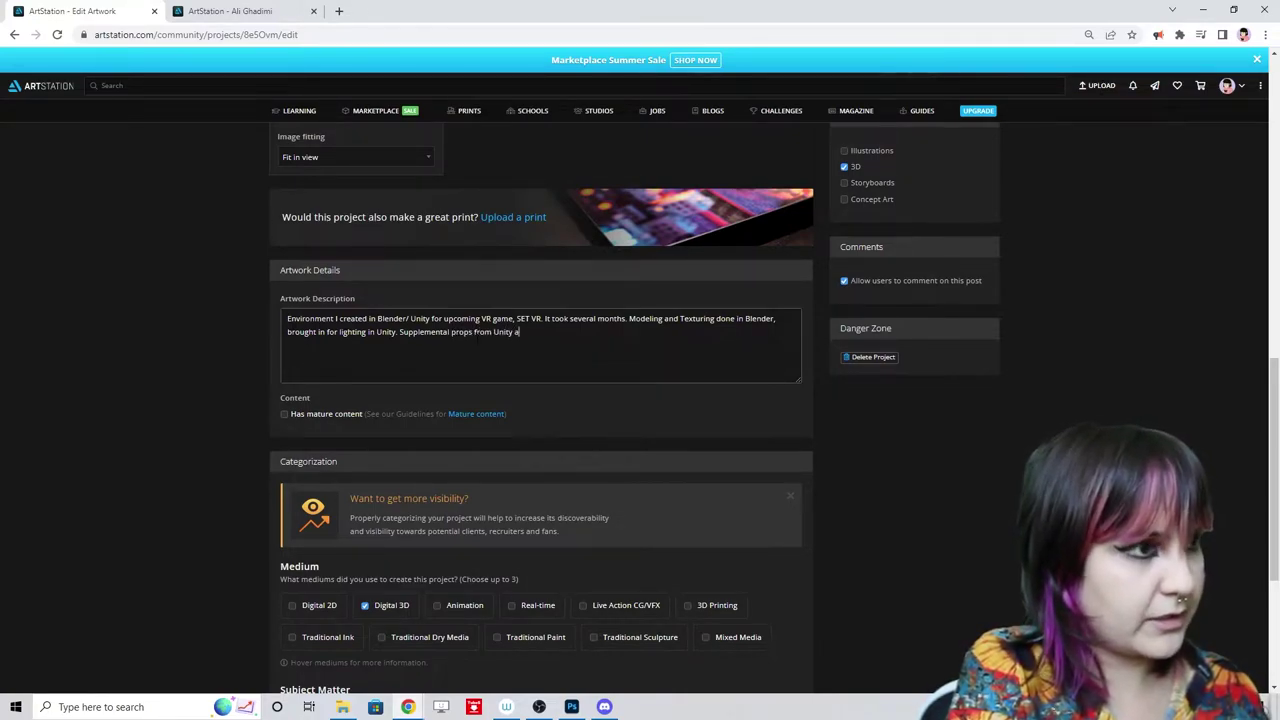
text(sset sto)
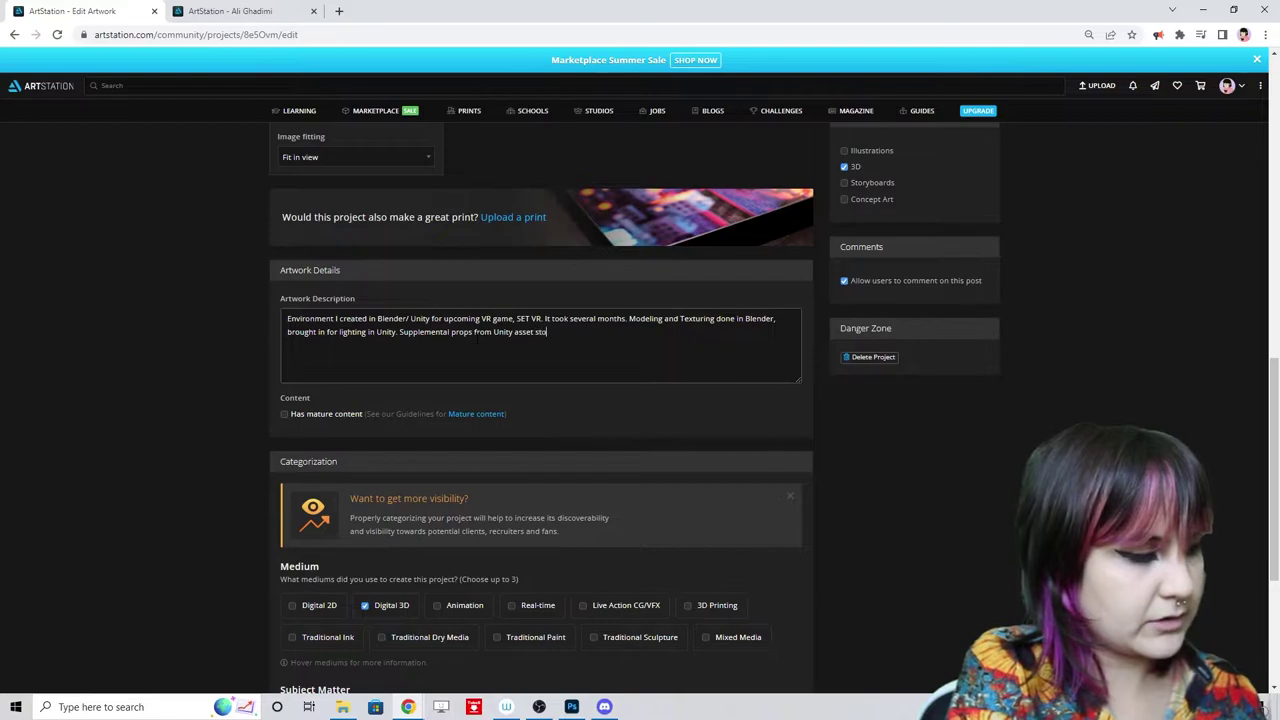
text(re/ company assets.)
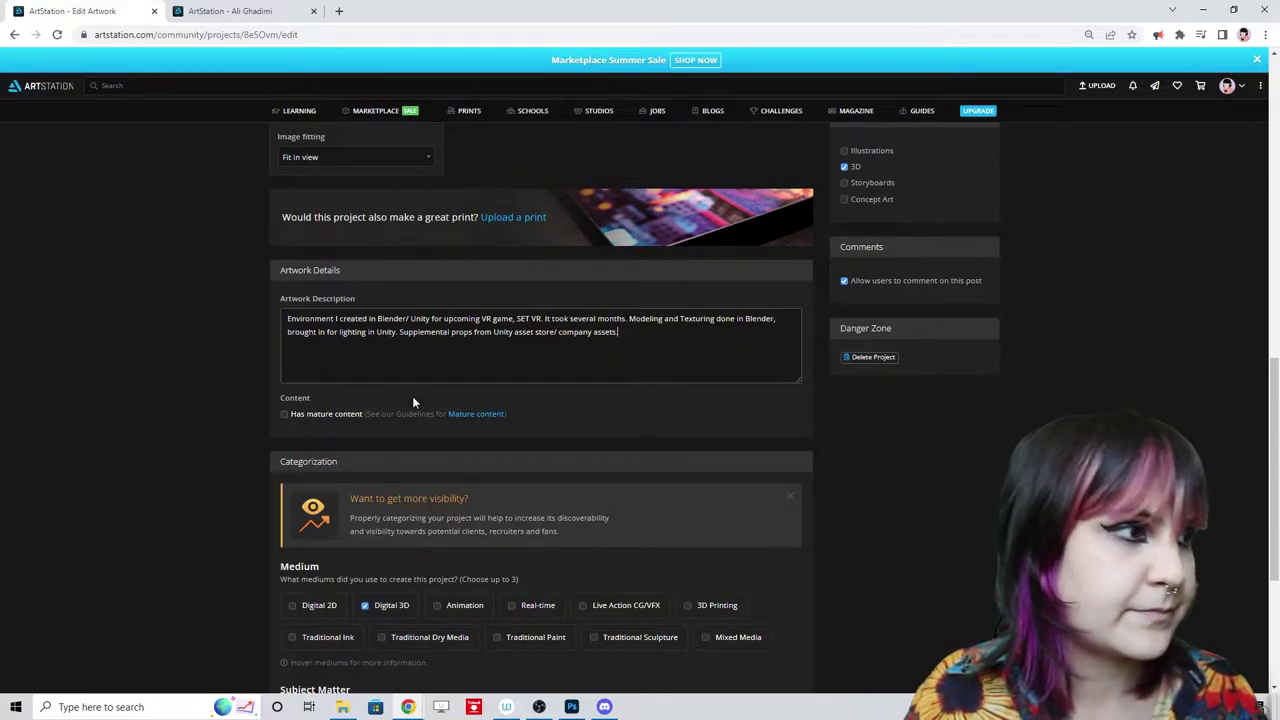
- Add Lighting as the artwork's third subject matter category
scroll(414, 402, down, 2)
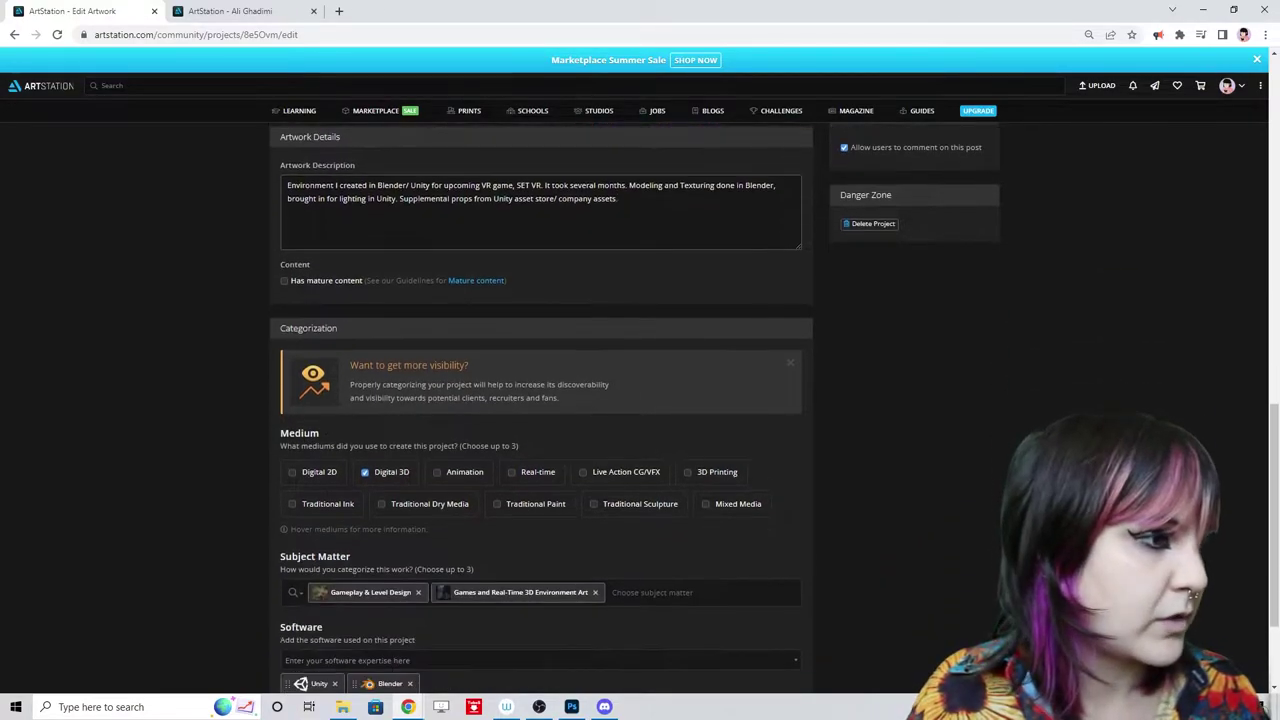
scroll(723, 523, down, 2)
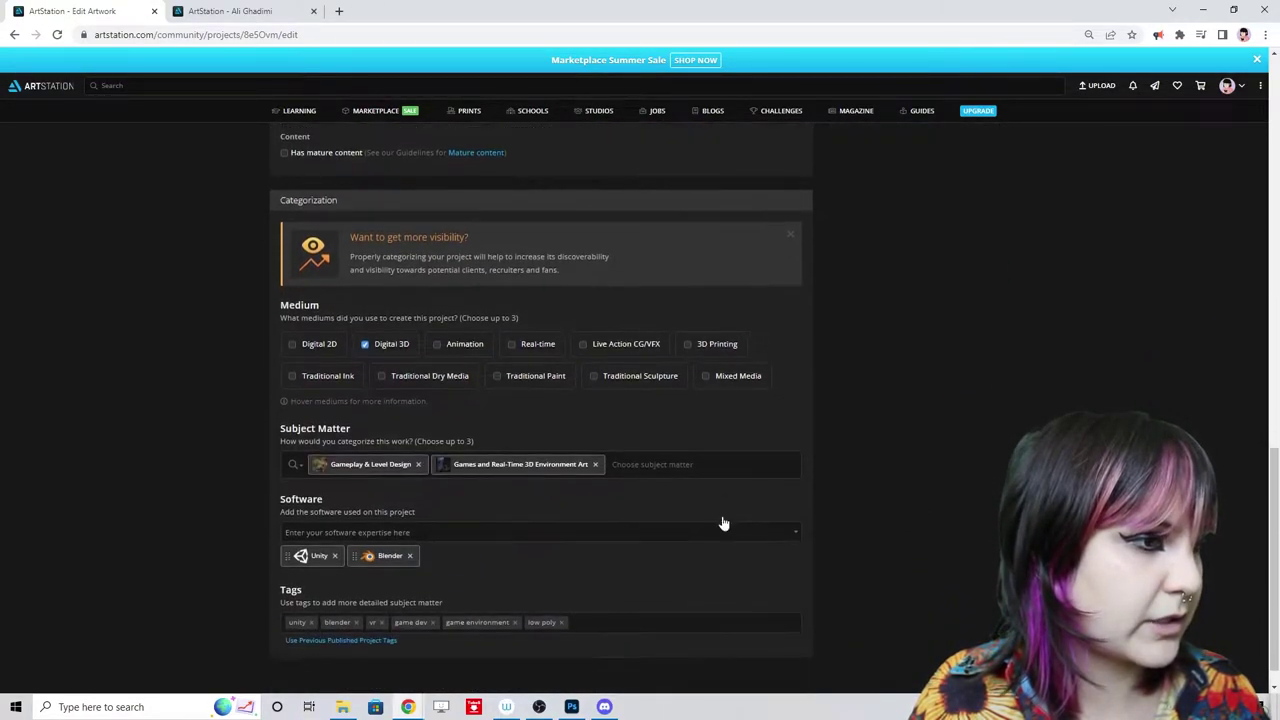
click(680, 459)
scroll(334, 552, down, 1)
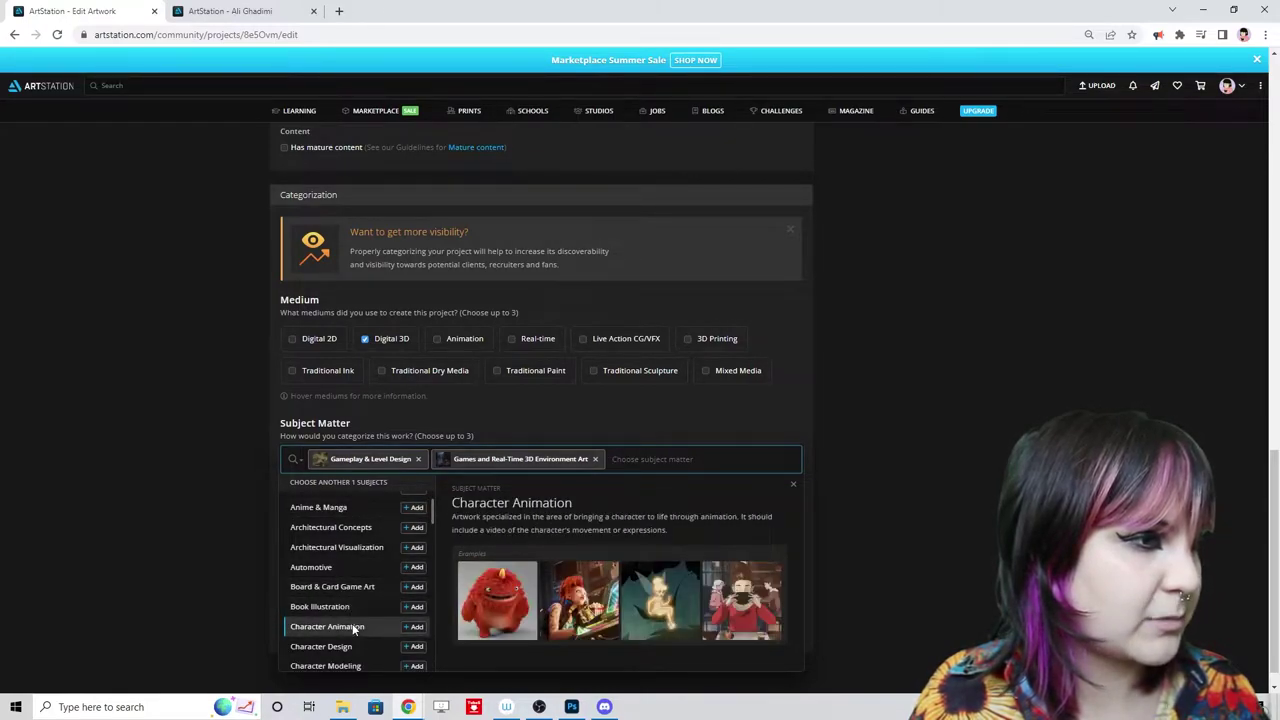
scroll(352, 626, down, 5)
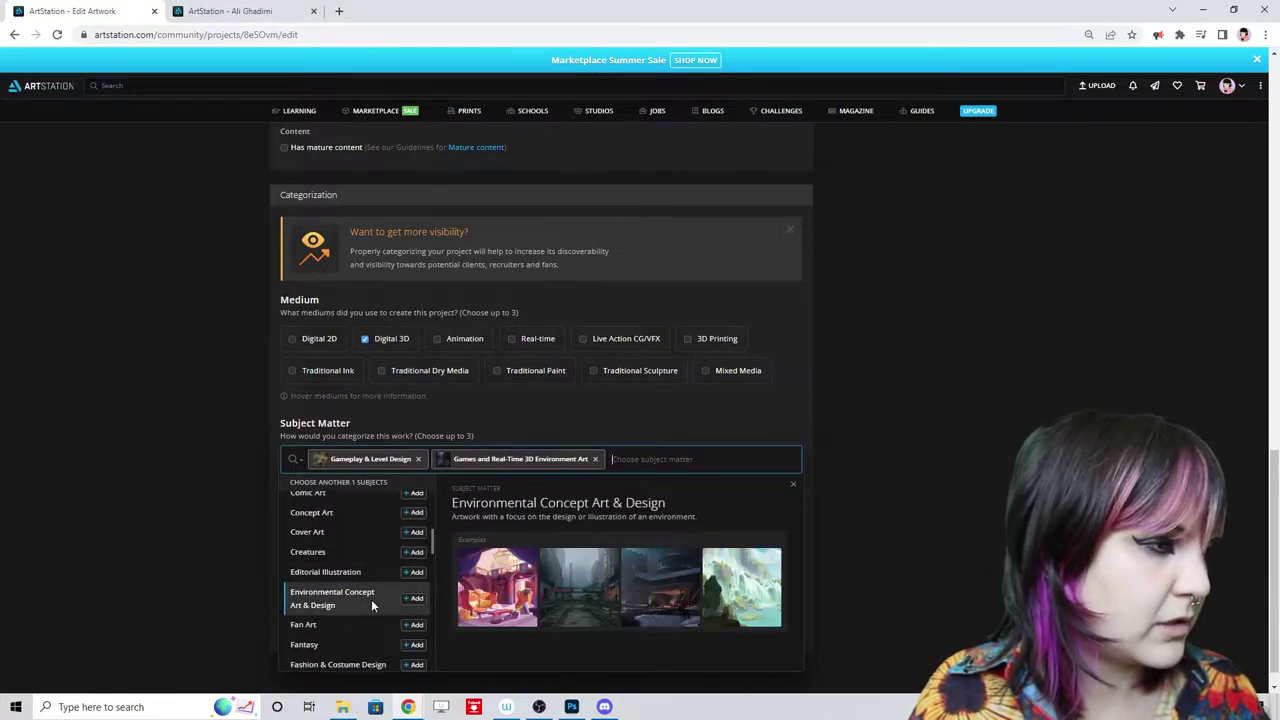
scroll(371, 603, down, 4)
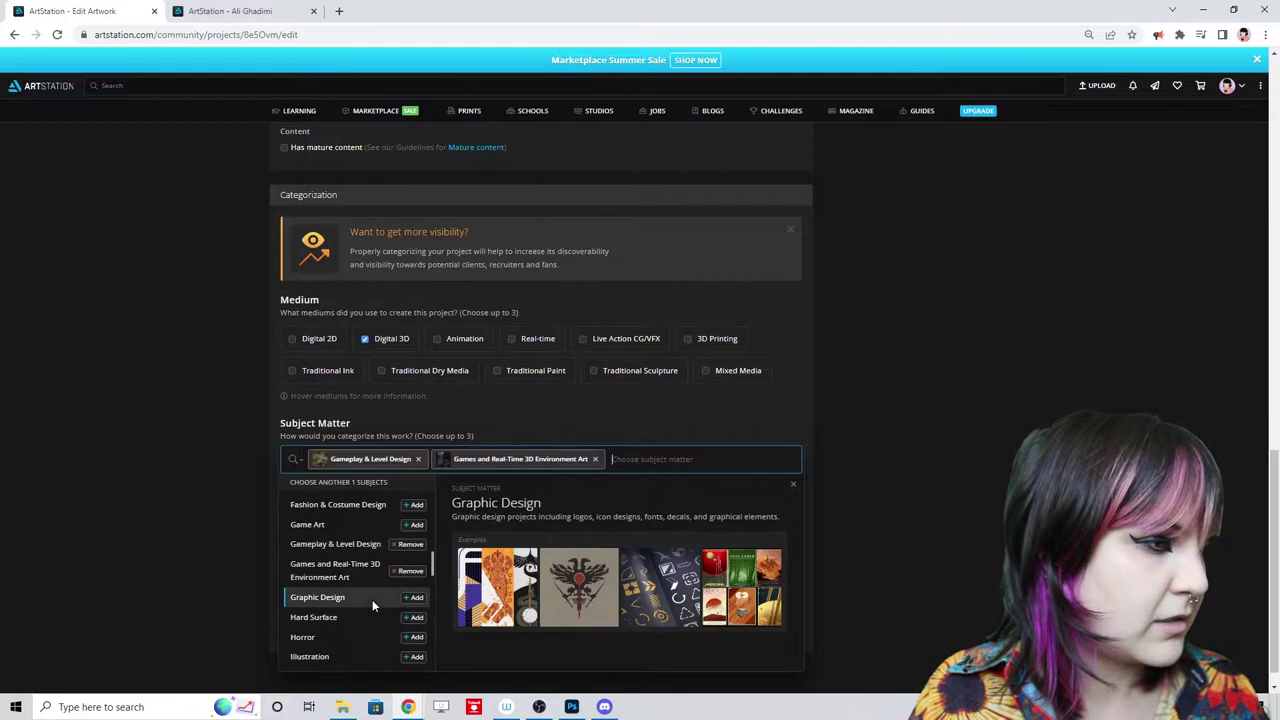
scroll(372, 599, down, 1)
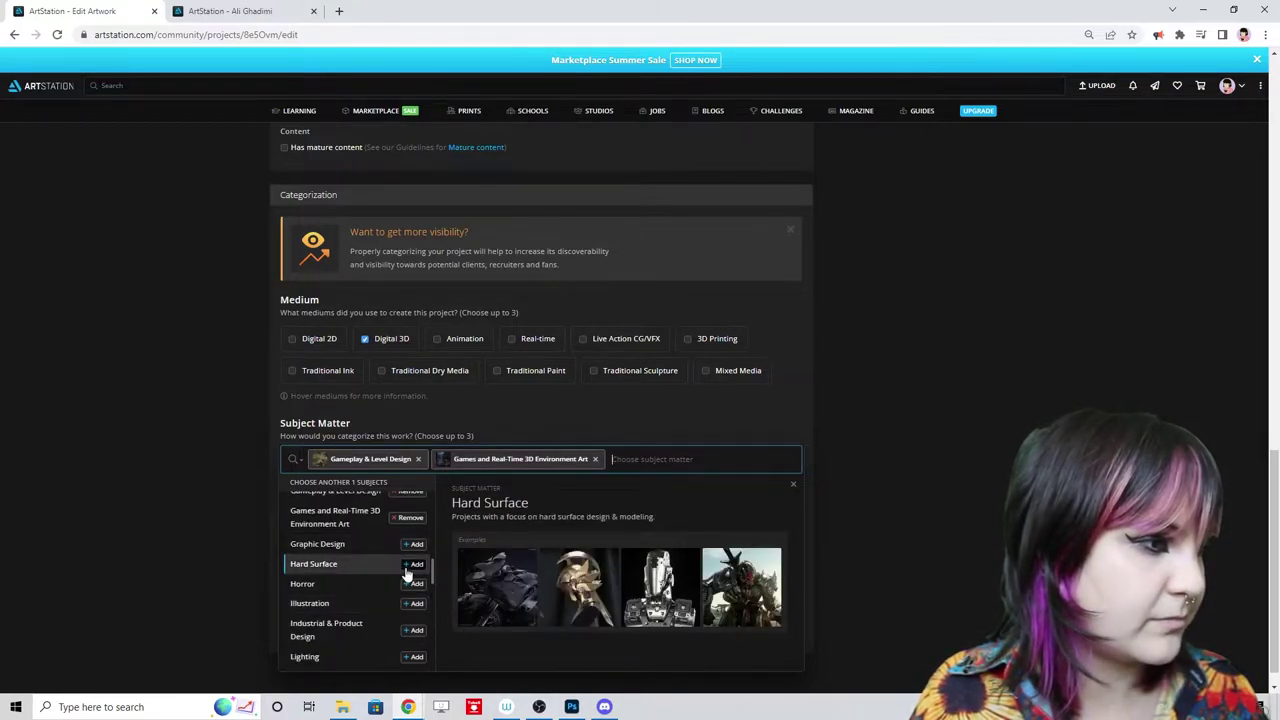
scroll(390, 617, down, 1)
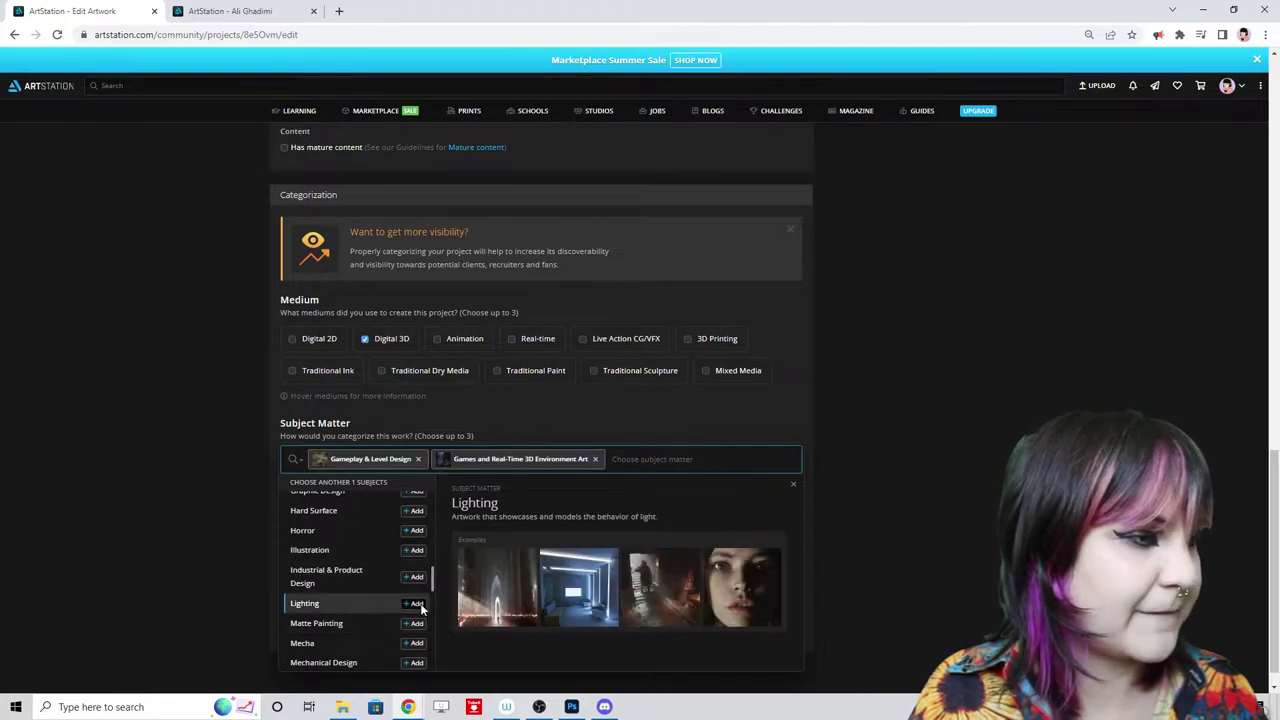
click(415, 604)
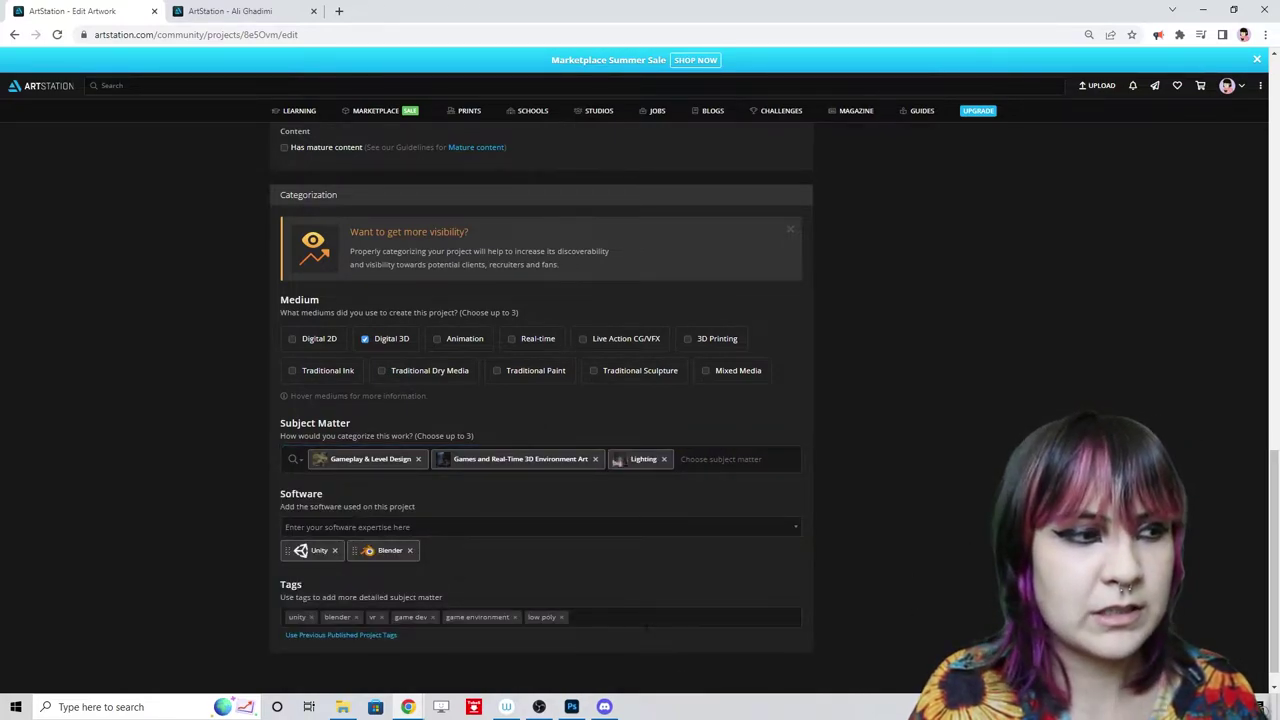
scroll(540, 400, up, 5)
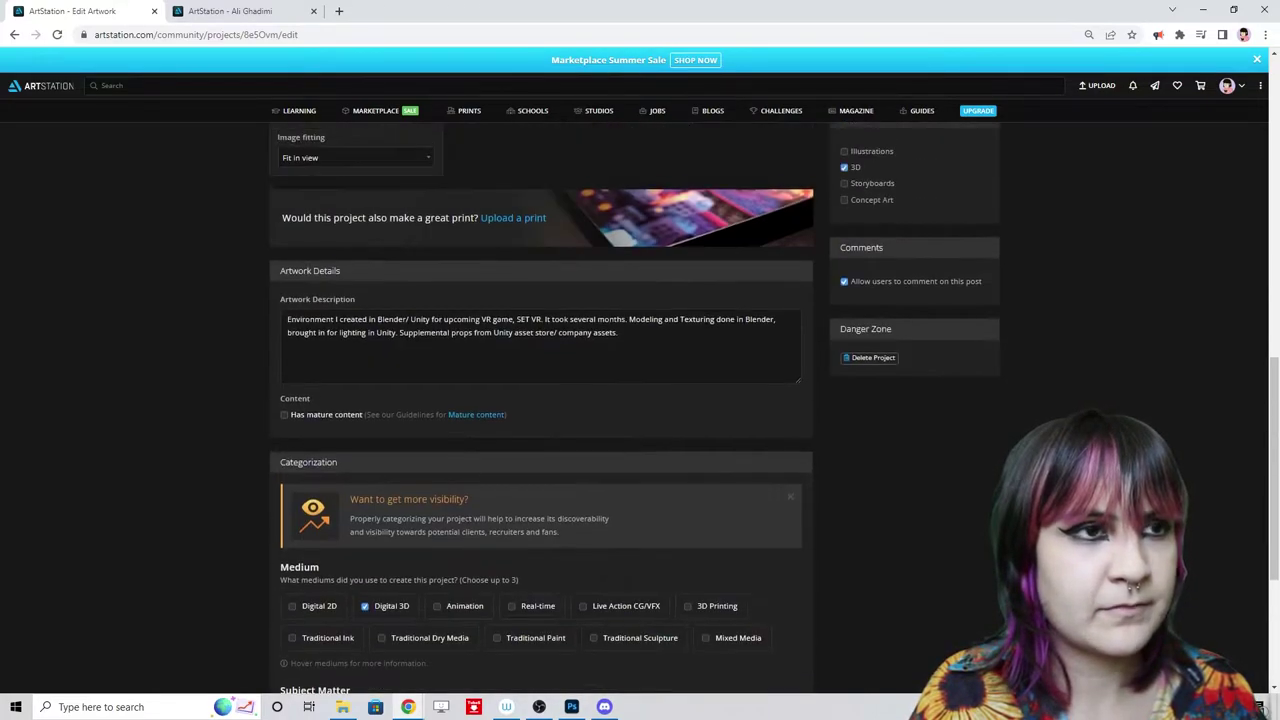
scroll(989, 441, up, 1)
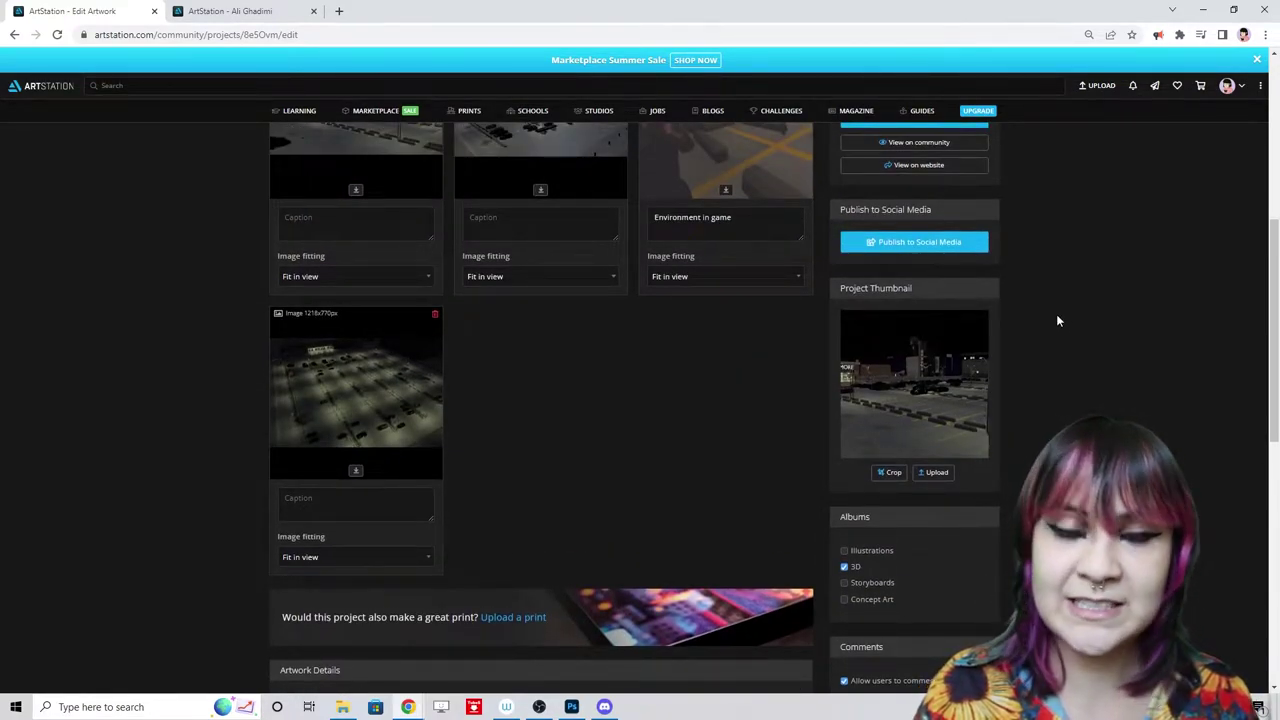
click(892, 473)
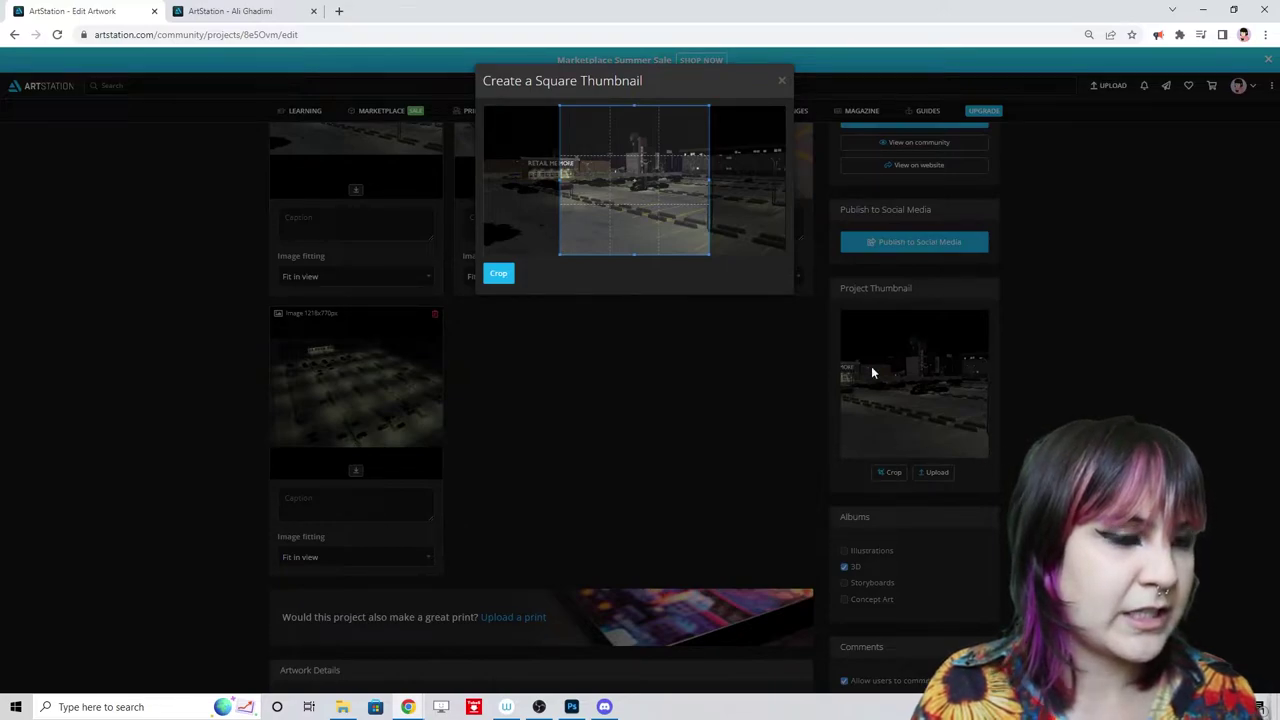
click(783, 81)
- Download the artwork's first image, the parking lot view with the Retail Me More storefront
scroll(611, 440, up, 3)
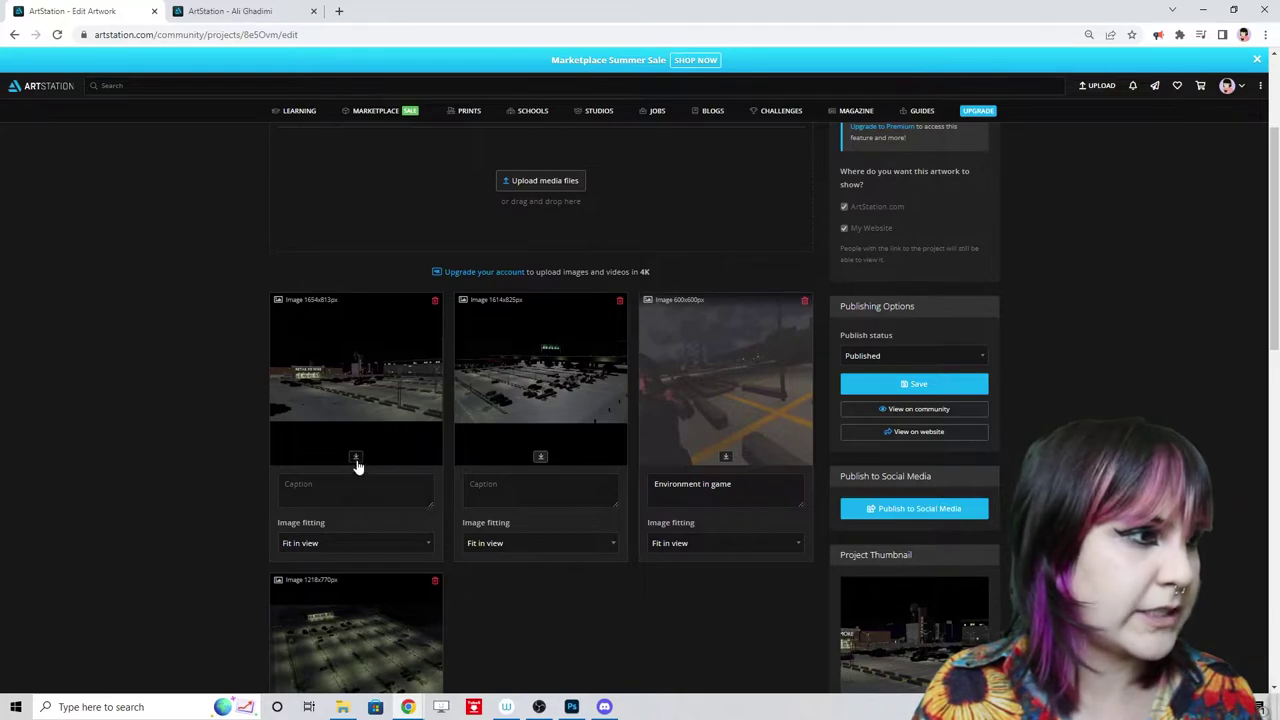
click(356, 459)
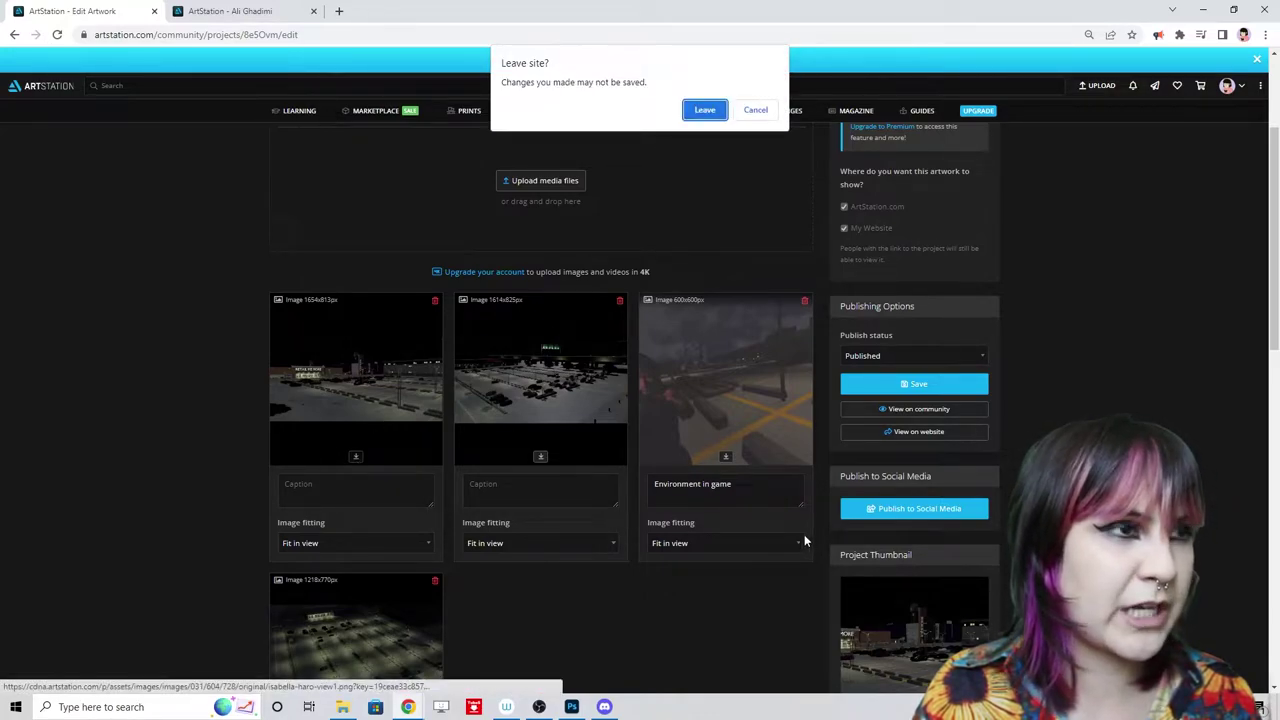
click(705, 109)
scroll(757, 334, down, 2)
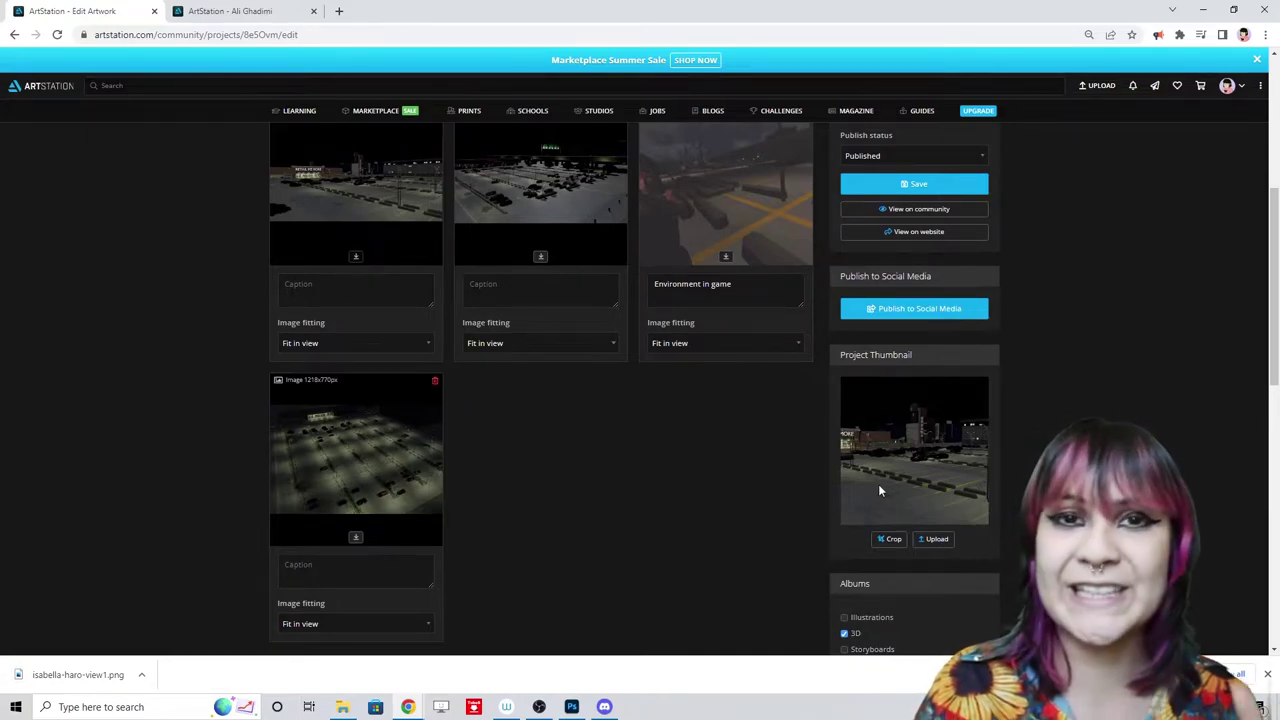
- Switch to Photoshop and open the downloaded parking lot image and setvrlogo.PNG
click(572, 707)
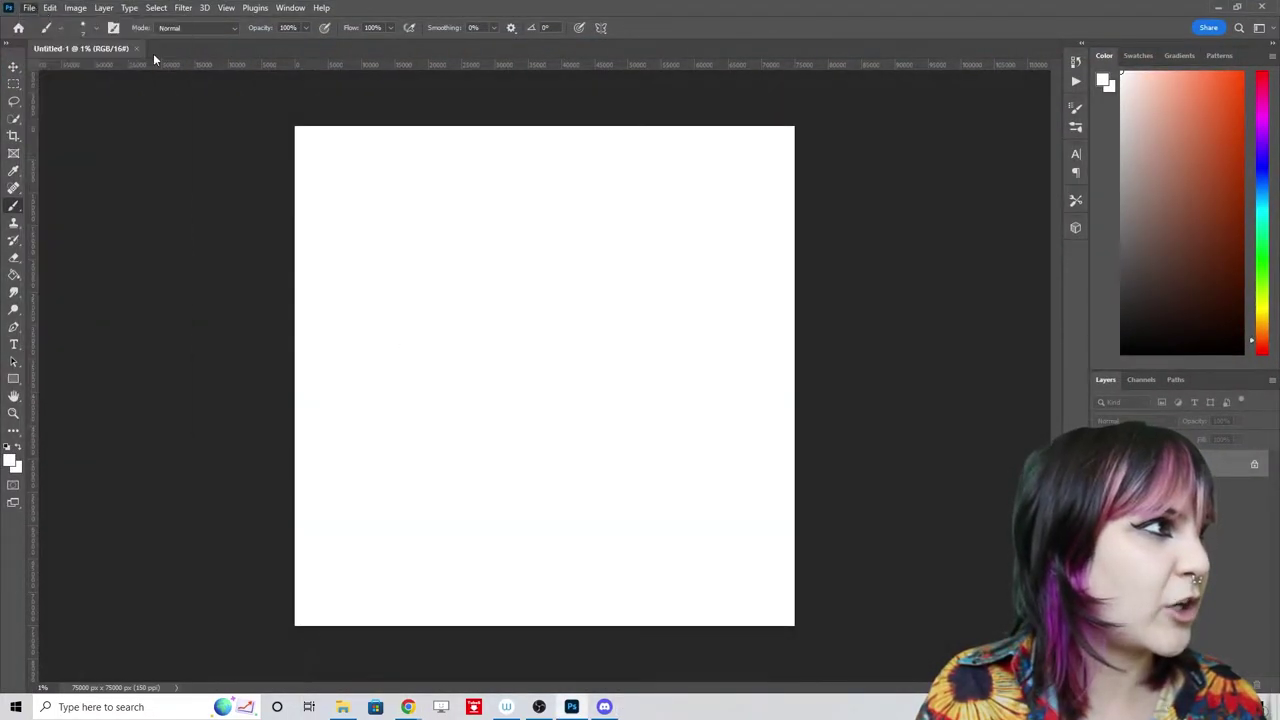
click(48, 8)
mouse_move(35, 10)
click(42, 34)
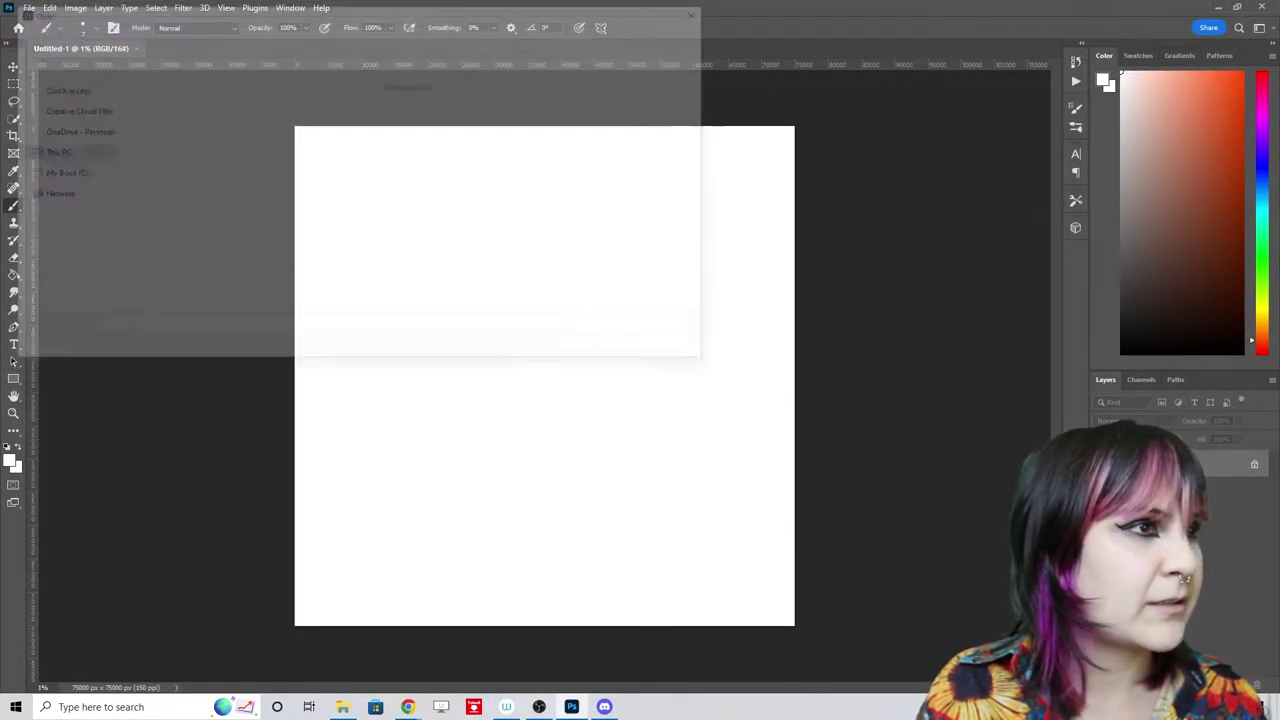
drag(300, 11, 1279, 200)
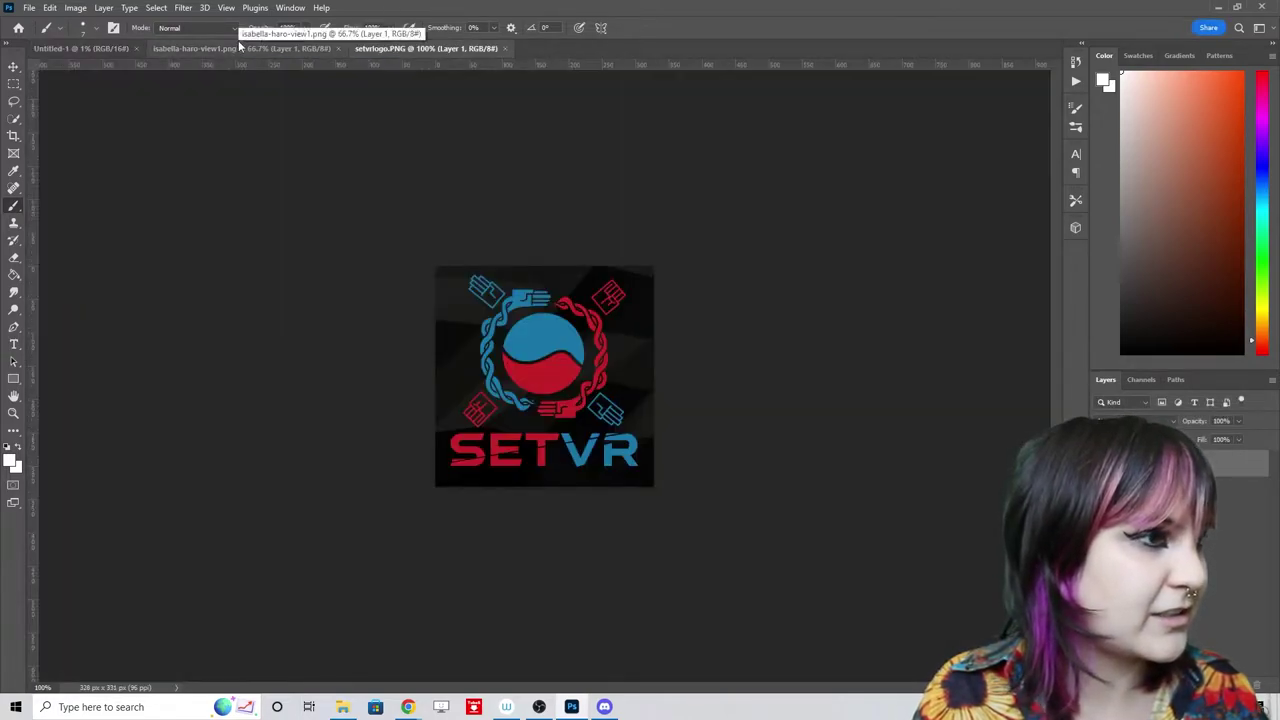
- Copy the entire parking lot image and paste it into a blank 900 x 900 px document
click(187, 48)
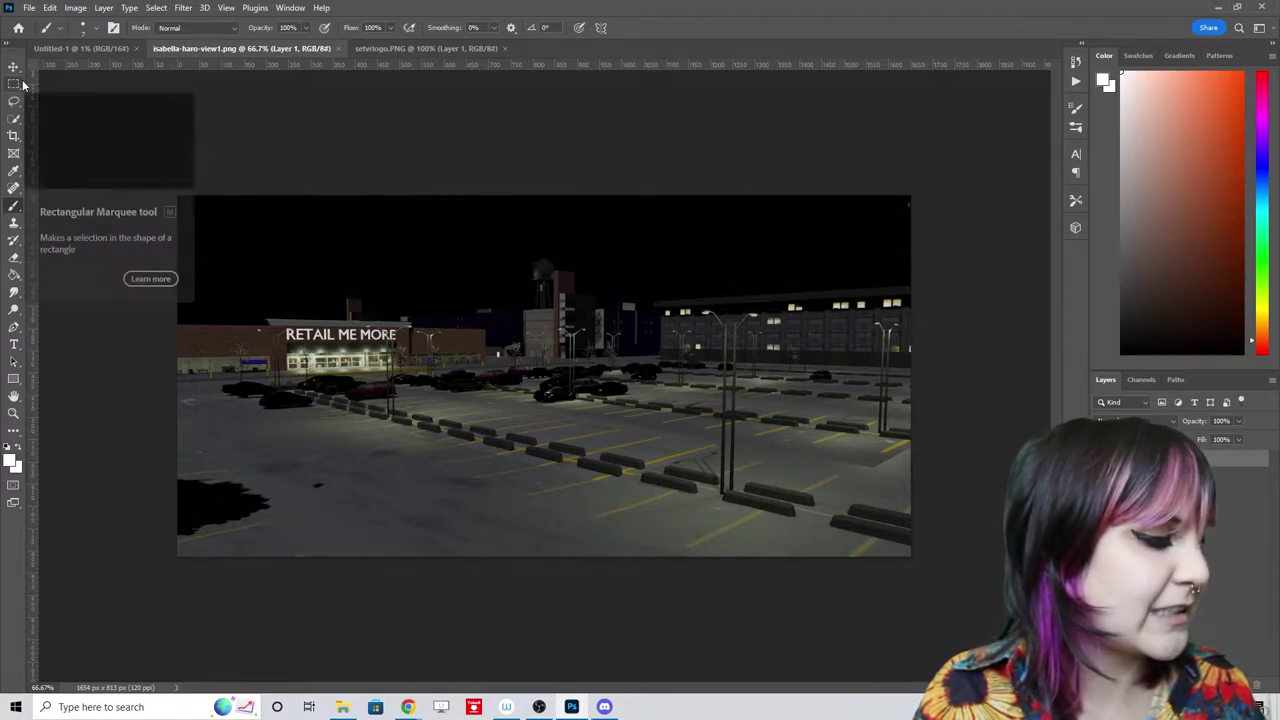
key(ctrl+a)
click(102, 49)
key(ctrl+v)
click(595, 262)
key(ctrl+Tab)
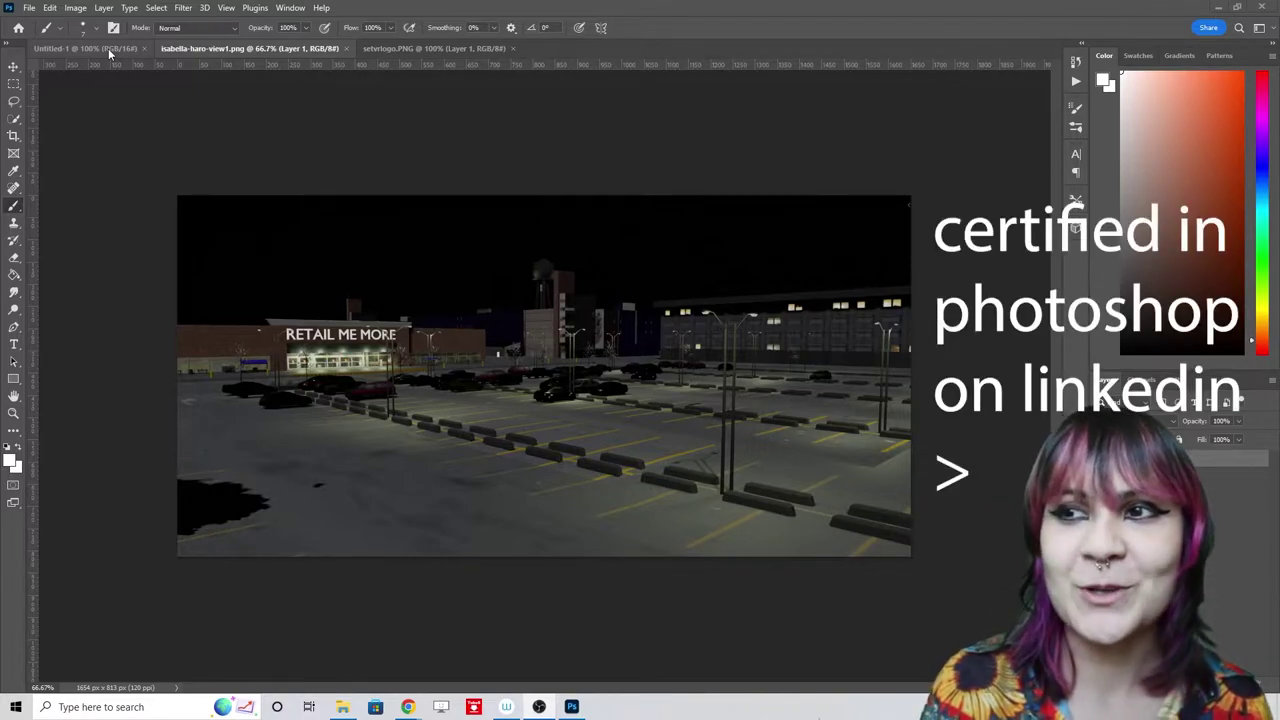
click(108, 48)
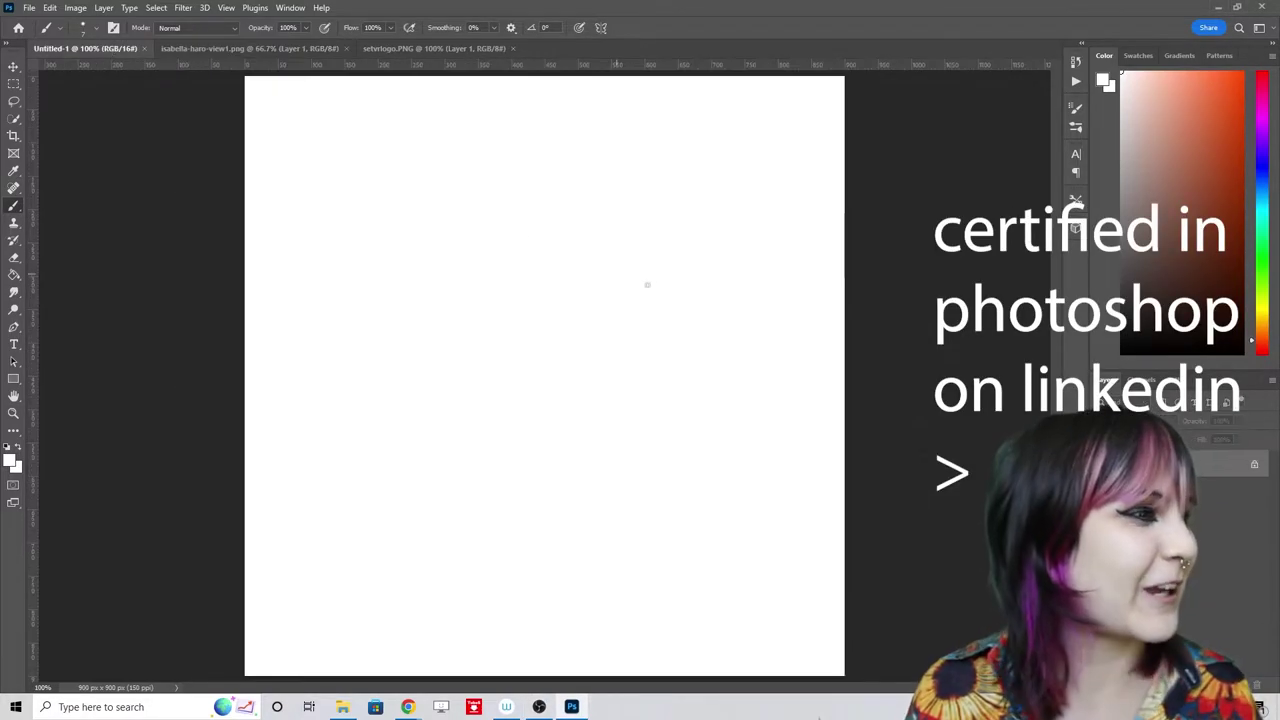
key(ctrl+v)
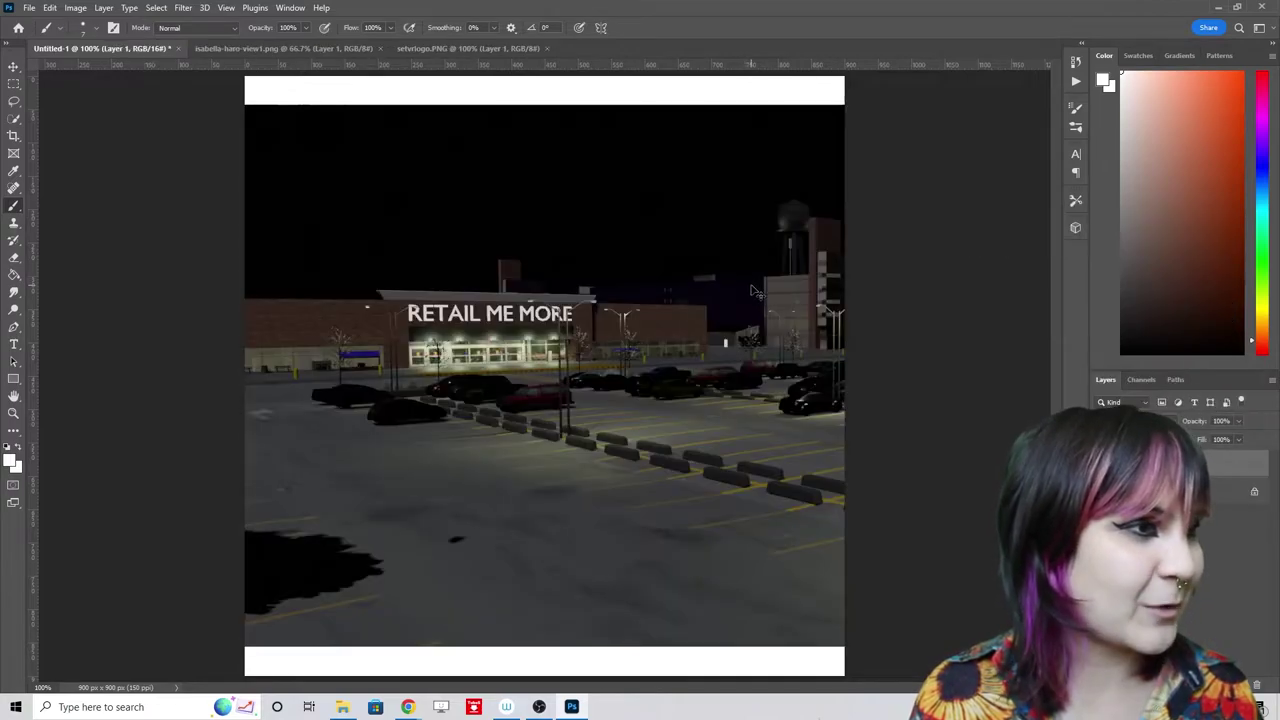
- Scale the pasted parking lot image to about 120% and position it to fill the square canvas with the storefront sign fully in frame
key(ctrl+t)
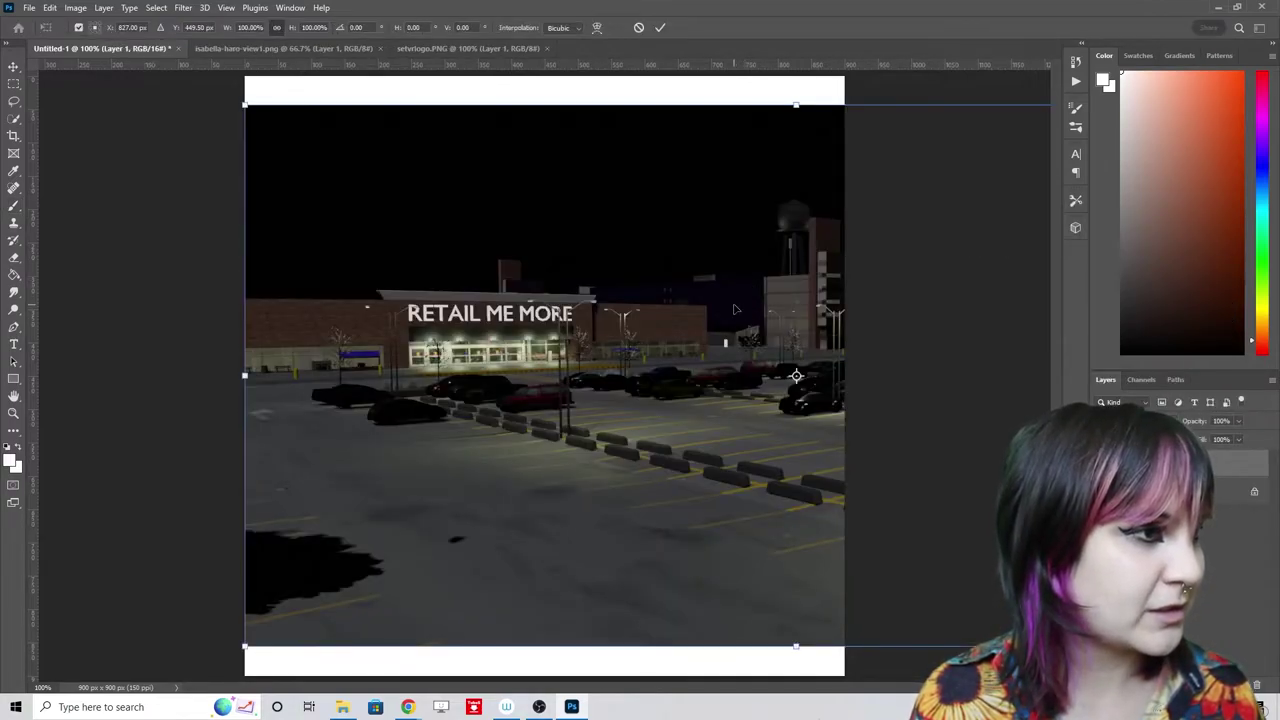
drag(244, 104, 21, 0)
drag(524, 432, 570, 465)
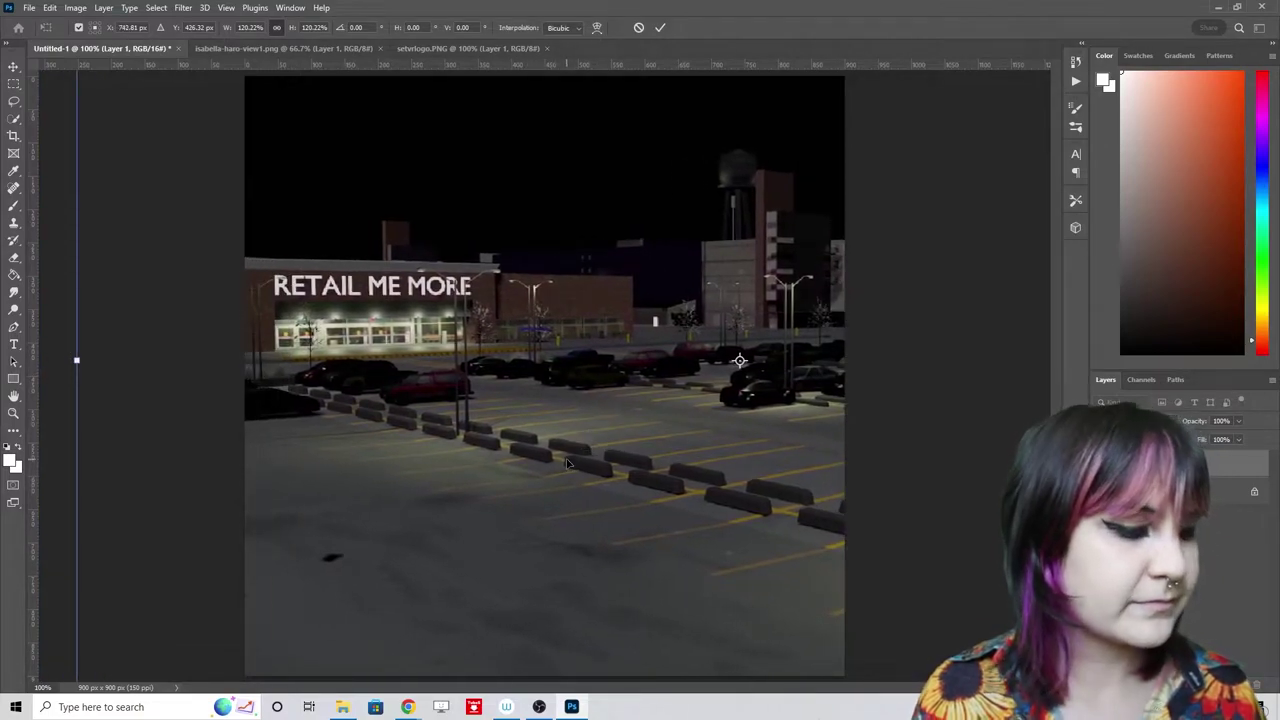
key(Return)
key(b)
key(ctrl+minus)
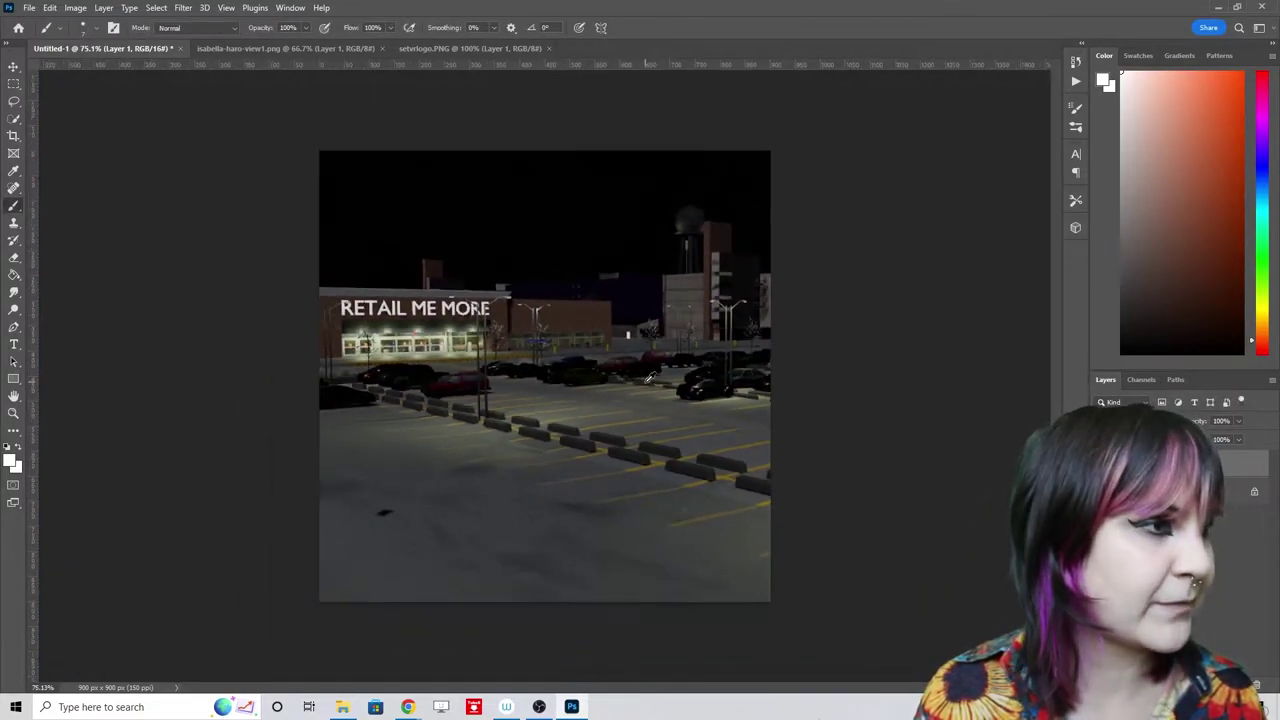
key(ctrl+t)
drag(600, 395, 604, 428)
key(Return)
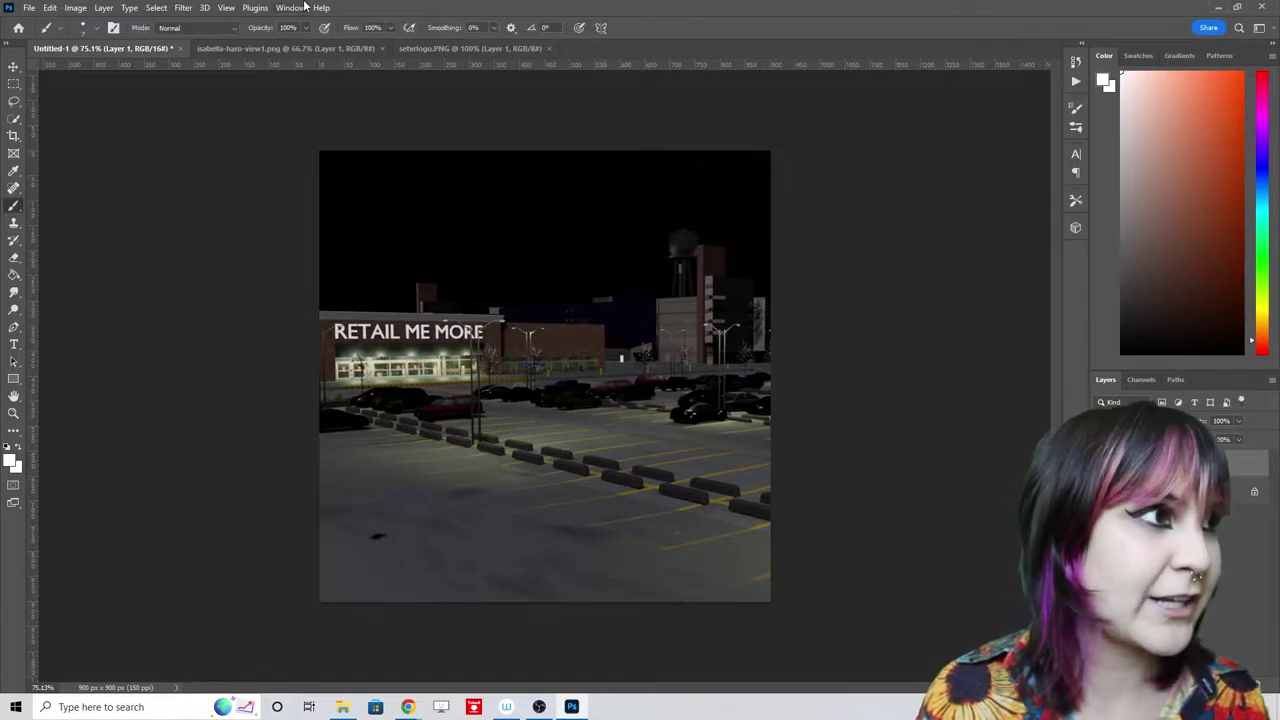
- Place the SETVR logo without its dark background in the lower-right corner of the parking lot image
click(455, 48)
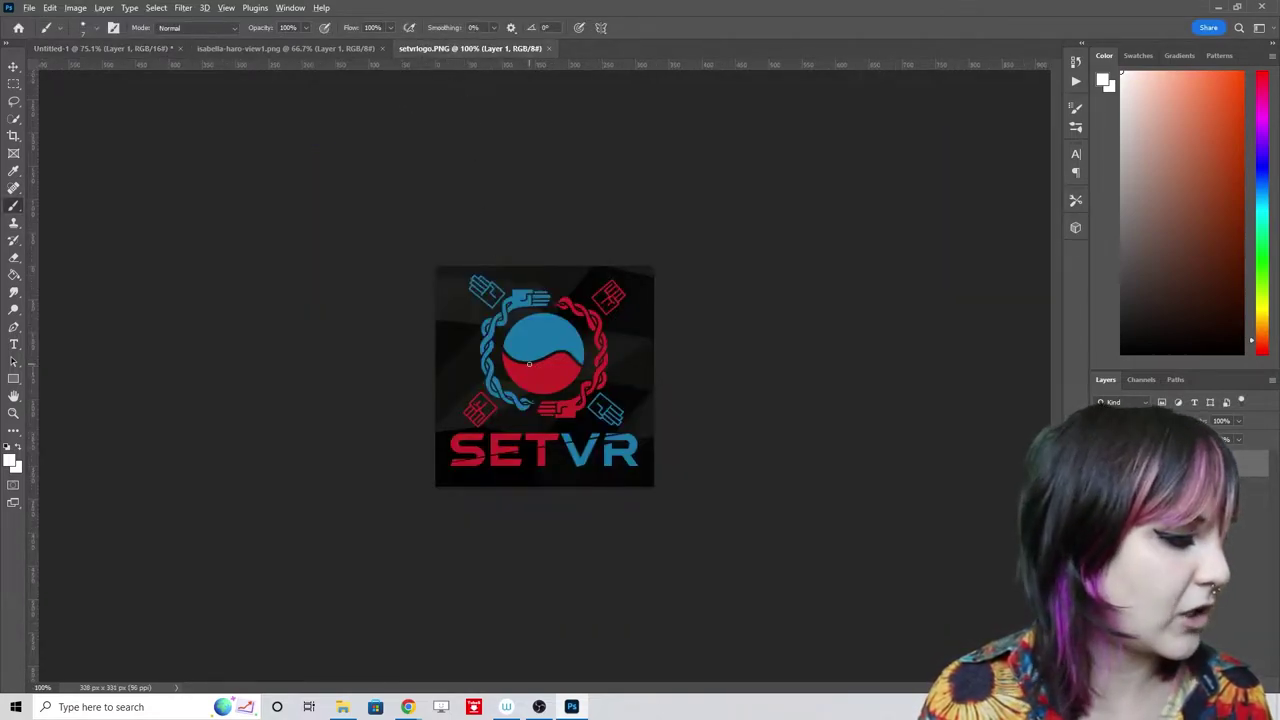
scroll(529, 363, up, 3)
key(v)
key(ctrl+Tab)
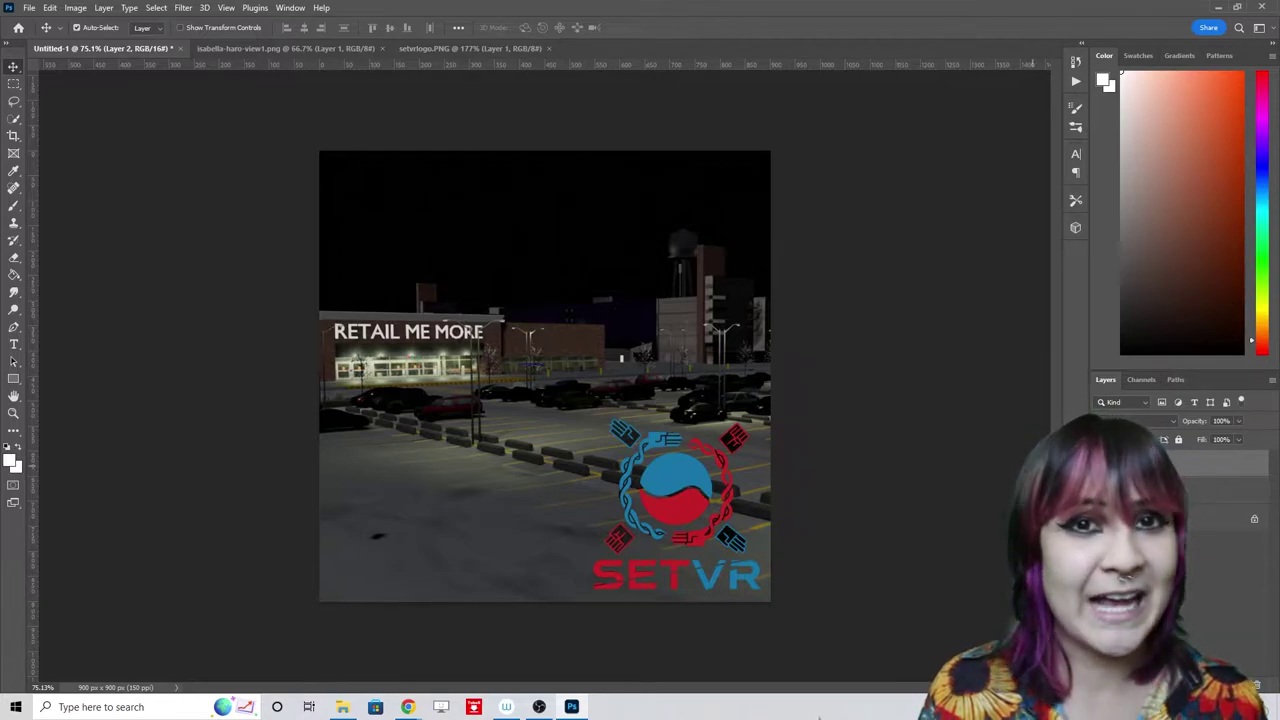
- Save the finished square image and upload it as the ArtStation project's custom thumbnail
click(30, 8)
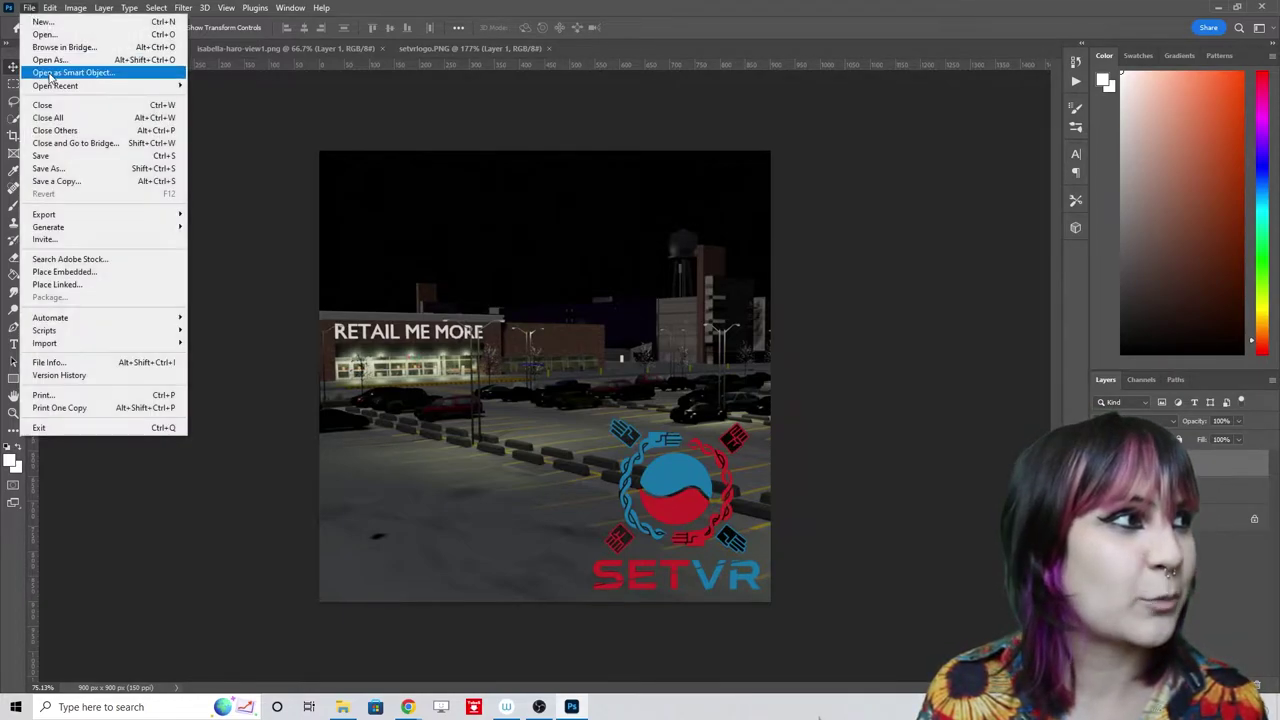
click(62, 172)
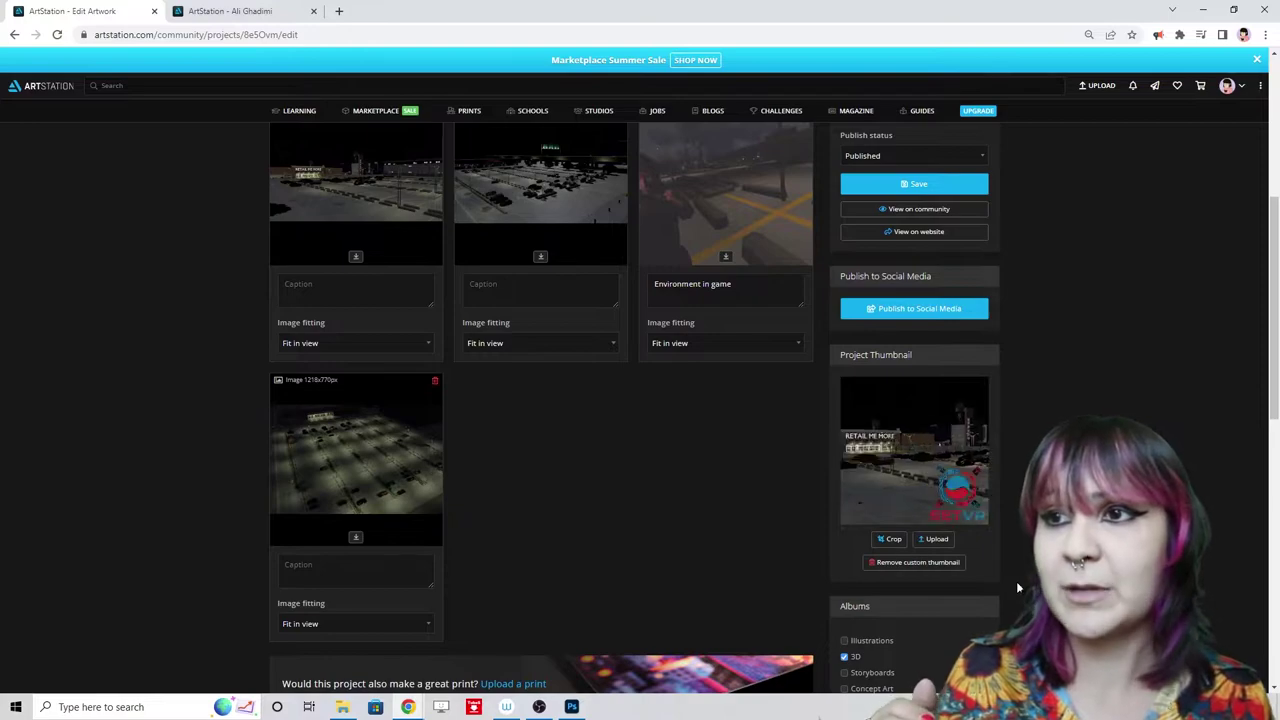
- Save the edited artwork with Published status and dismiss the social media sharing dialog
scroll(1017, 587, up, 2)
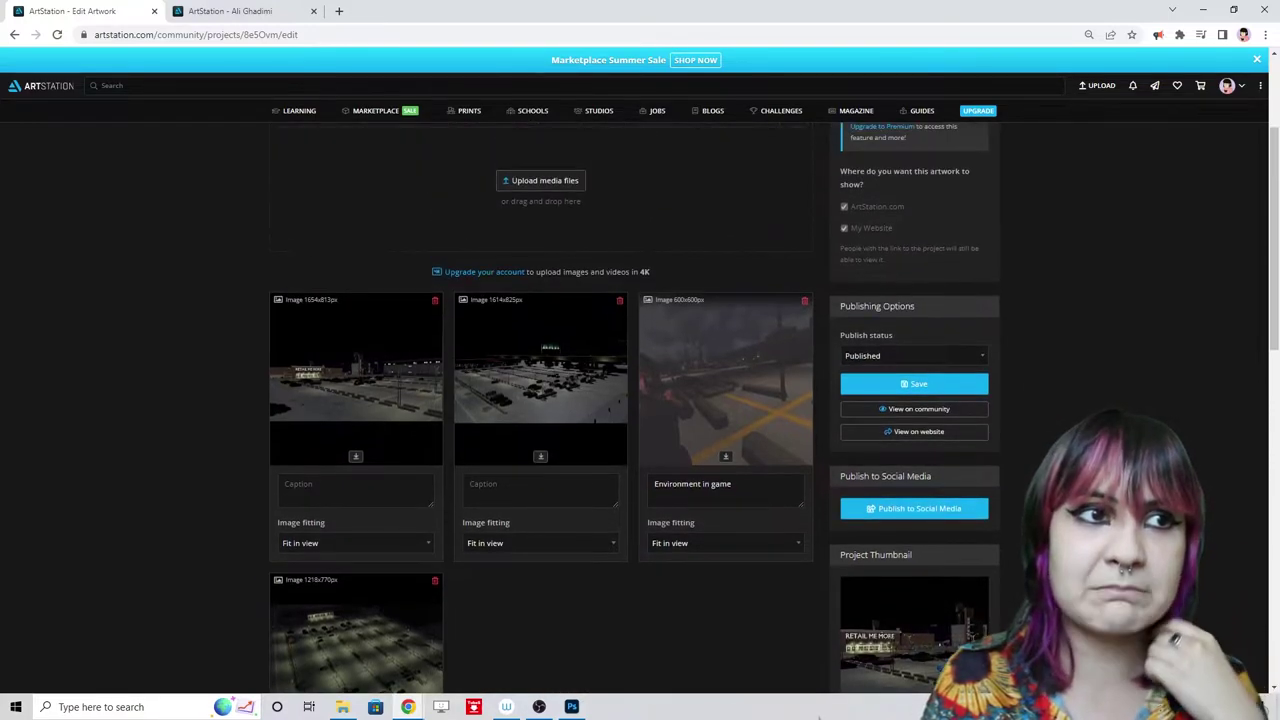
click(968, 383)
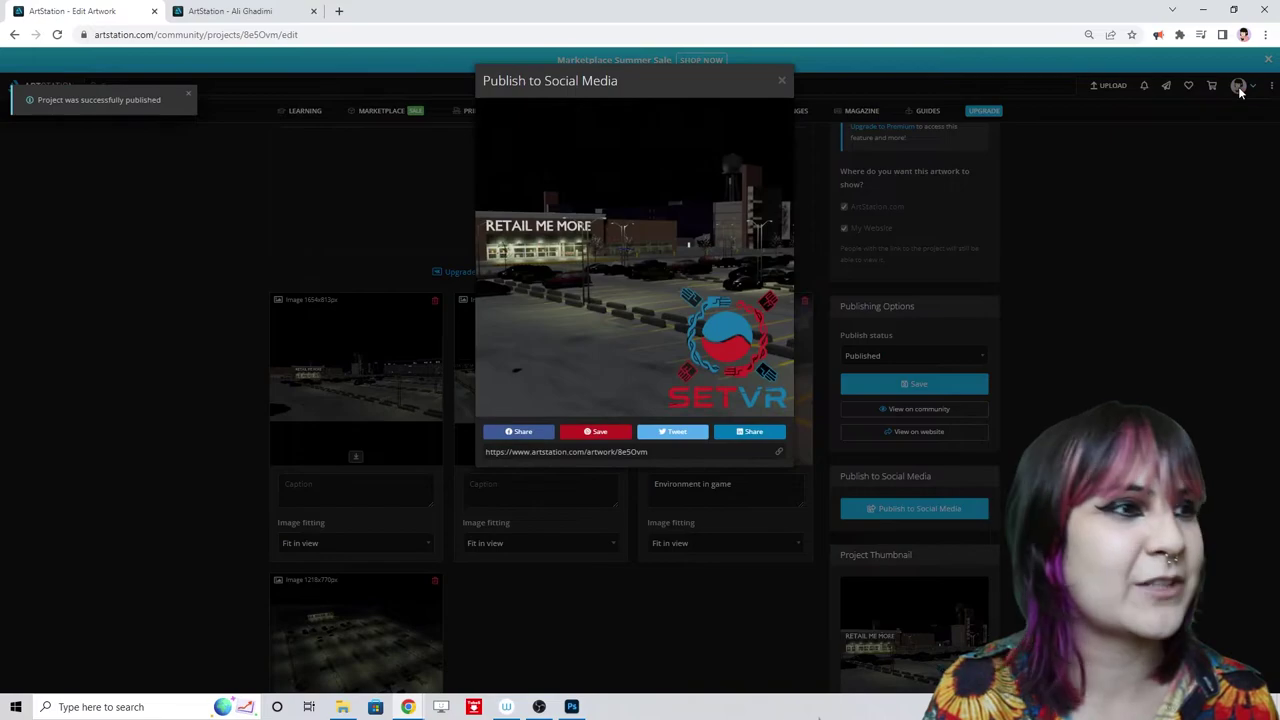
click(782, 82)
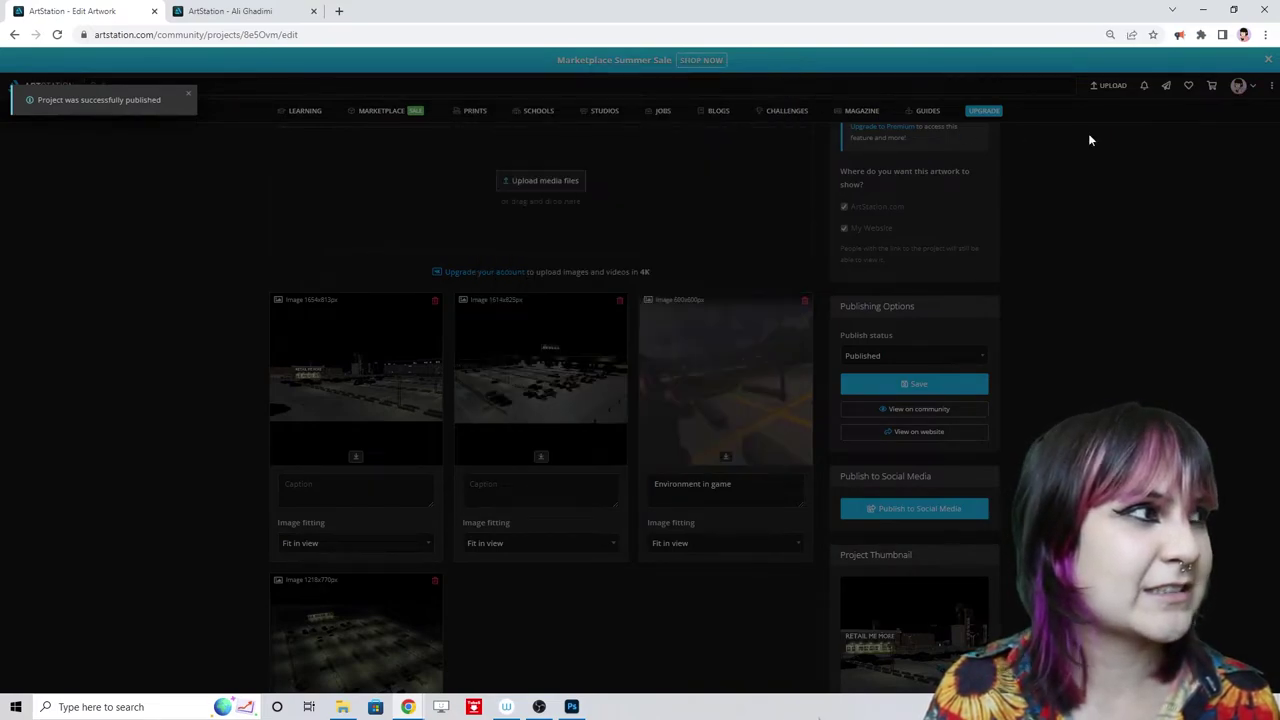
- Leave the artwork editor and open the artist's own public portfolio page
mouse_move(1228, 86)
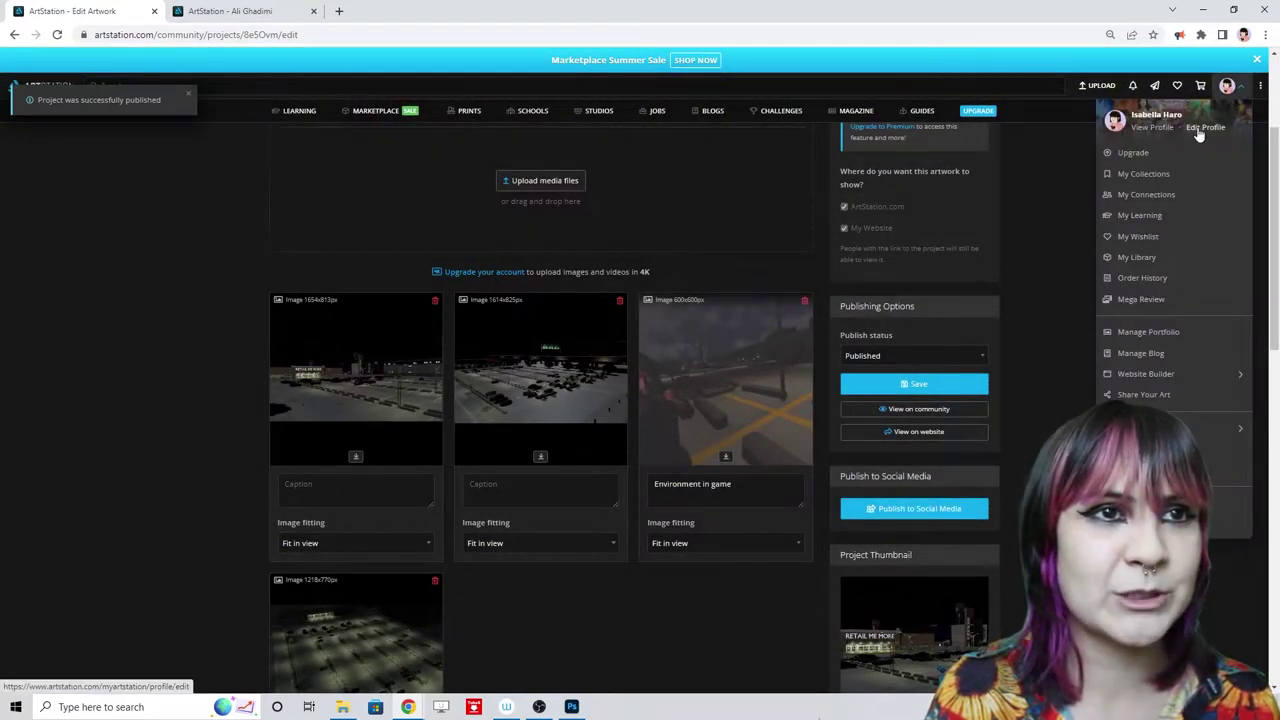
click(1201, 129)
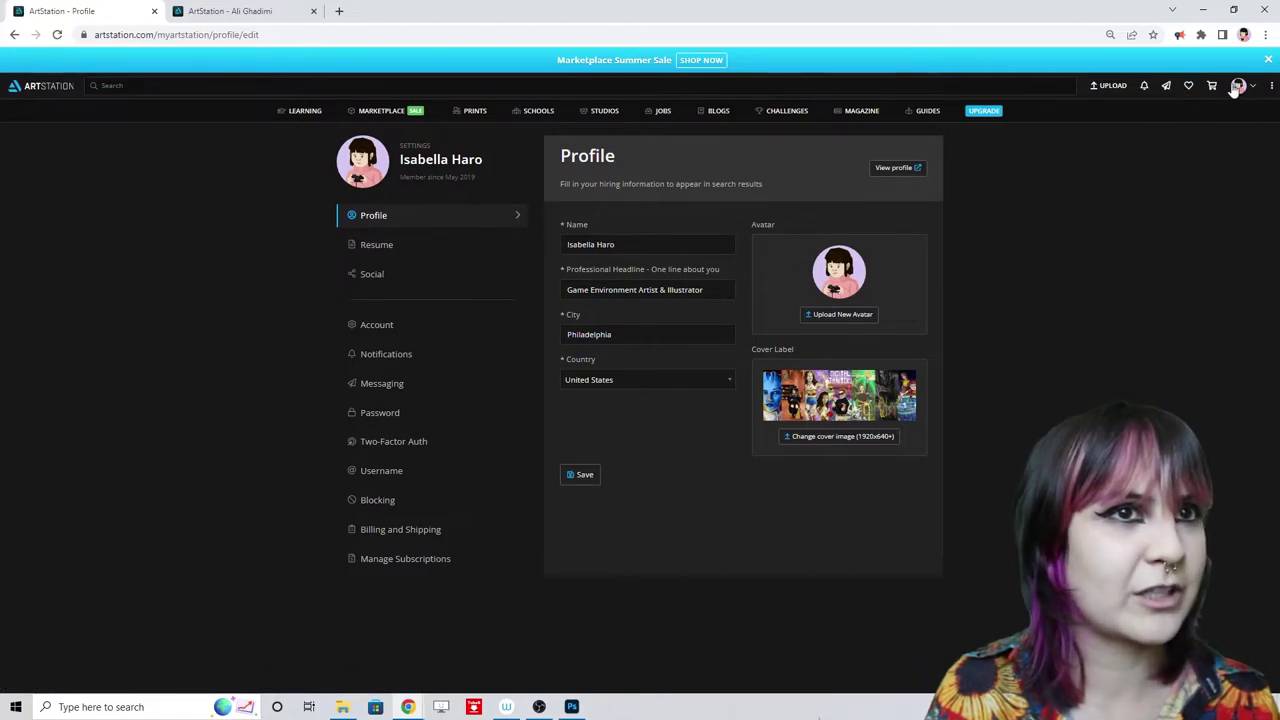
mouse_move(1236, 88)
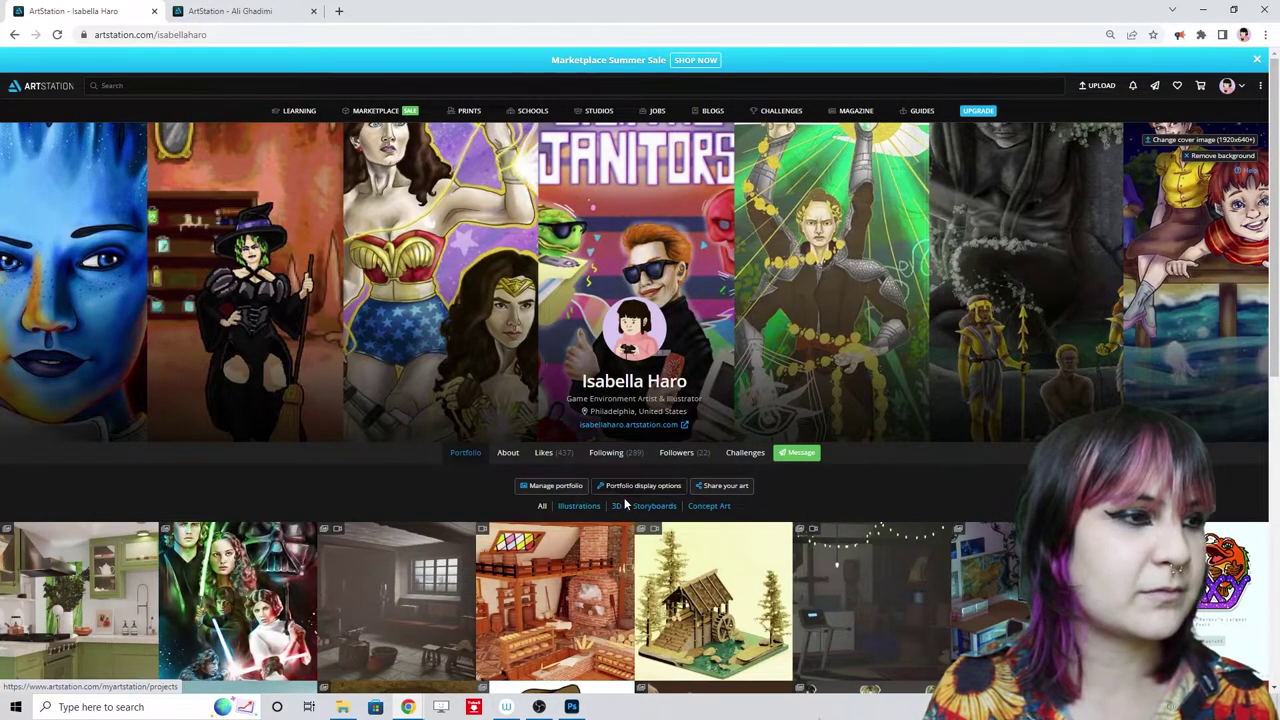
- Open the low-poly VR owl mascot project from the 3D album and examine its renders, wireframe, texture sheet and concept sketches
click(615, 506)
scroll(660, 598, down, 3)
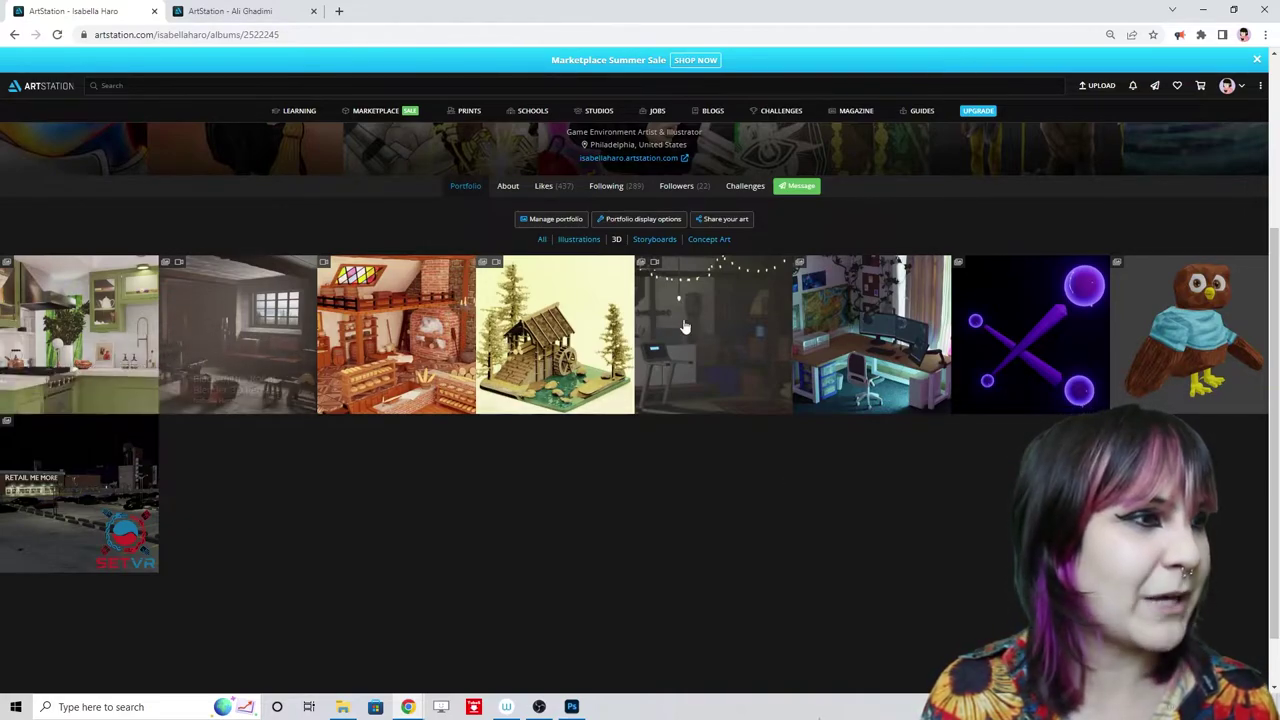
click(1180, 312)
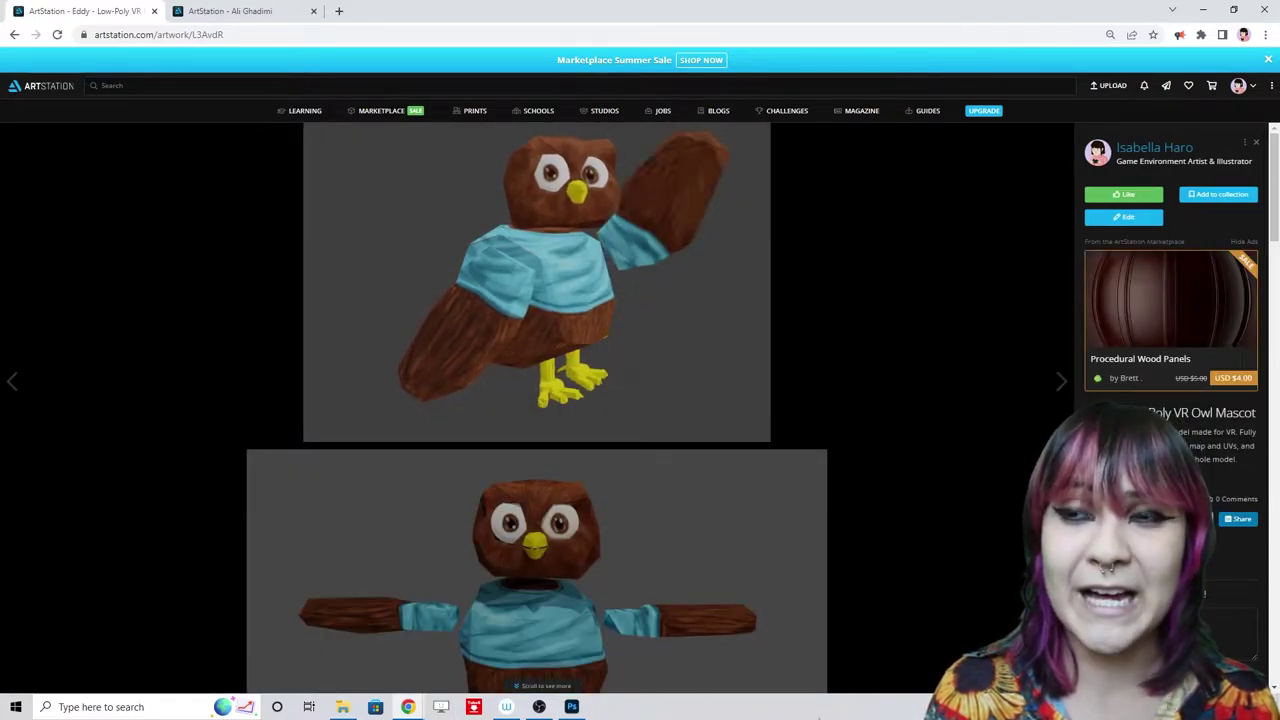
scroll(778, 475, down, 3)
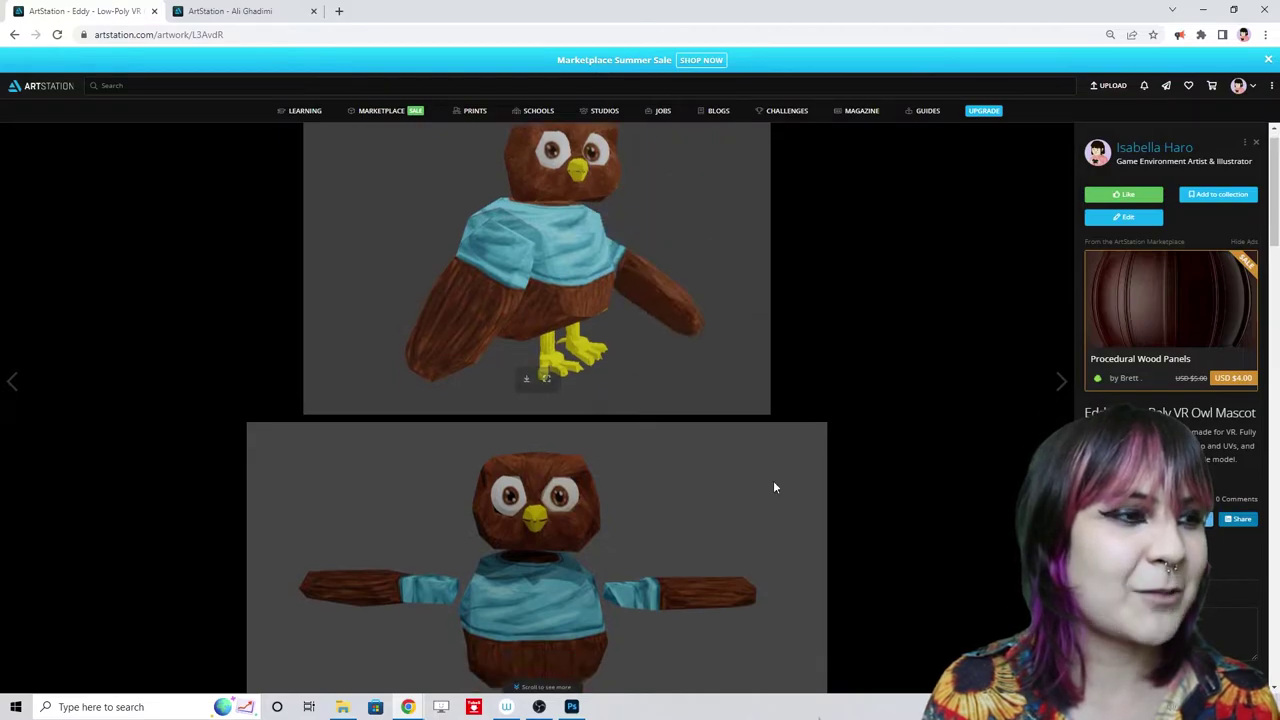
scroll(577, 440, down, 10)
scroll(576, 440, up, 3)
scroll(574, 435, up, 2)
scroll(721, 591, down, 9)
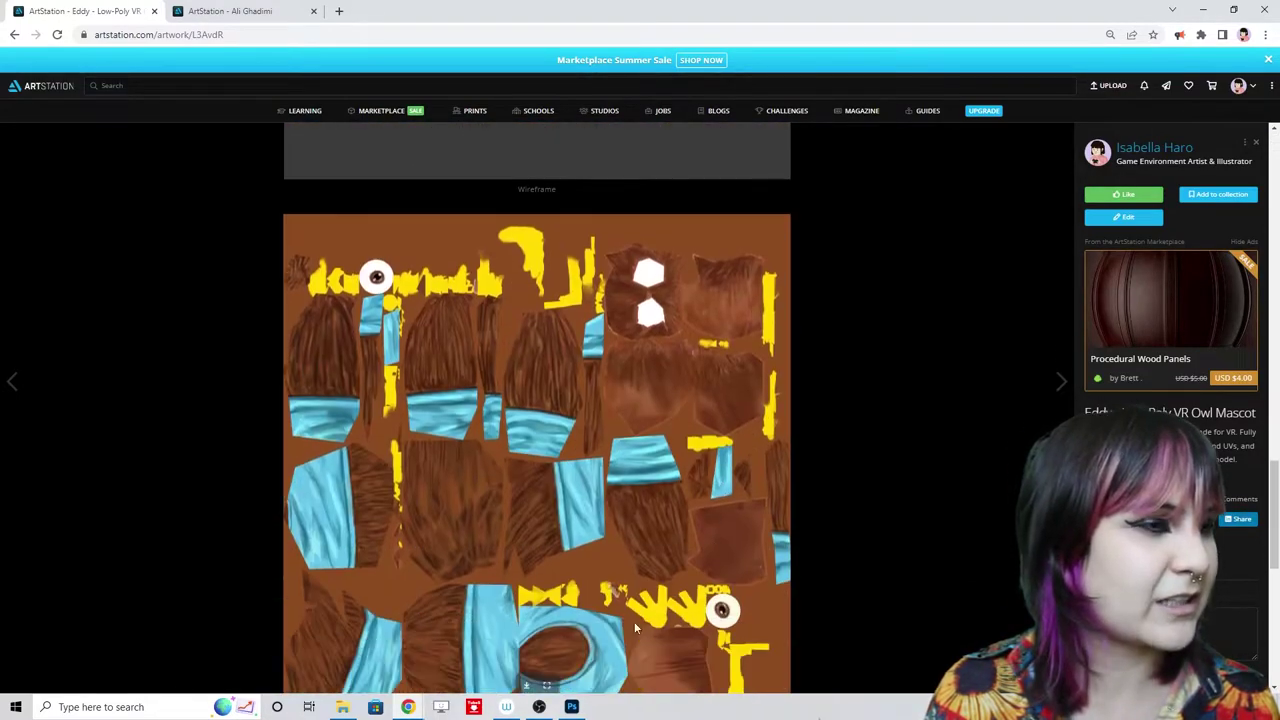
scroll(664, 531, up, 10)
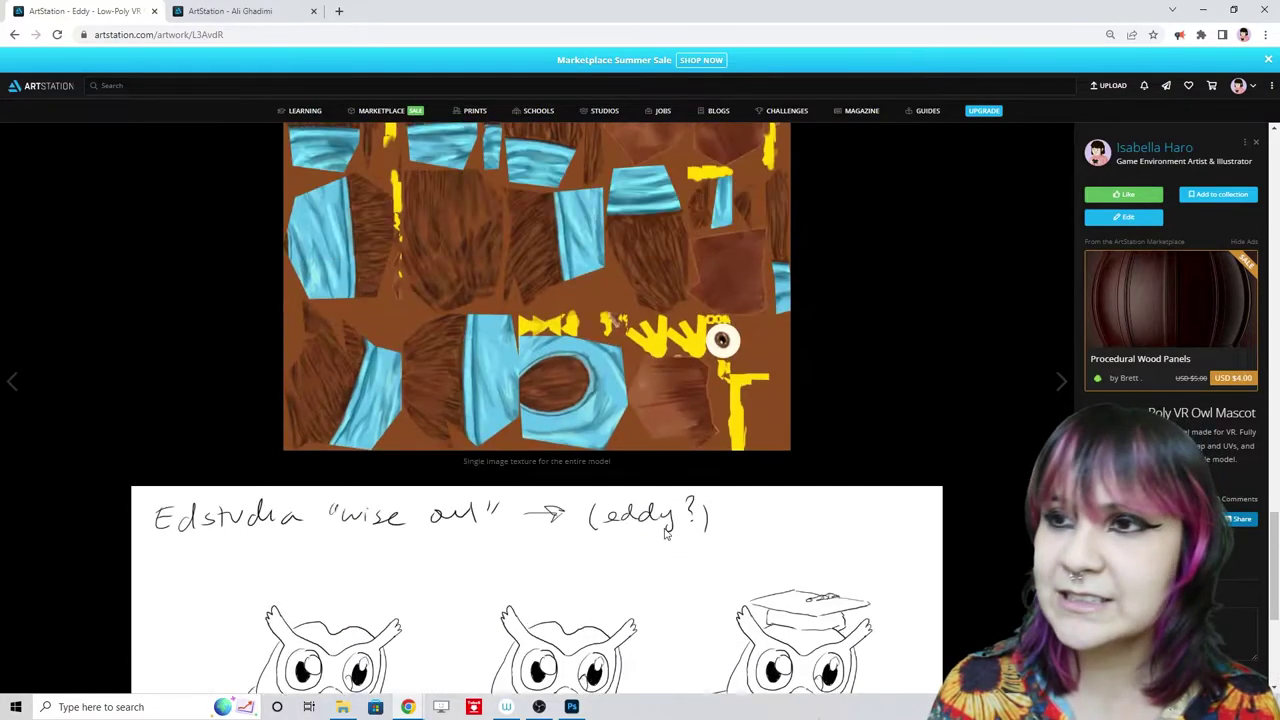
scroll(664, 533, up, 3)
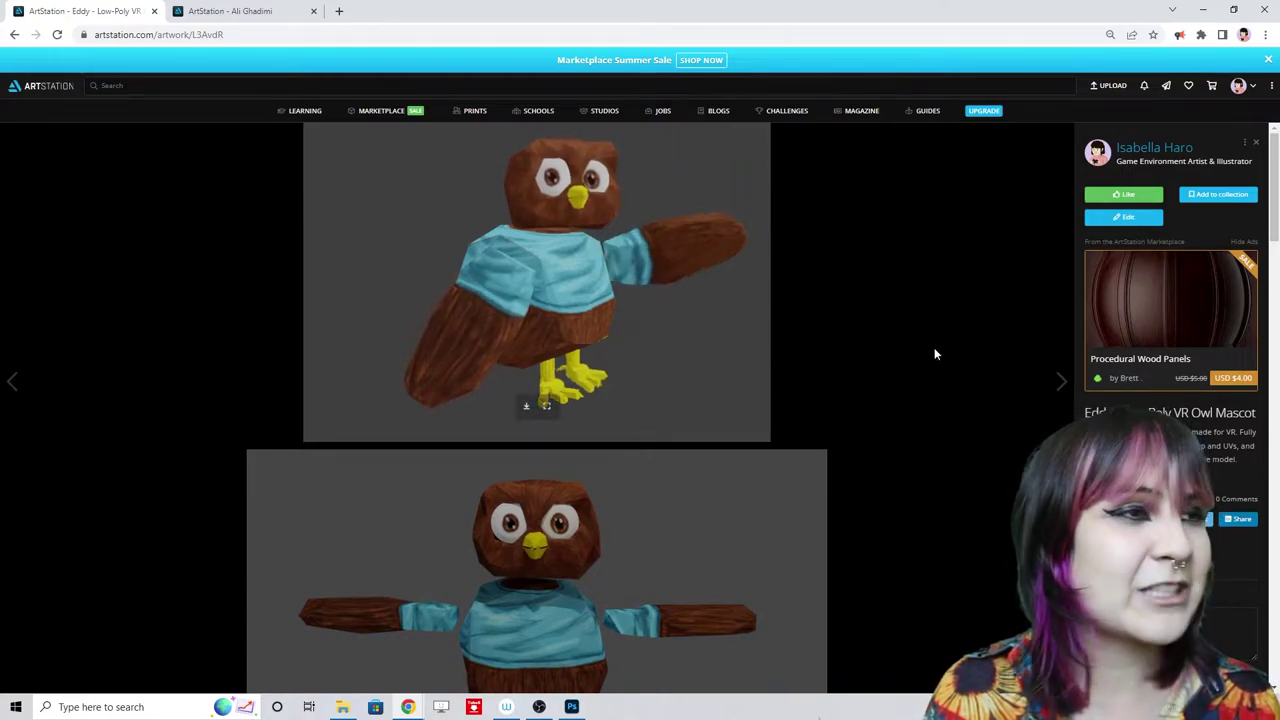
- Edit the owl mascot project, set its publish status to Not published and save it
click(1124, 217)
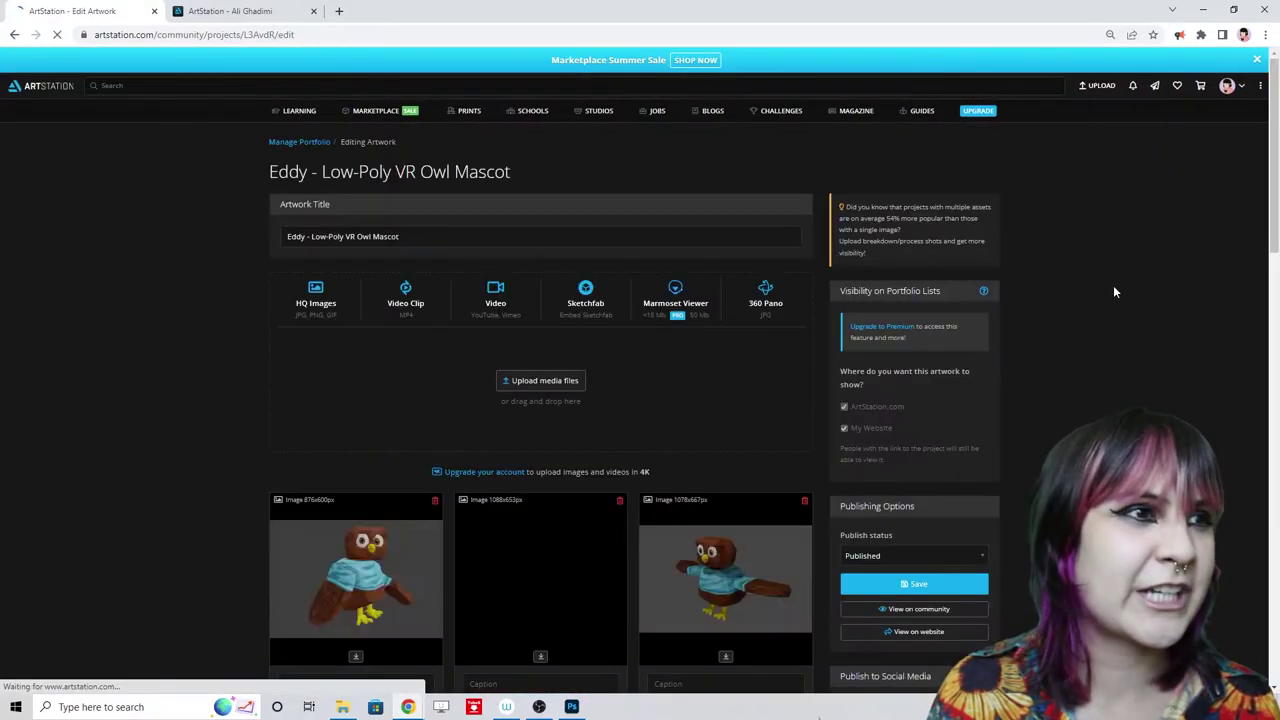
scroll(976, 465, down, 5)
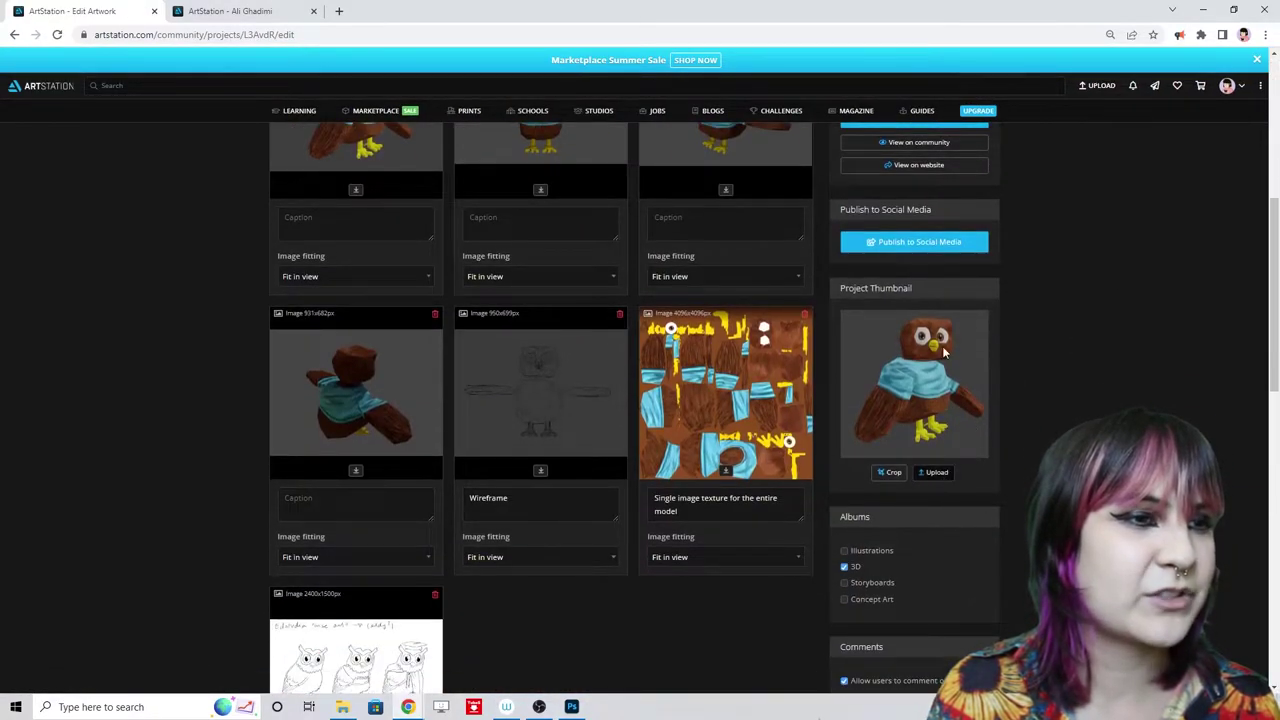
scroll(945, 470, up, 2)
click(921, 224)
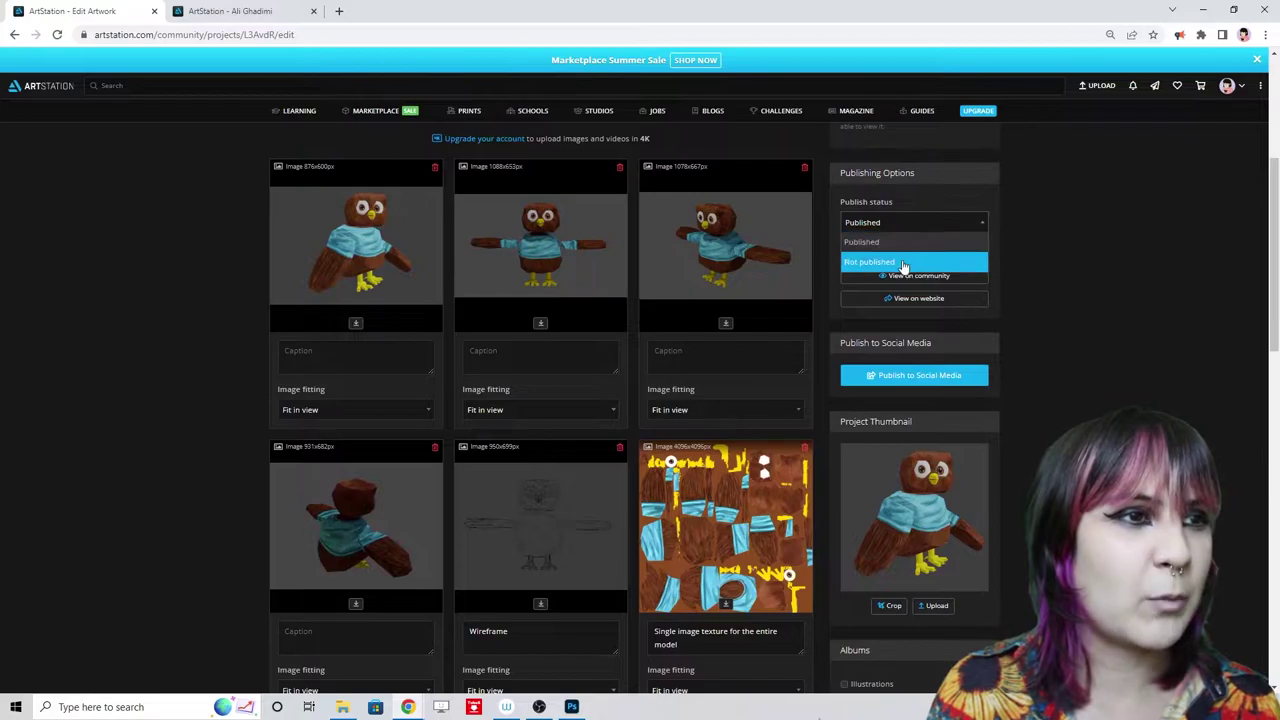
click(905, 262)
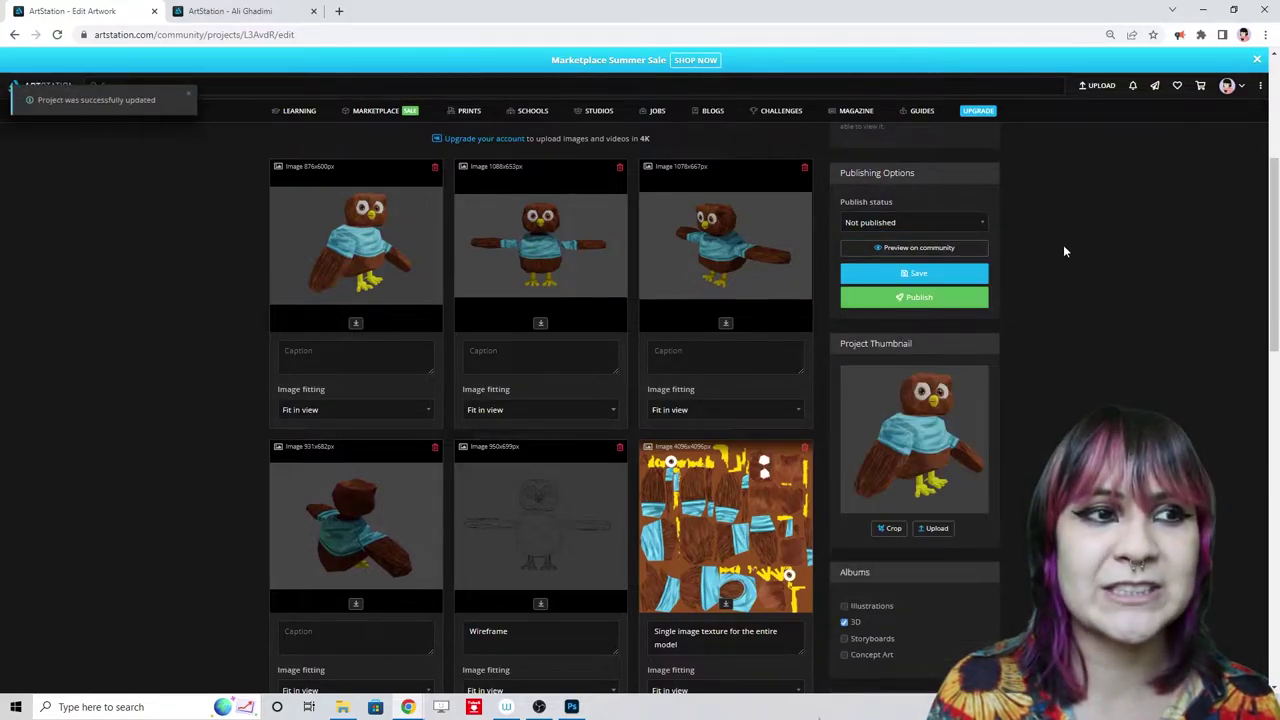
- Leave the owl project's editor and show the 3D album on the artist's own public profile
click(1225, 86)
click(1145, 130)
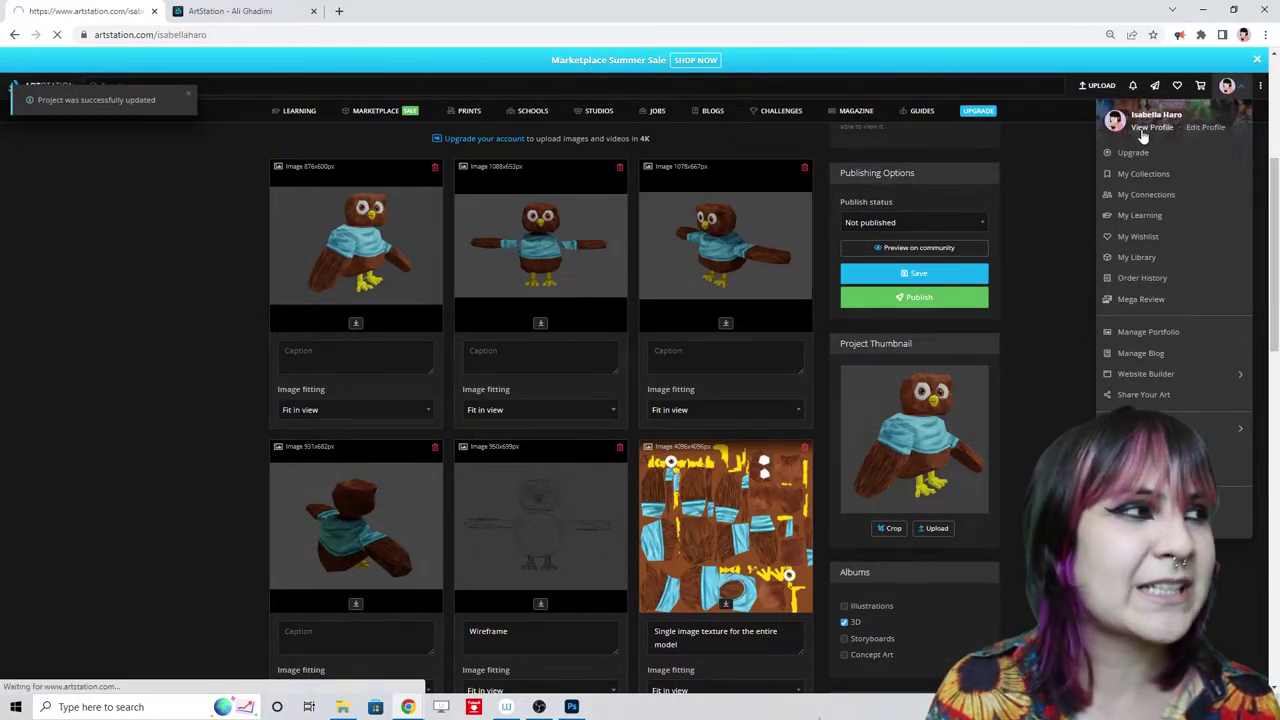
scroll(710, 540, down, 2)
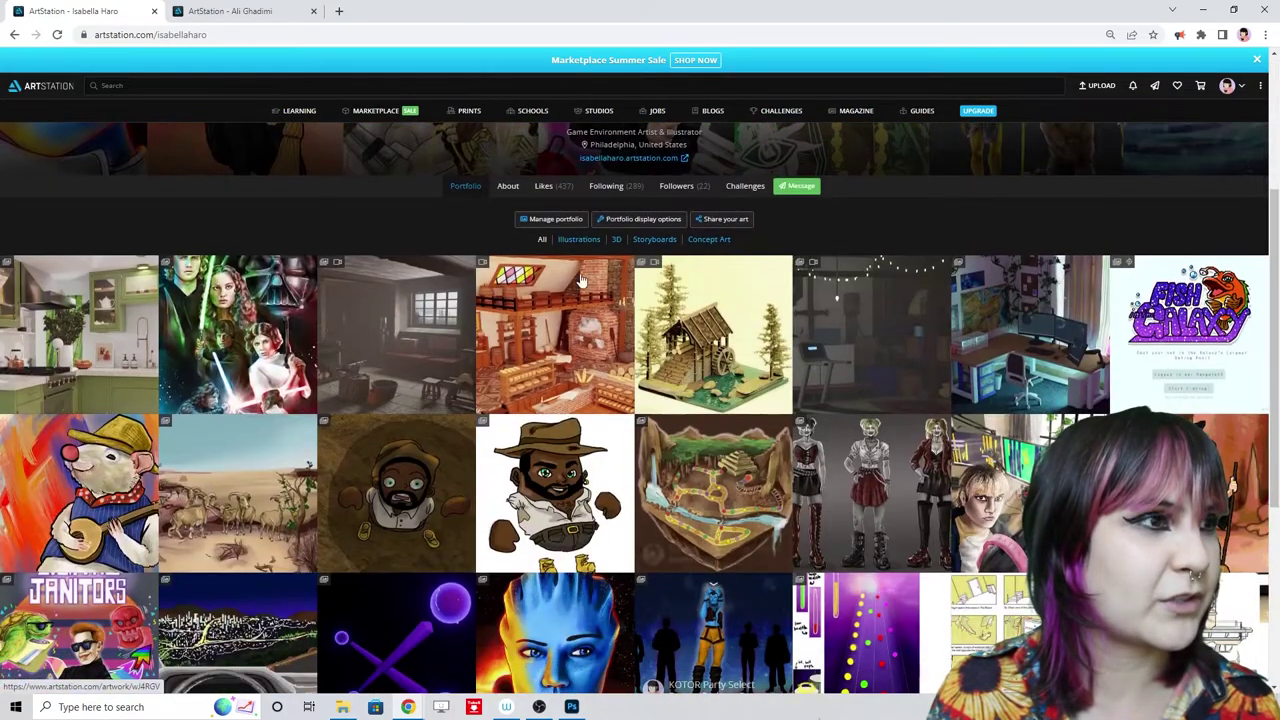
click(616, 239)
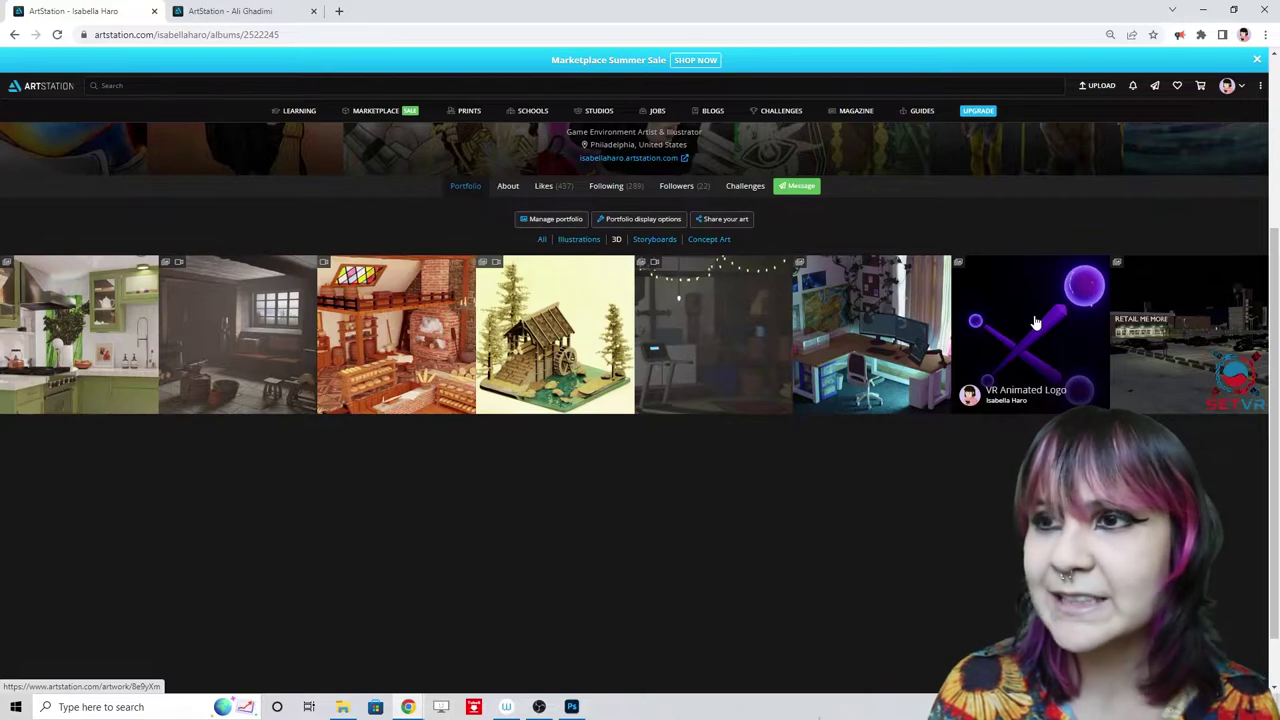
- Compare the Blacksmith's Room project's new render with its original 2019 images, and return to the 3D album
click(272, 318)
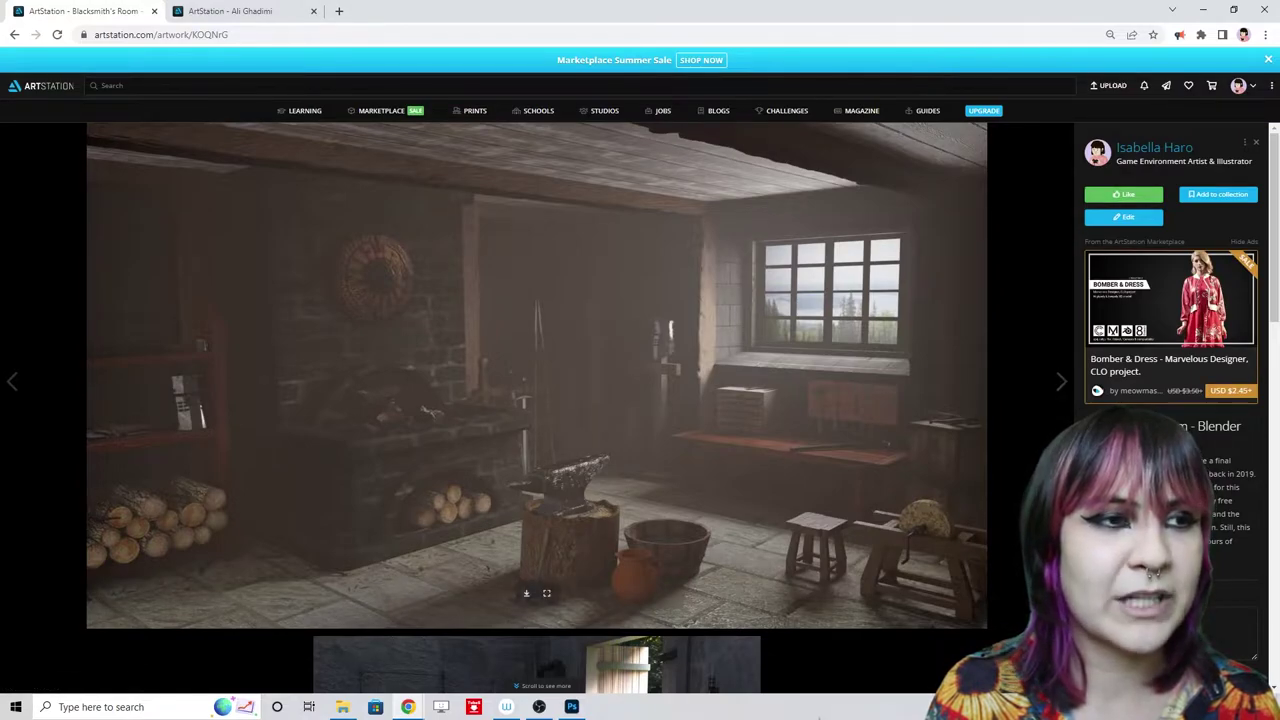
scroll(958, 504, down, 5)
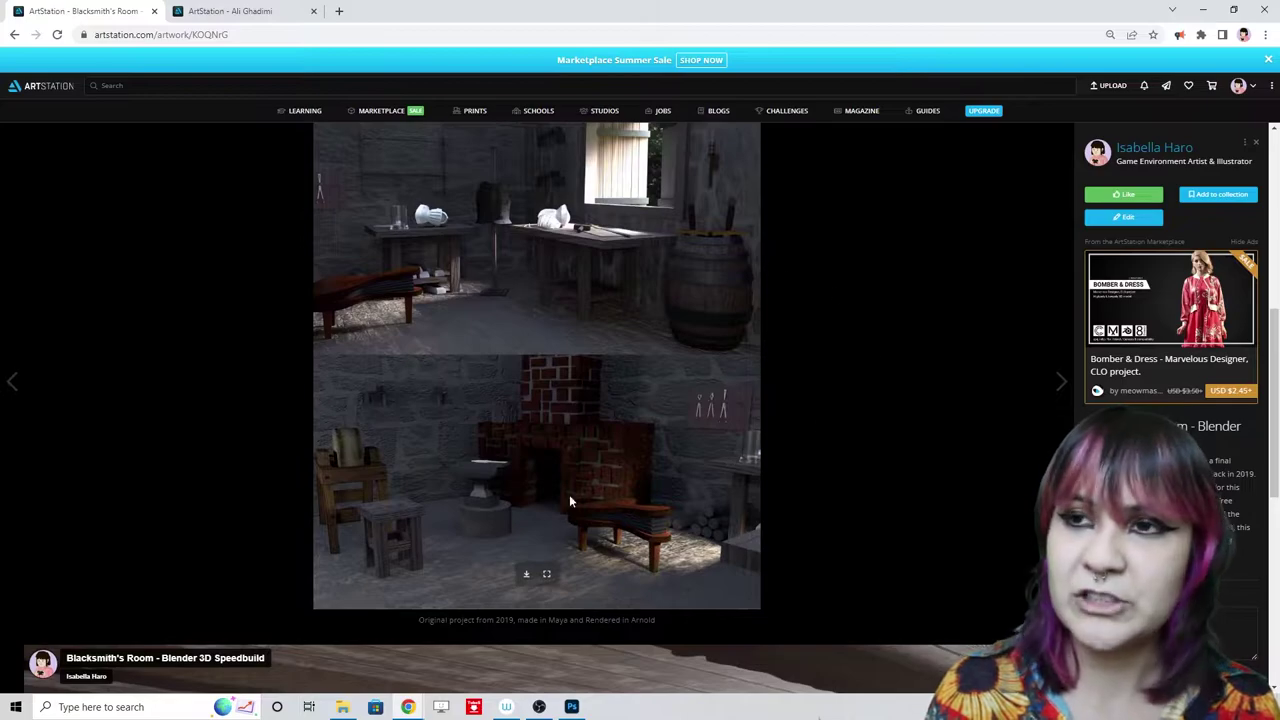
scroll(570, 488, up, 5)
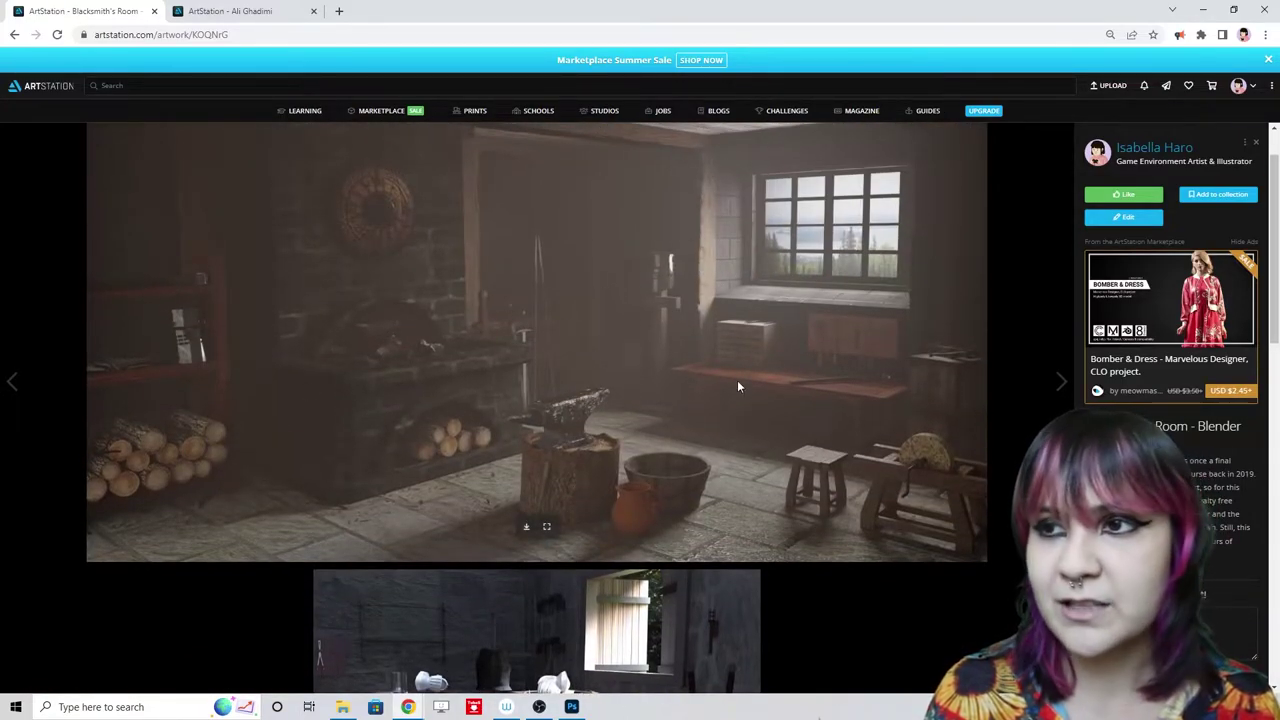
scroll(732, 349, down, 3)
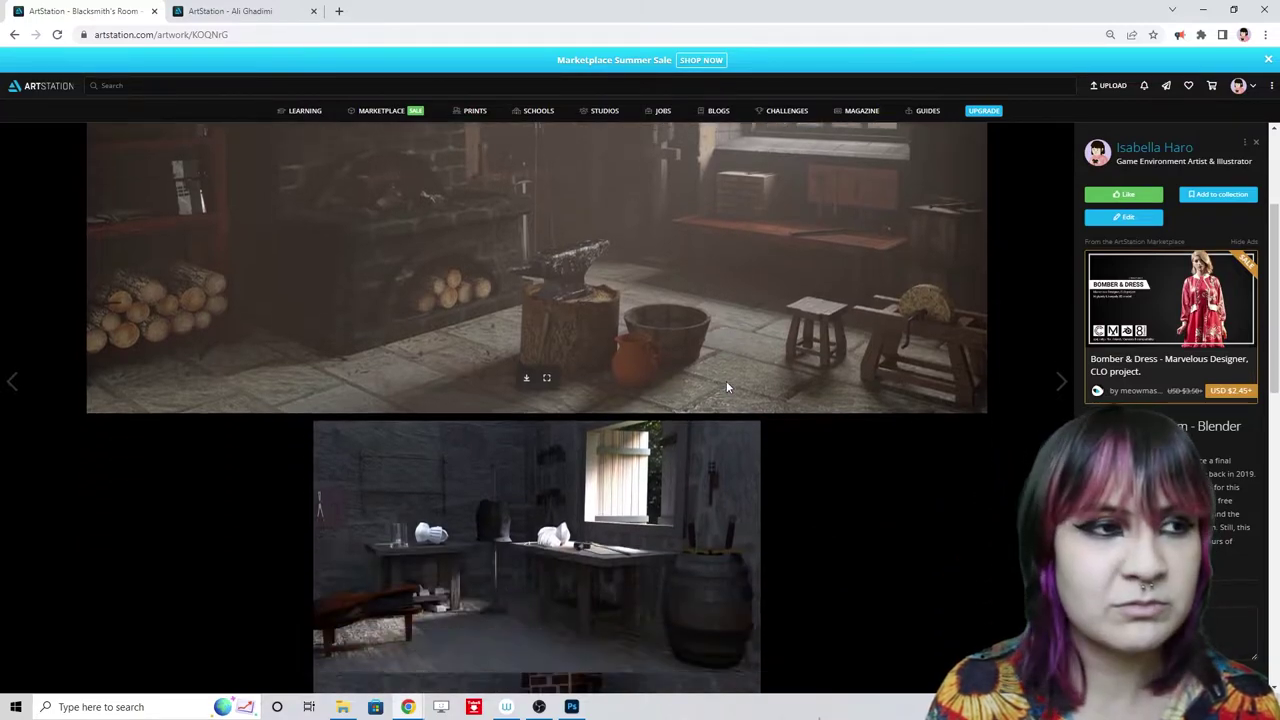
scroll(802, 466, down, 3)
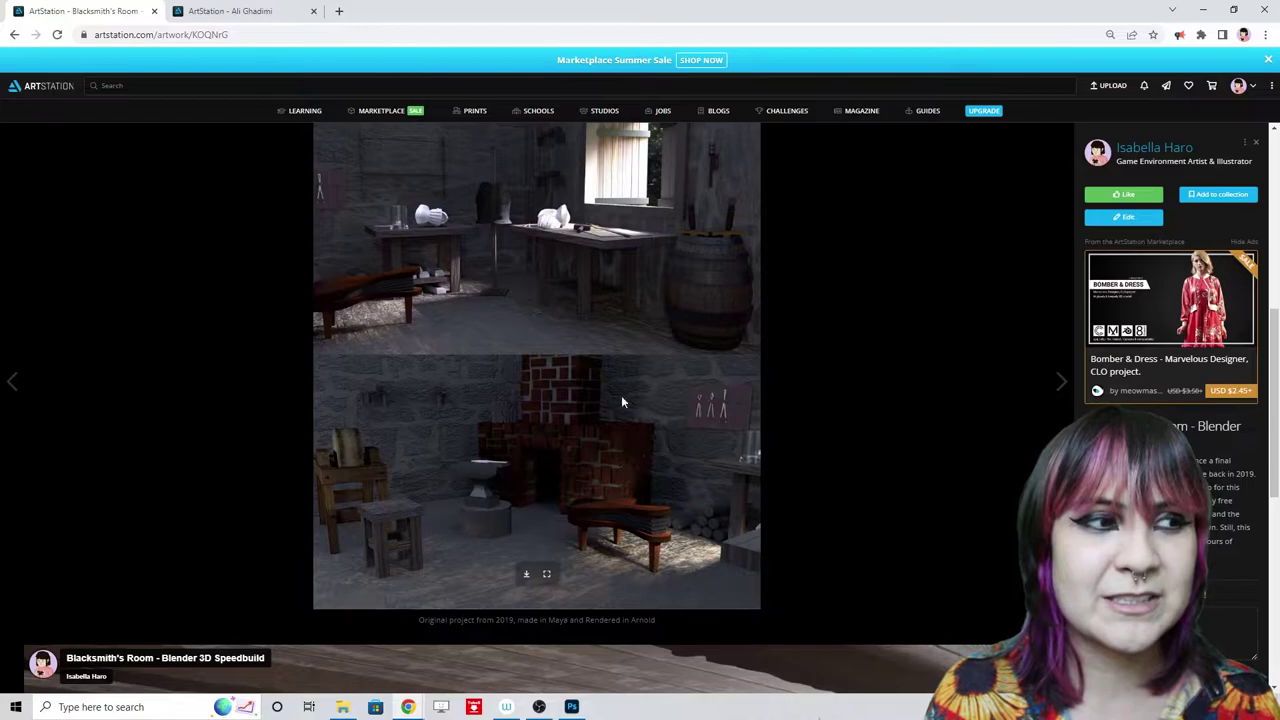
scroll(610, 420, up, 1)
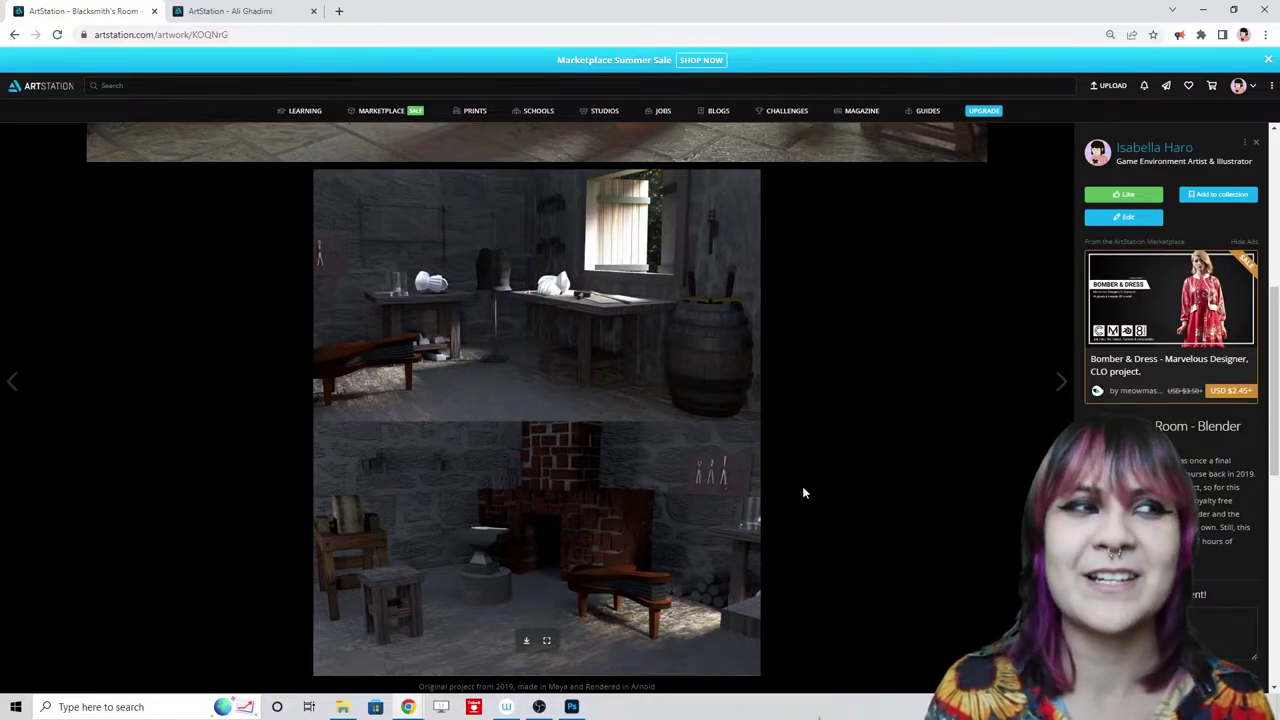
scroll(608, 466, down, 1)
scroll(608, 466, up, 1)
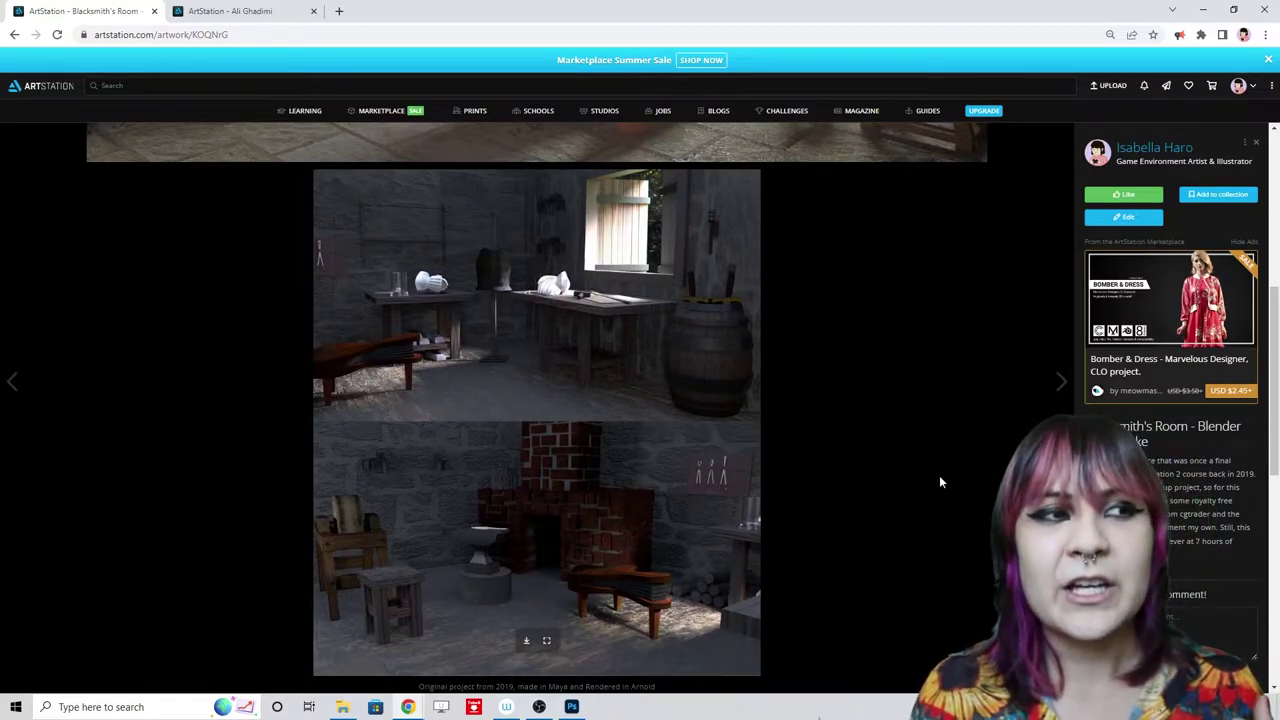
scroll(922, 499, up, 4)
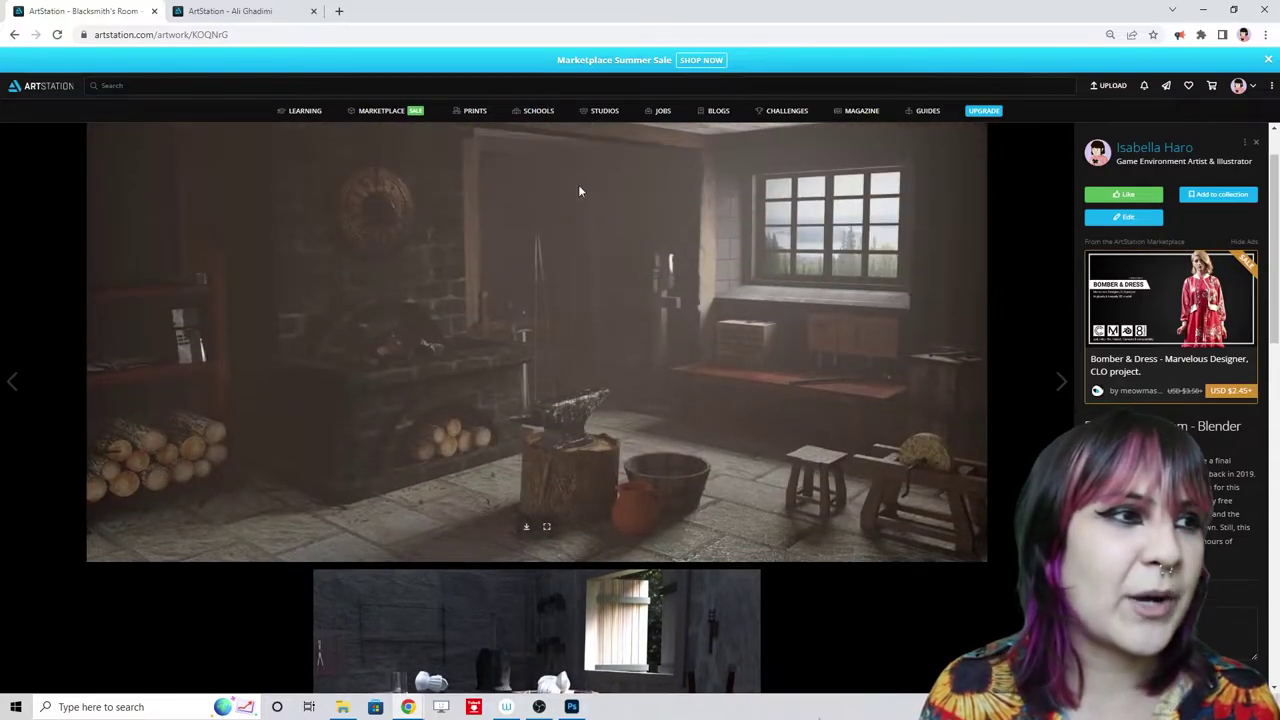
scroll(610, 412, down, 4)
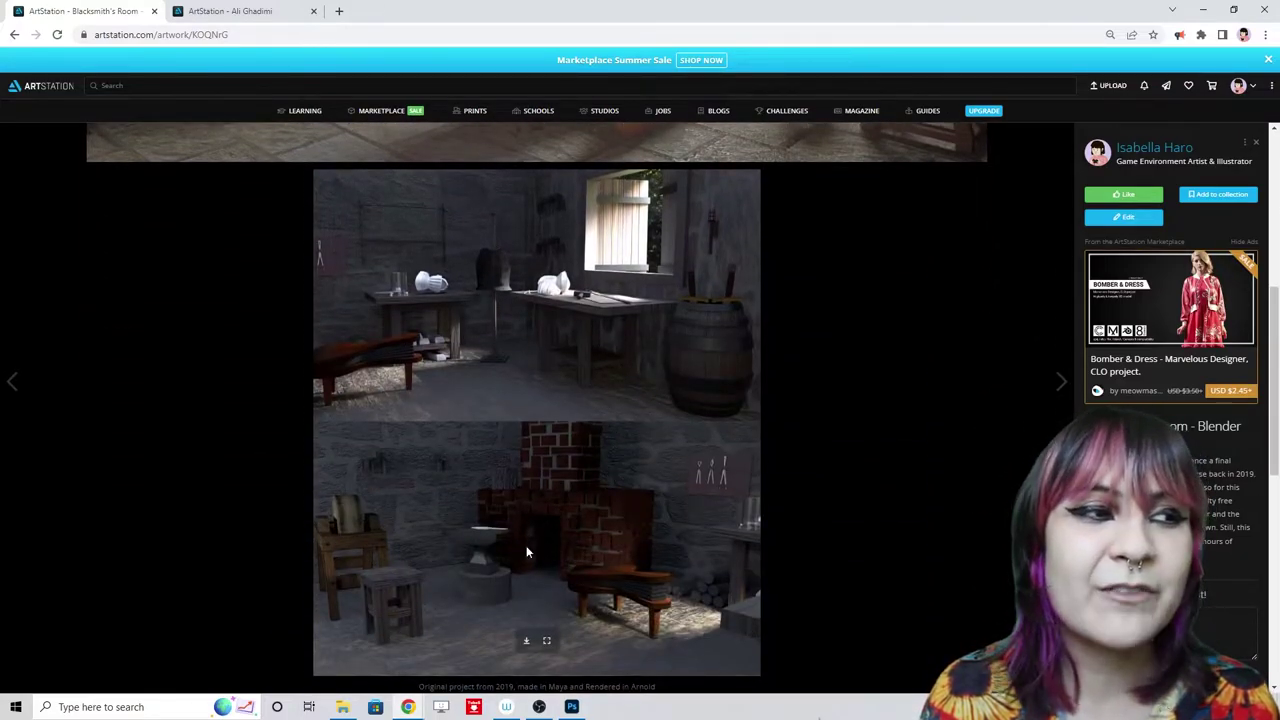
scroll(490, 540, down, 2)
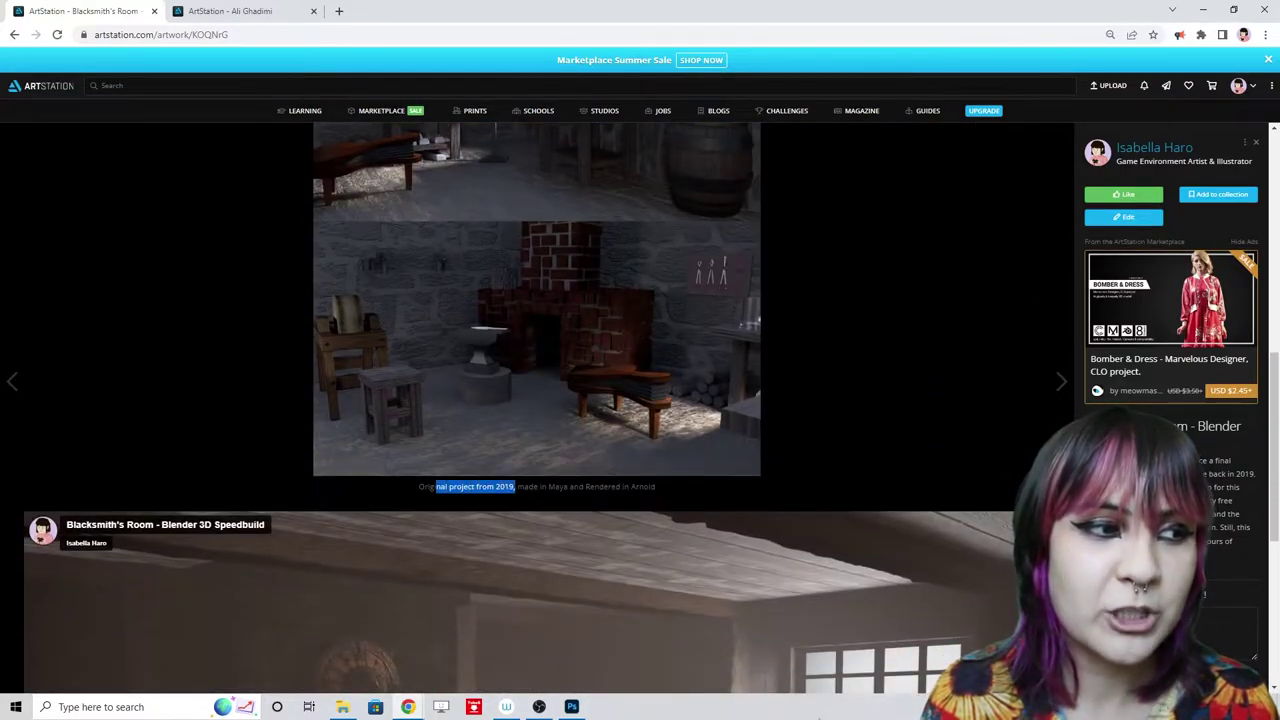
scroll(856, 460, up, 4)
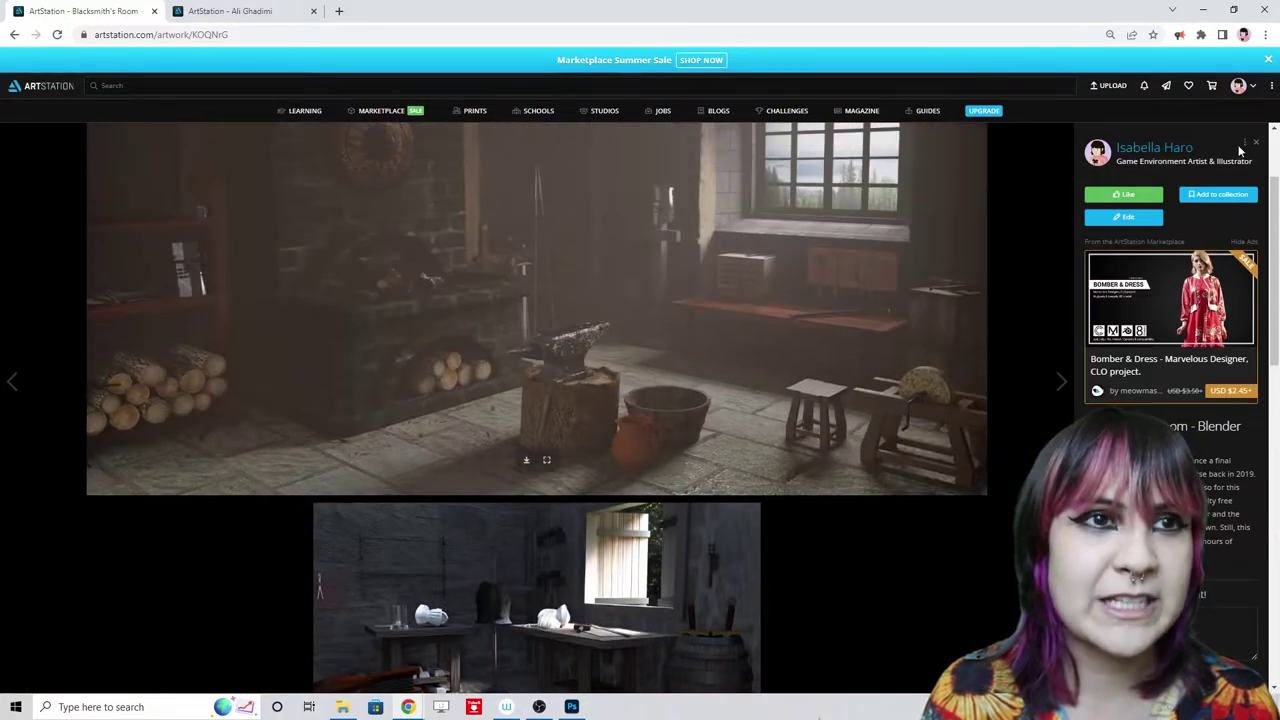
click(14, 36)
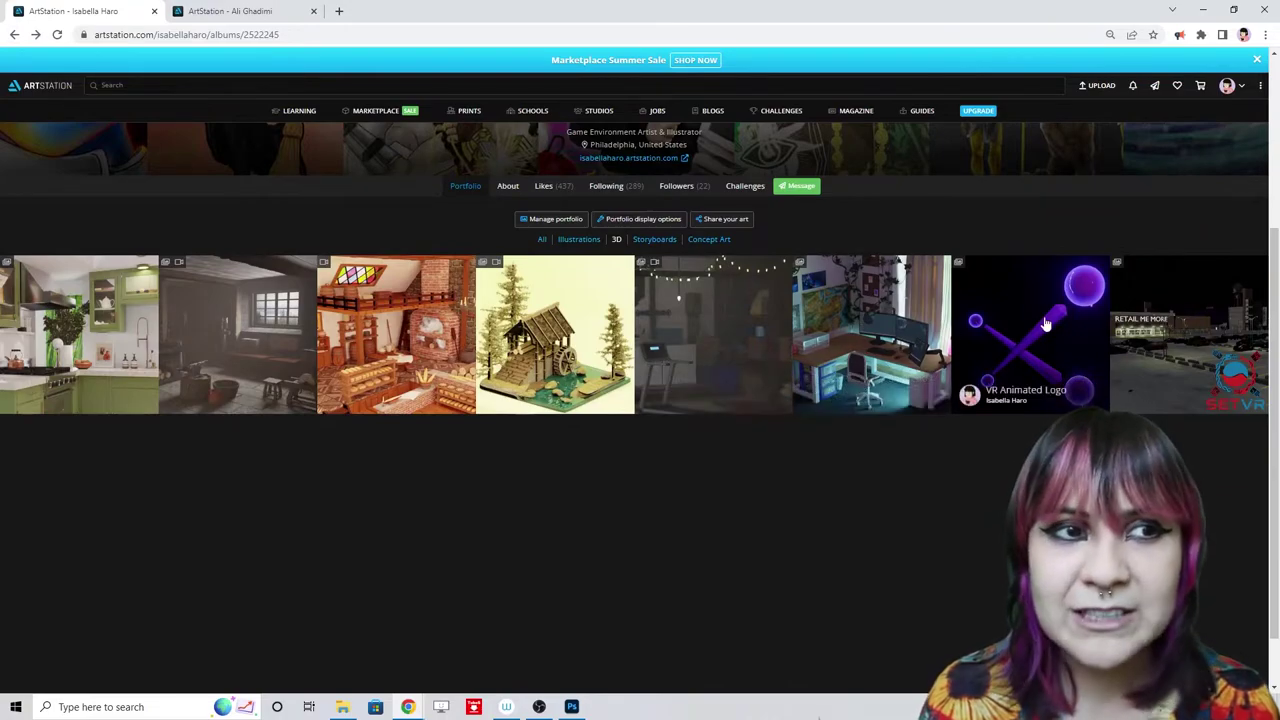
- Review the VR Animated Logo project's images, set its publish status to Not published and save it
click(1025, 337)
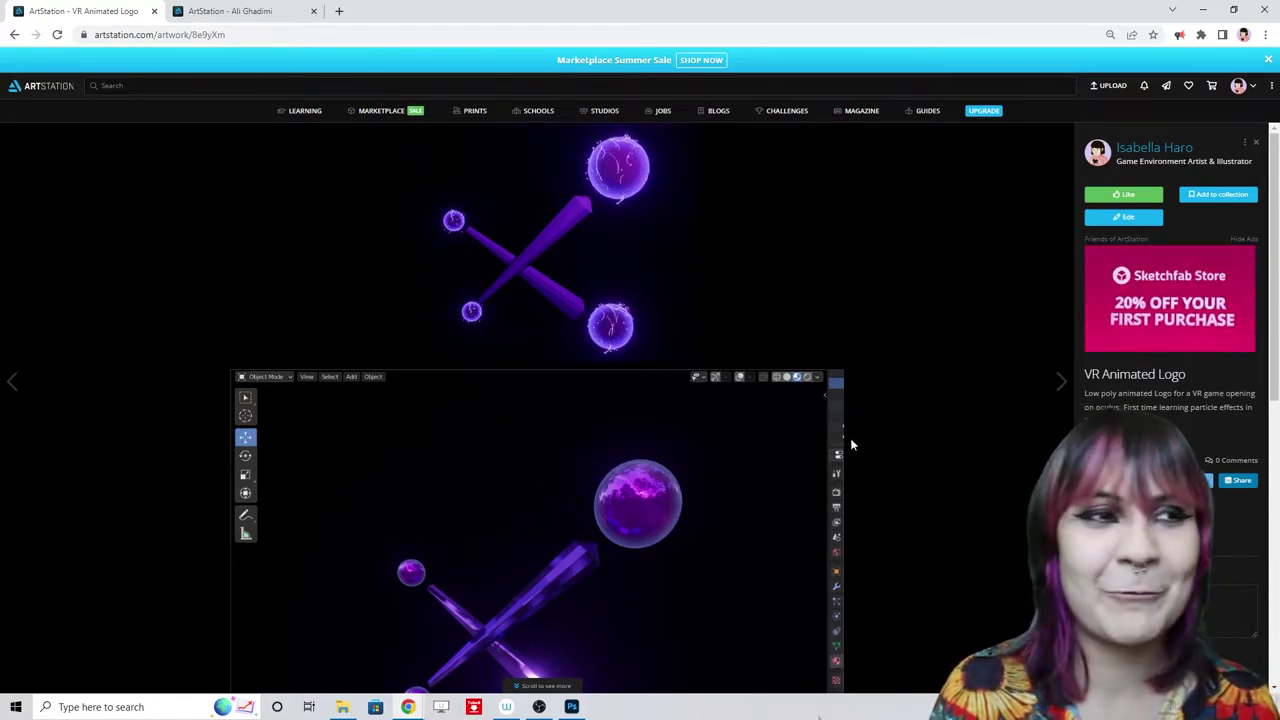
scroll(953, 463, down, 4)
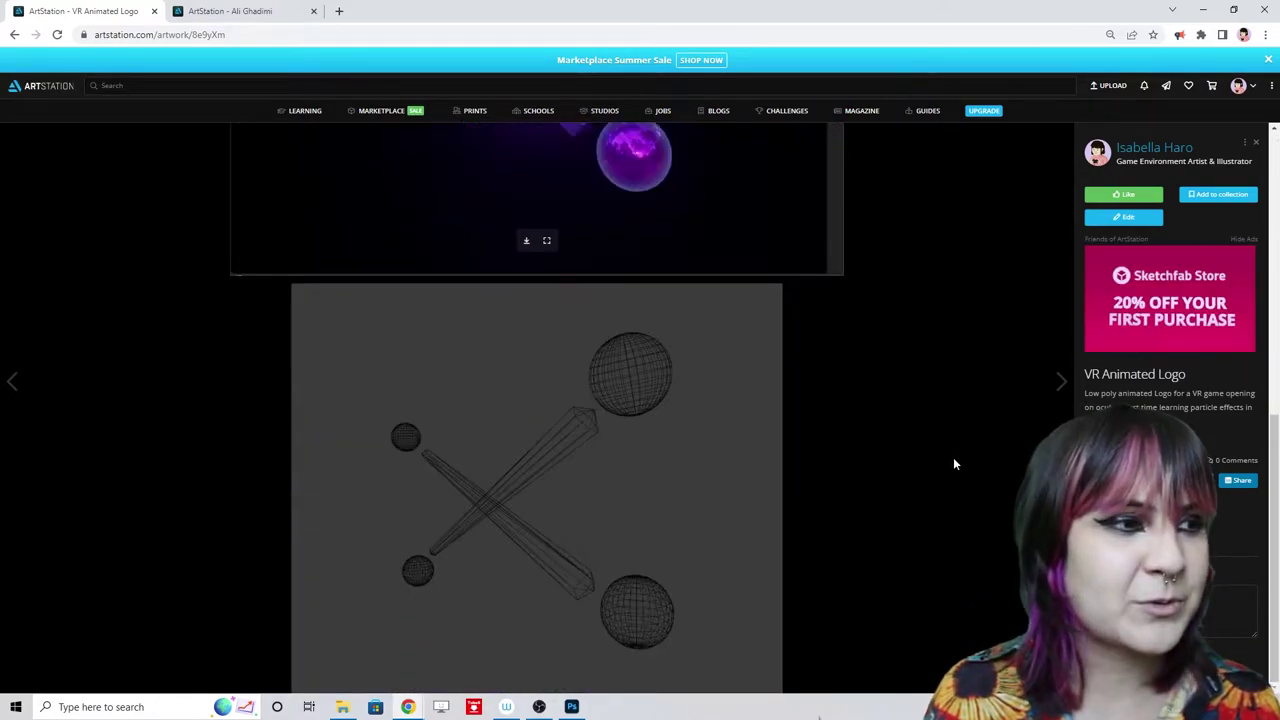
scroll(915, 477, up, 6)
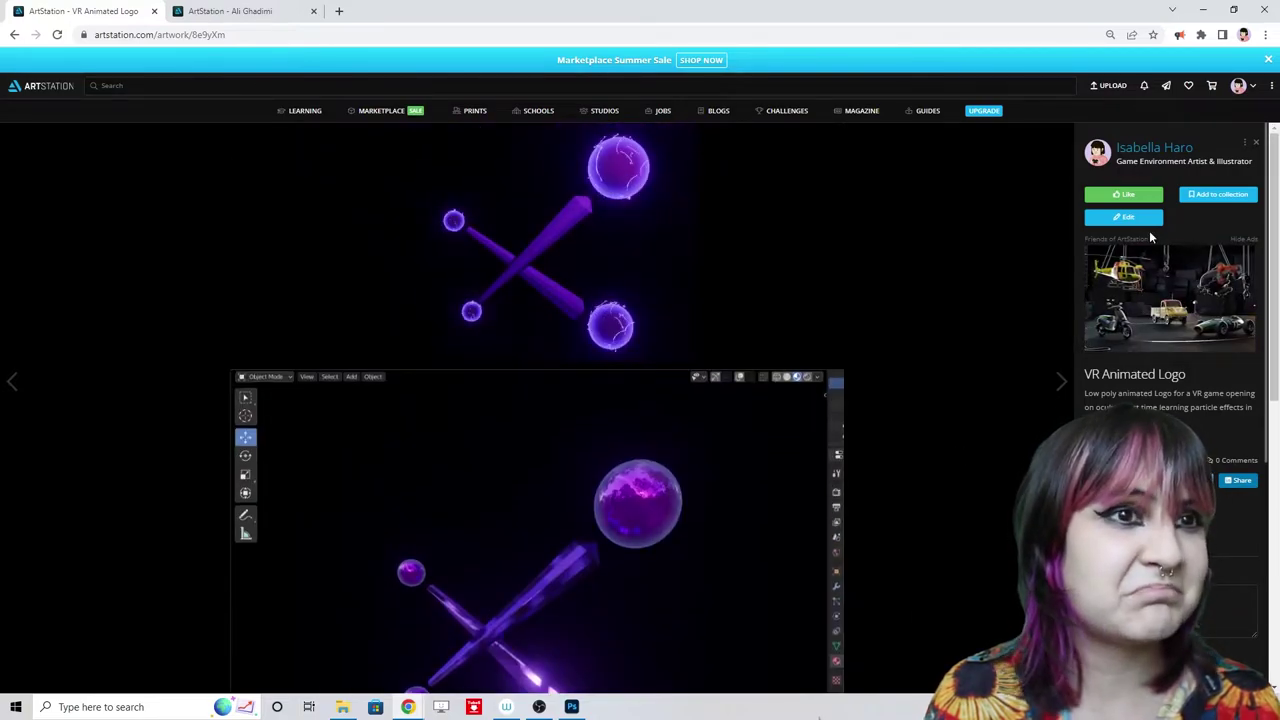
click(1124, 217)
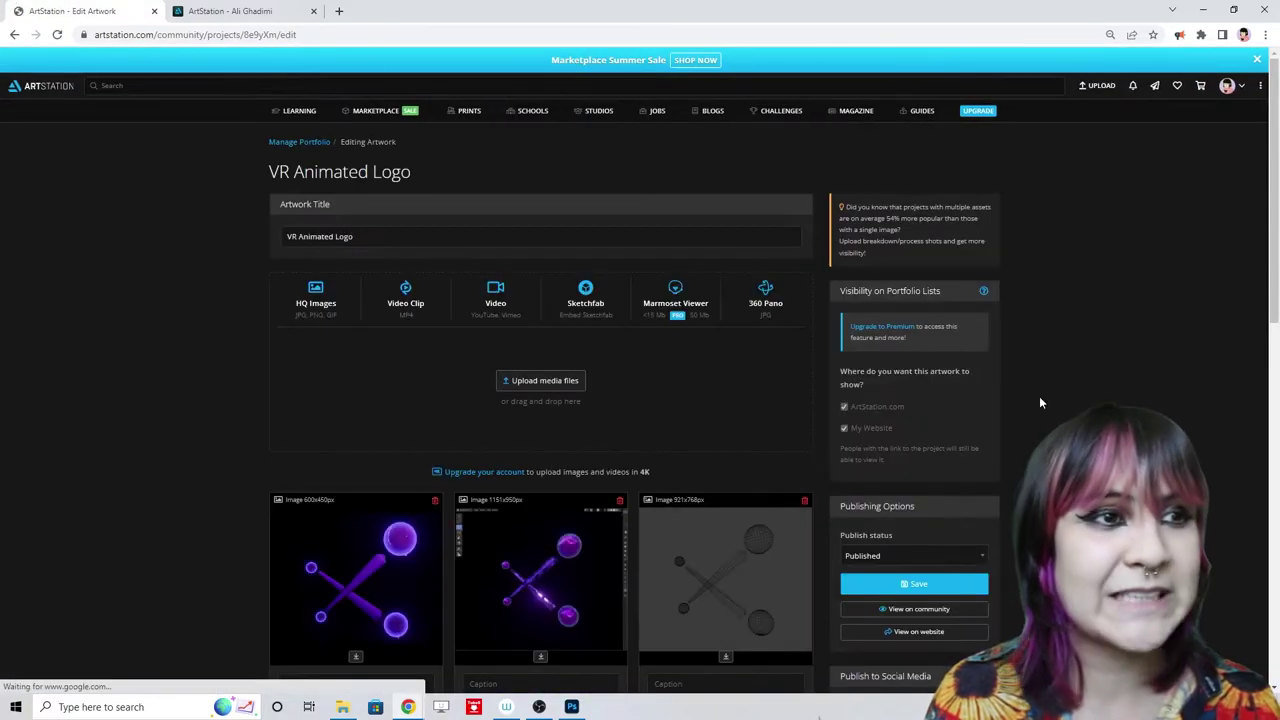
scroll(1038, 400, down, 5)
scroll(906, 451, up, 2)
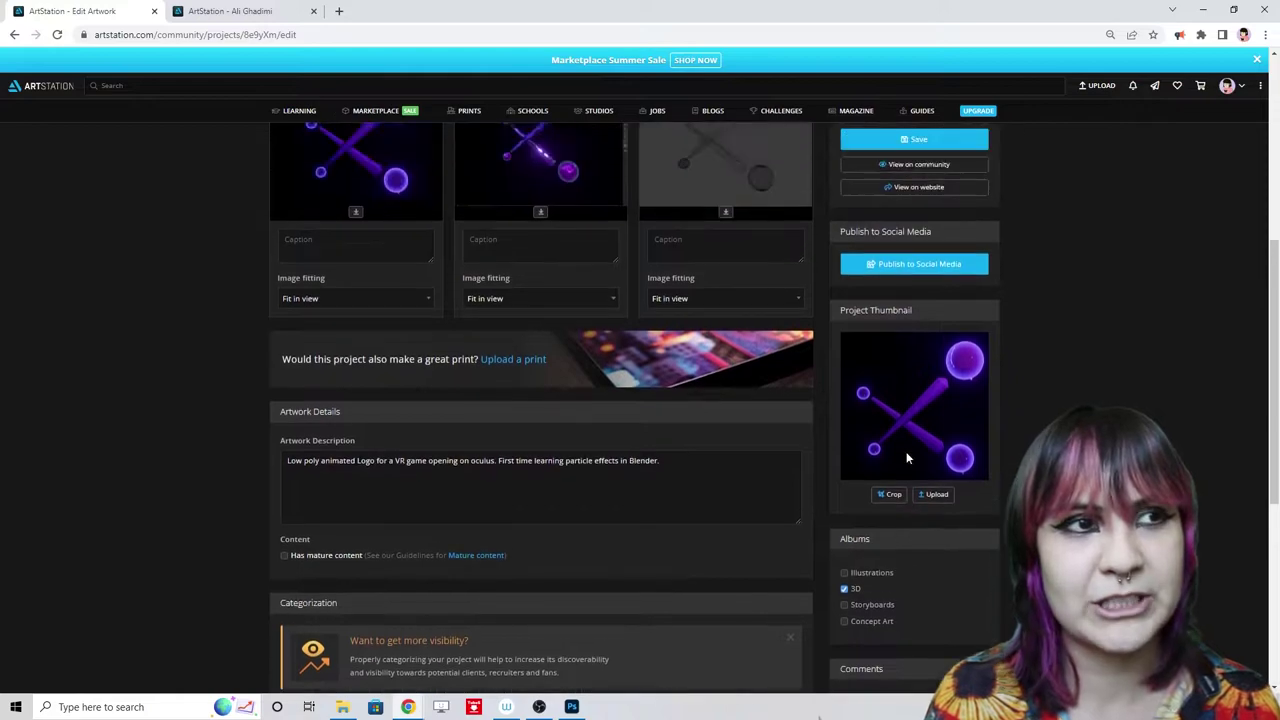
click(940, 224)
click(934, 261)
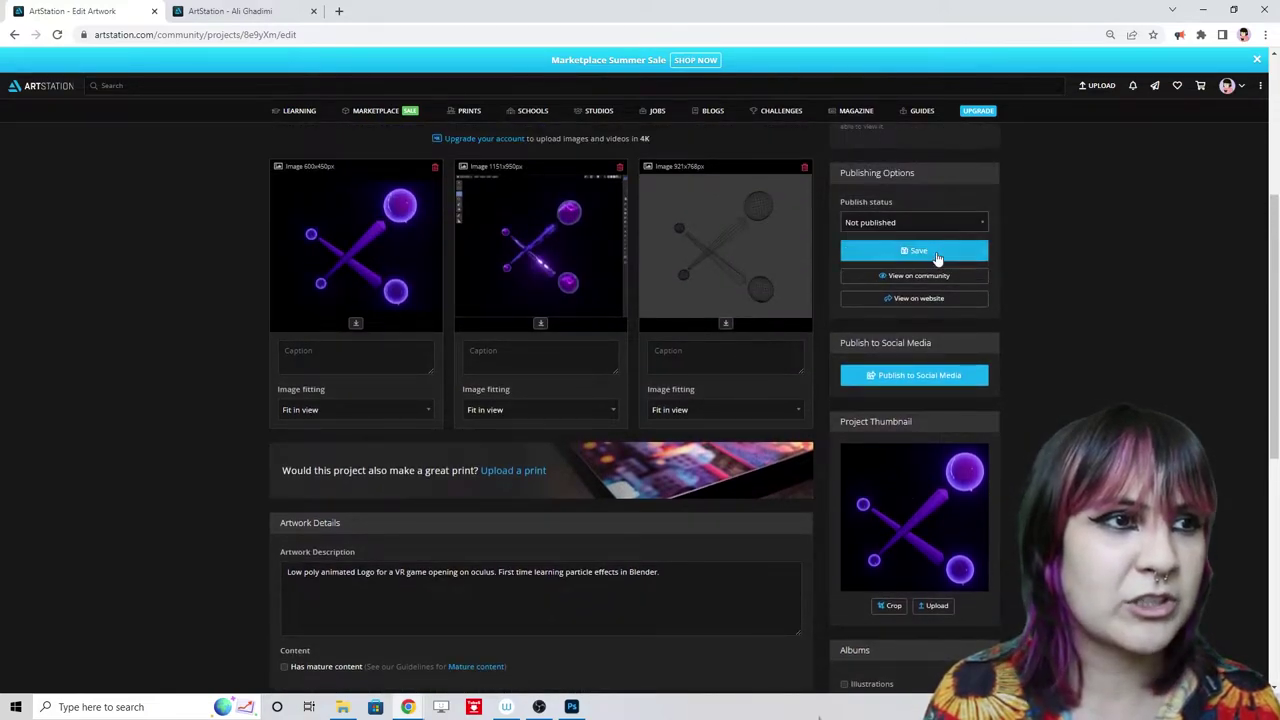
click(938, 251)
- Go back to the public profile's 3D album and open the My Desk Space project
click(1226, 86)
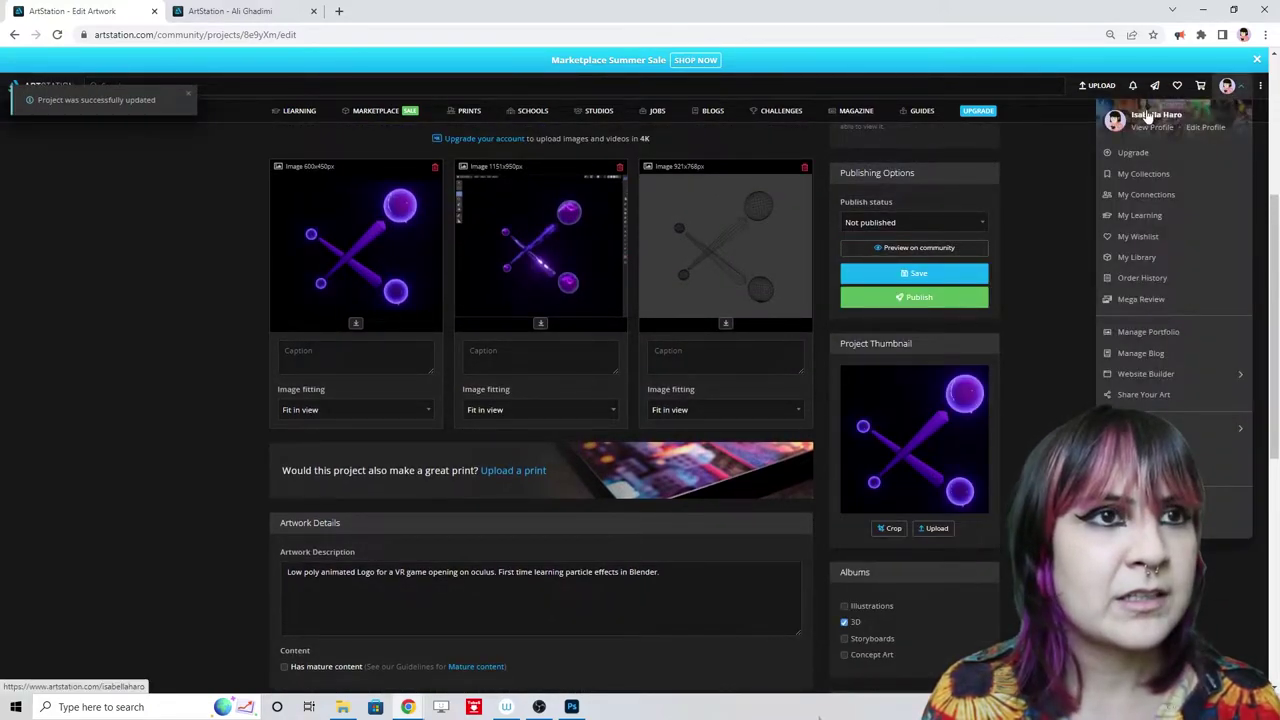
click(1150, 128)
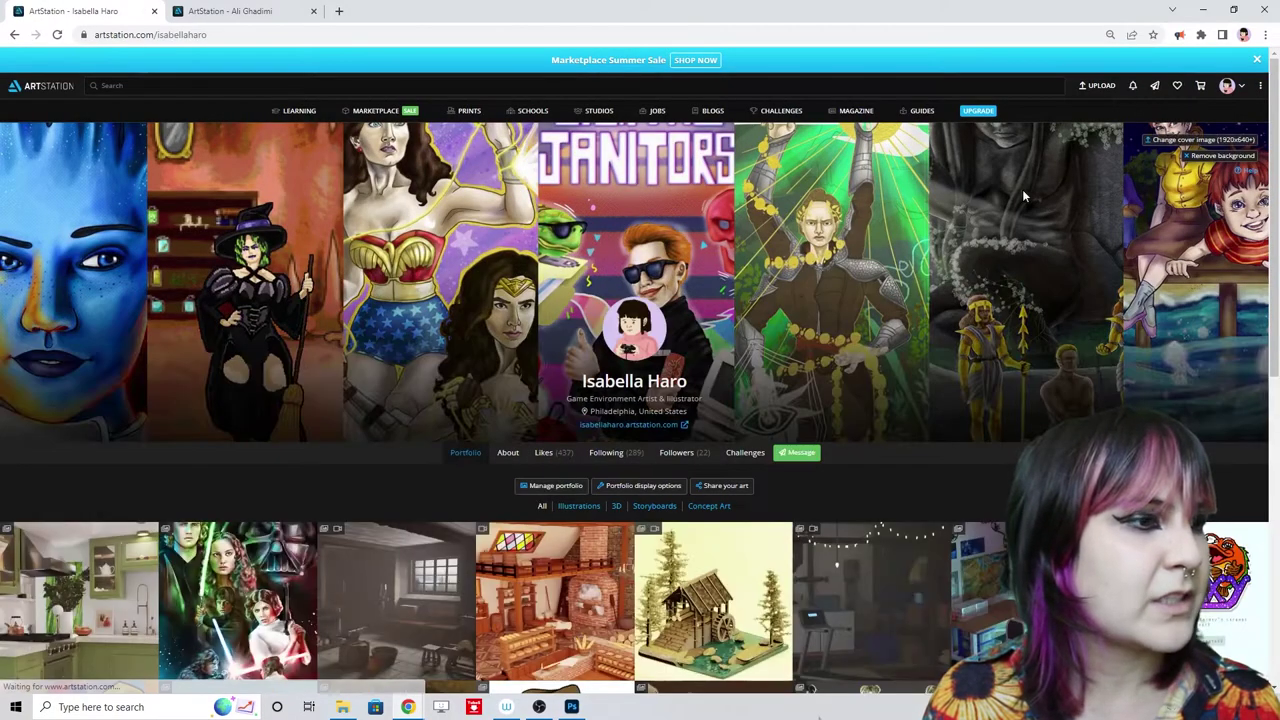
click(617, 506)
scroll(694, 517, down, 3)
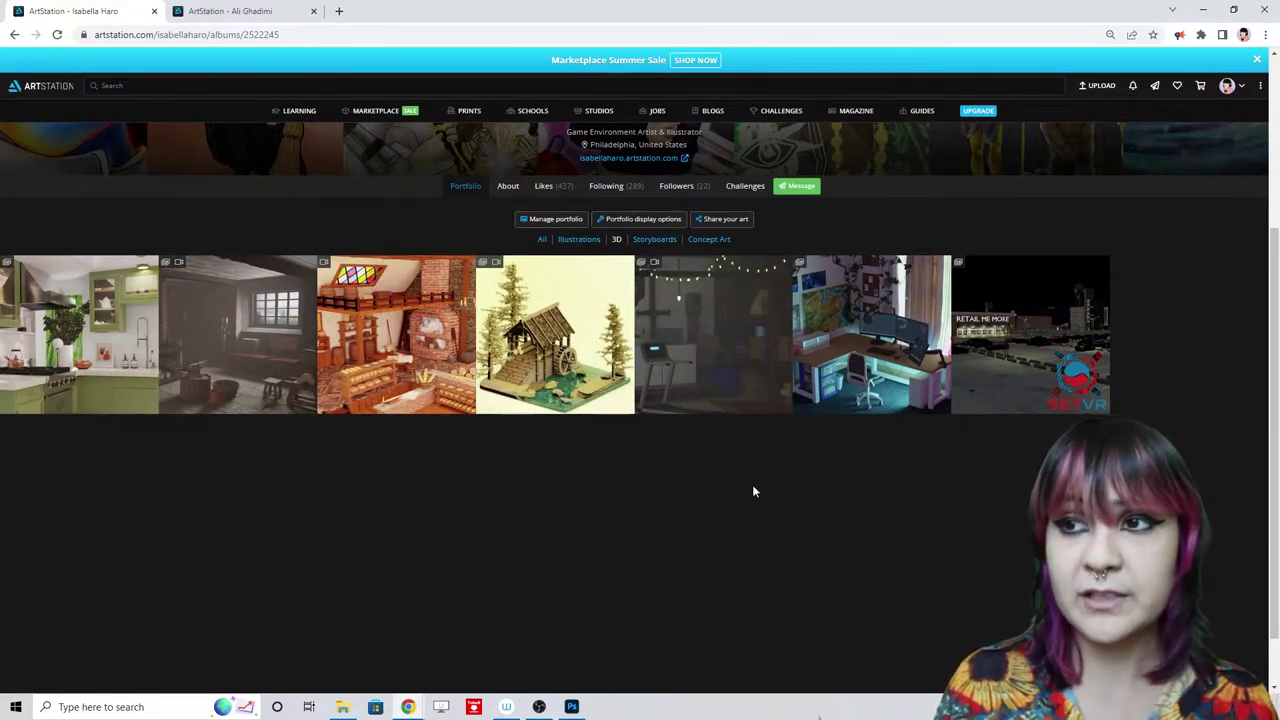
click(875, 318)
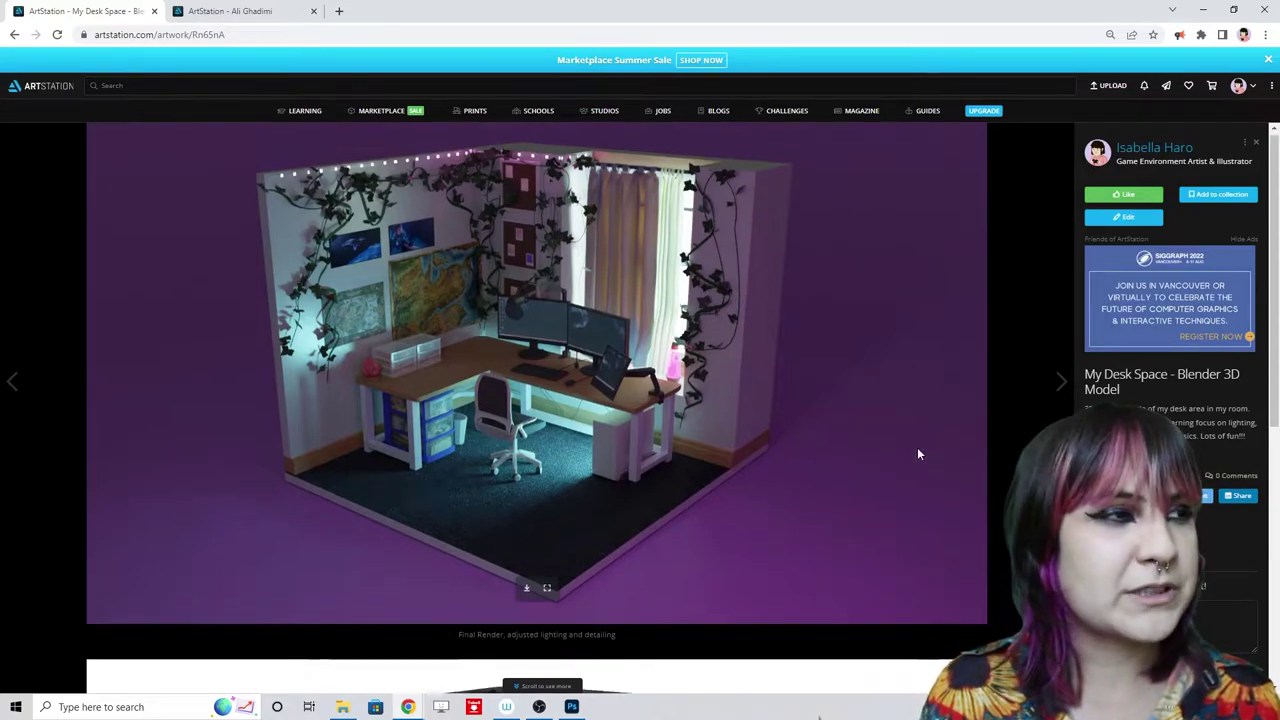
- Compare the My Desk Space project's final render with its day 1 WIP render, and return to the 3D album
scroll(920, 455, down, 5)
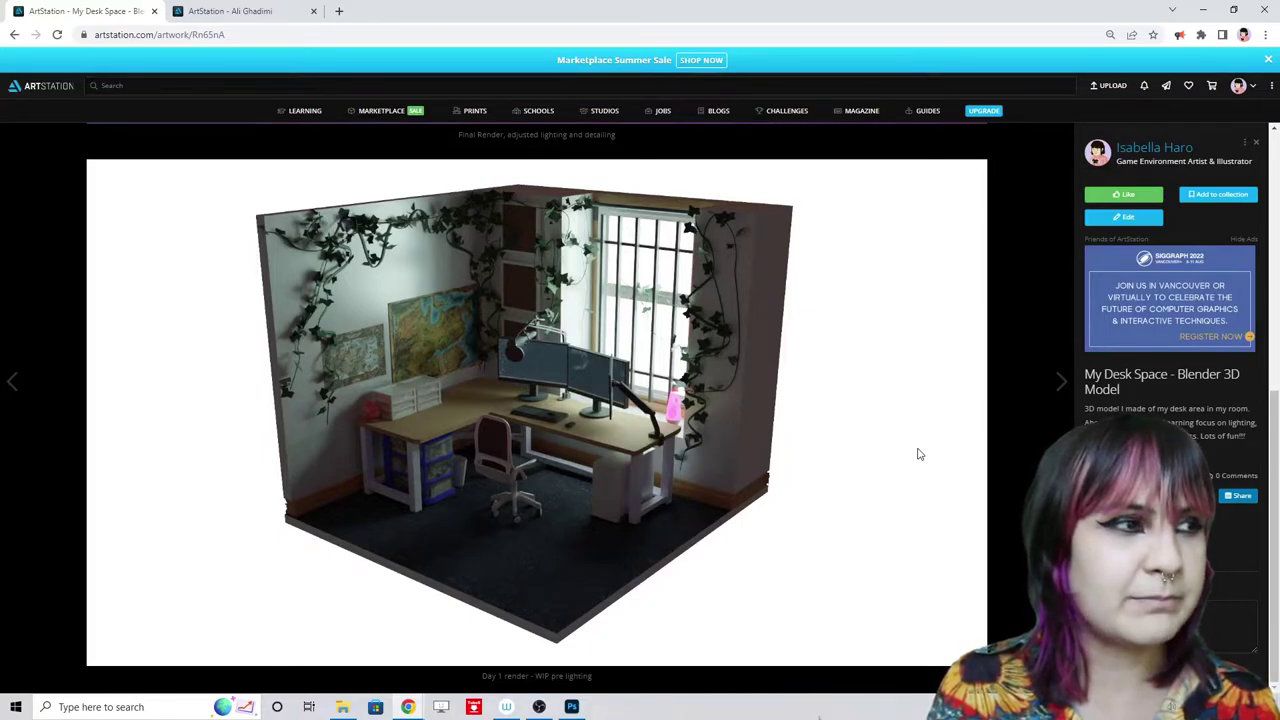
scroll(917, 450, up, 5)
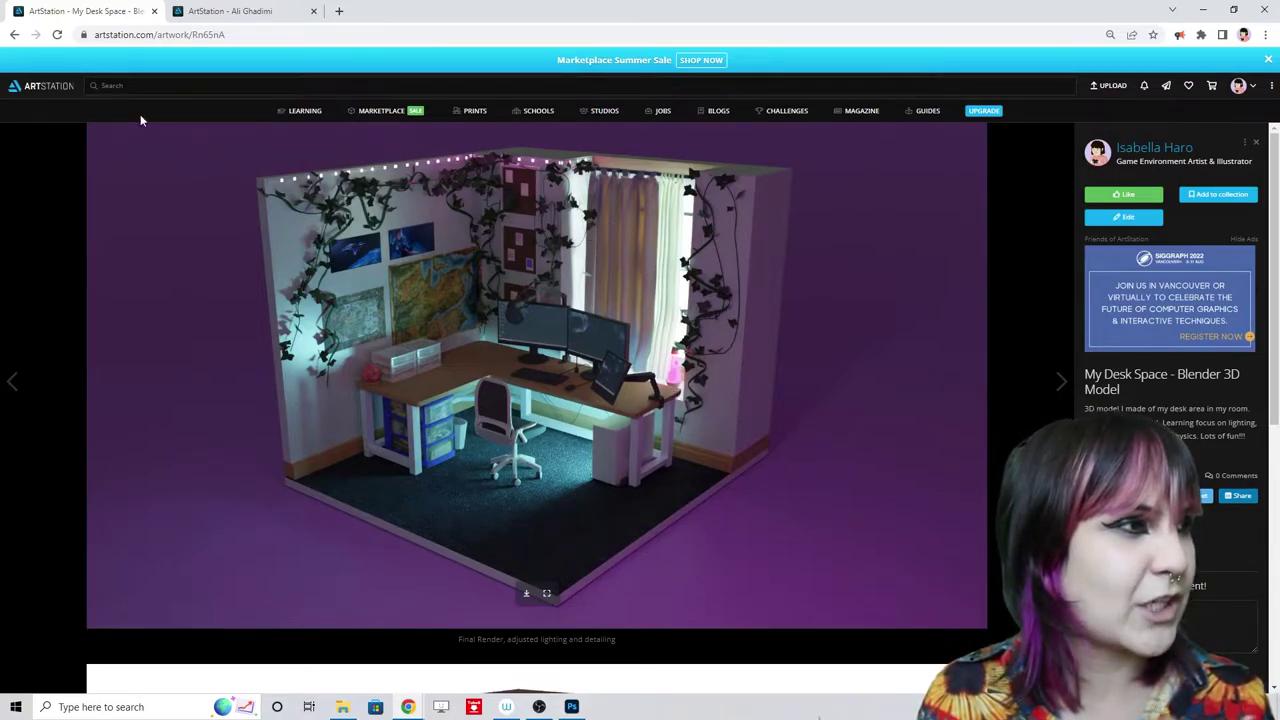
click(14, 36)
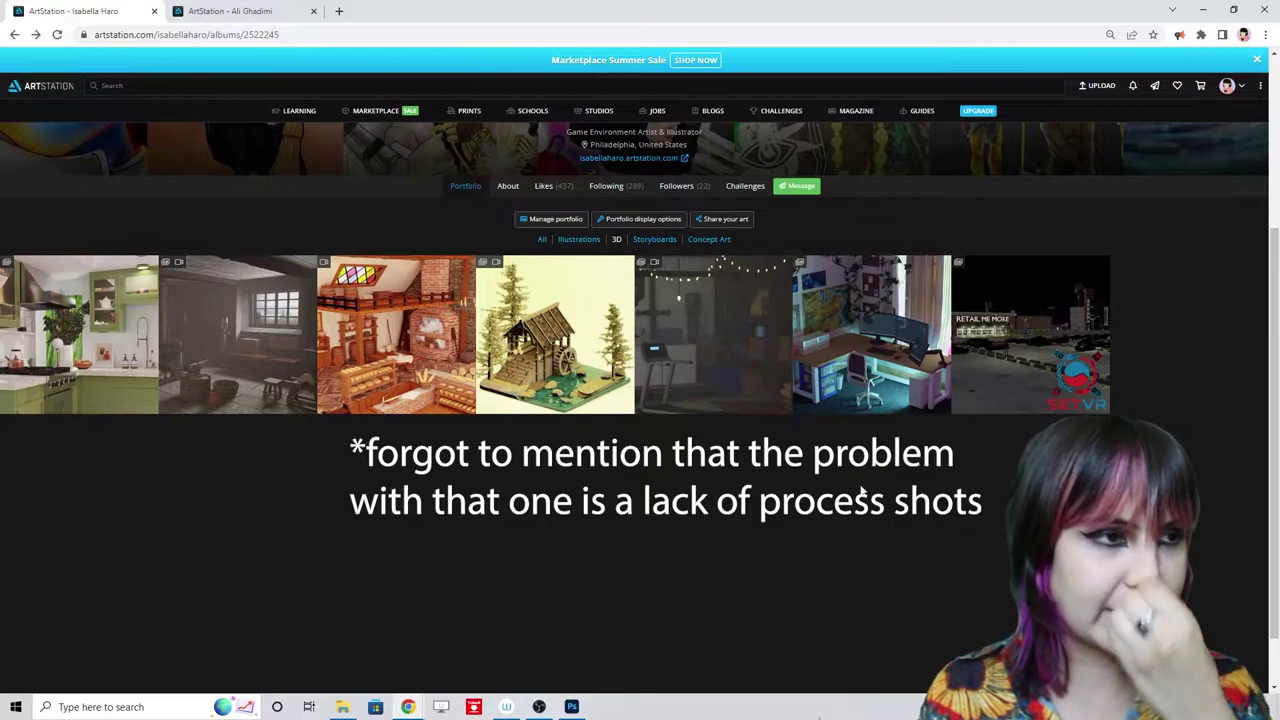
- Open the Basement Diorama project and compare its moodier revamp with the original render
click(731, 331)
scroll(998, 554, down, 2)
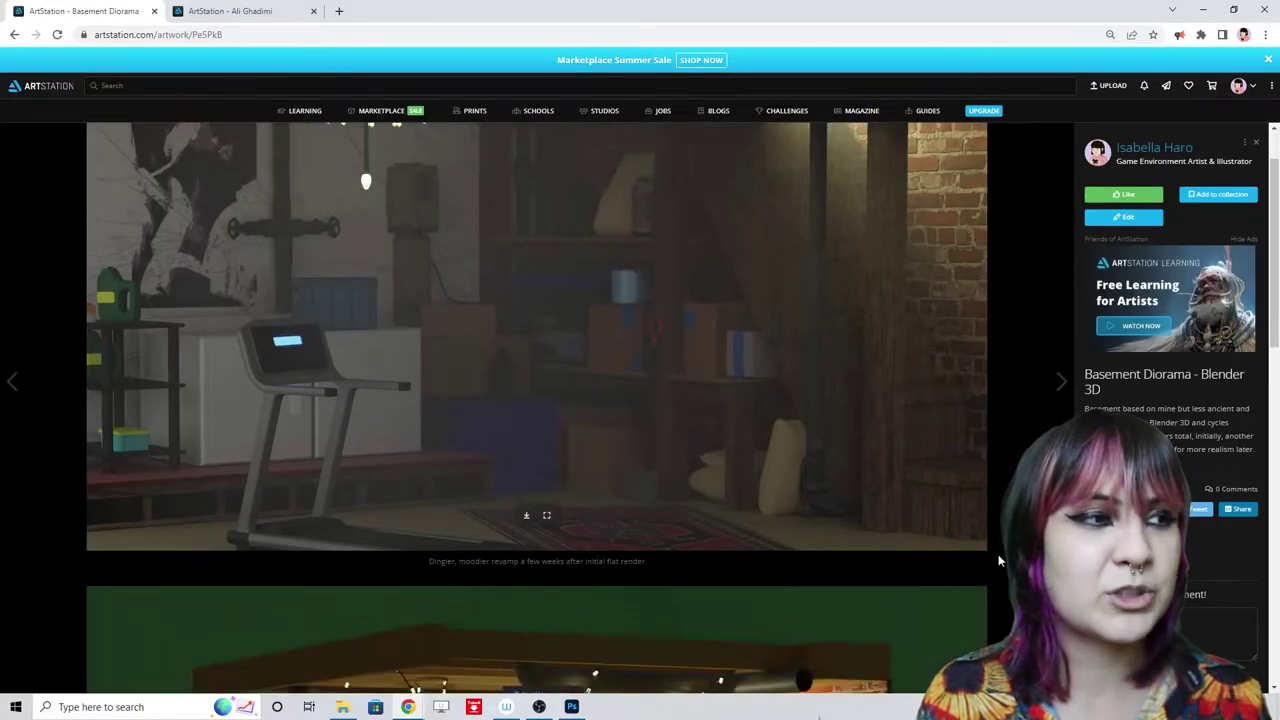
scroll(998, 554, up, 2)
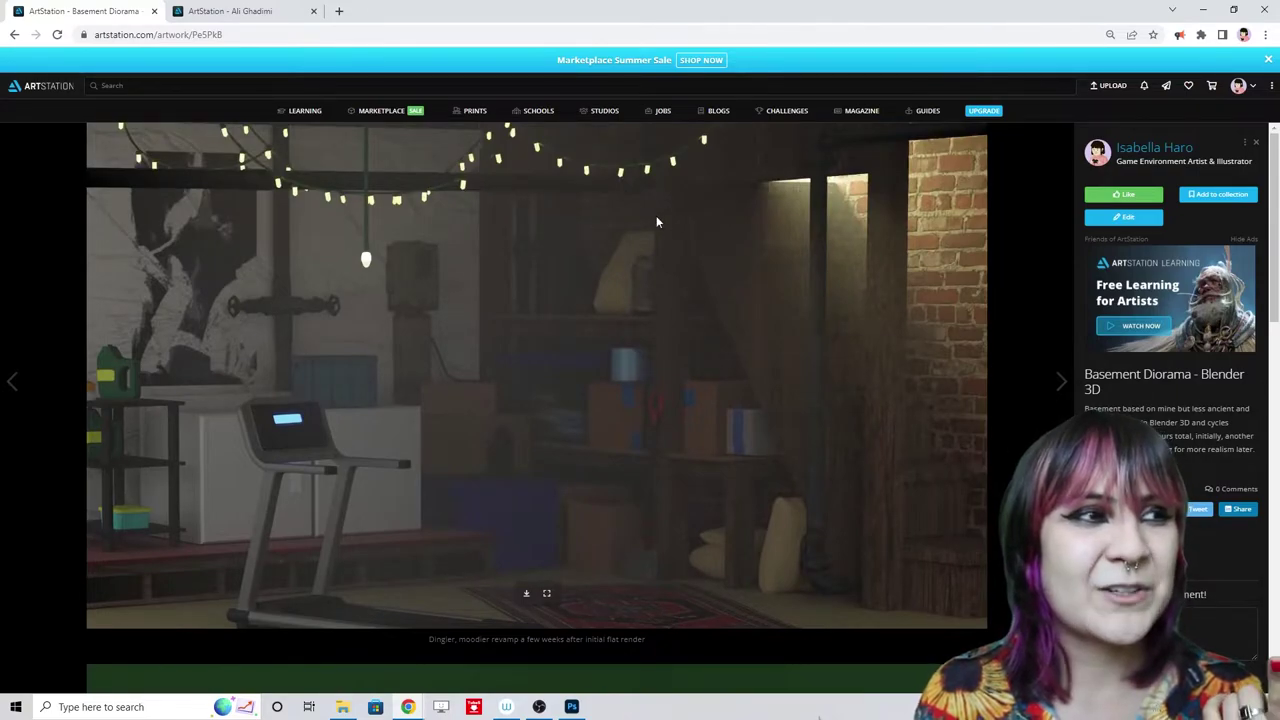
scroll(352, 455, down, 5)
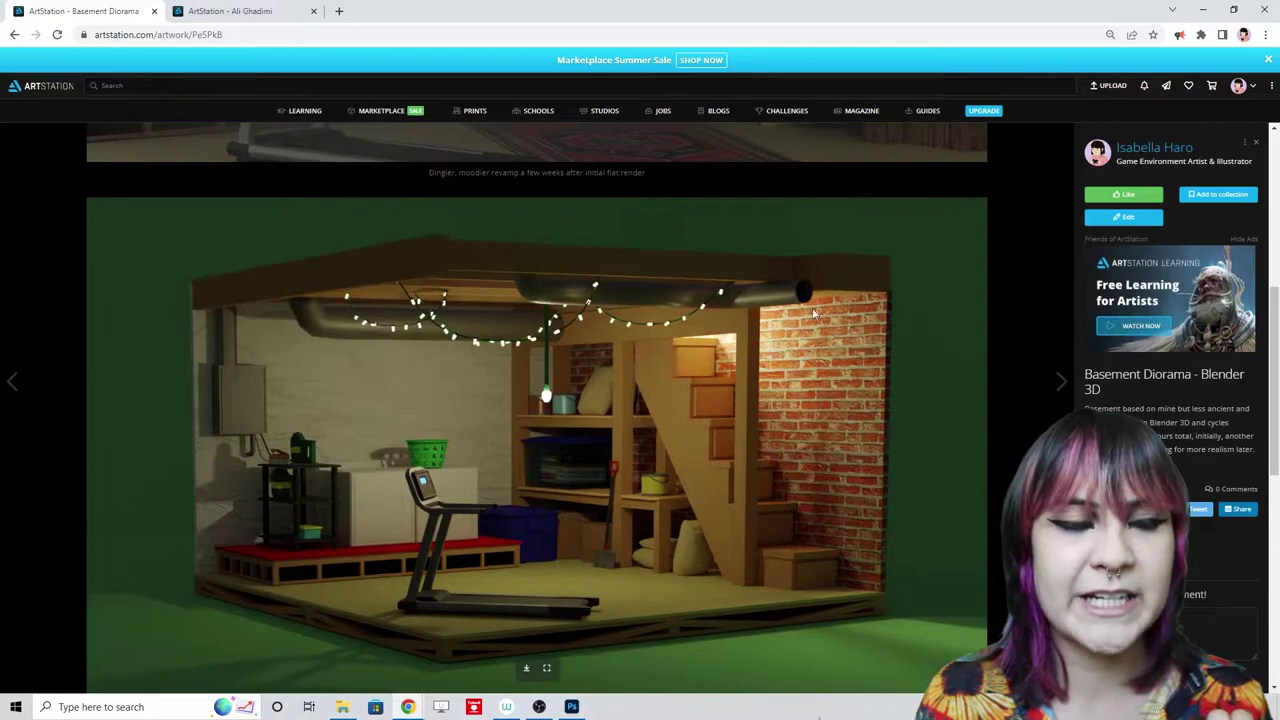
scroll(870, 487, down, 1)
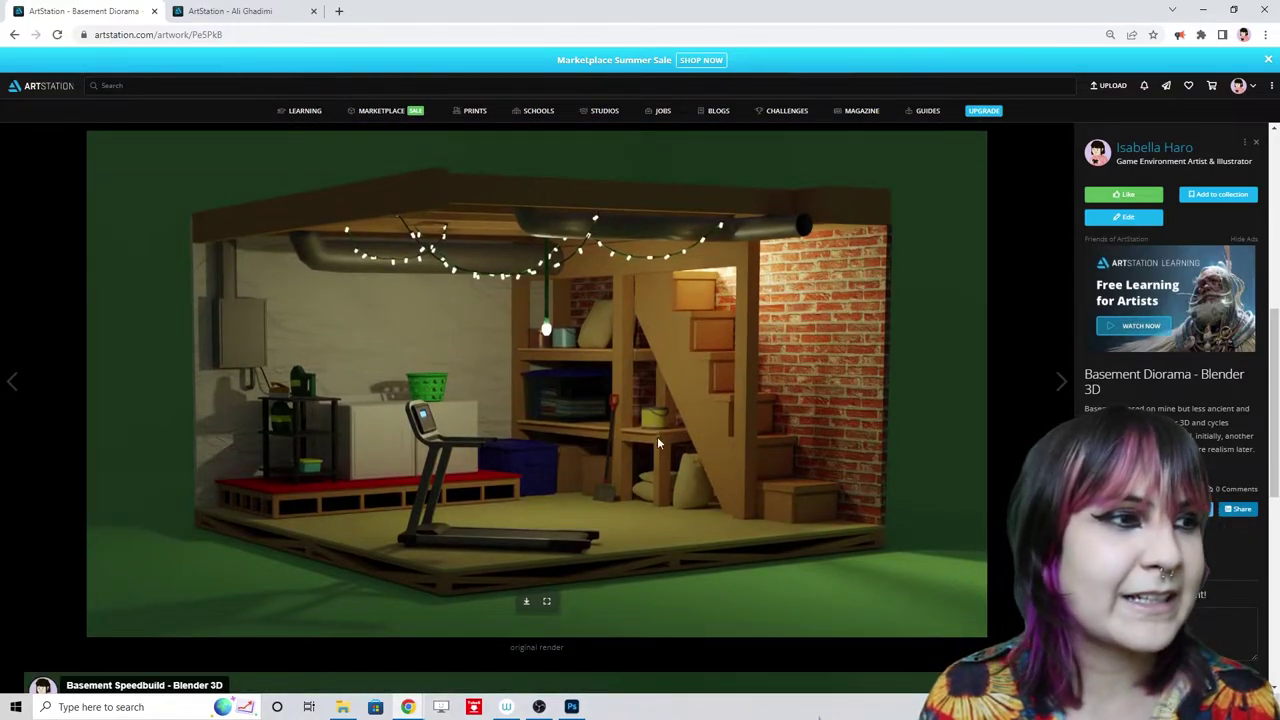
scroll(657, 420, up, 5)
scroll(777, 417, down, 6)
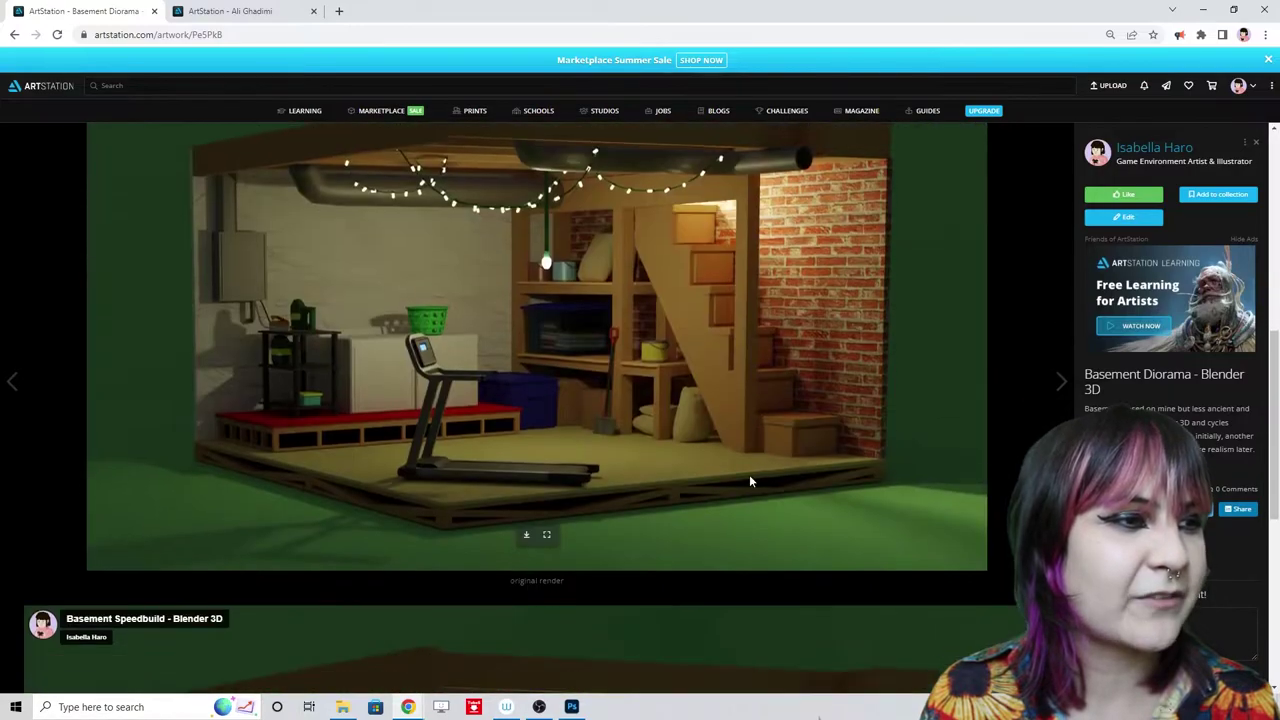
scroll(749, 481, up, 2)
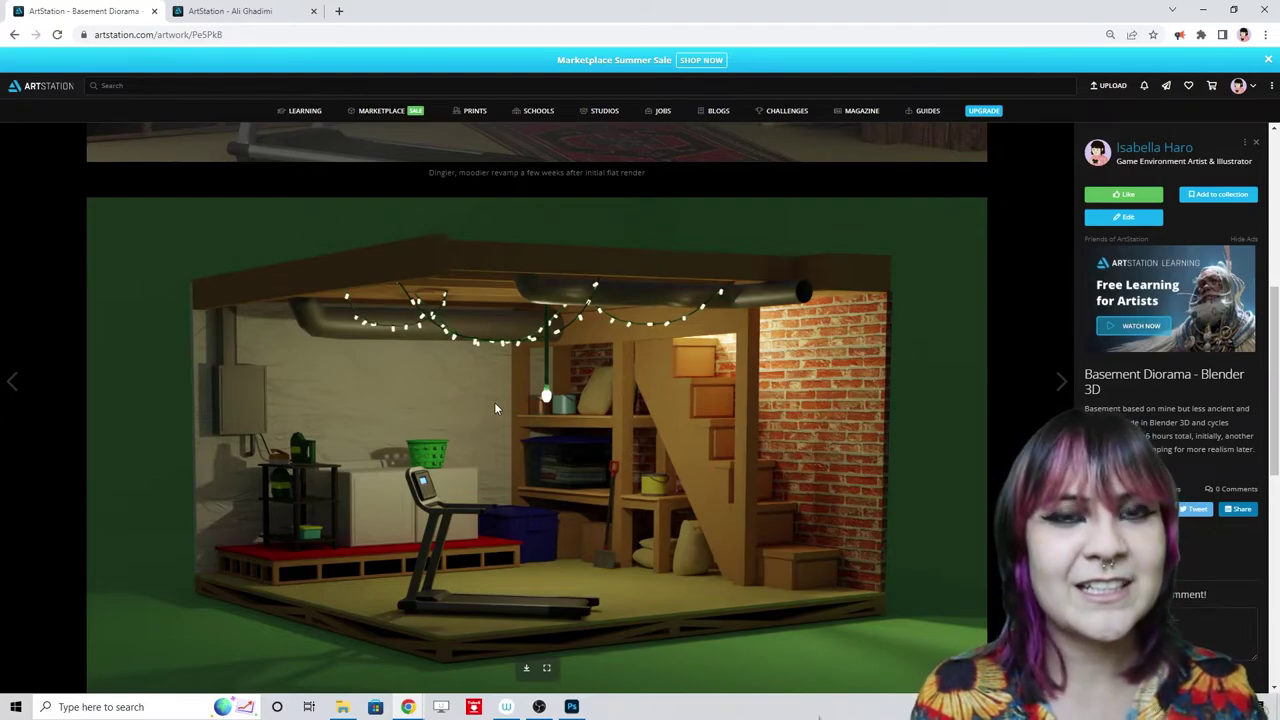
- Switch to the Naughty Dog environment artist's profile and look over the full grid of portfolio projects
click(245, 11)
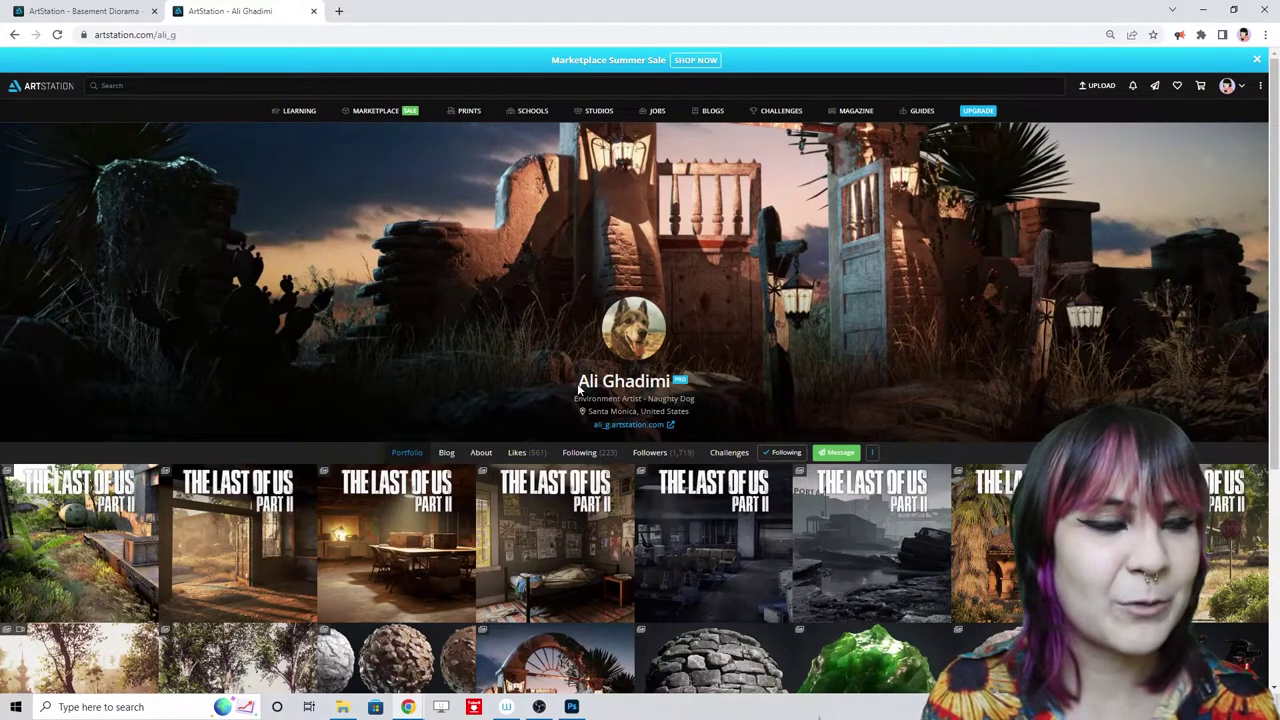
click(845, 334)
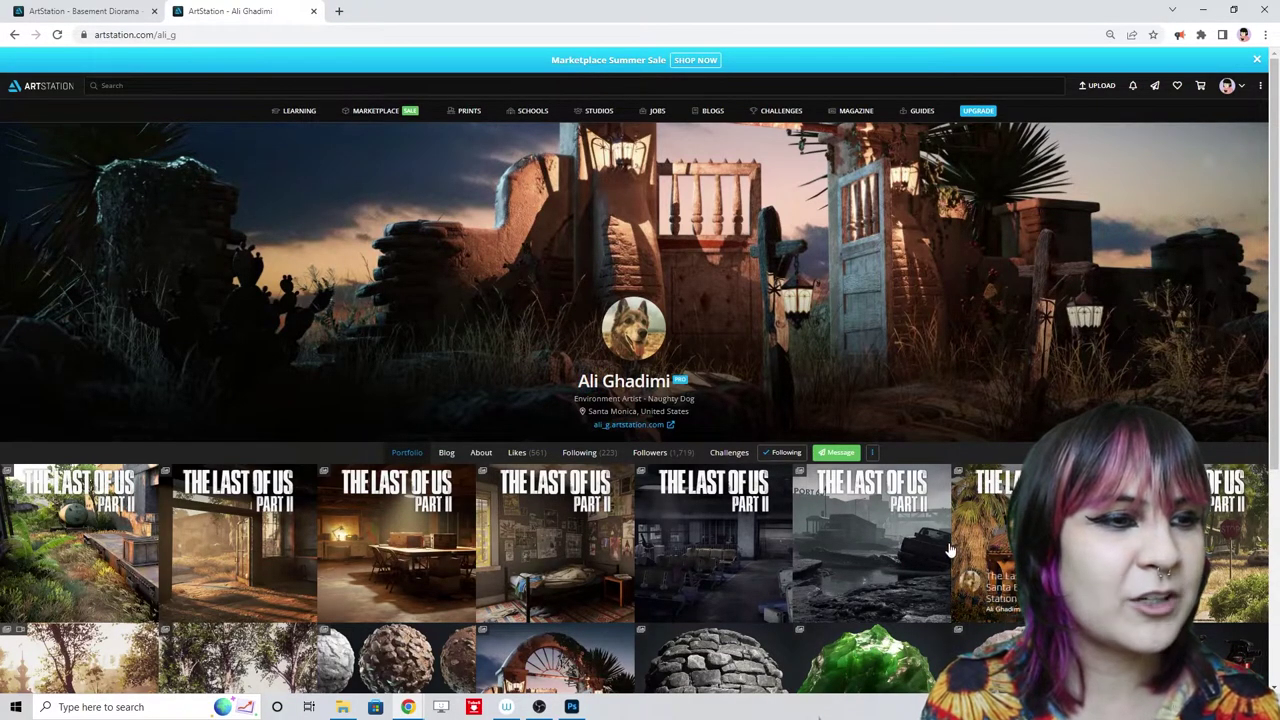
scroll(948, 550, down, 1)
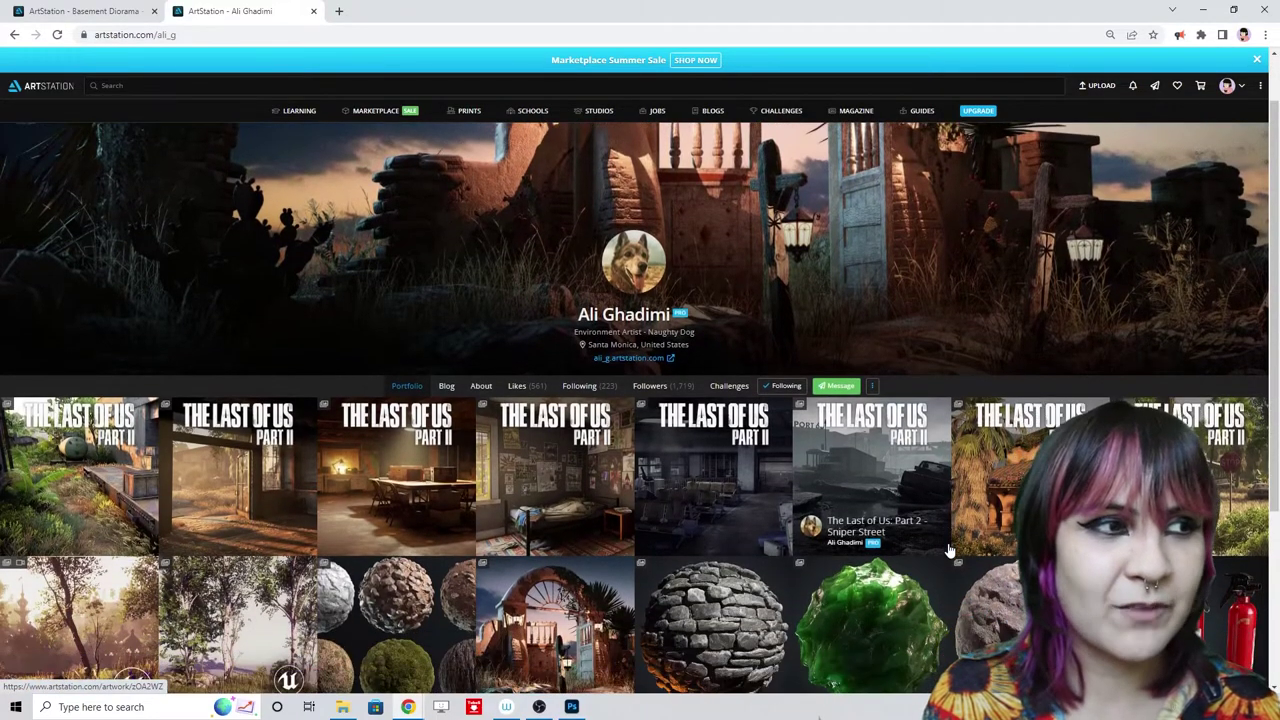
scroll(860, 420, down, 2)
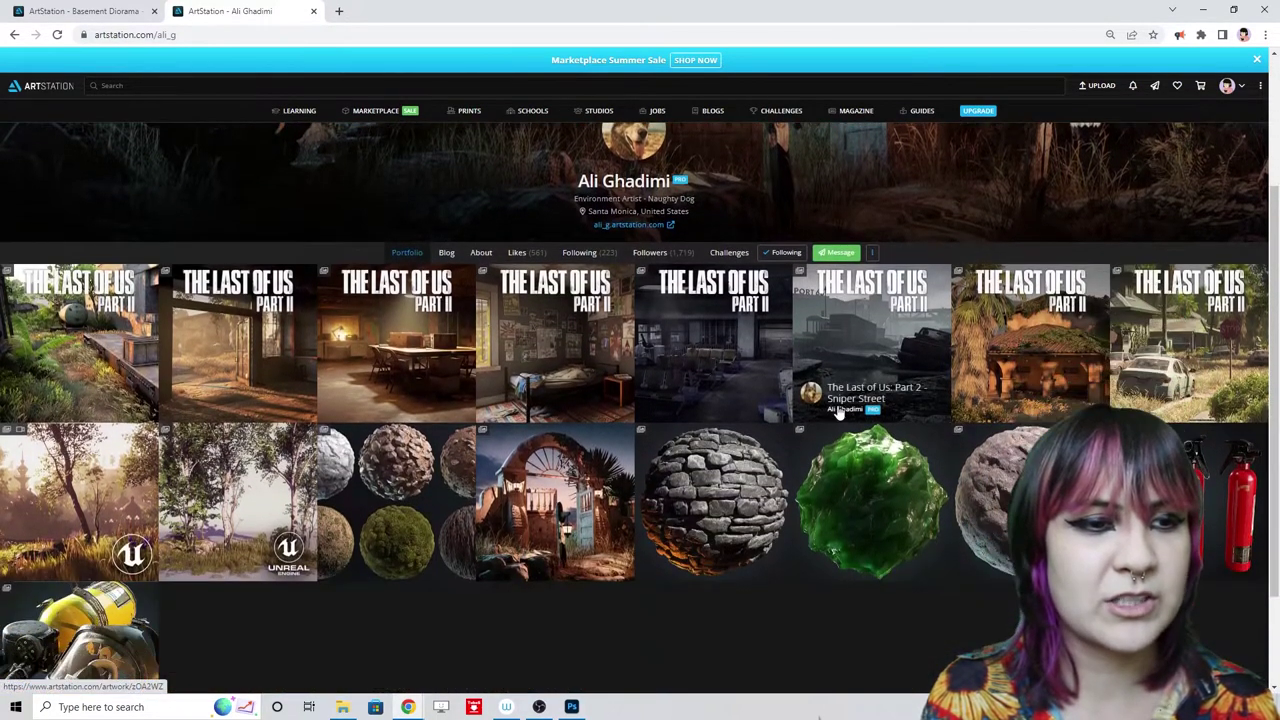
scroll(725, 546, down, 1)
scroll(725, 546, down, 1)
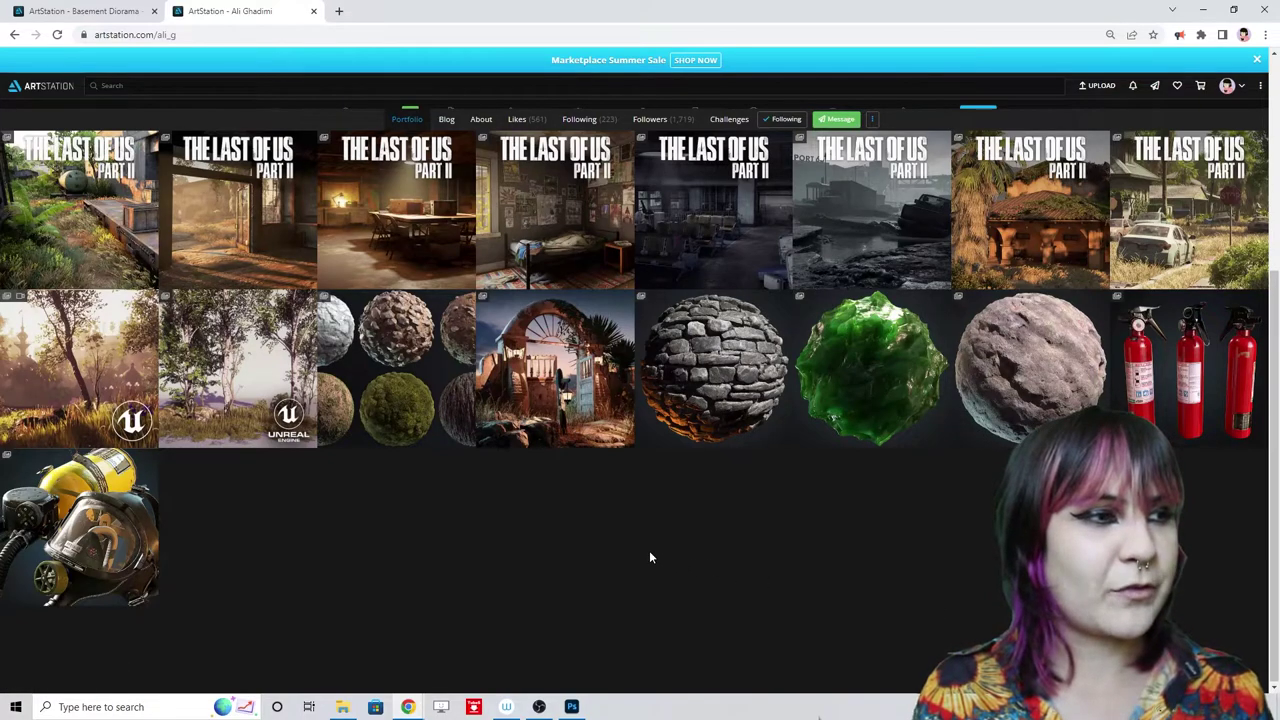
scroll(649, 557, up, 2)
scroll(434, 514, down, 1)
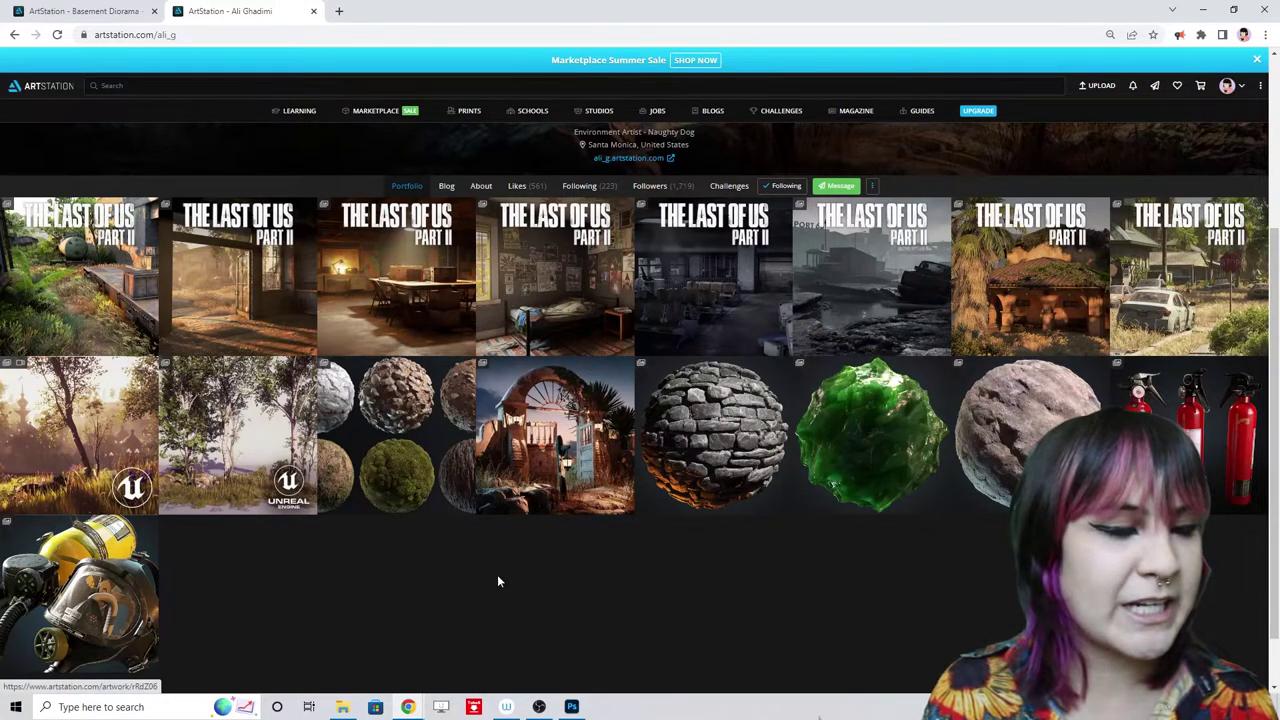
- Examine the Handheld Fire Extinguisher project's renders and wireframe shots, and return to that artist's portfolio
click(1205, 446)
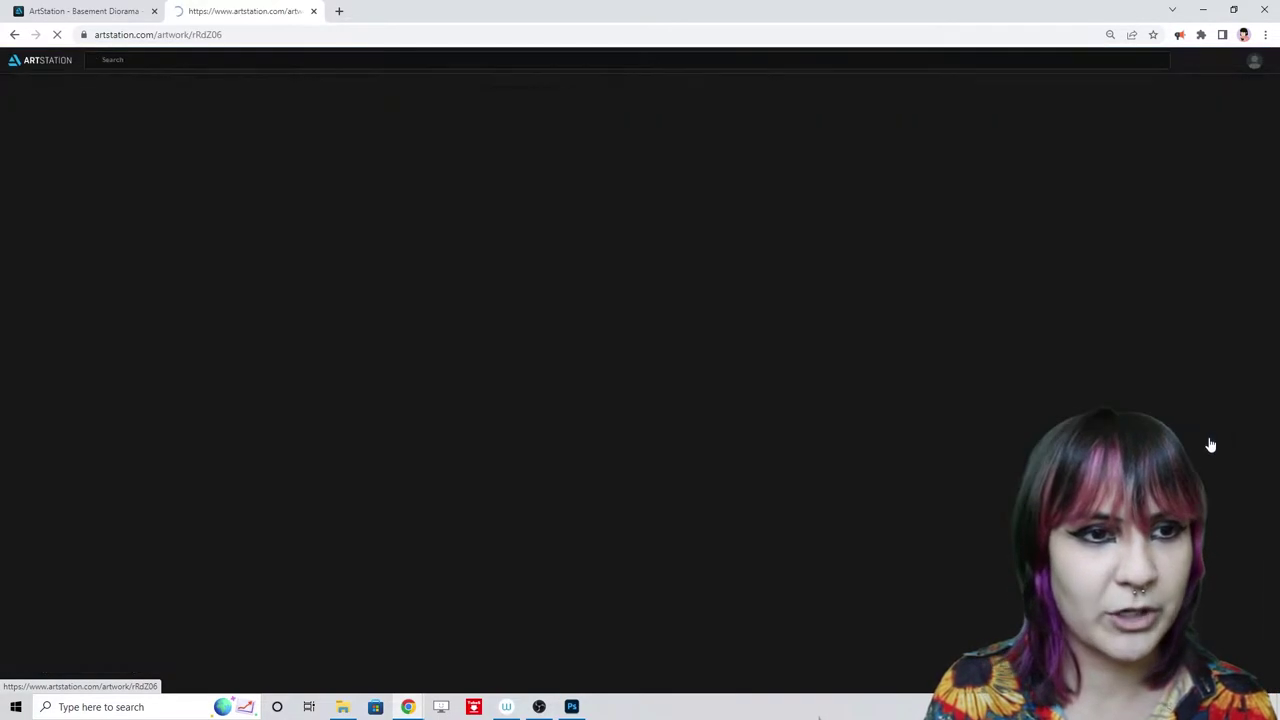
scroll(583, 460, down, 3)
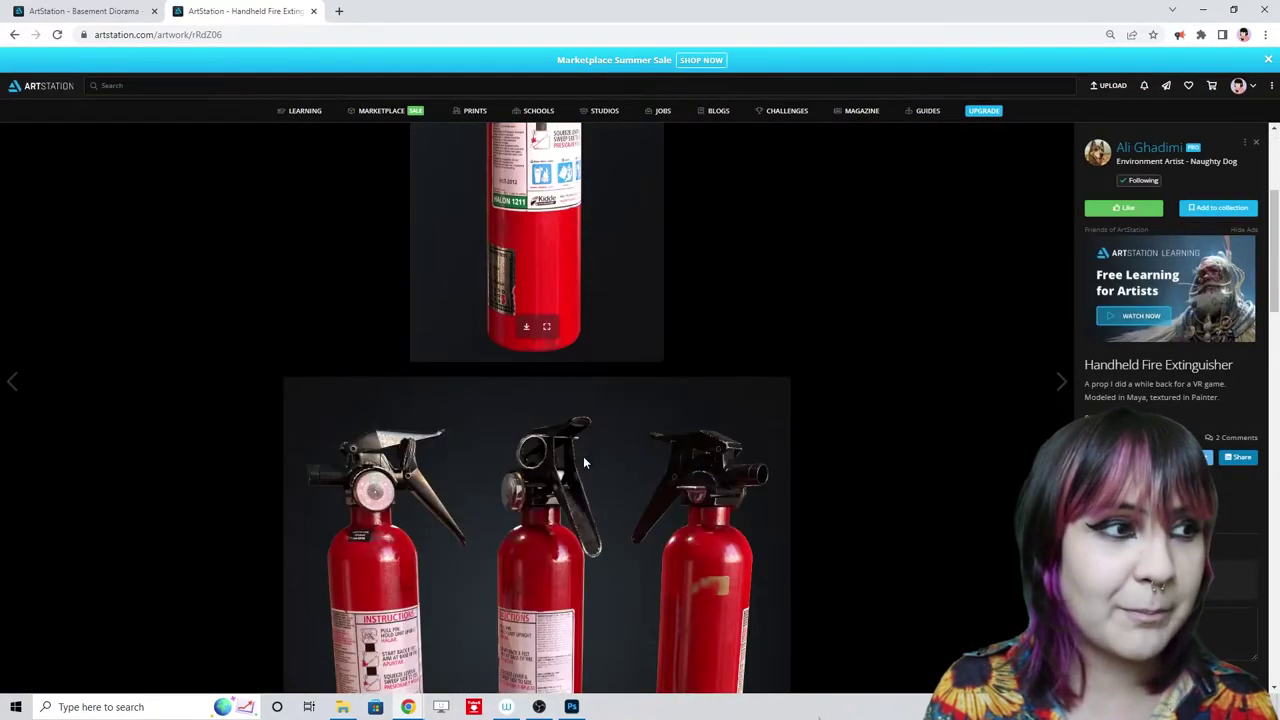
scroll(583, 456, down, 10)
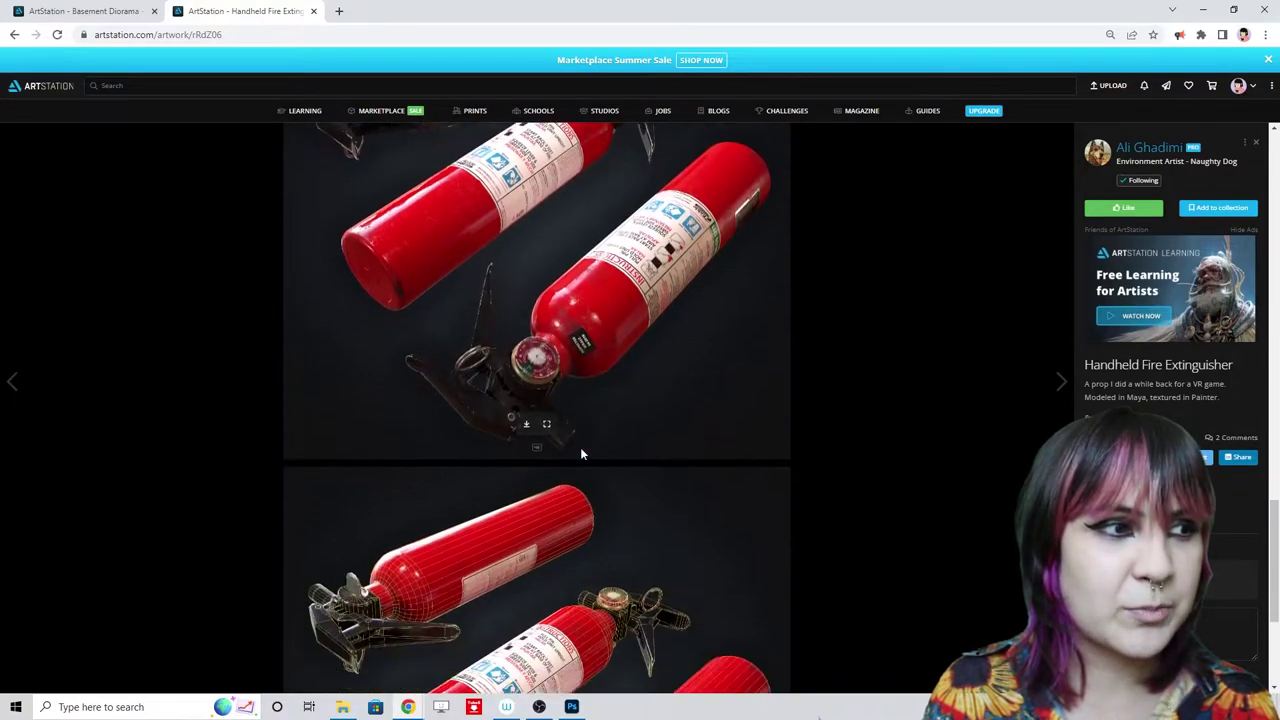
scroll(581, 454, down, 3)
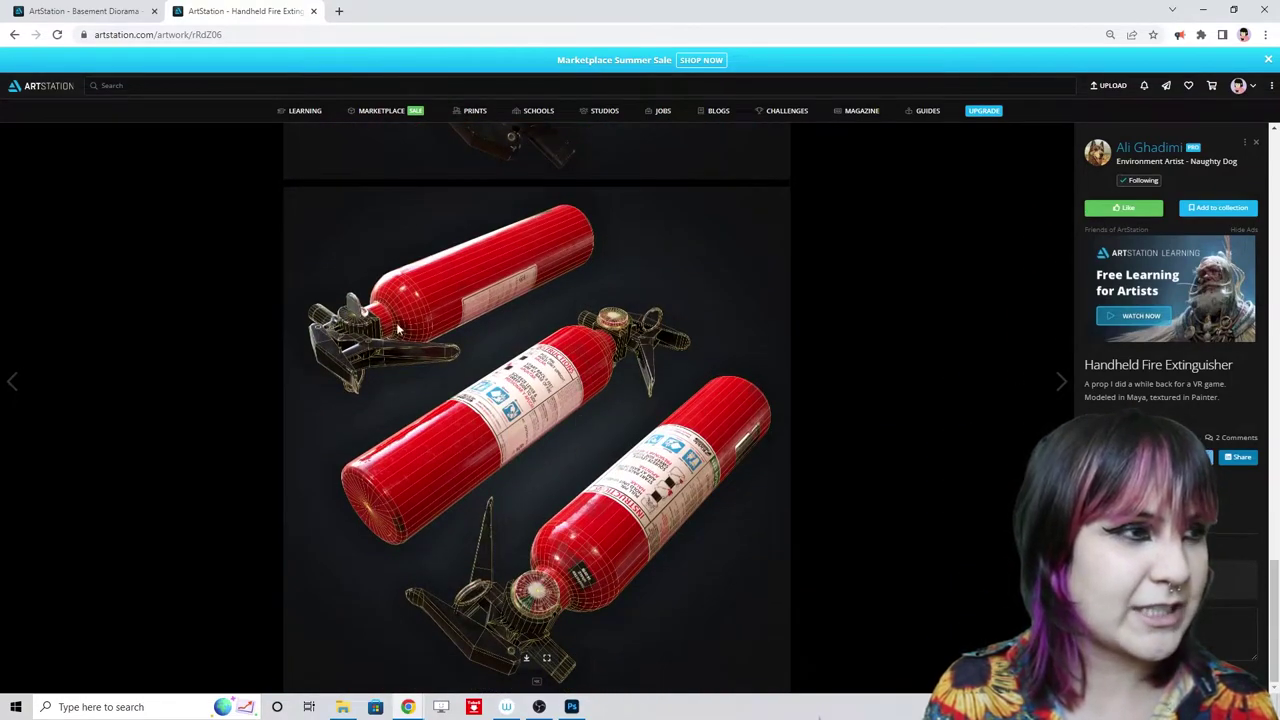
scroll(450, 388, up, 5)
click(13, 35)
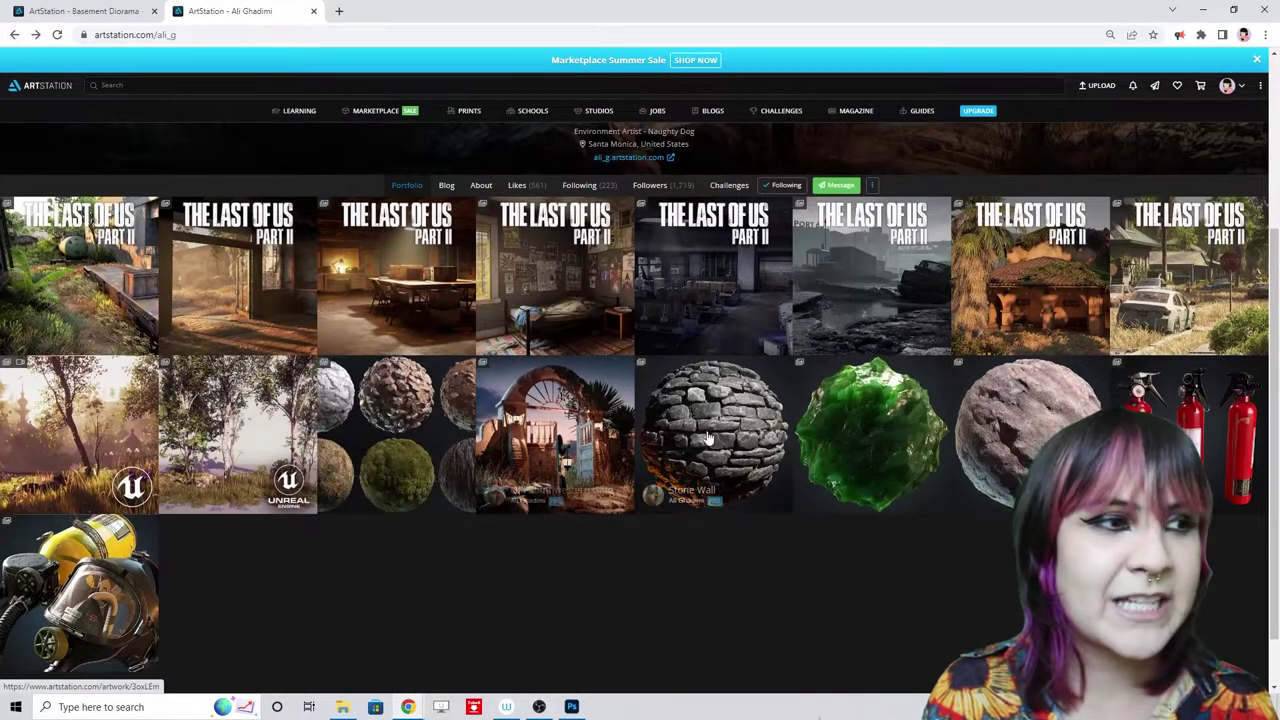
- Open The Last of Us: Part 2 - Outpost project and examine its environment screenshots
click(1166, 284)
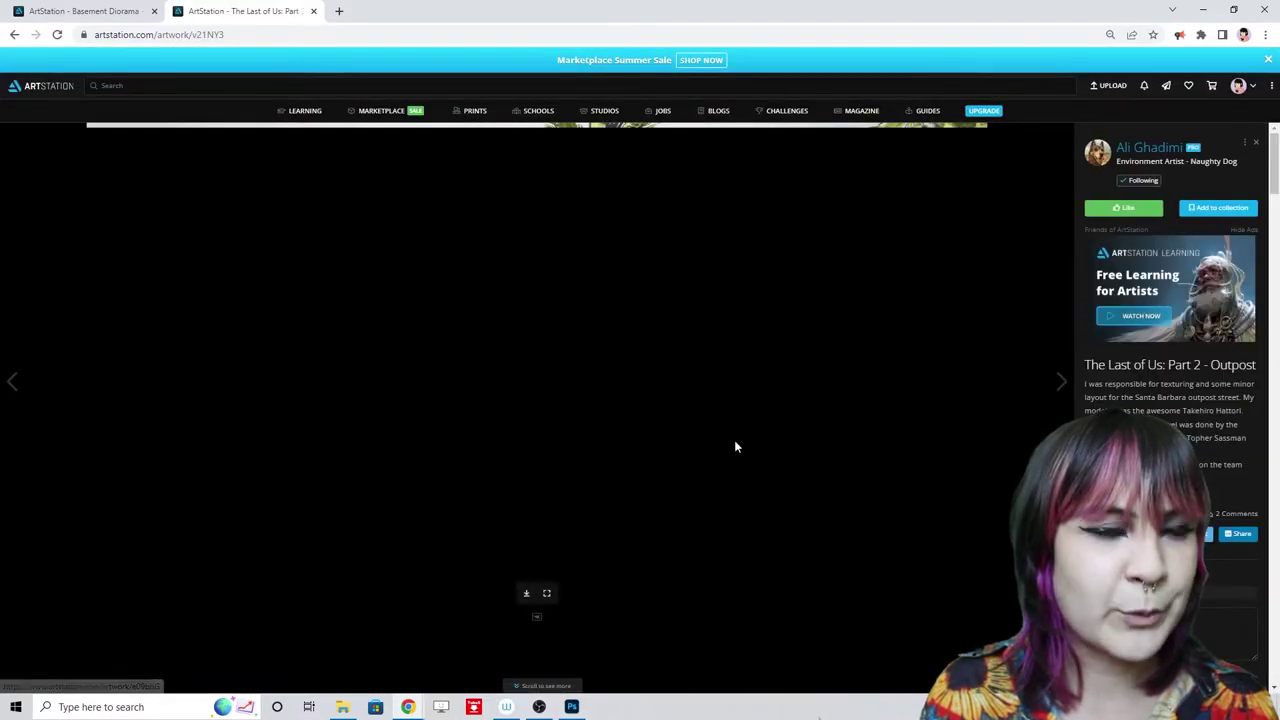
scroll(721, 448, down, 5)
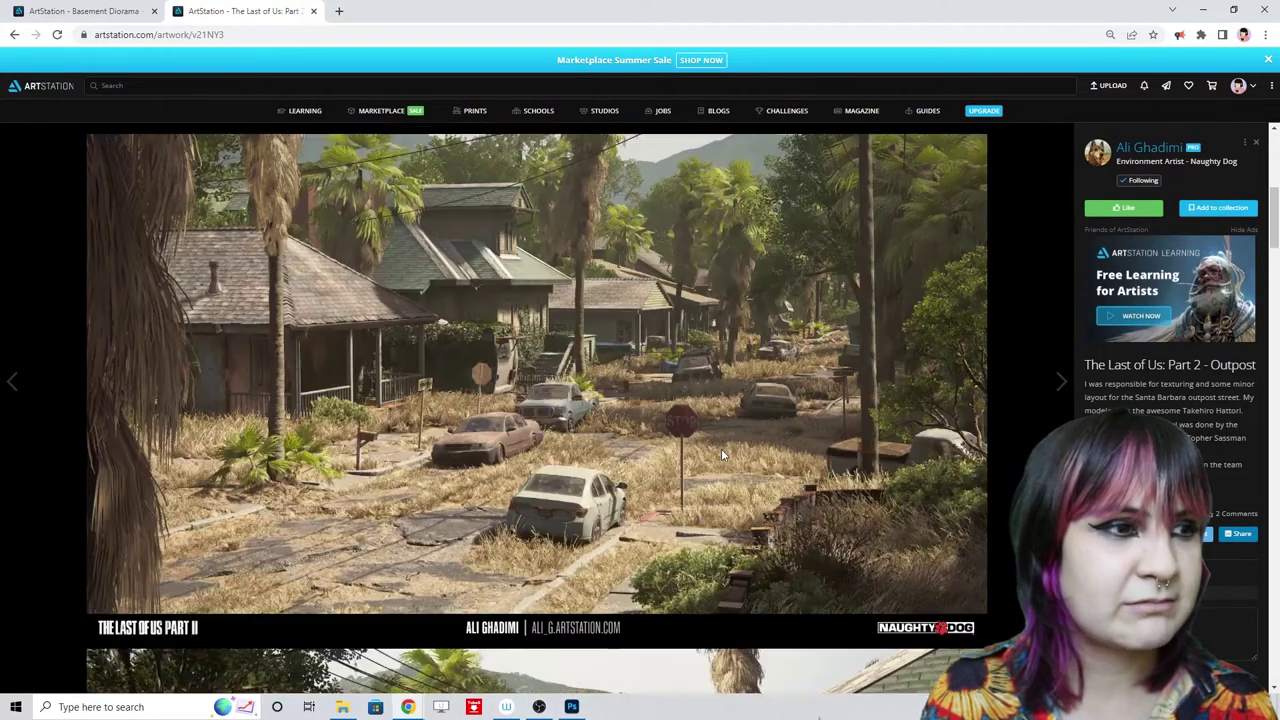
scroll(793, 447, down, 2)
scroll(790, 447, down, 12)
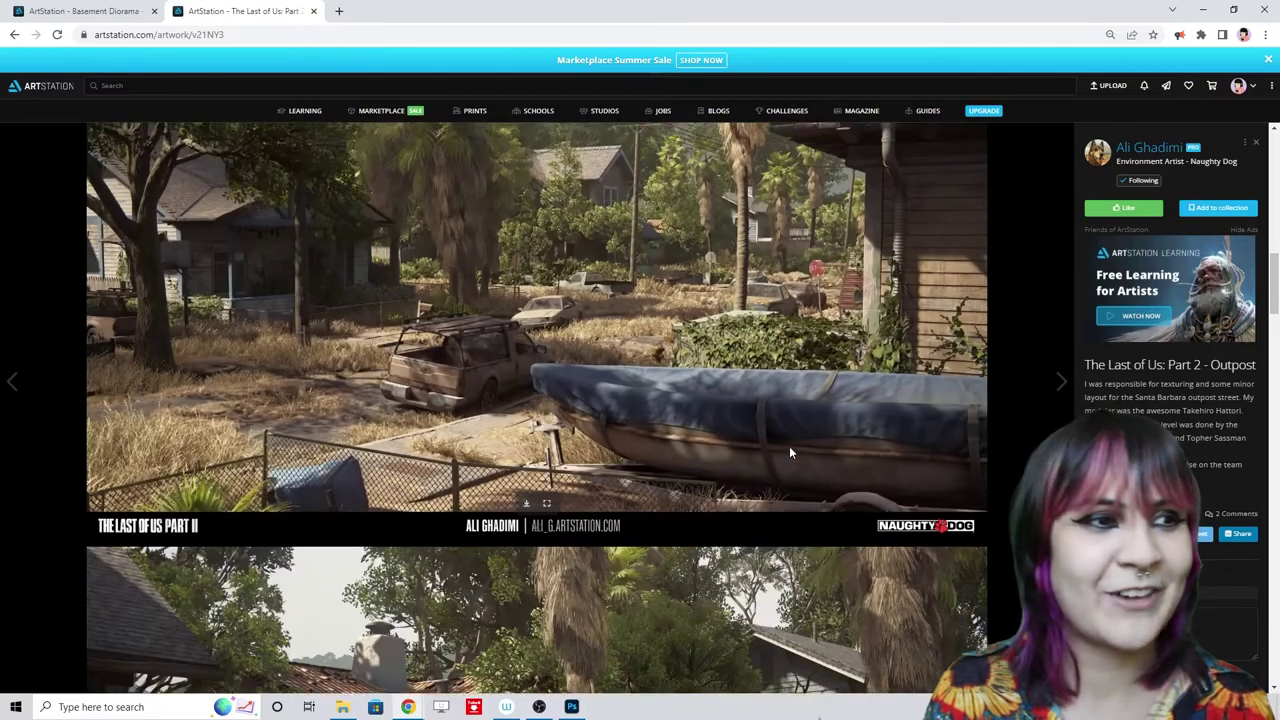
scroll(786, 448, down, 2)
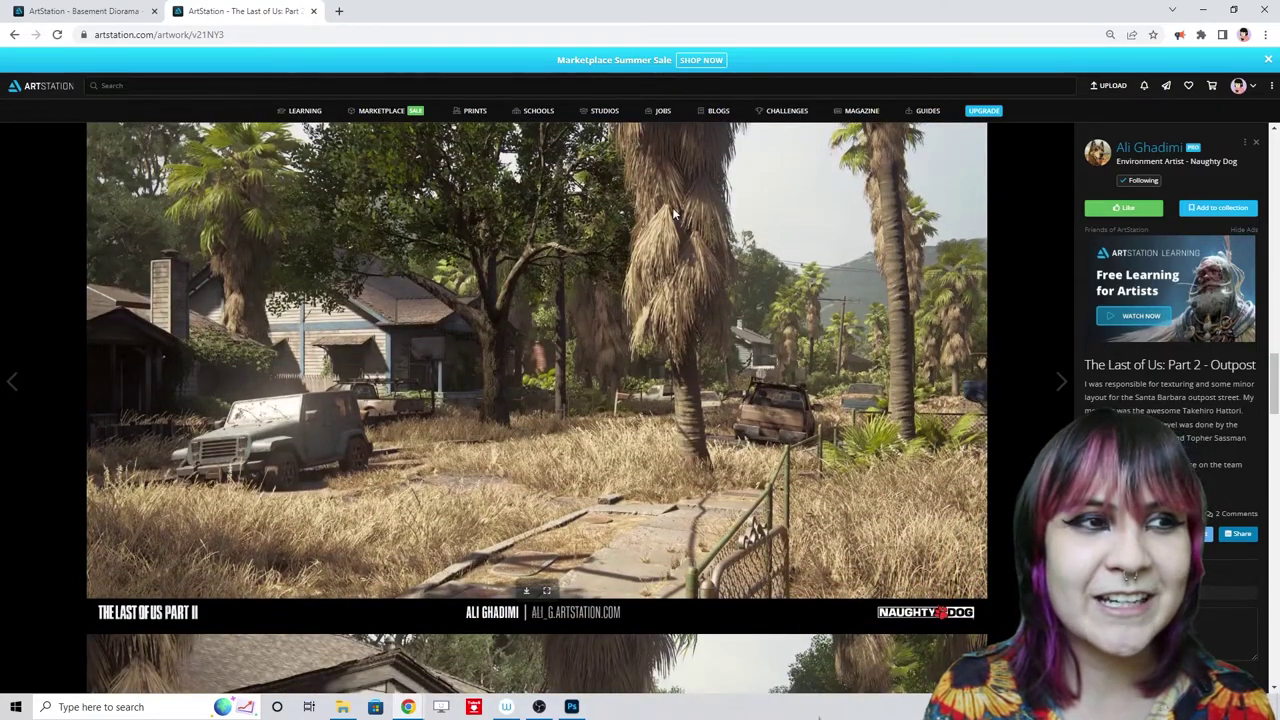
- Recheck the main renders of the Basement Diorama and Blacksmith's Room projects, ending back on the 3D album
click(88, 11)
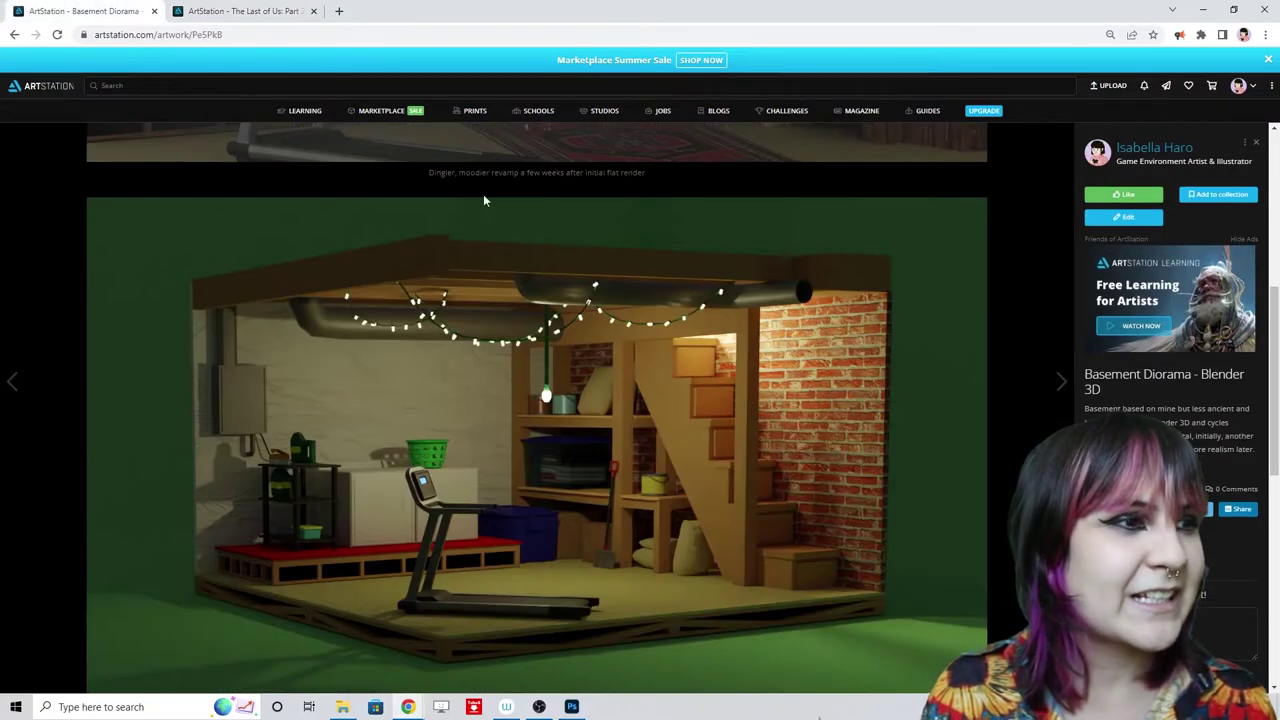
scroll(670, 379, up, 6)
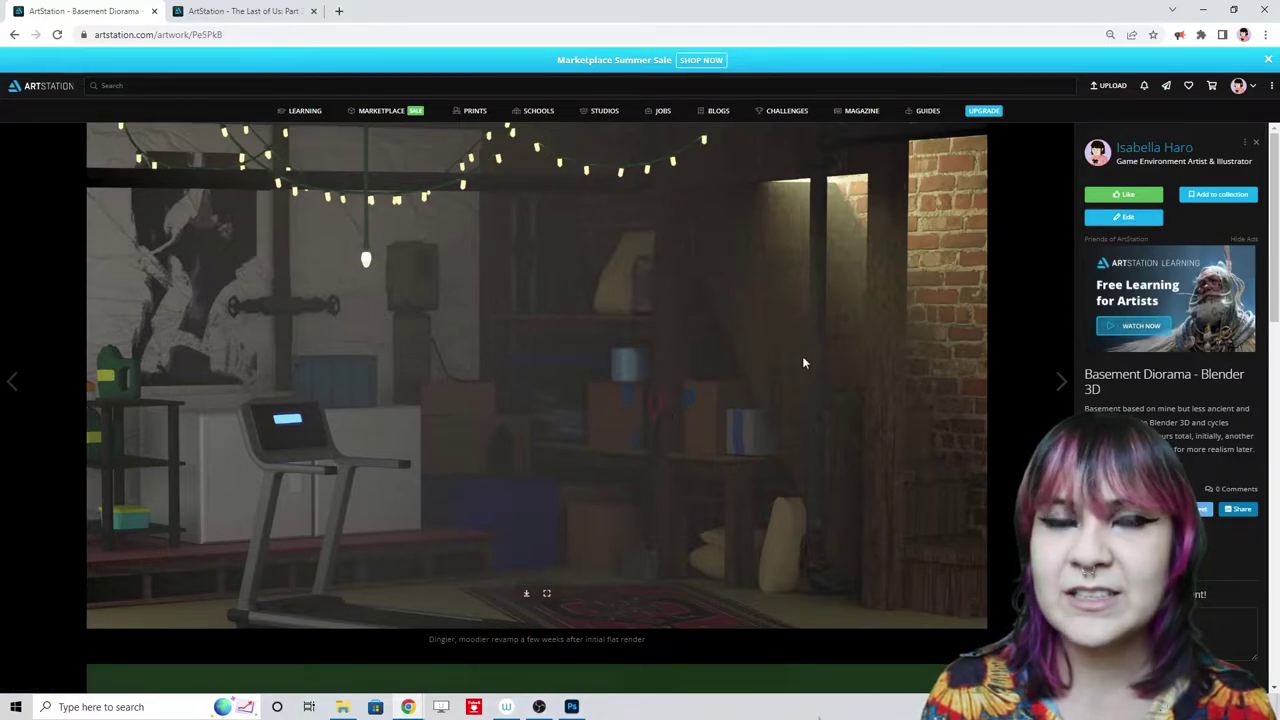
click(14, 35)
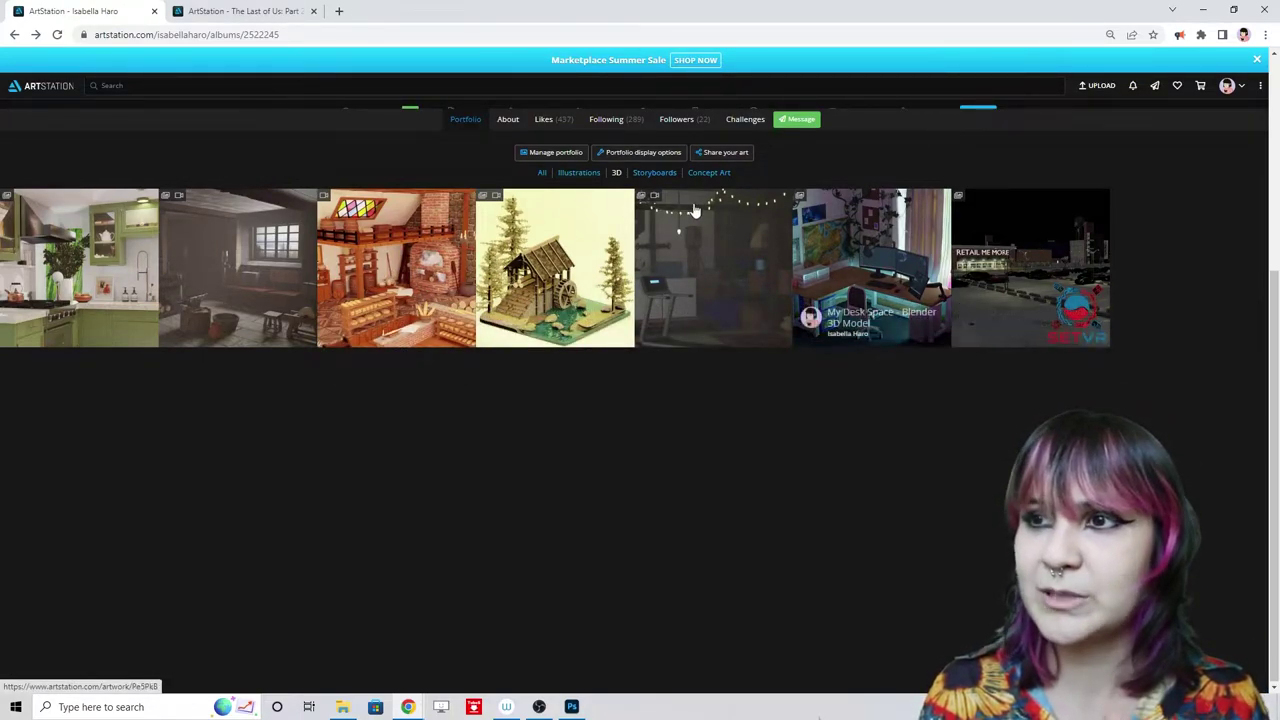
click(240, 257)
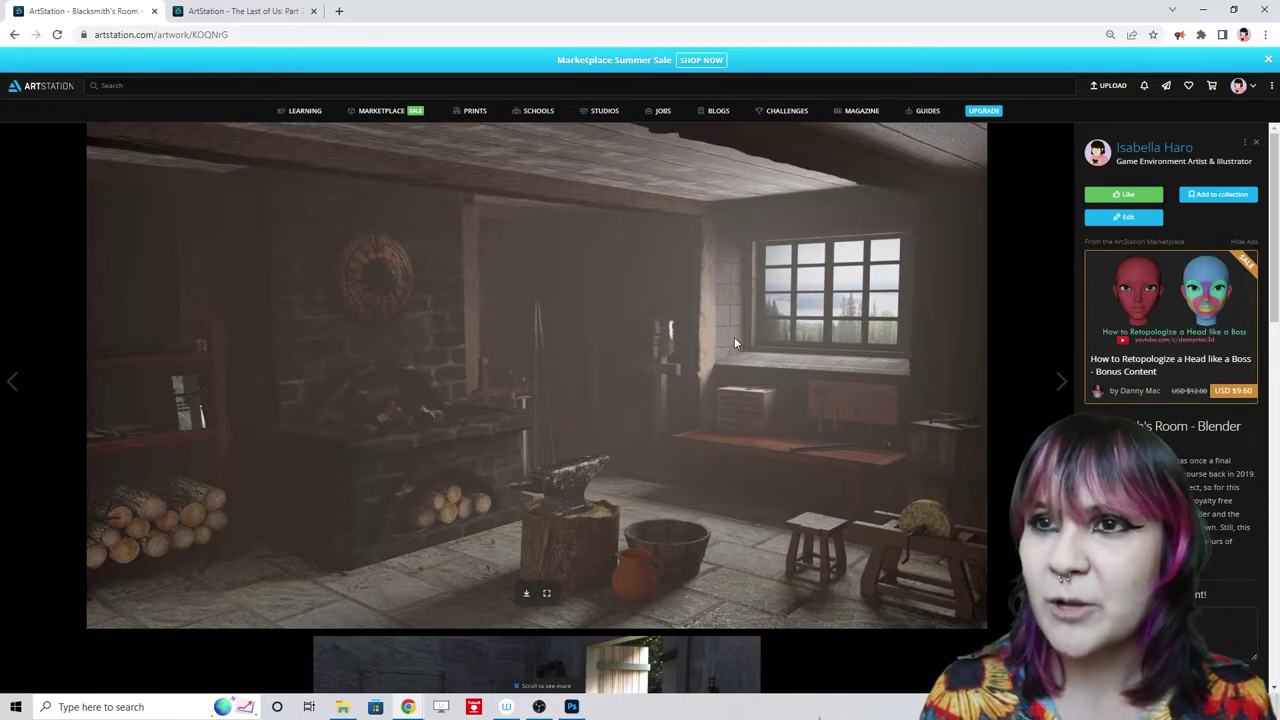
click(13, 35)
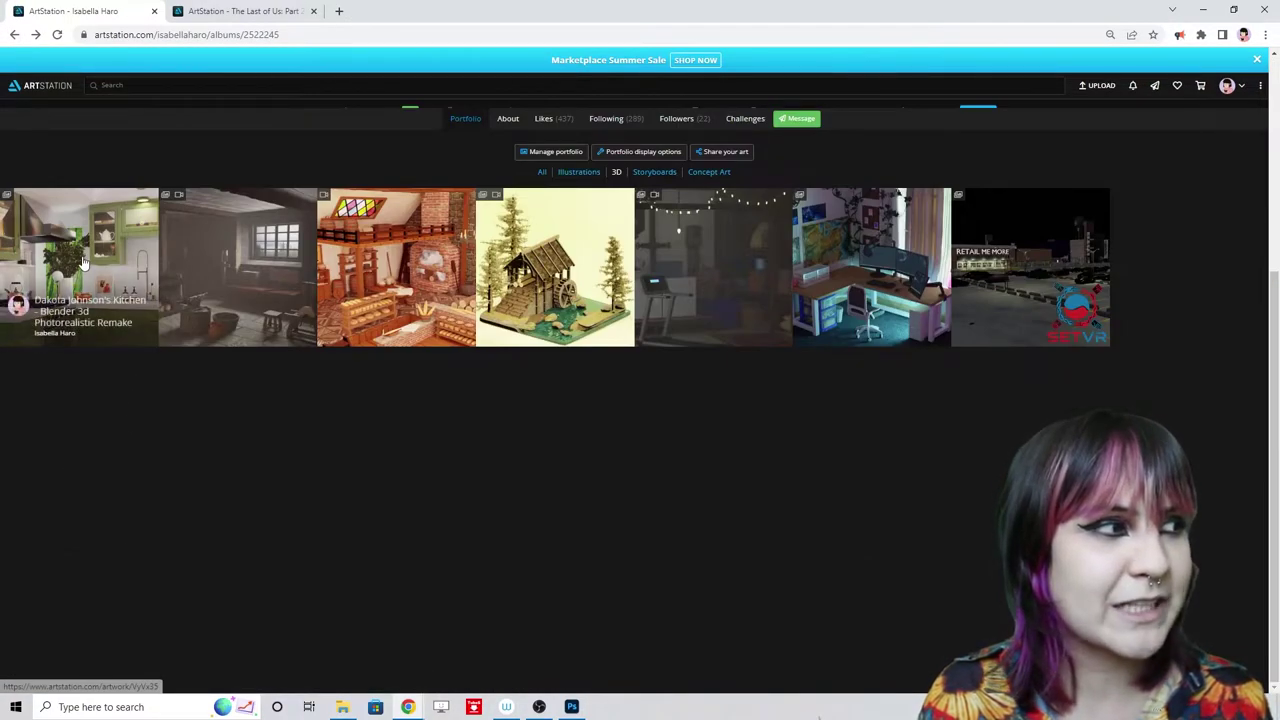
- Open the Dakota Johnson's Kitchen project and review its final render, reference photo and process GIF
click(84, 262)
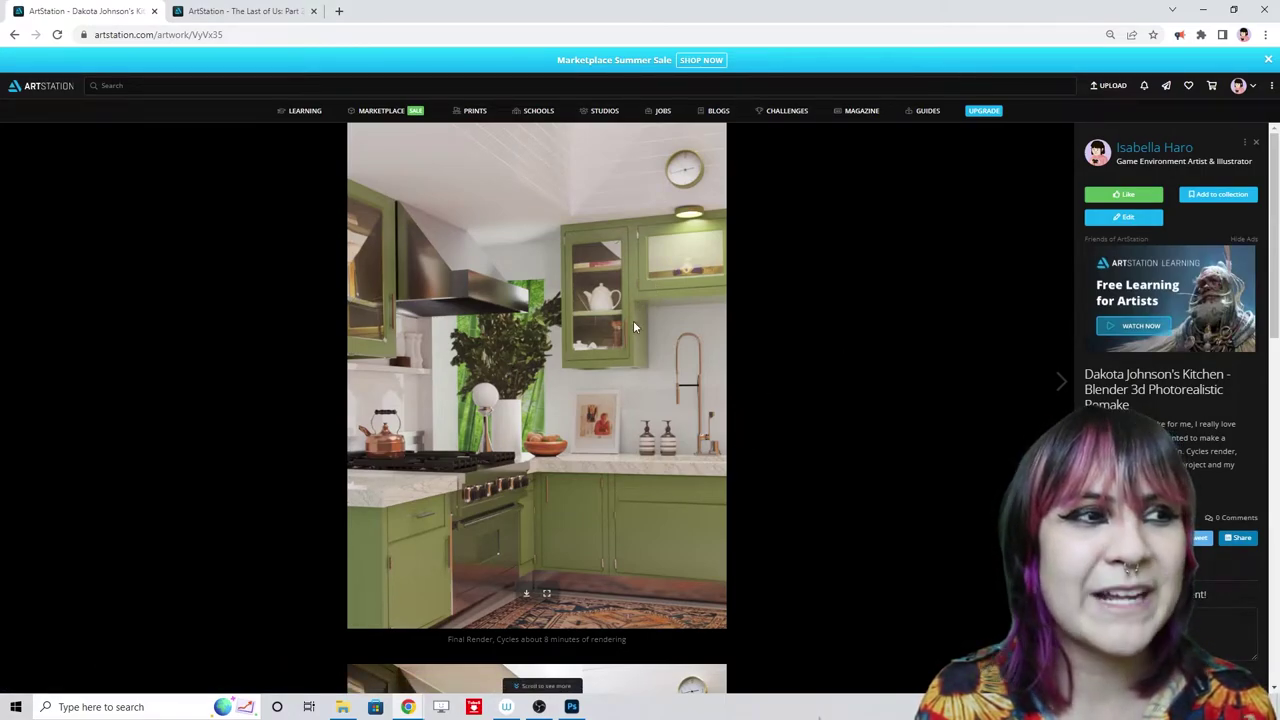
scroll(797, 410, down, 5)
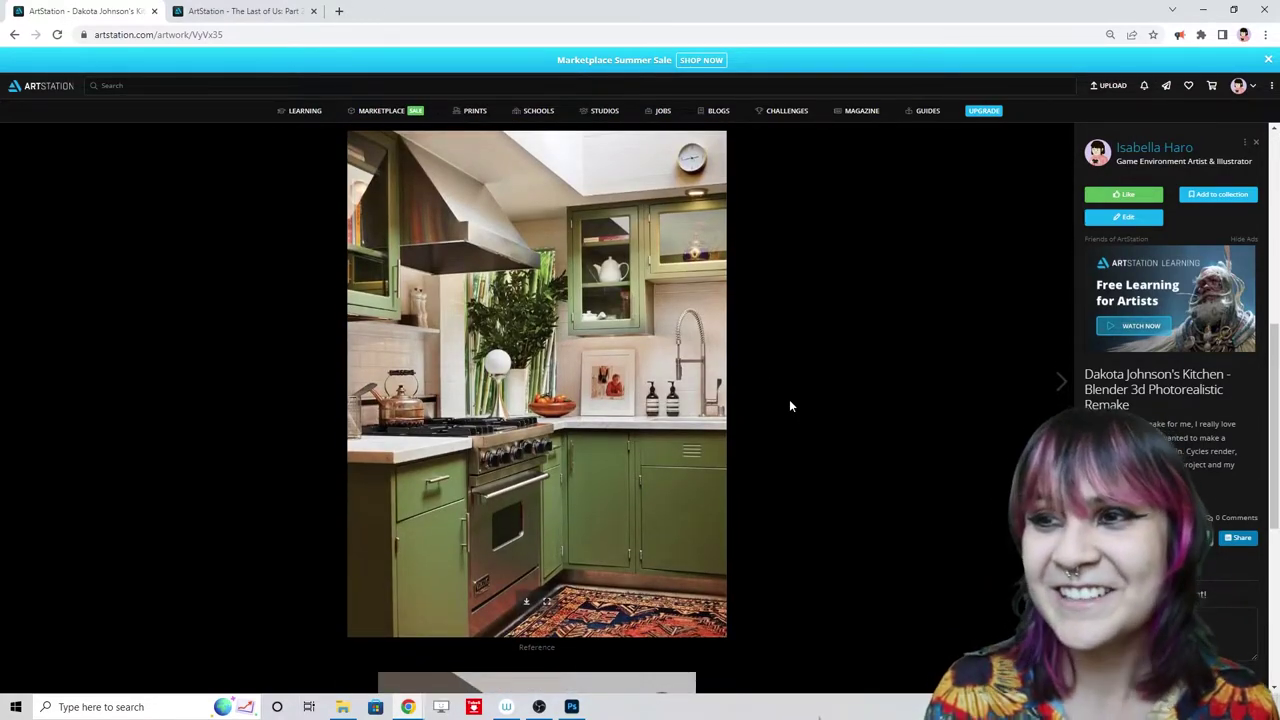
scroll(790, 445, down, 4)
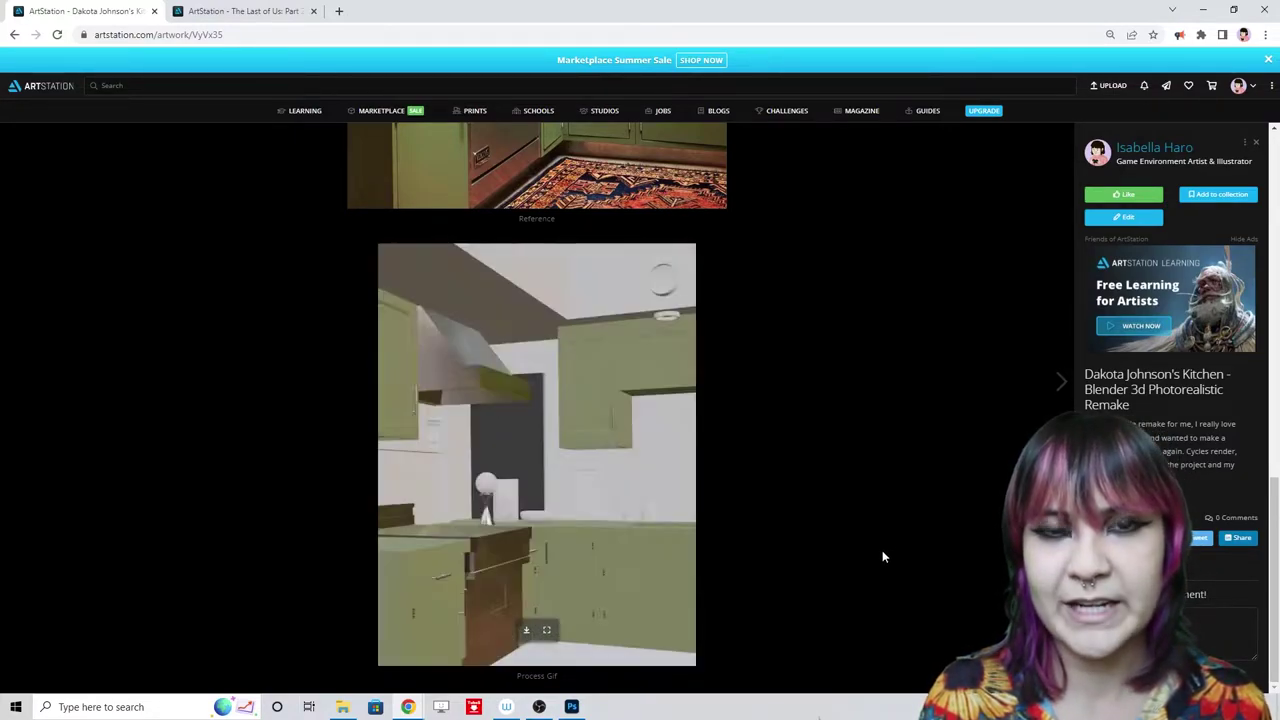
- Glance at the Naughty Dog artist's portfolio grid for comparison, and return to the kitchen project's final render
key(ctrl+Tab)
scroll(92, 73, down, 1)
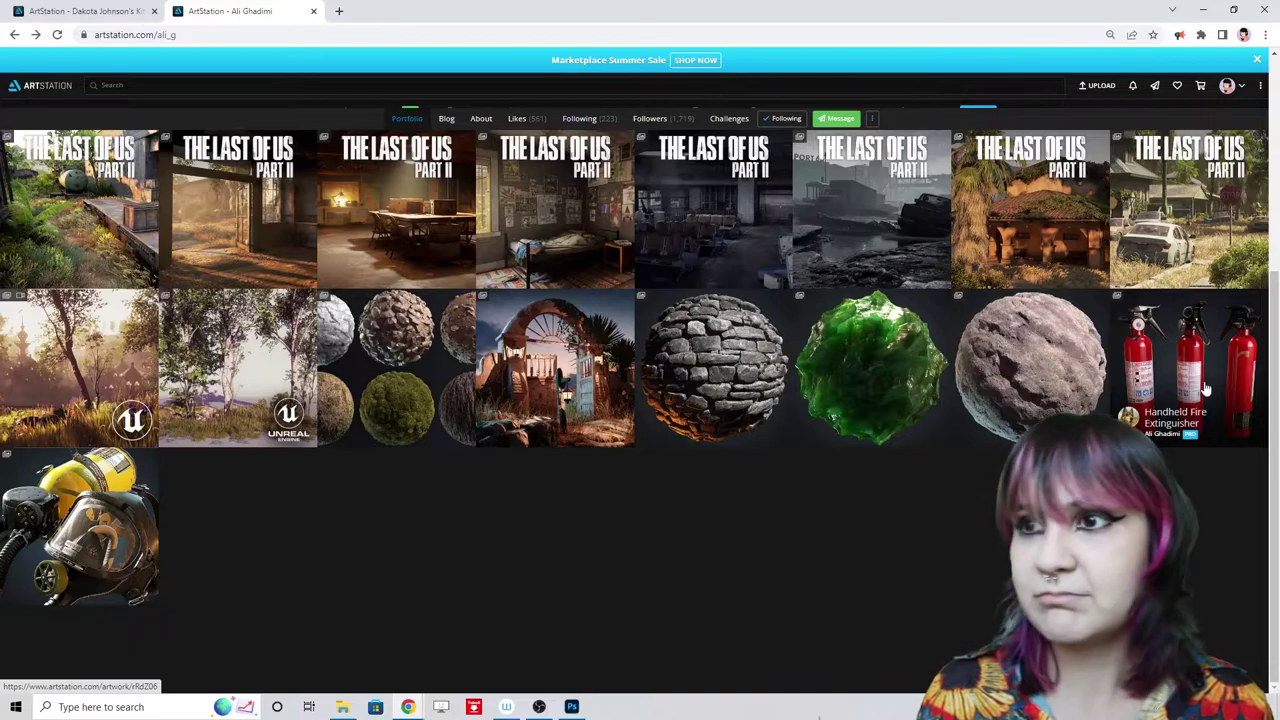
key(ctrl+Tab)
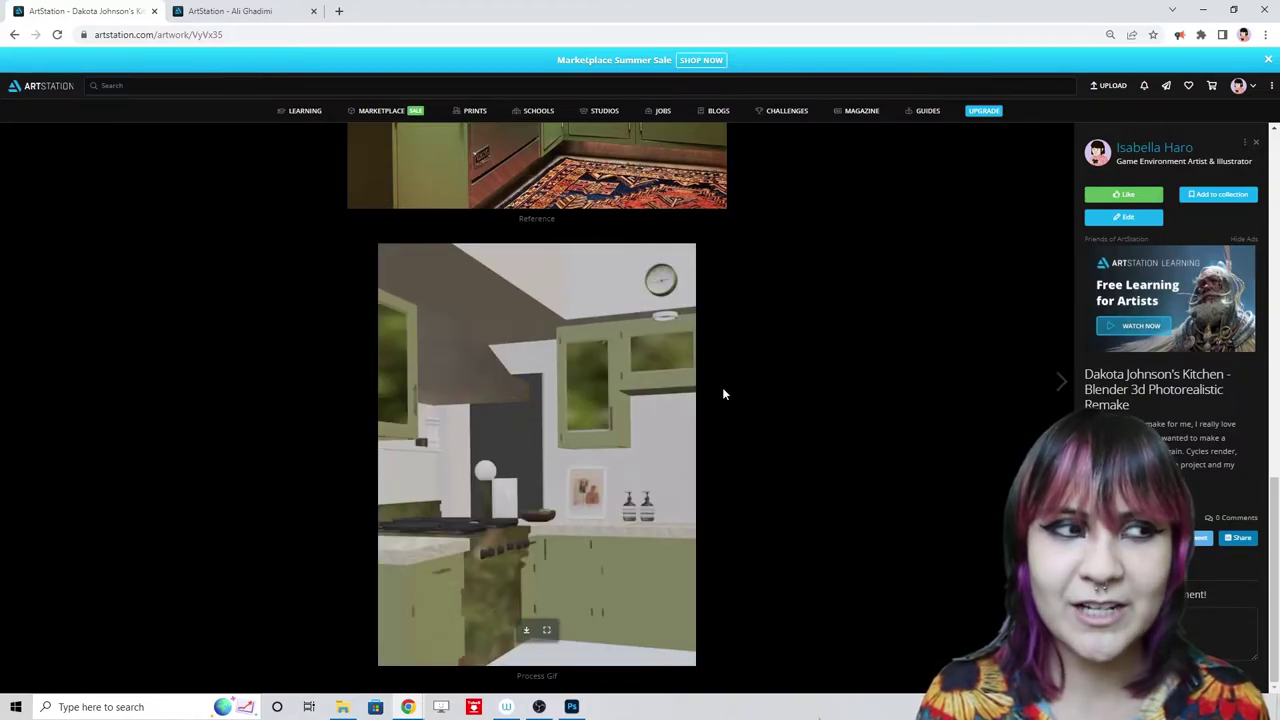
scroll(660, 458, up, 10)
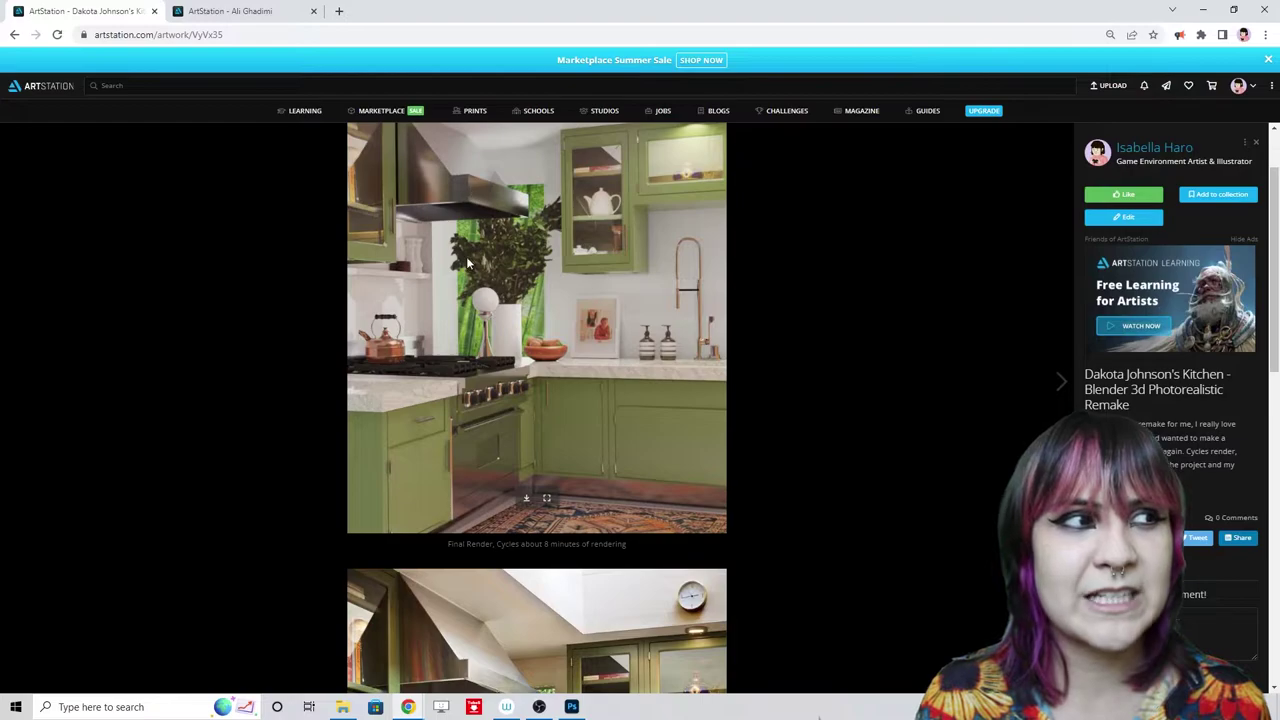
- Compare the kitchen project's final render with the reference photo below it, ending on the final render
scroll(488, 465, down, 2)
scroll(492, 277, up, 2)
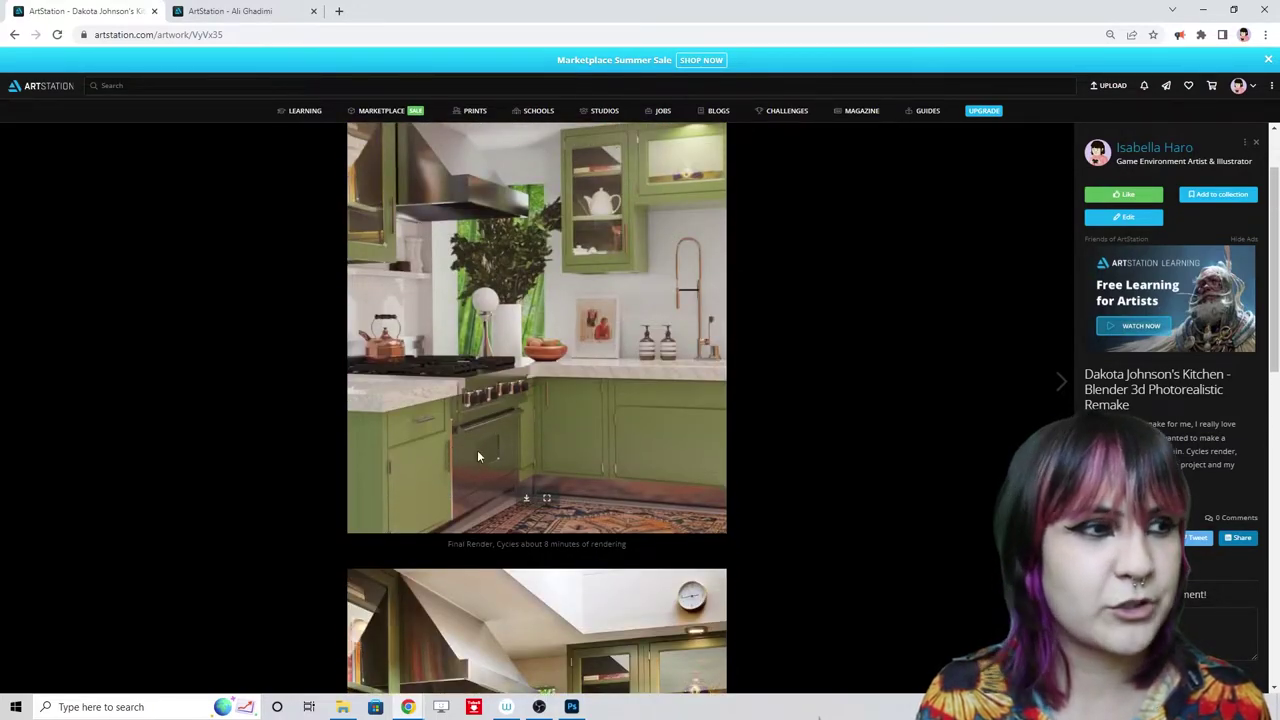
scroll(680, 437, down, 2)
scroll(607, 497, down, 1)
scroll(607, 497, down, 1)
scroll(660, 460, up, 4)
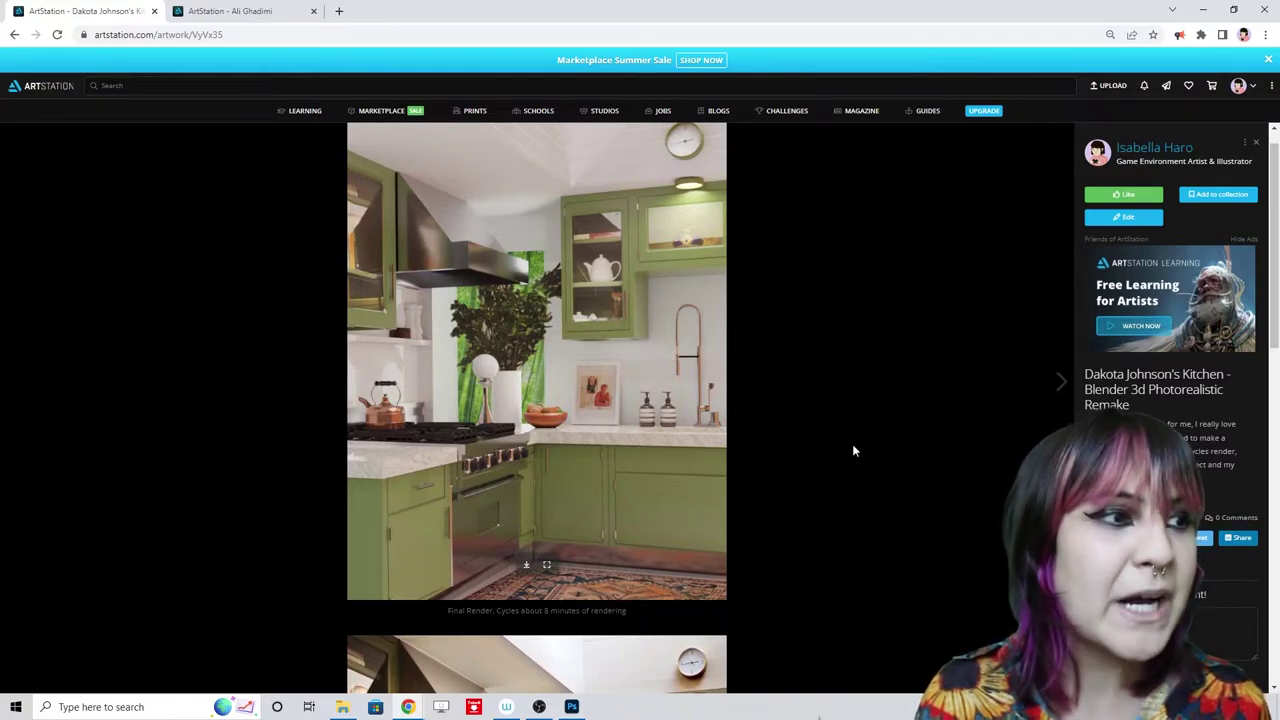
scroll(815, 440, up, 1)
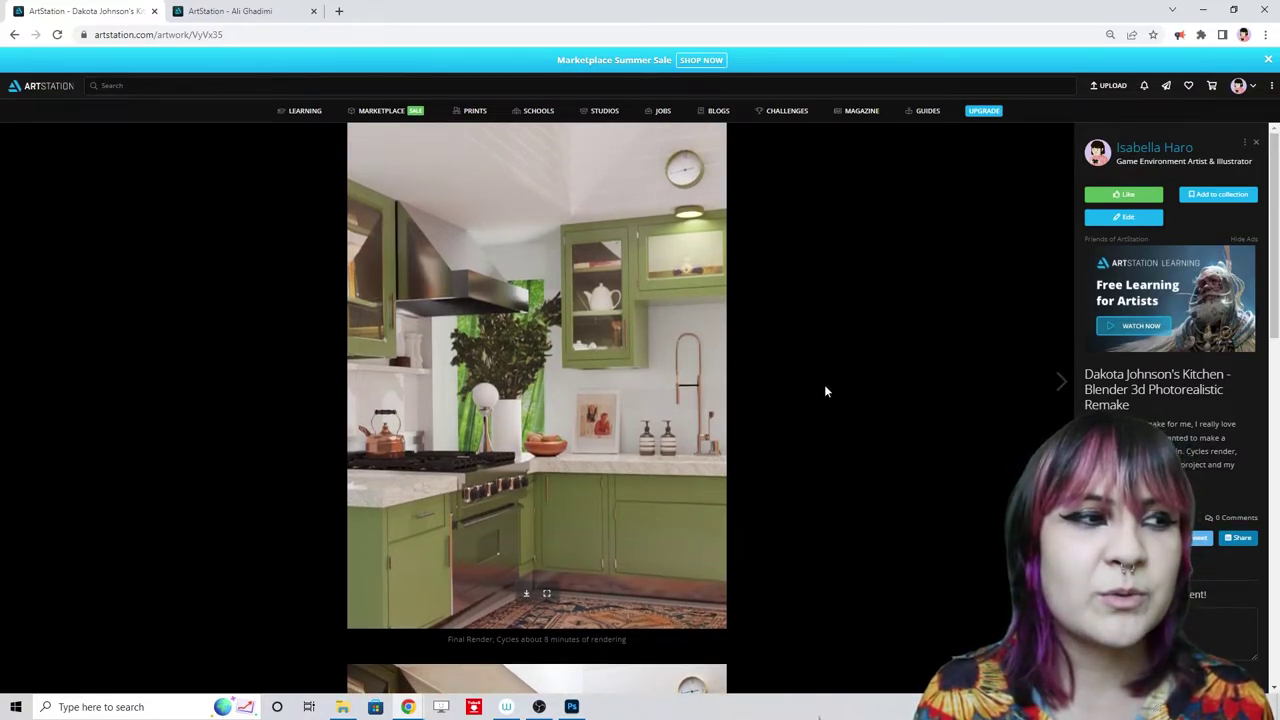
scroll(716, 440, down, 3)
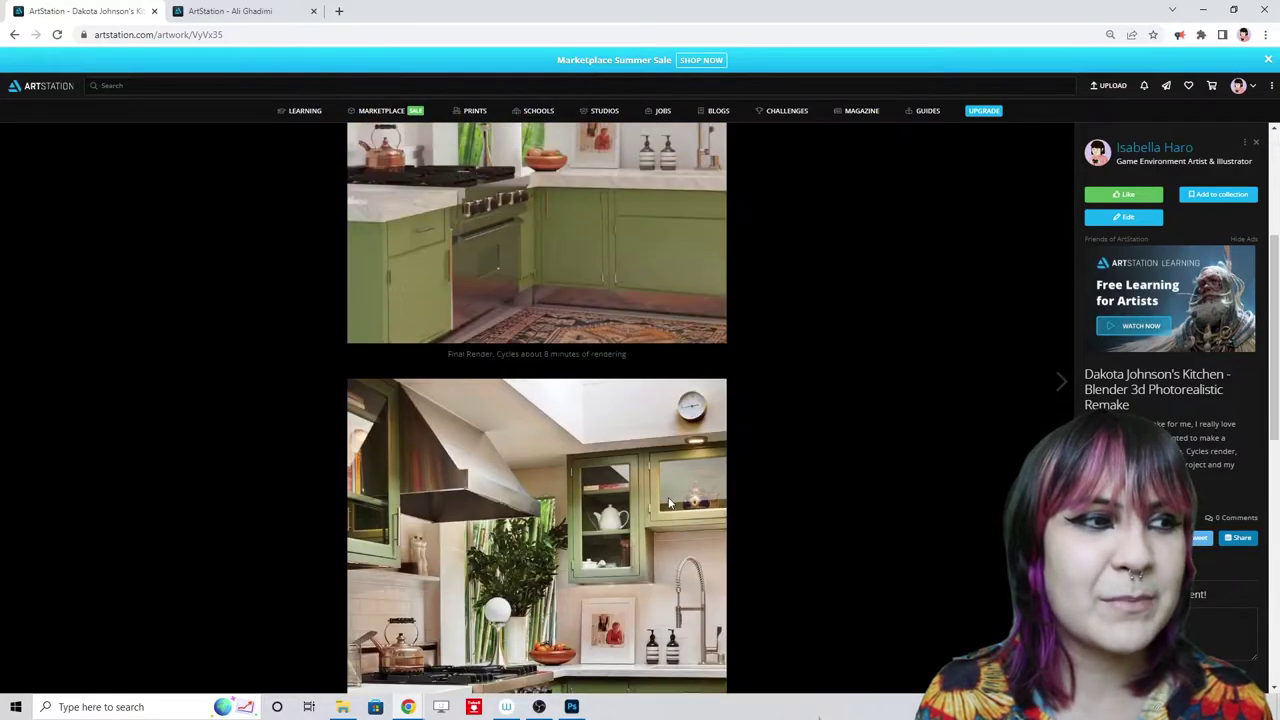
scroll(701, 471, up, 3)
scroll(668, 497, down, 1)
scroll(670, 504, down, 1)
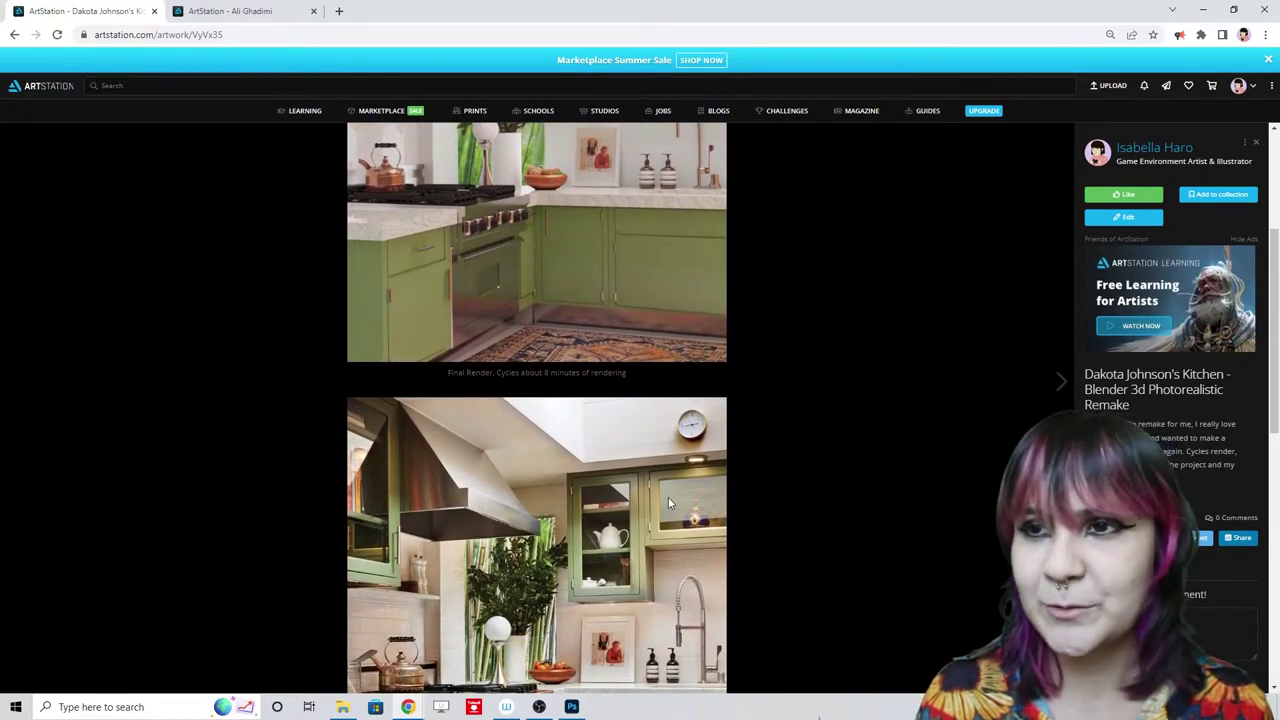
scroll(668, 497, up, 2)
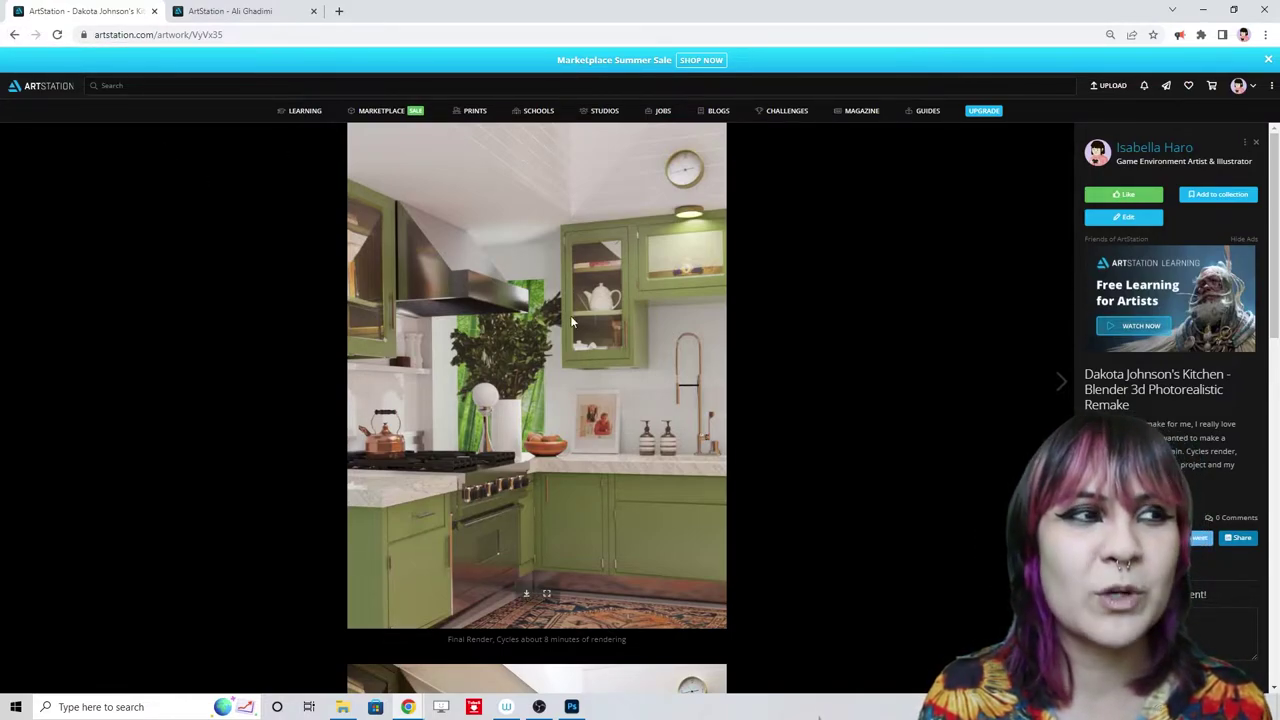
- Glance at the professional environment artist's portfolio grid for comparison, and return to the 3D album
click(242, 10)
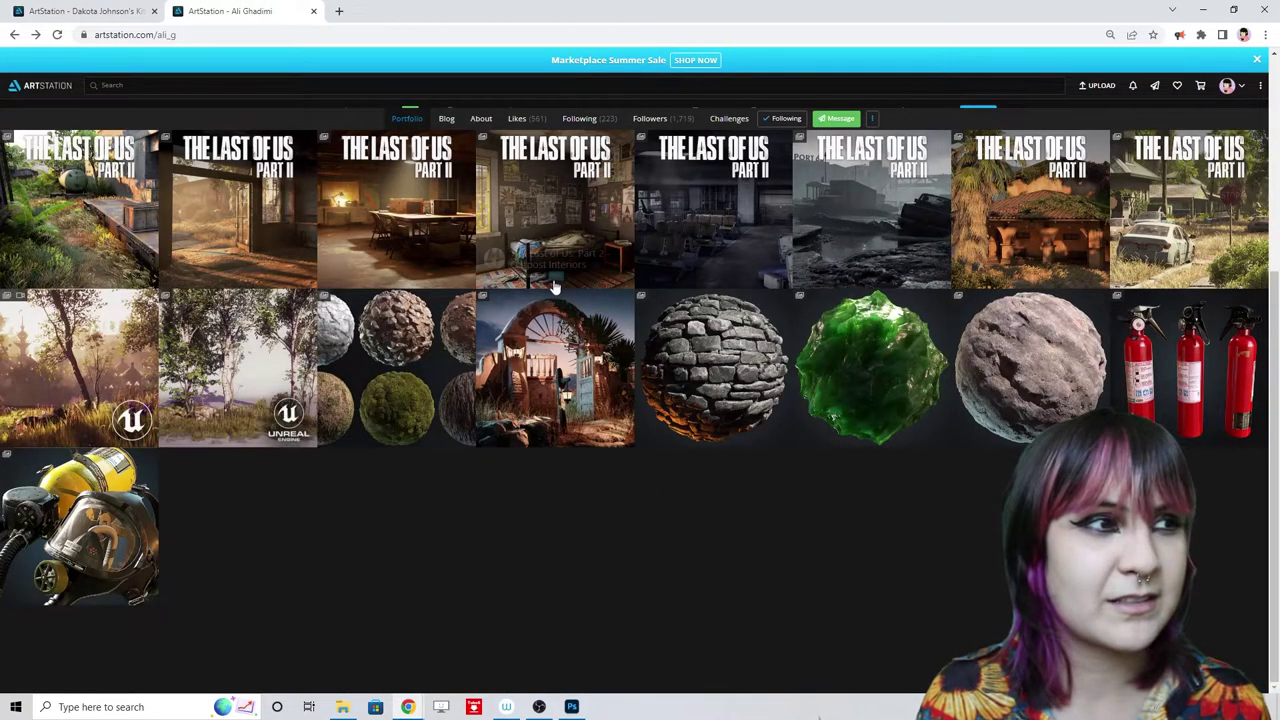
click(70, 11)
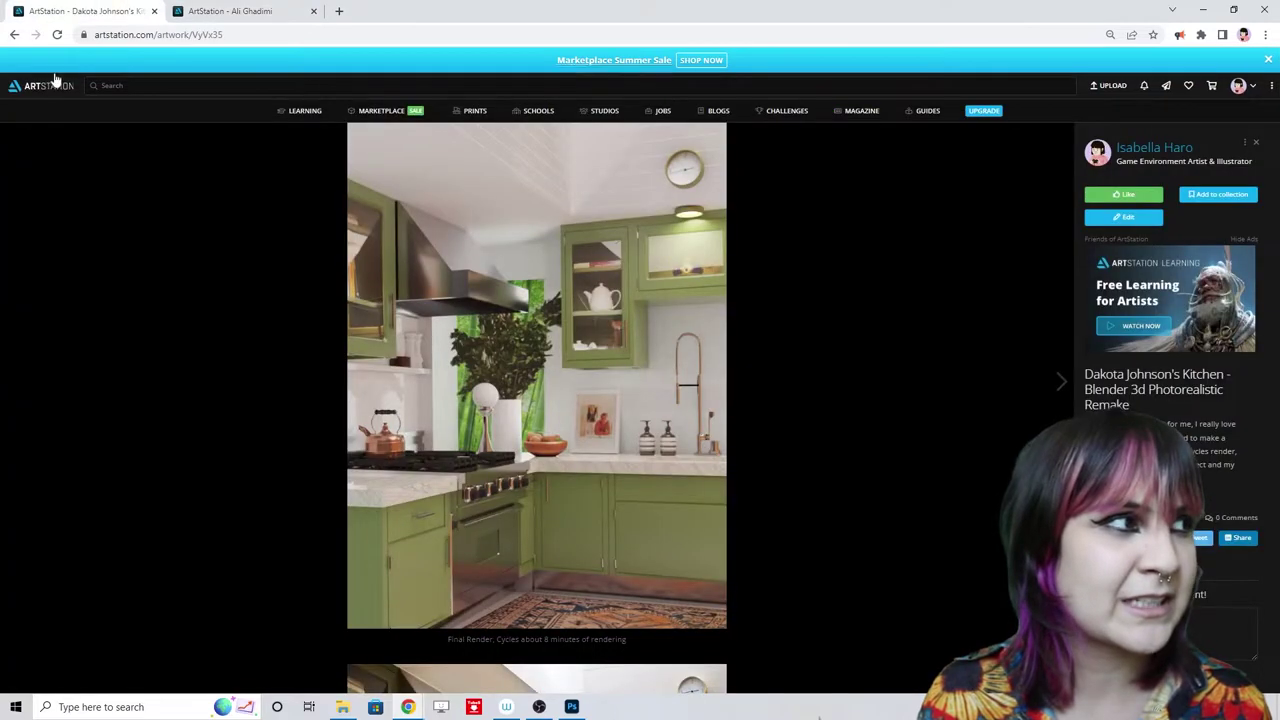
click(14, 35)
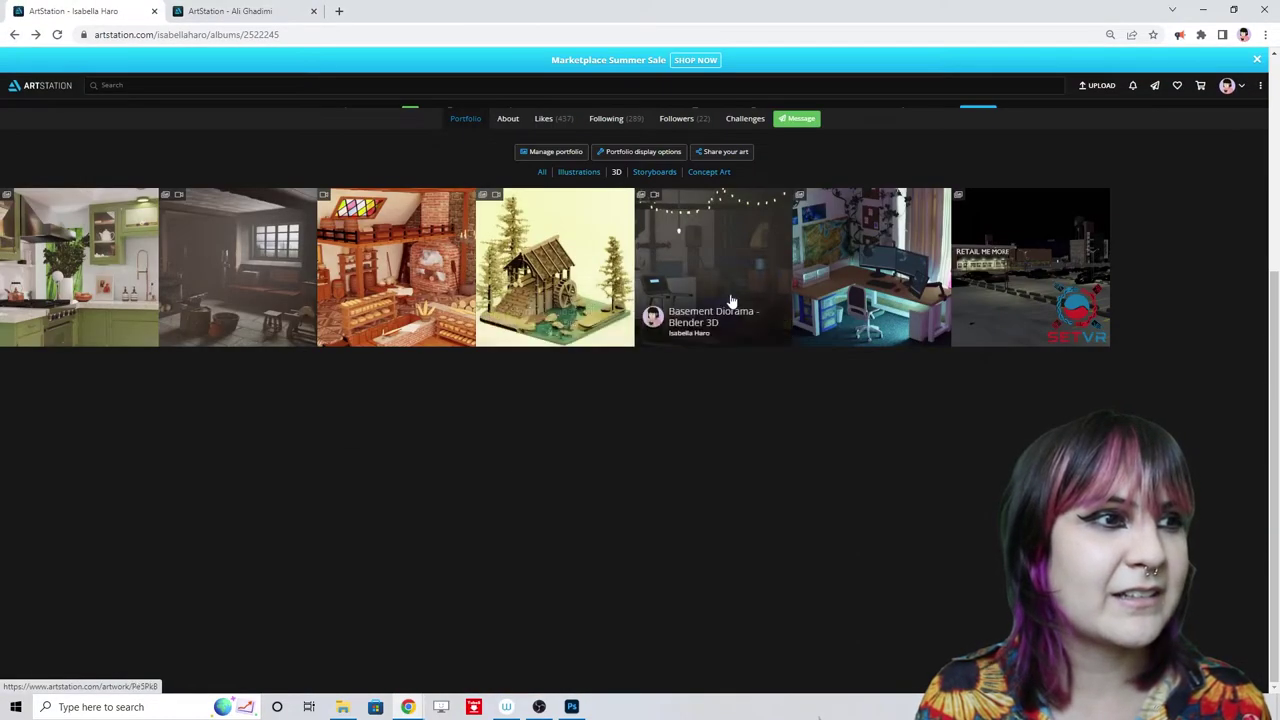
- Open the Basement Diorama - Blender 3D project and review its main render and description
click(731, 301)
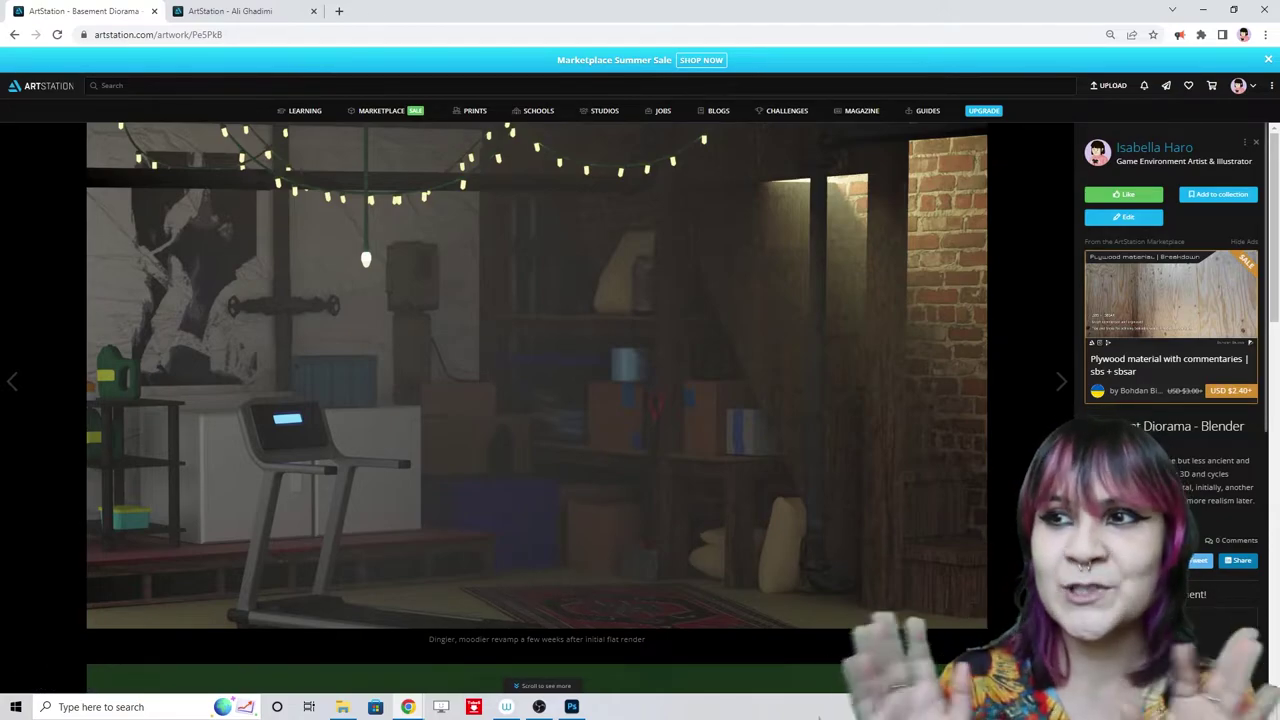
scroll(1062, 413, down, 1)
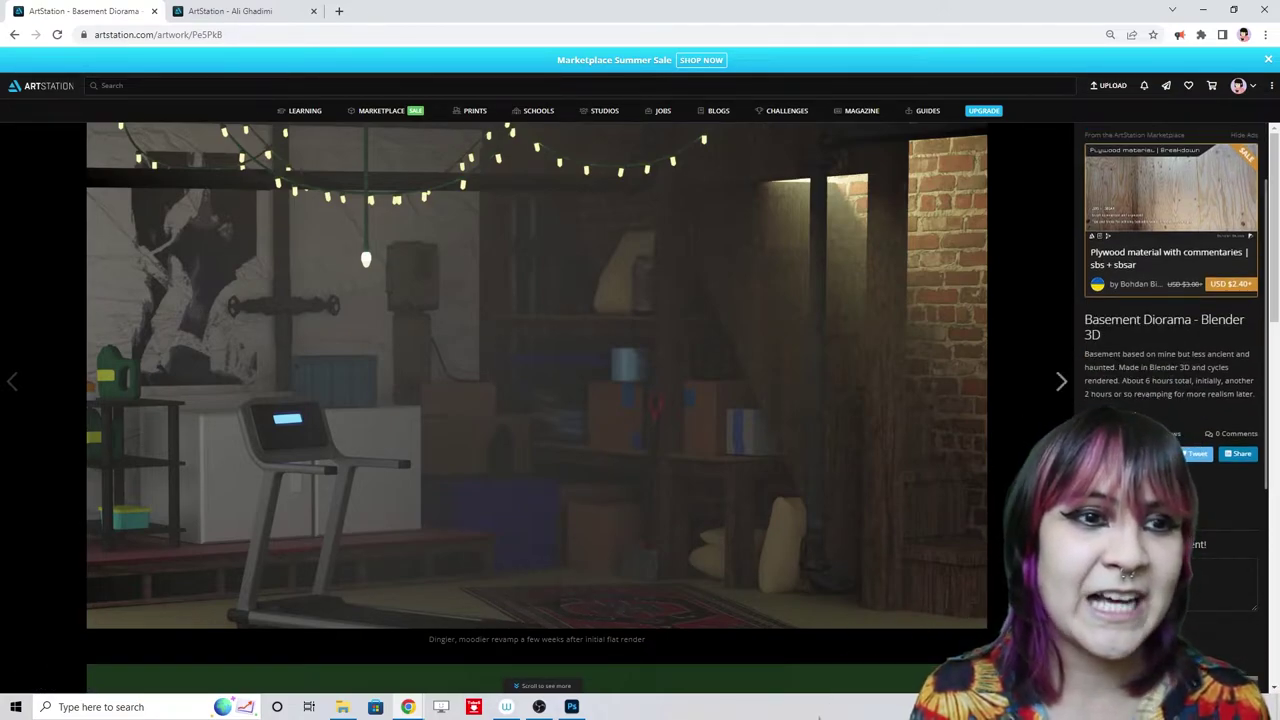
scroll(1186, 386, up, 1)
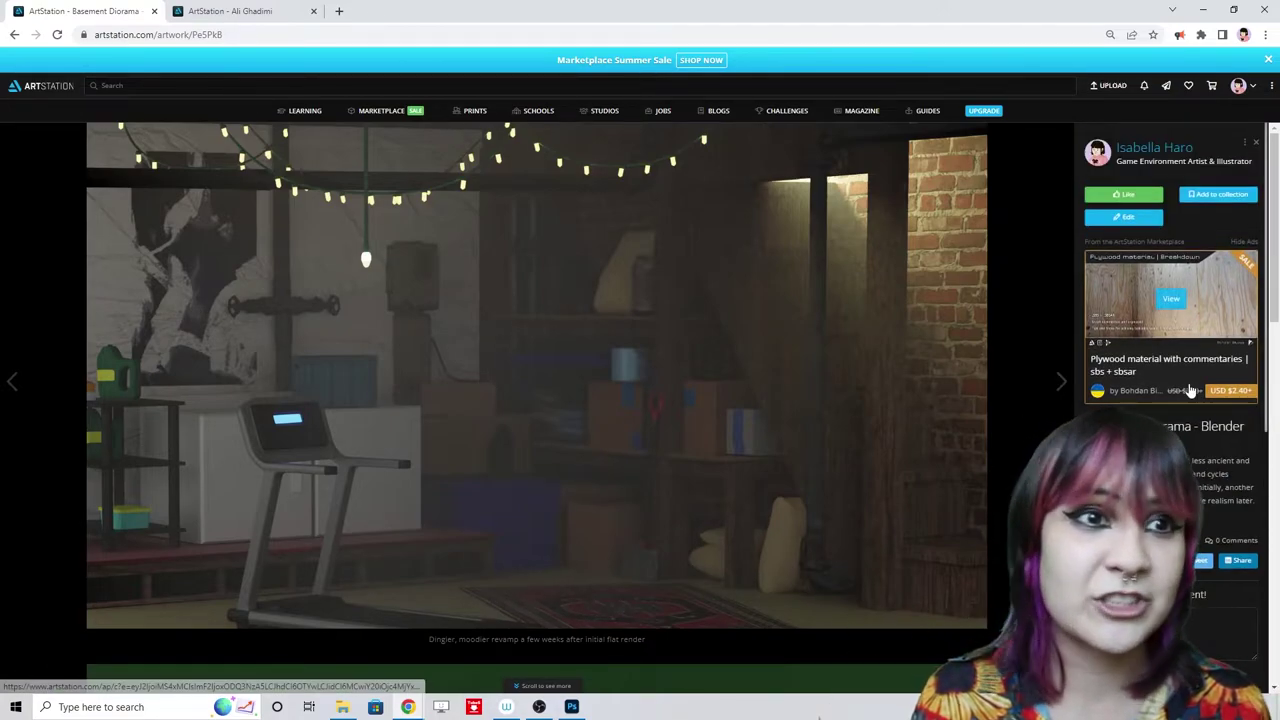
- Edit the Basement Diorama project to set its publish status to Not published, save it, and return to the 3D album
click(1136, 219)
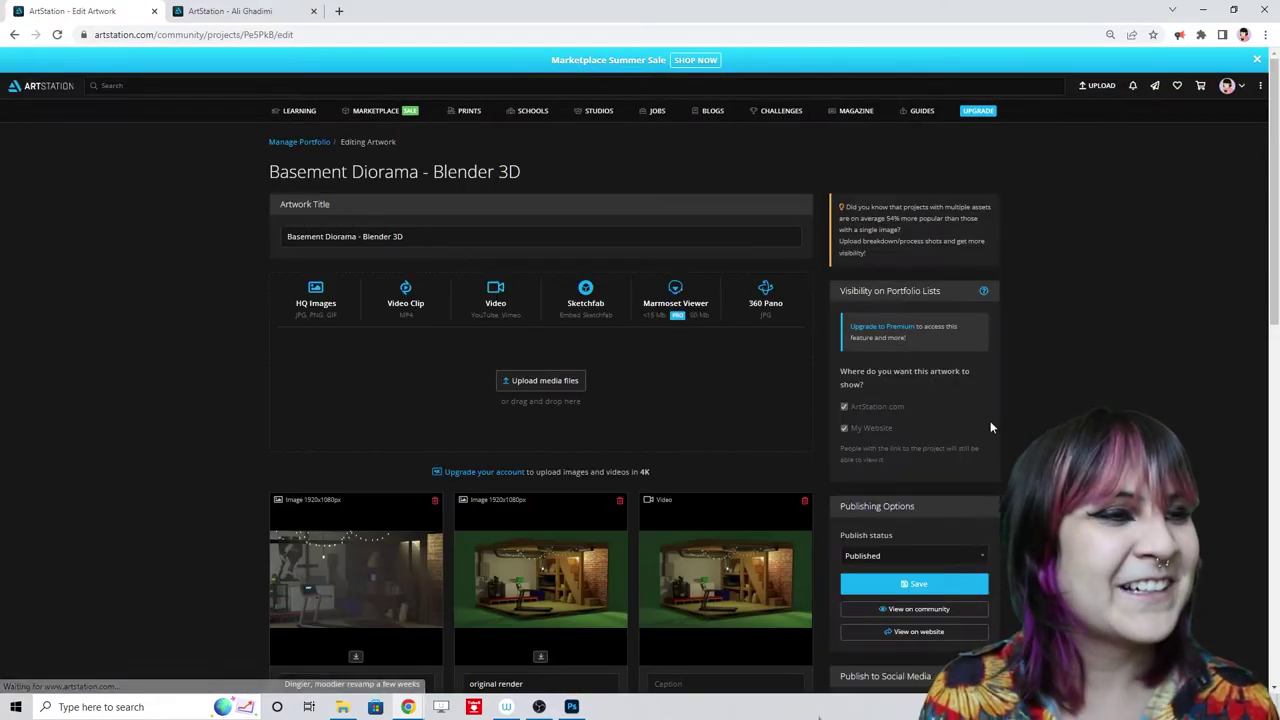
scroll(962, 498, down, 3)
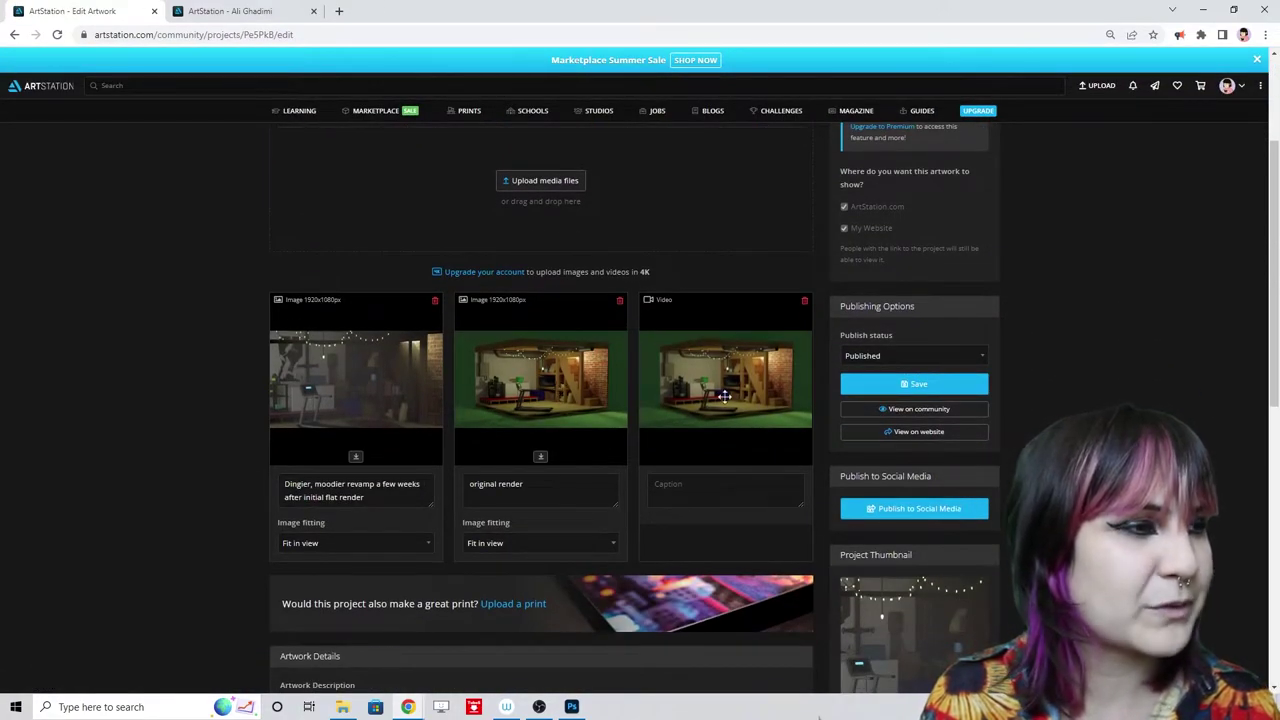
click(975, 358)
click(945, 396)
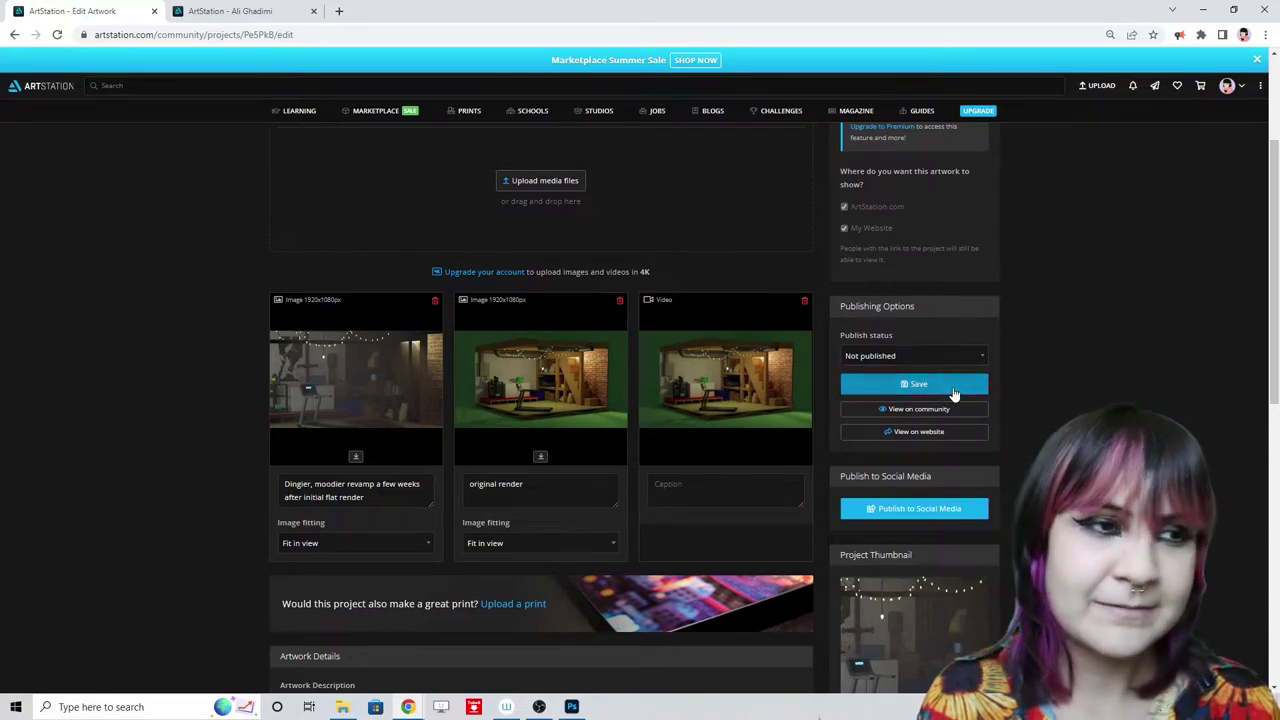
click(914, 384)
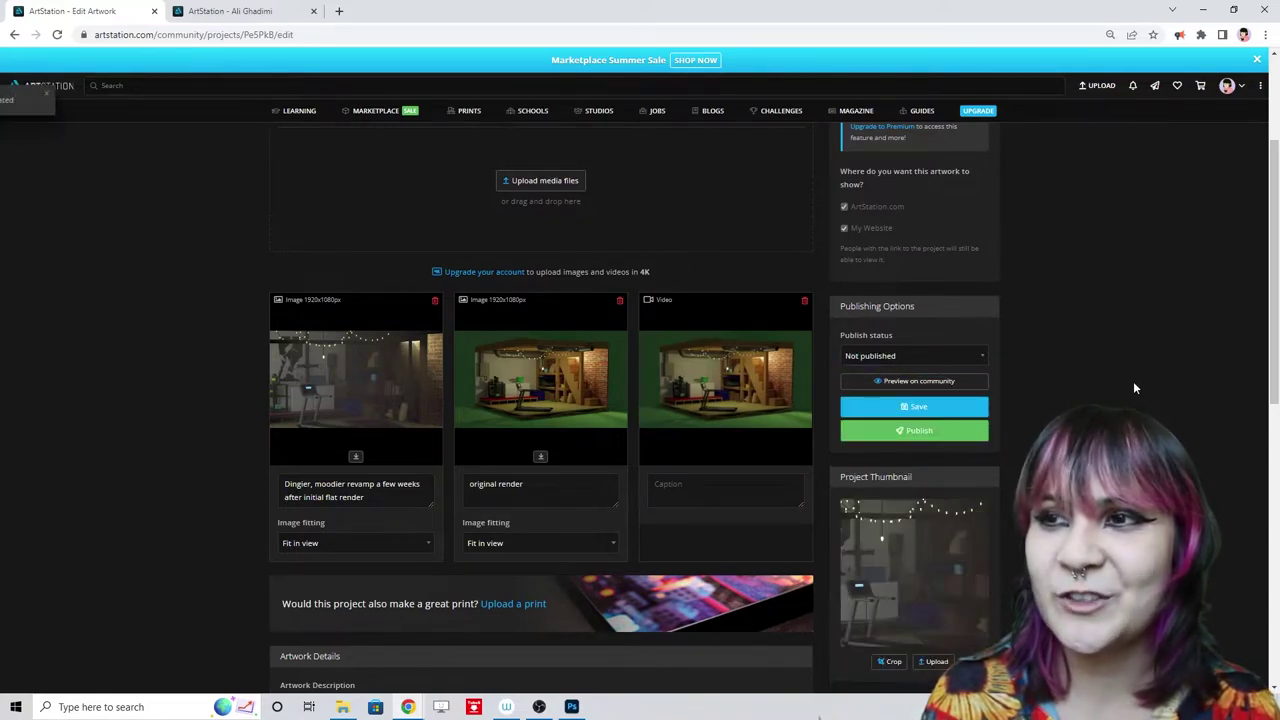
click(15, 35)
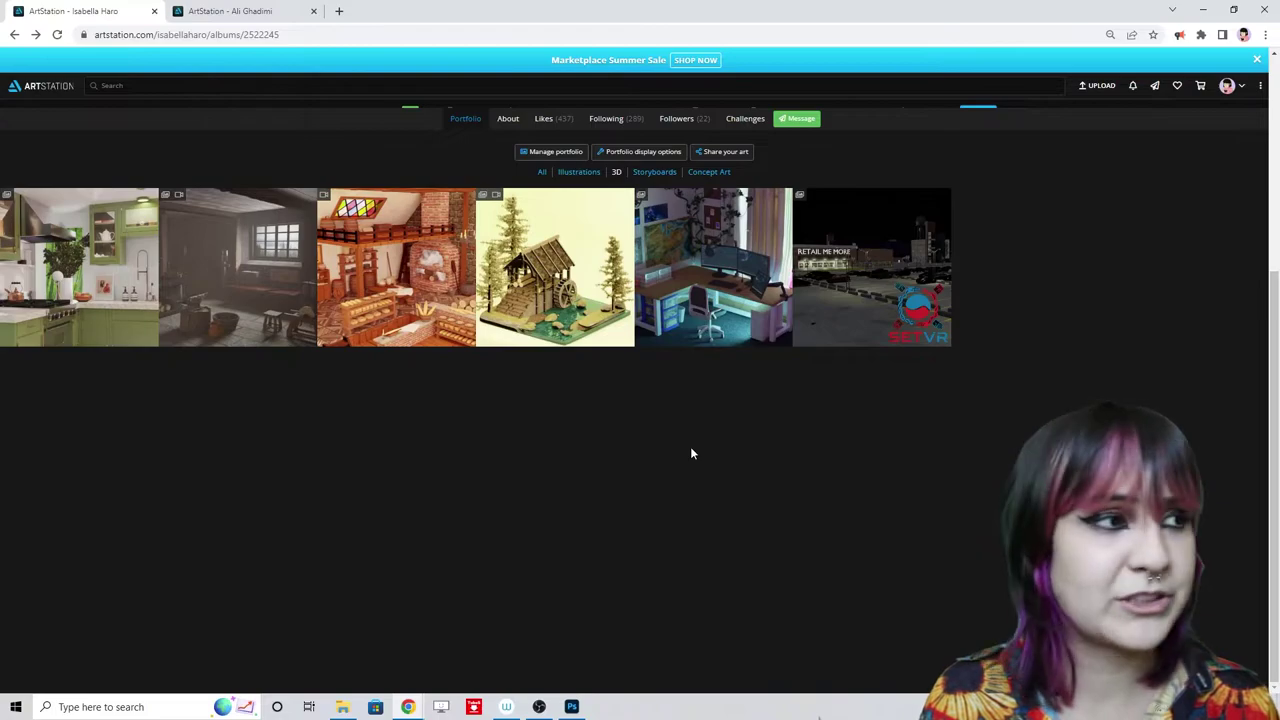
- Open the Fantasy Bakery project to review its finished render and speedbuild video, and return to the 3D album's artworks
click(420, 295)
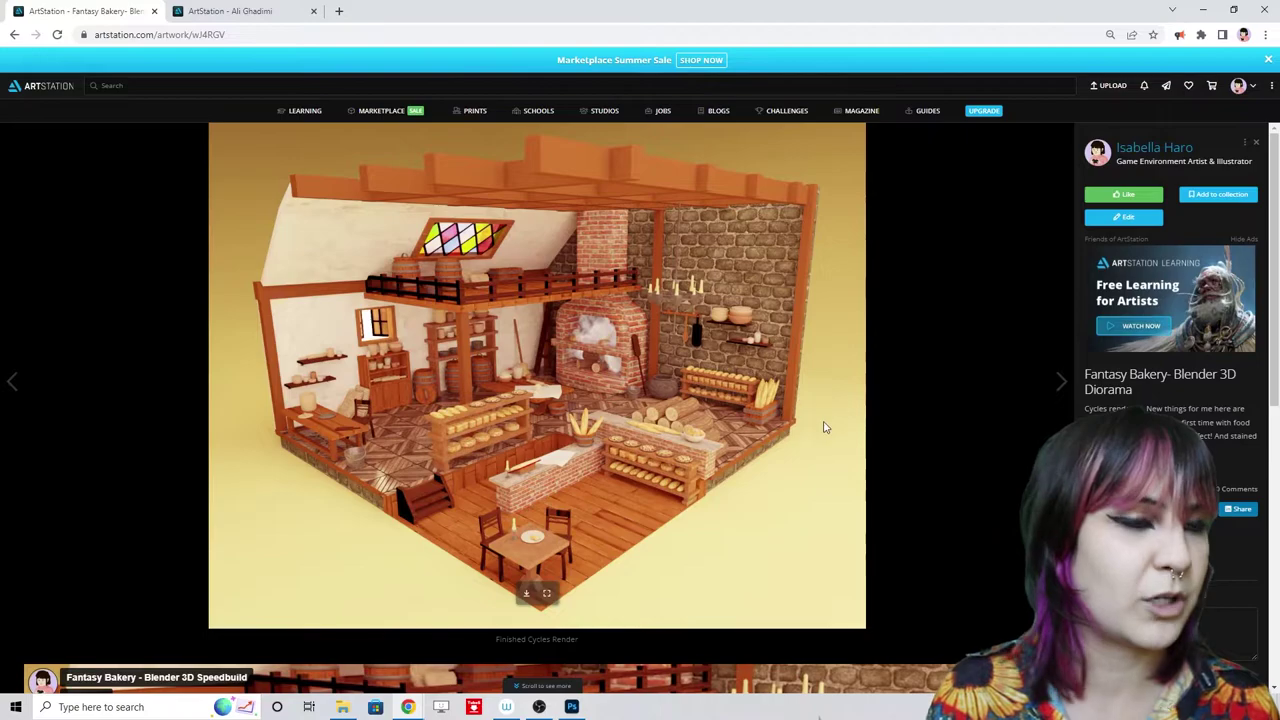
scroll(798, 425, down, 5)
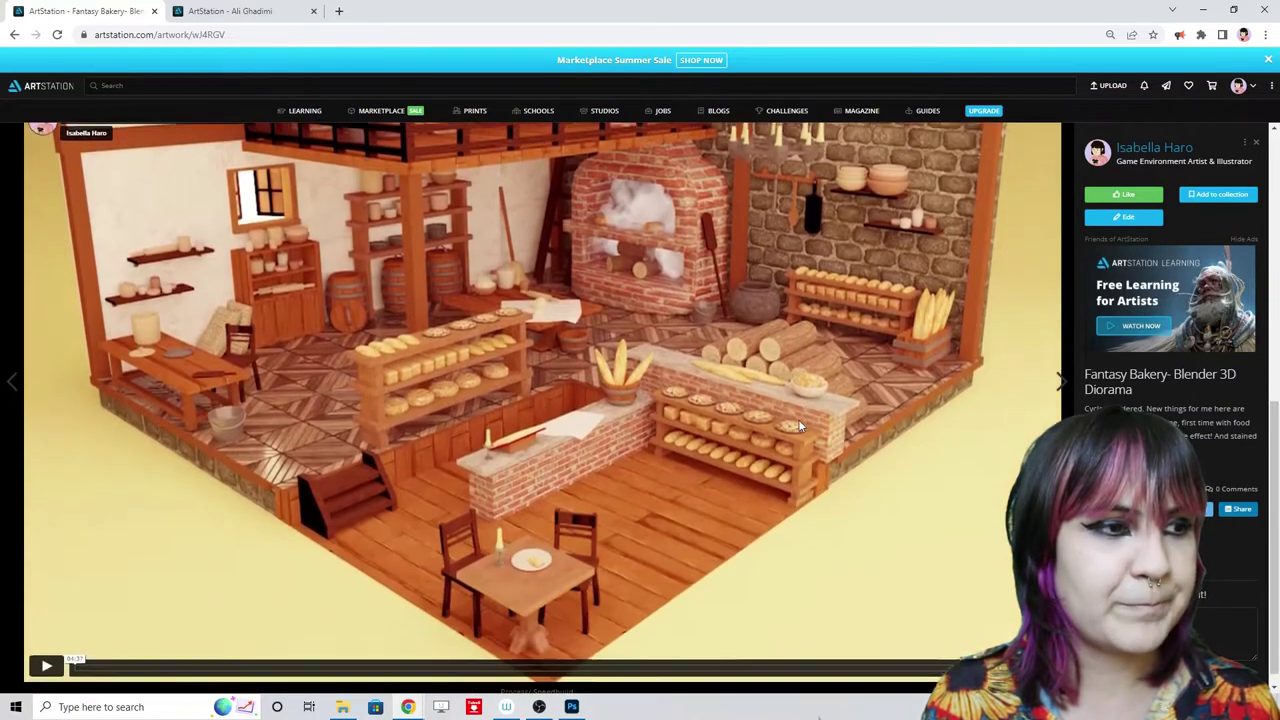
scroll(181, 396, down, 1)
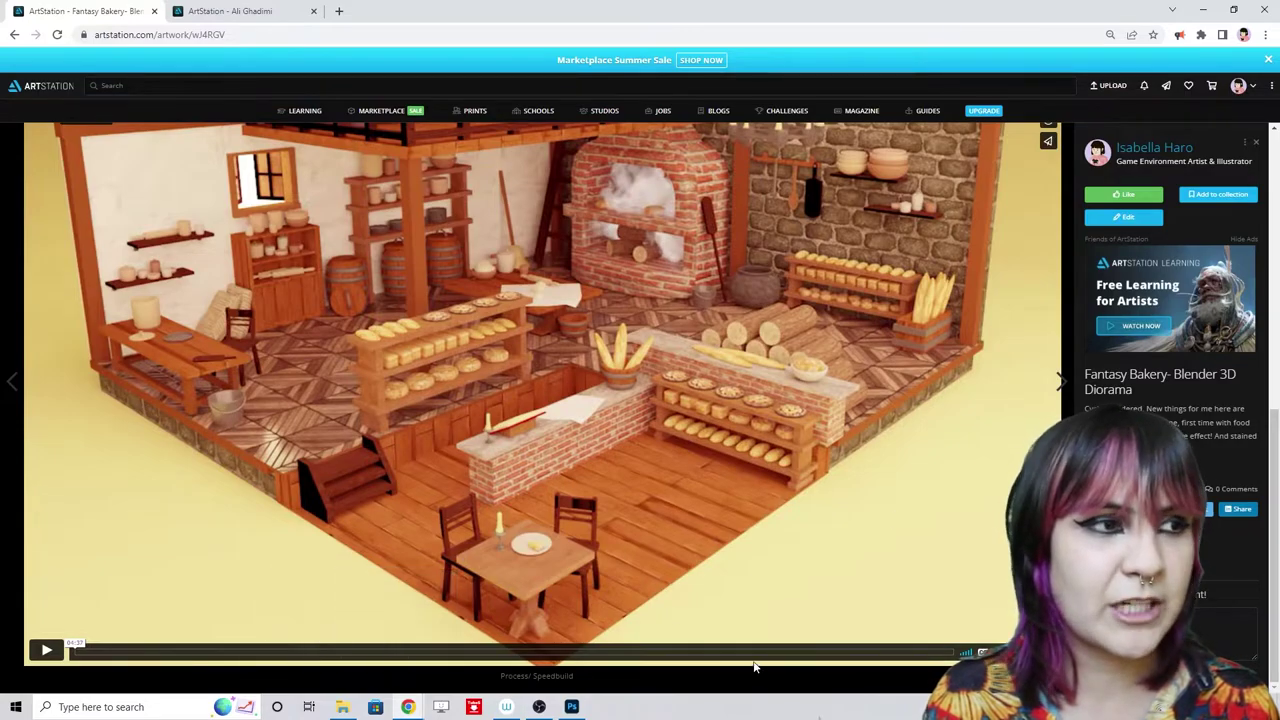
click(15, 34)
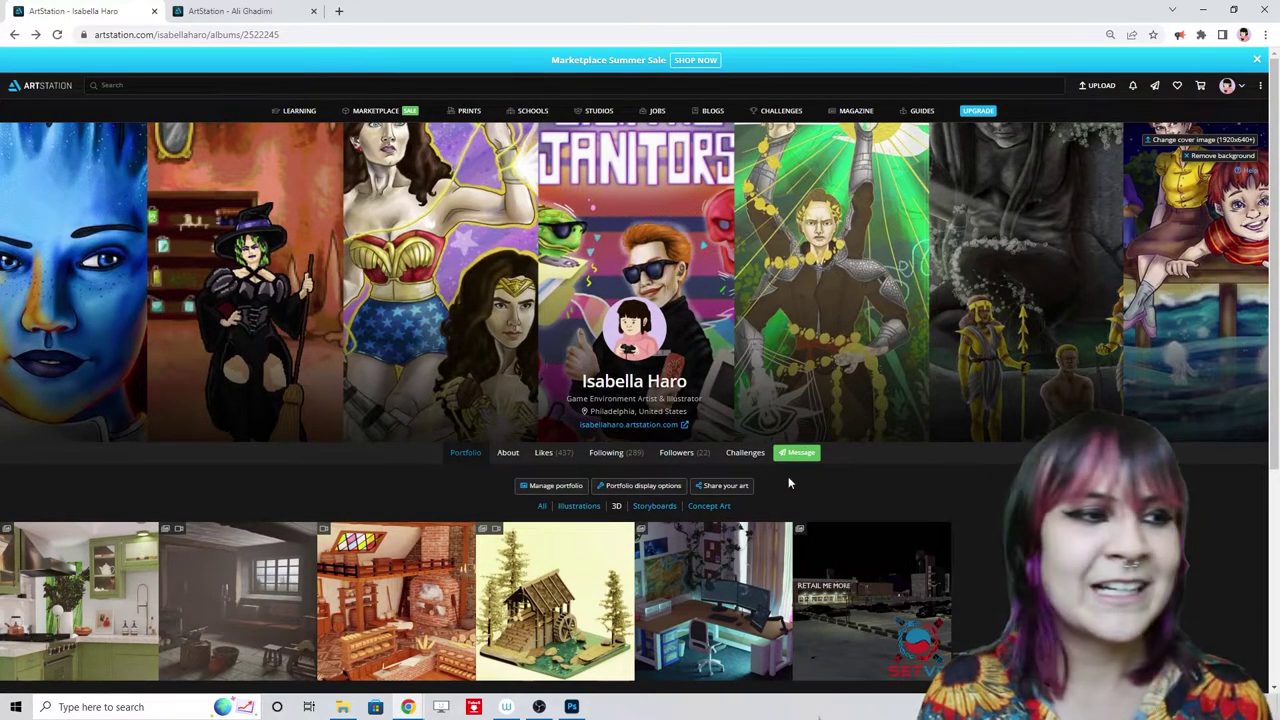
scroll(975, 470, down, 2)
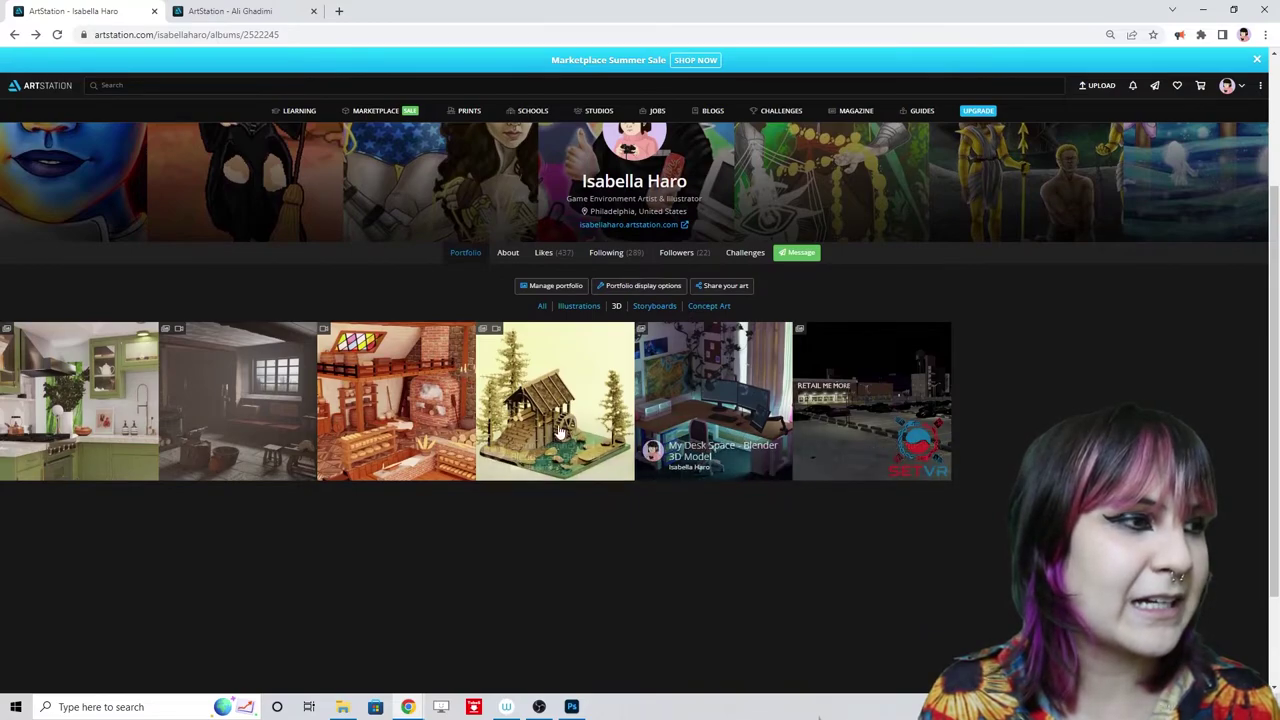
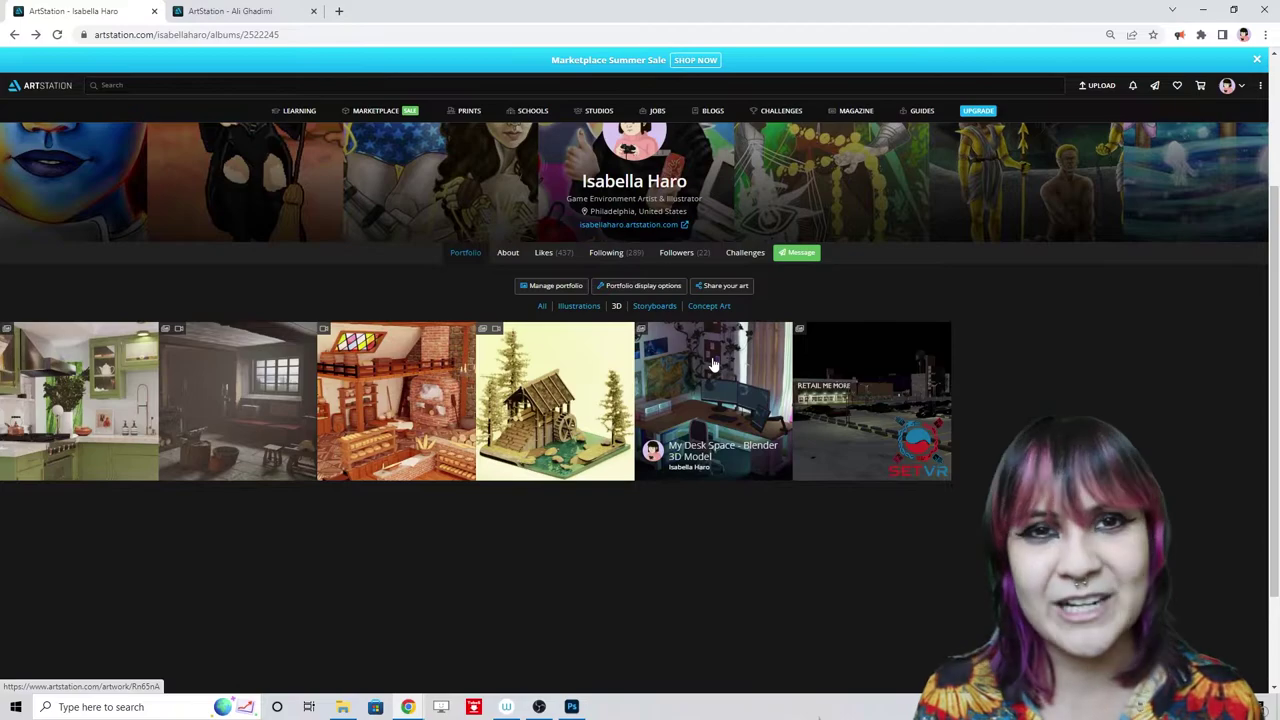
- Open the Mass Effect GDC Narrative Review Poster from the Illustrations album and read its description
click(567, 307)
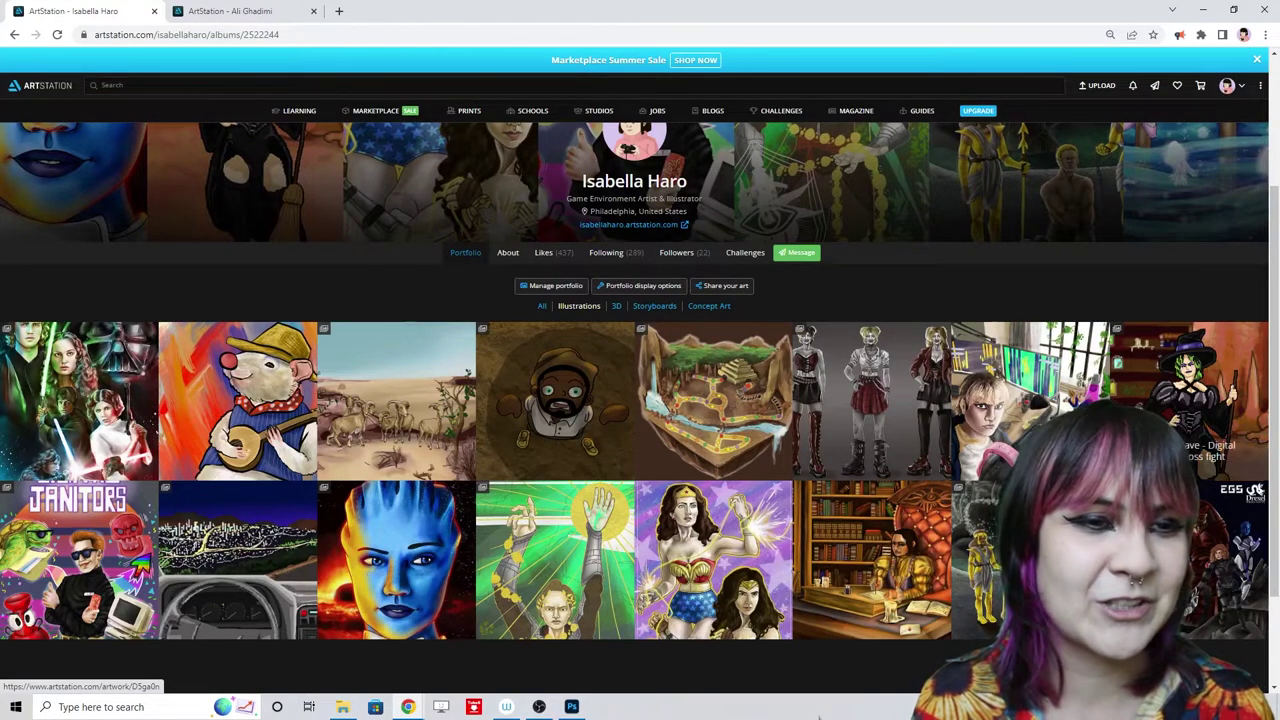
click(1190, 560)
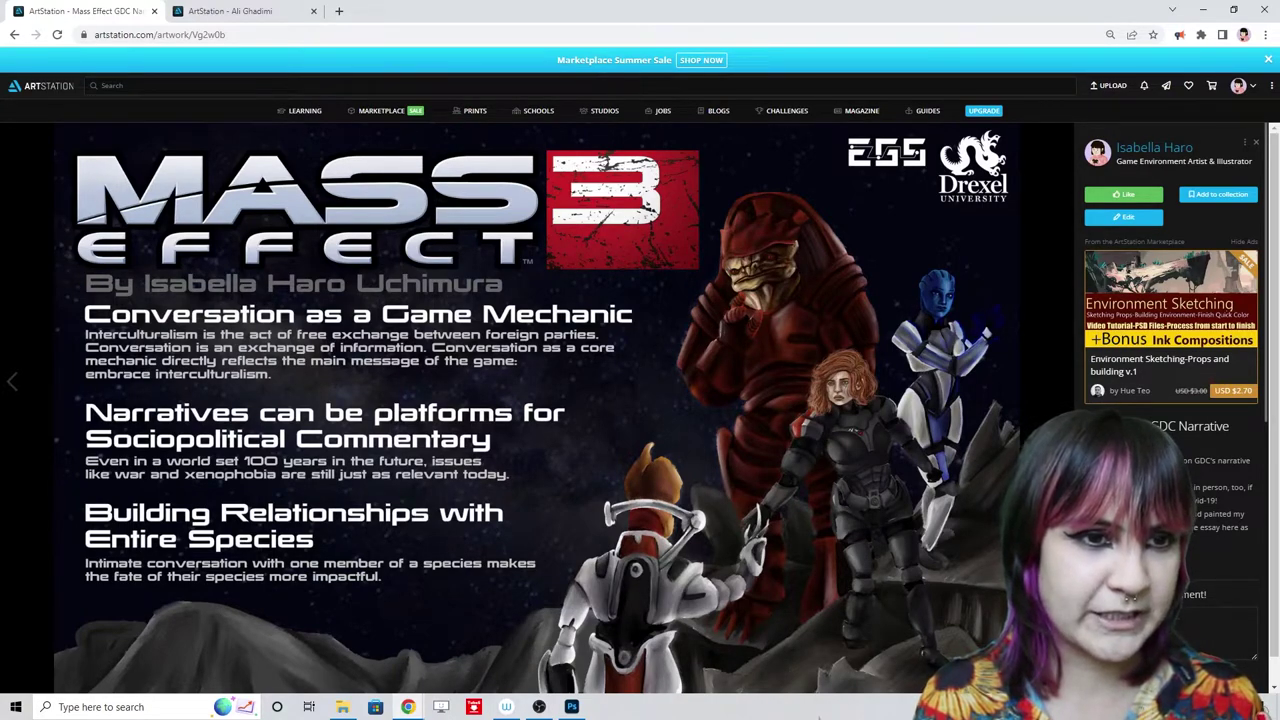
scroll(1170, 400, down, 2)
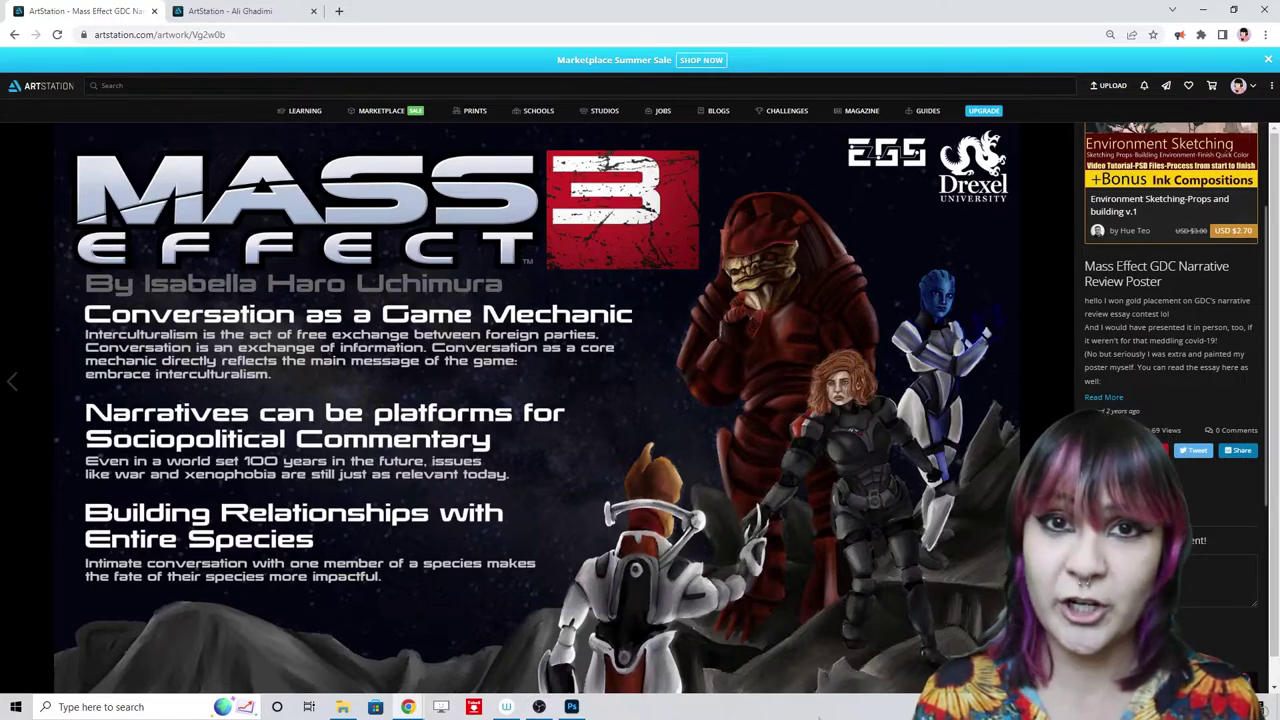
scroll(1170, 300, up, 2)
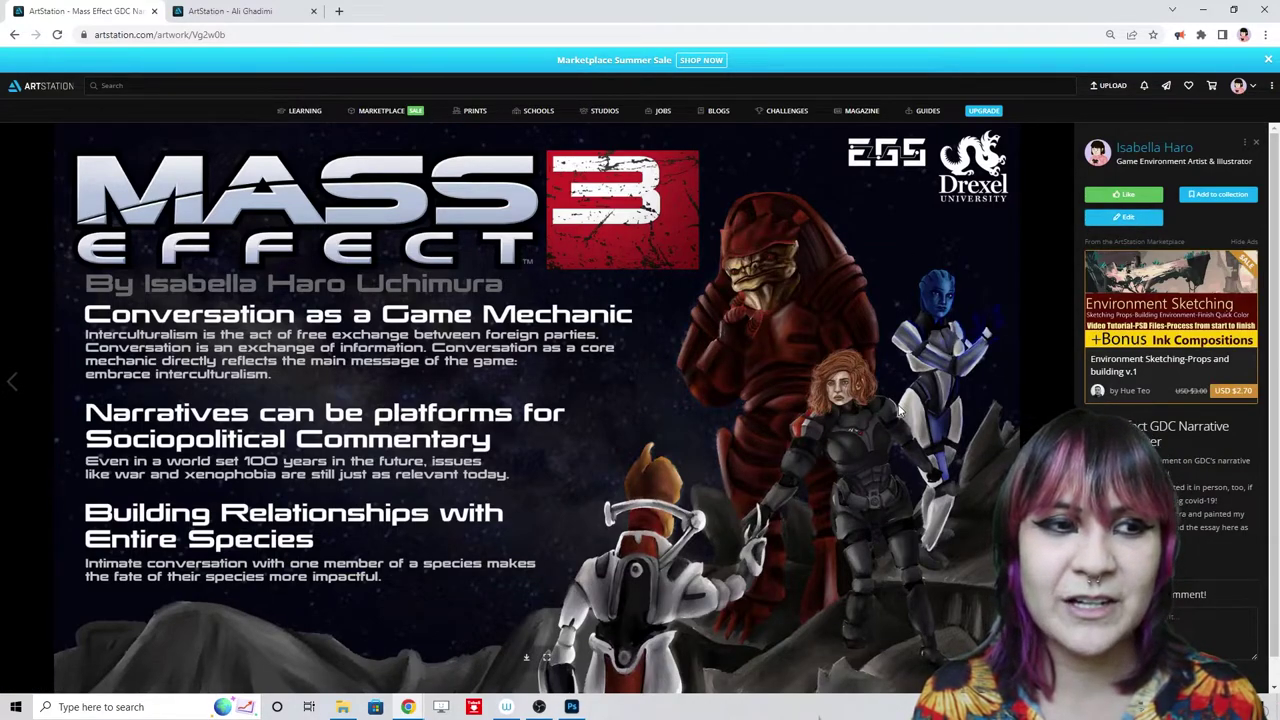
- Edit the Mass Effect poster project to set its publish status to Not published, and save it
click(1122, 220)
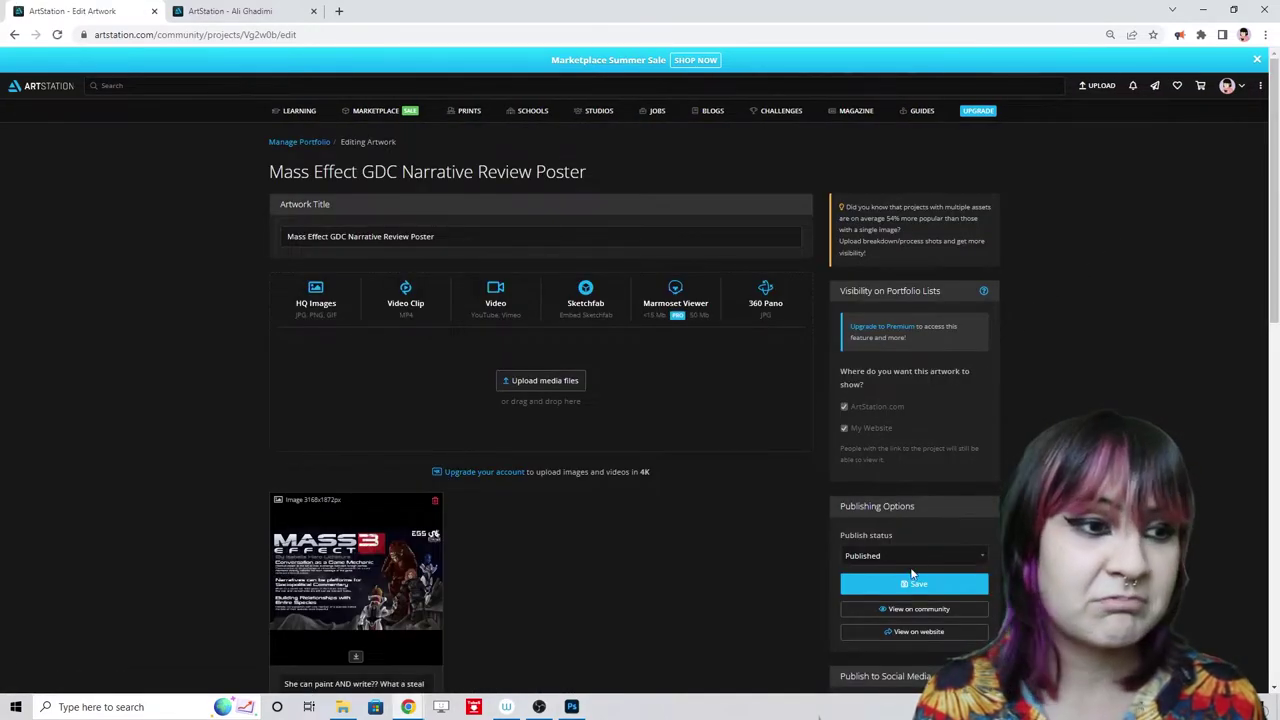
click(912, 556)
click(914, 593)
click(917, 588)
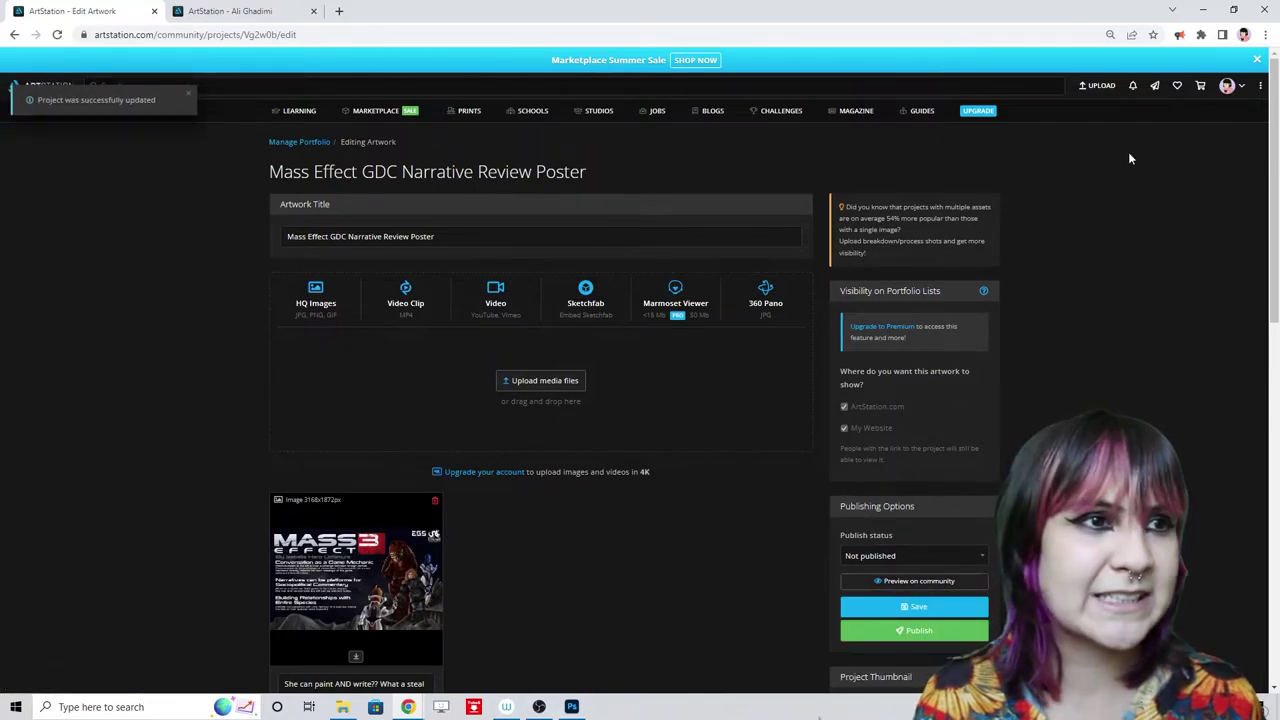
- Return to the own profile page and look over the remaining artworks in the Illustrations album
click(1227, 85)
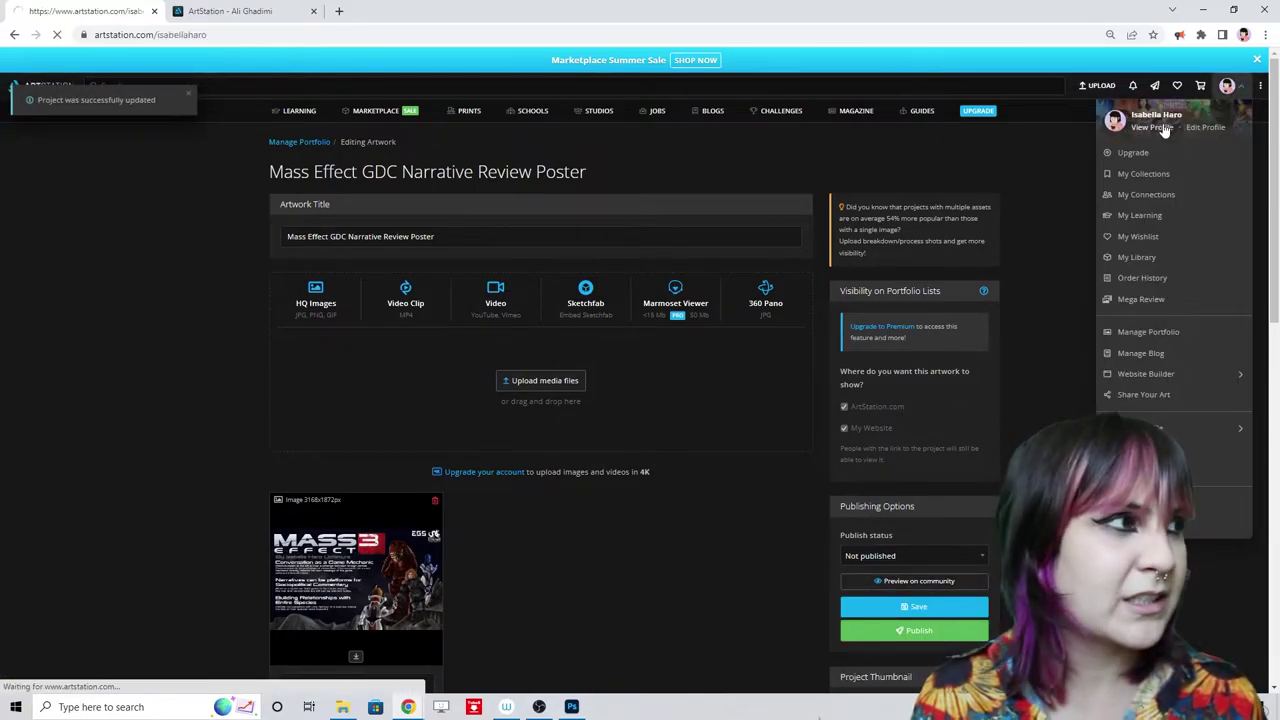
click(1152, 127)
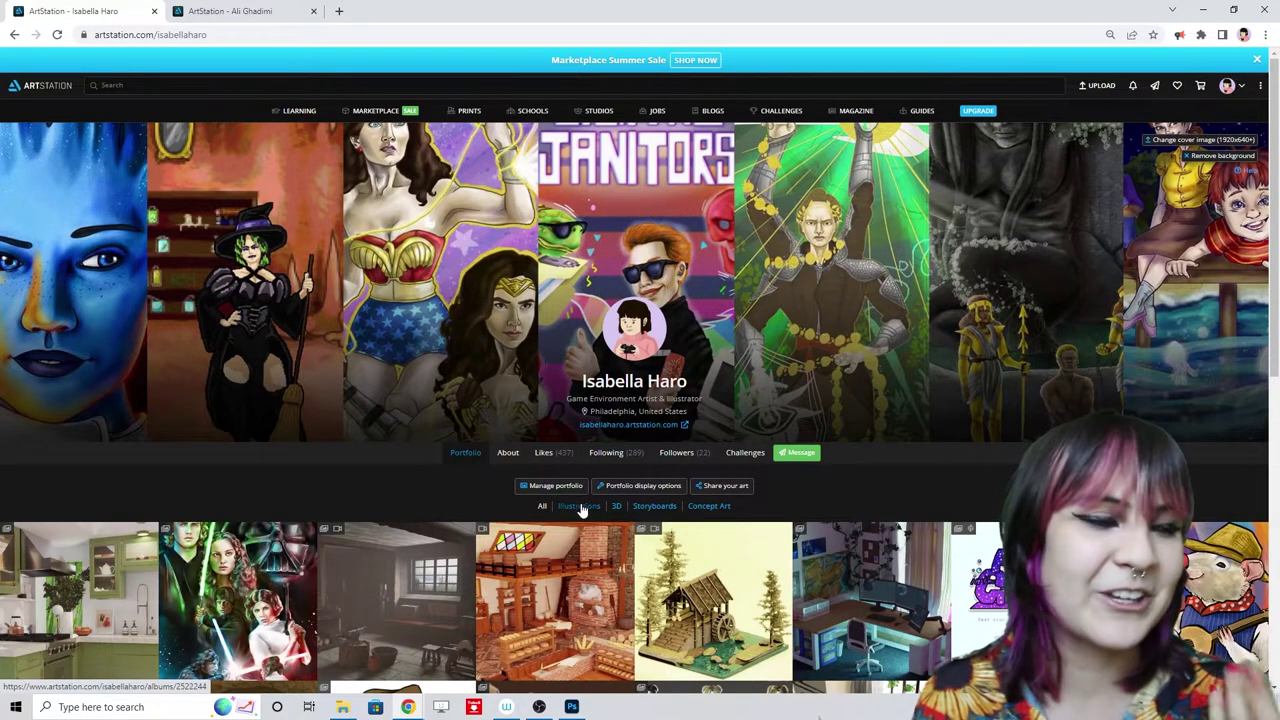
click(580, 507)
scroll(586, 505, down, 1)
scroll(586, 505, down, 2)
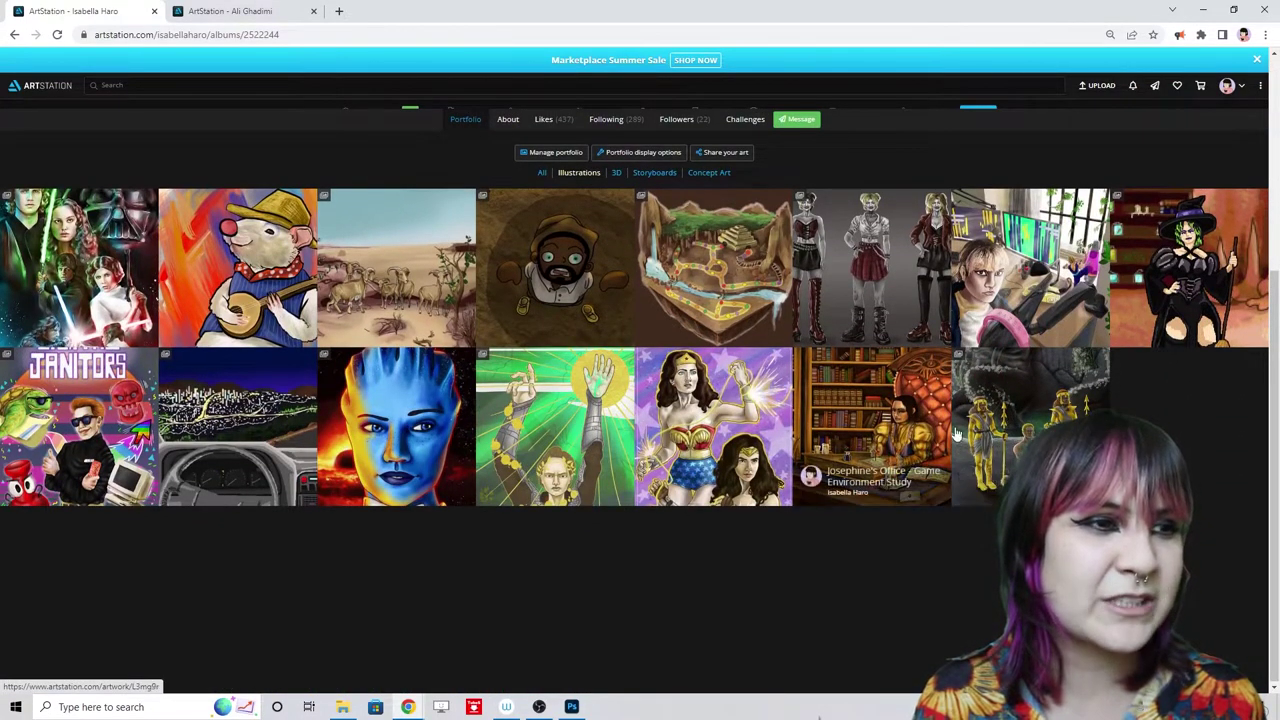
- Open the Elven Throne Room Concept project and review its final painting and process GIF
click(1007, 423)
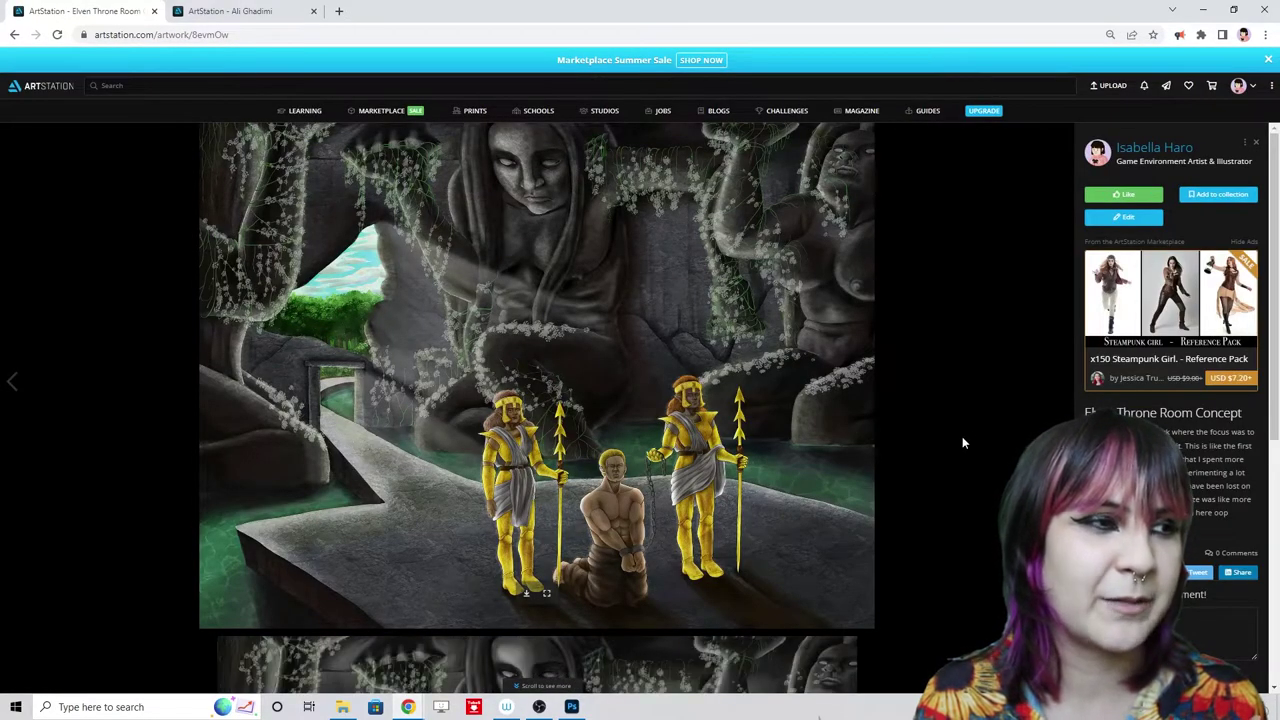
scroll(995, 440, down, 3)
scroll(993, 446, down, 2)
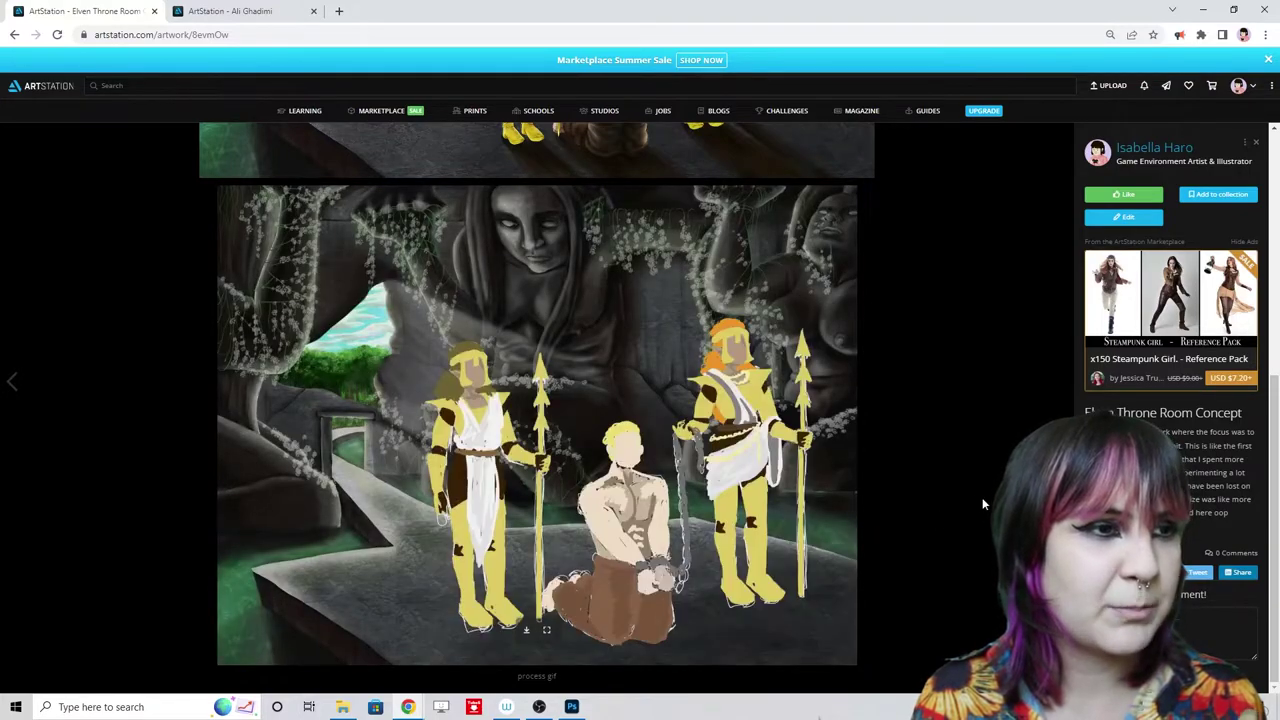
scroll(959, 591, up, 4)
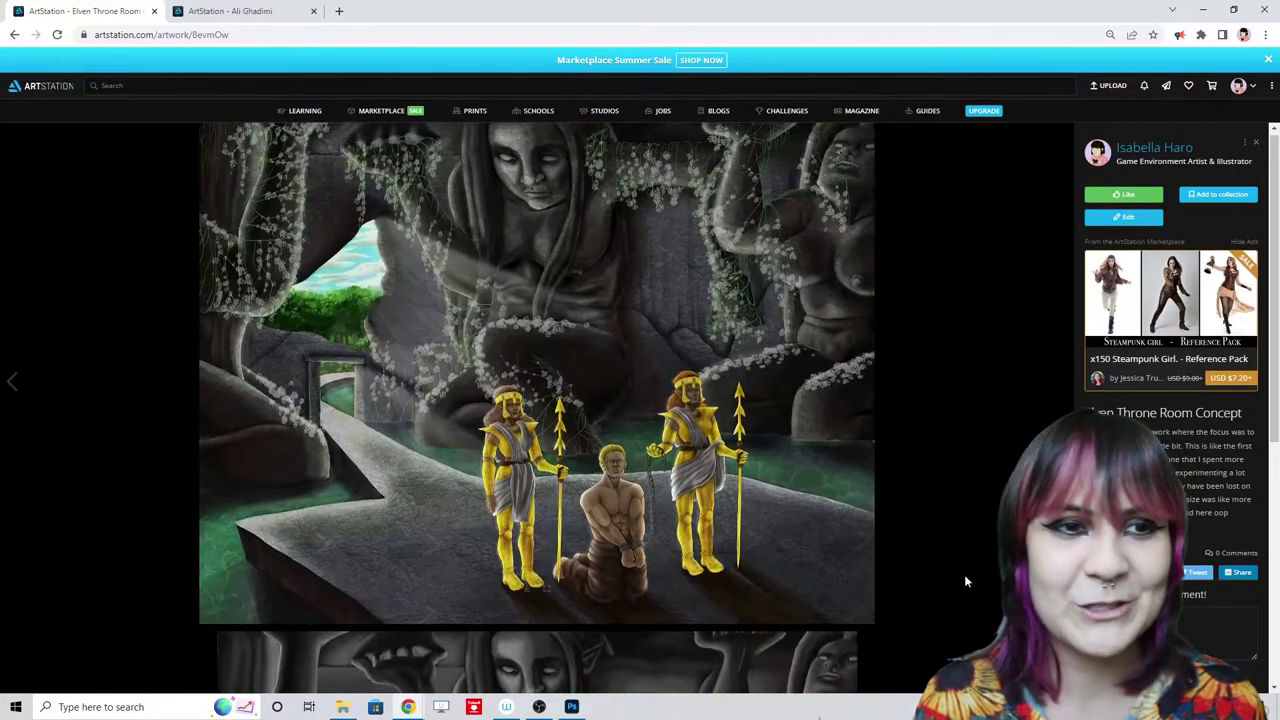
- Edit the Elven Throne Room Concept project to set its publish status to Not published, and save it
click(1127, 218)
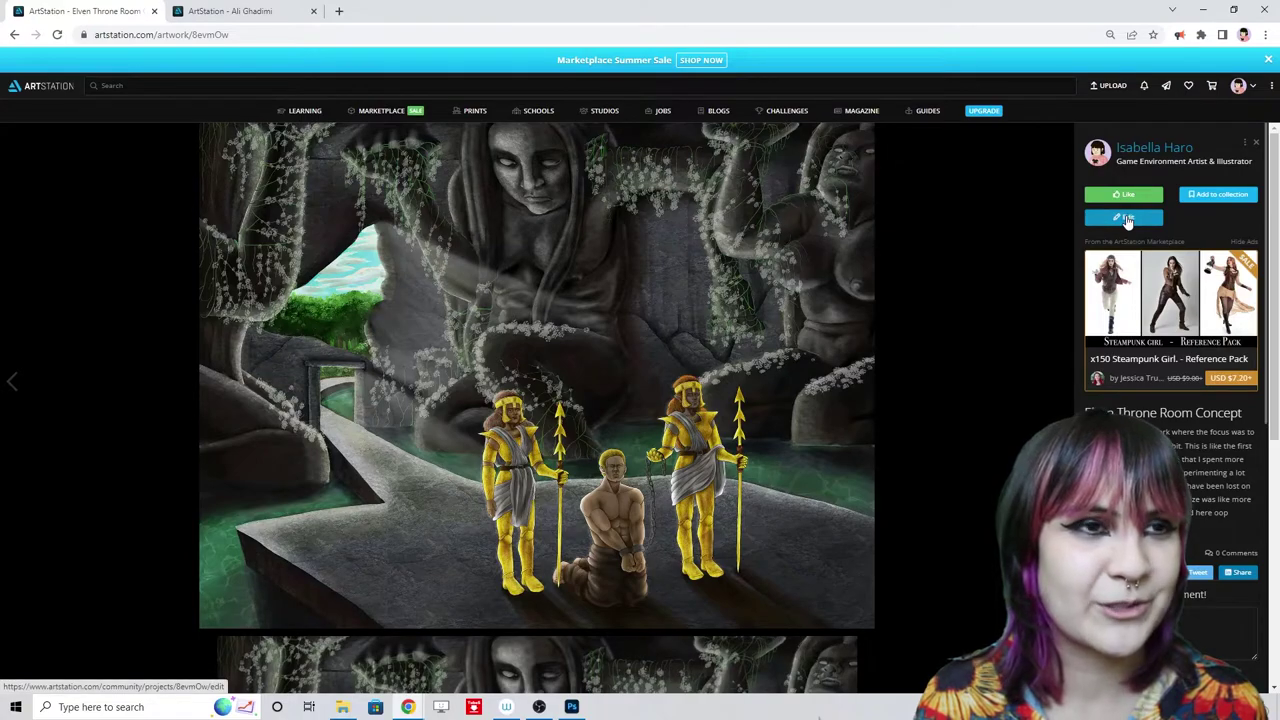
scroll(957, 514, down, 2)
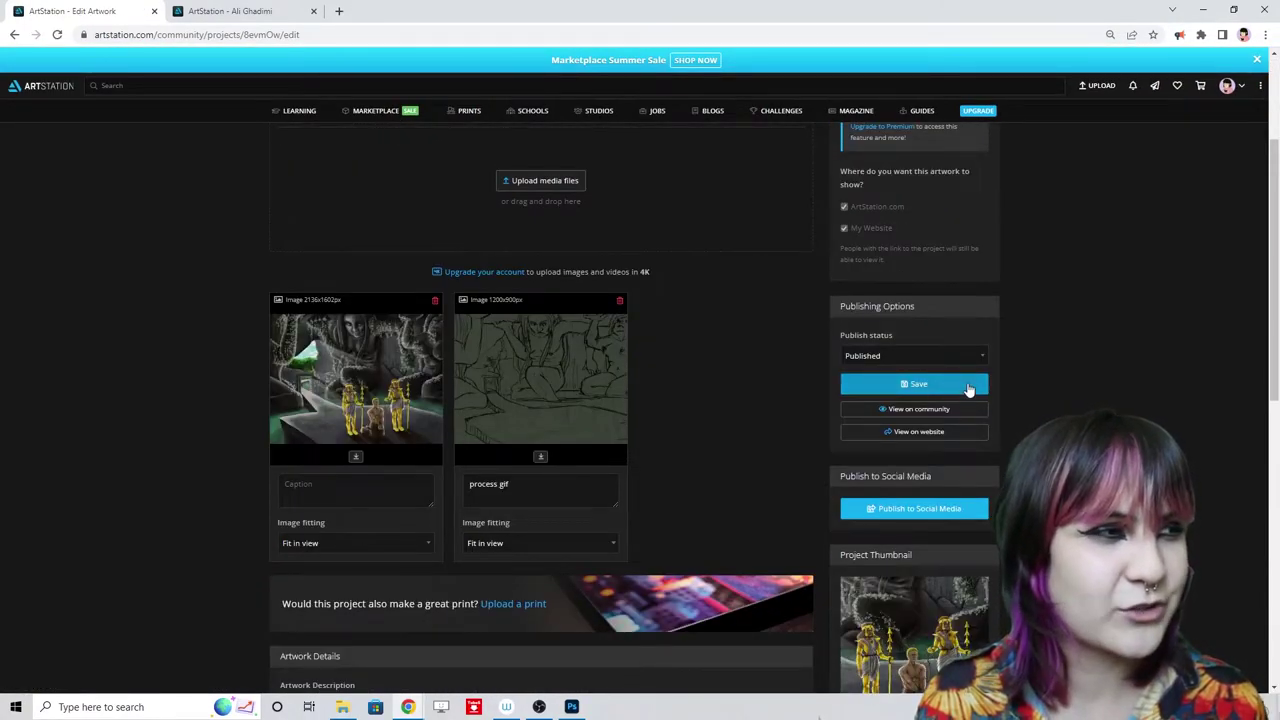
click(968, 357)
click(960, 397)
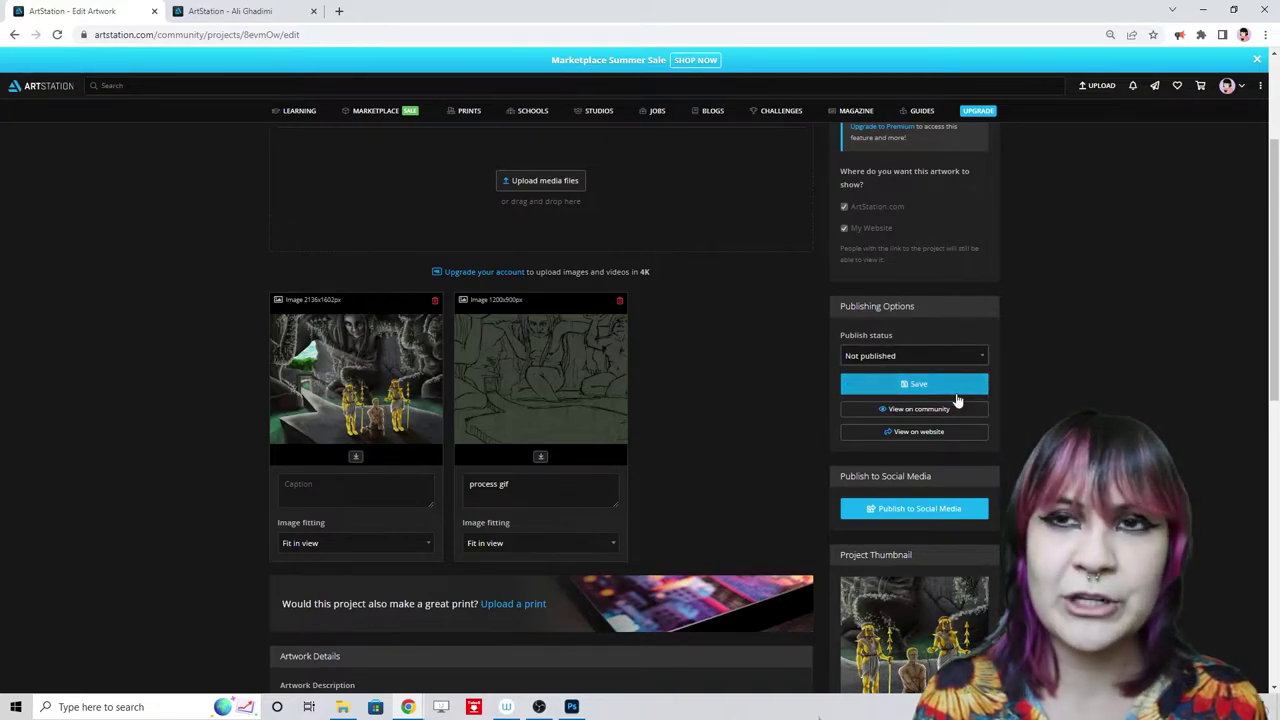
click(956, 385)
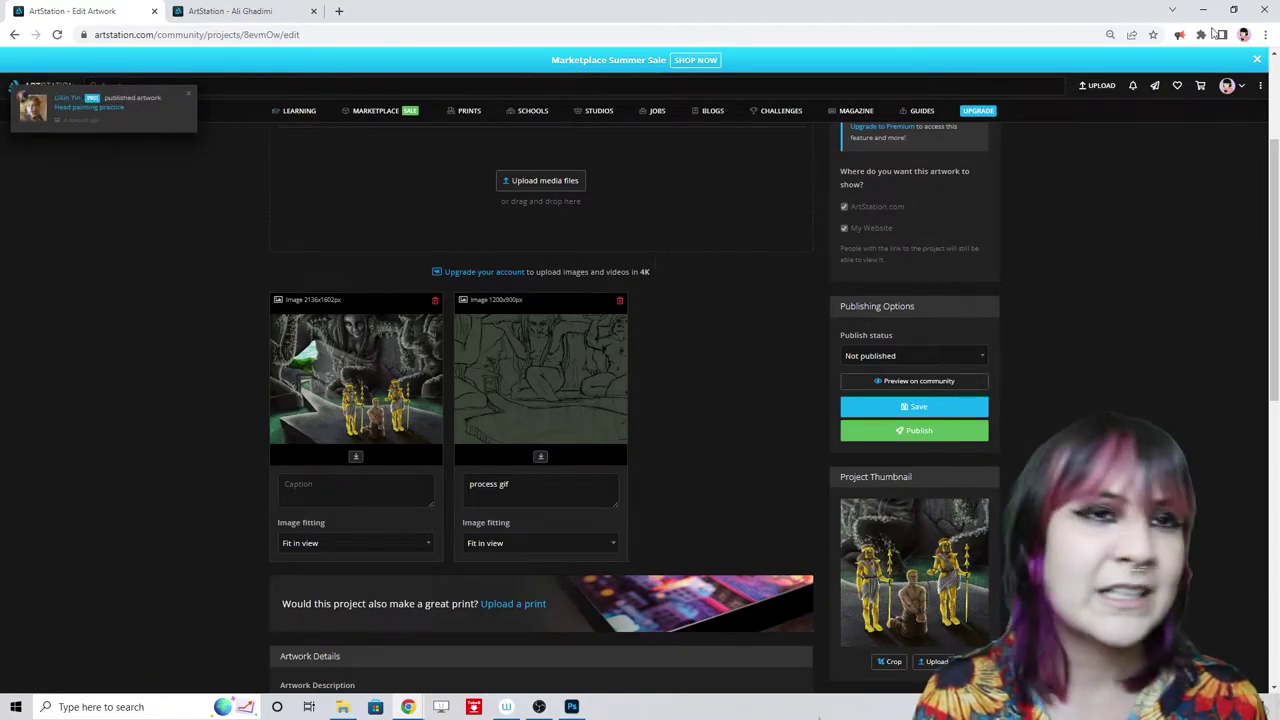
- Return to the Illustrations album of the own profile and review the Josephine's Office - Game Environment Study project
mouse_move(1228, 86)
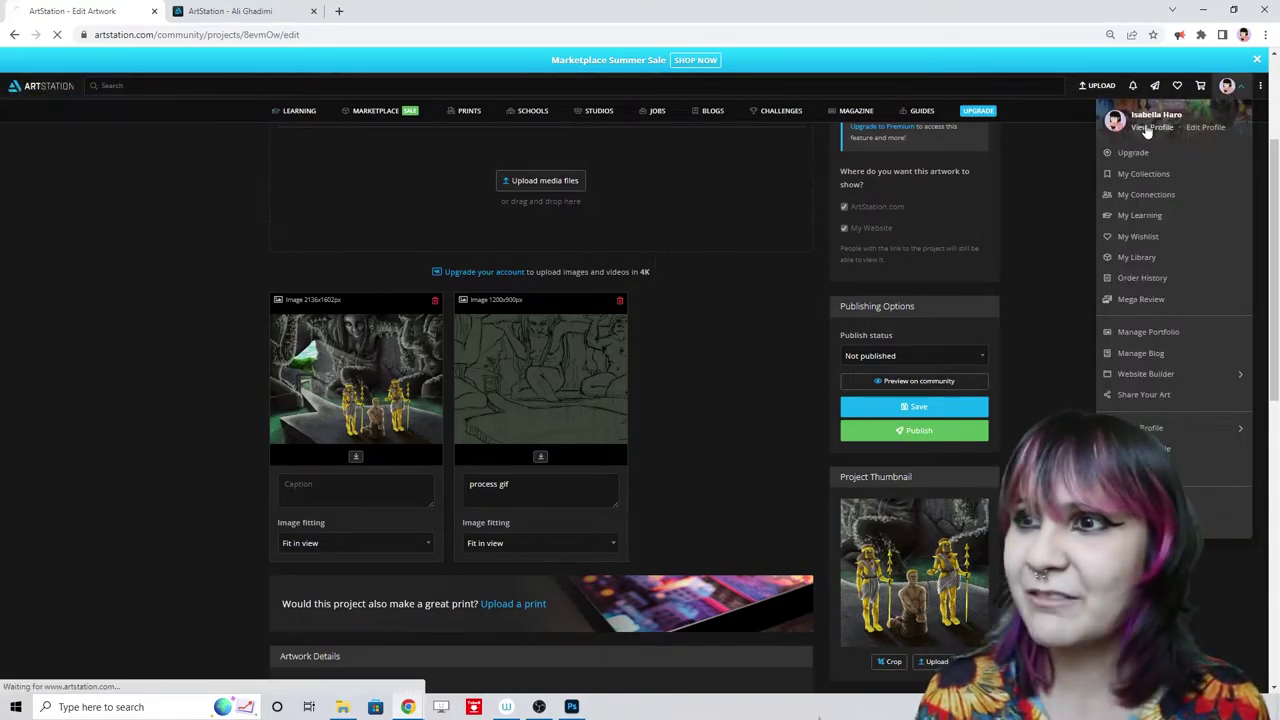
click(1147, 130)
scroll(783, 421, down, 1)
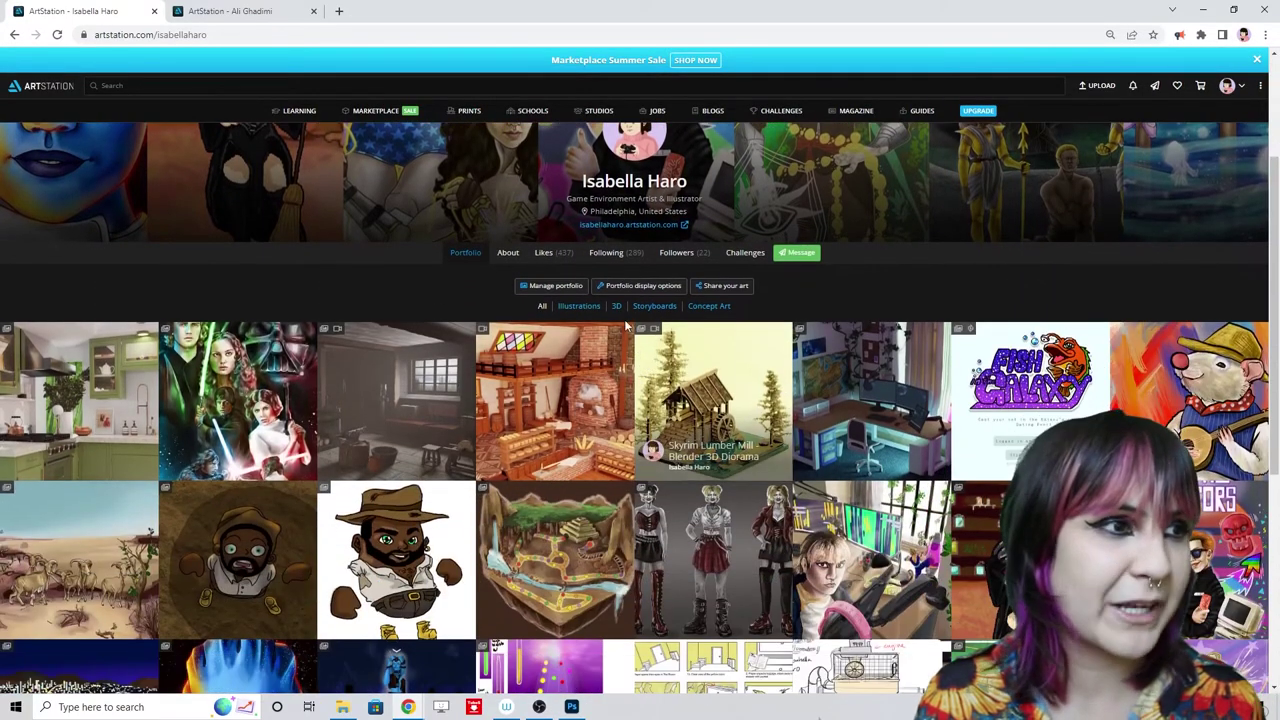
click(579, 305)
scroll(750, 413, down, 1)
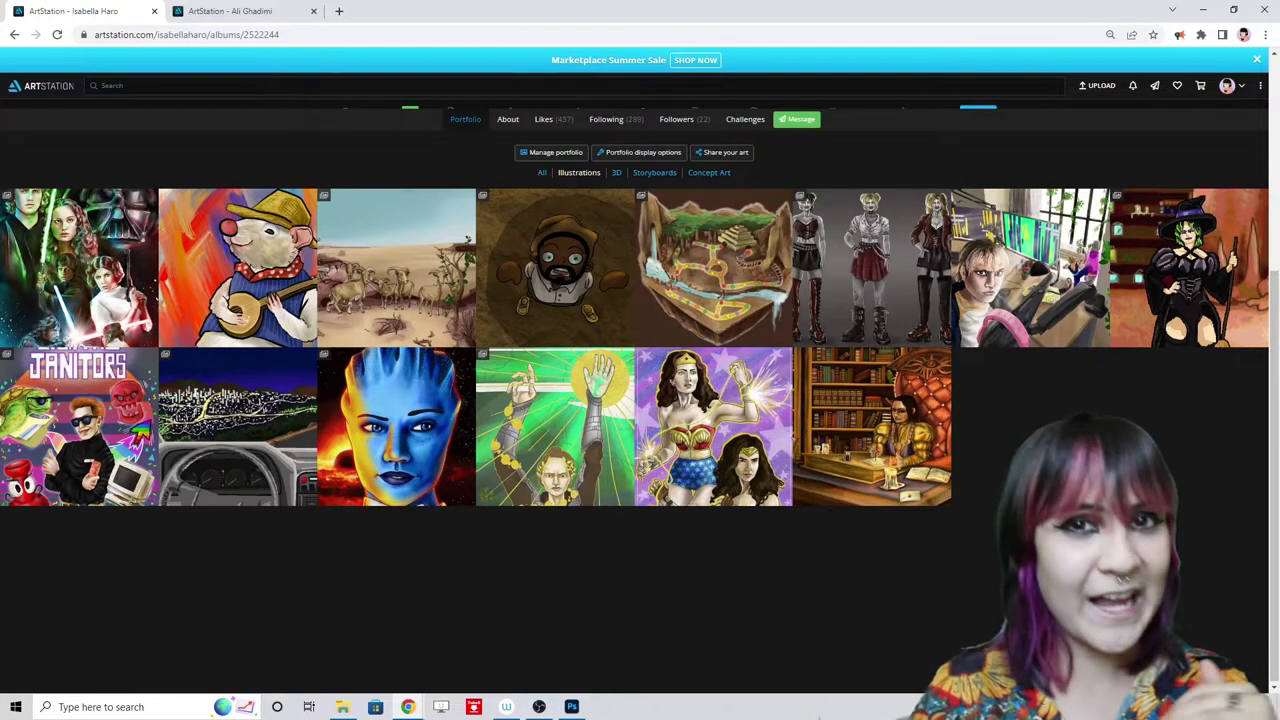
click(928, 415)
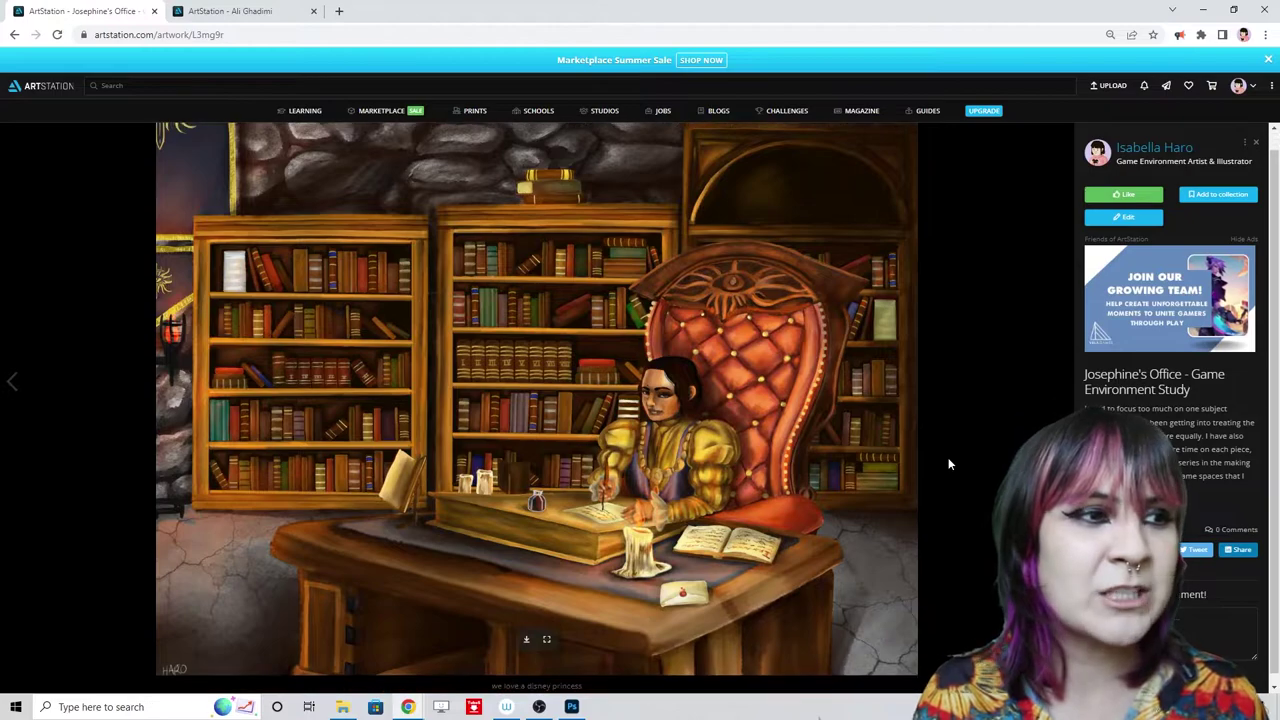
scroll(950, 463, down, 1)
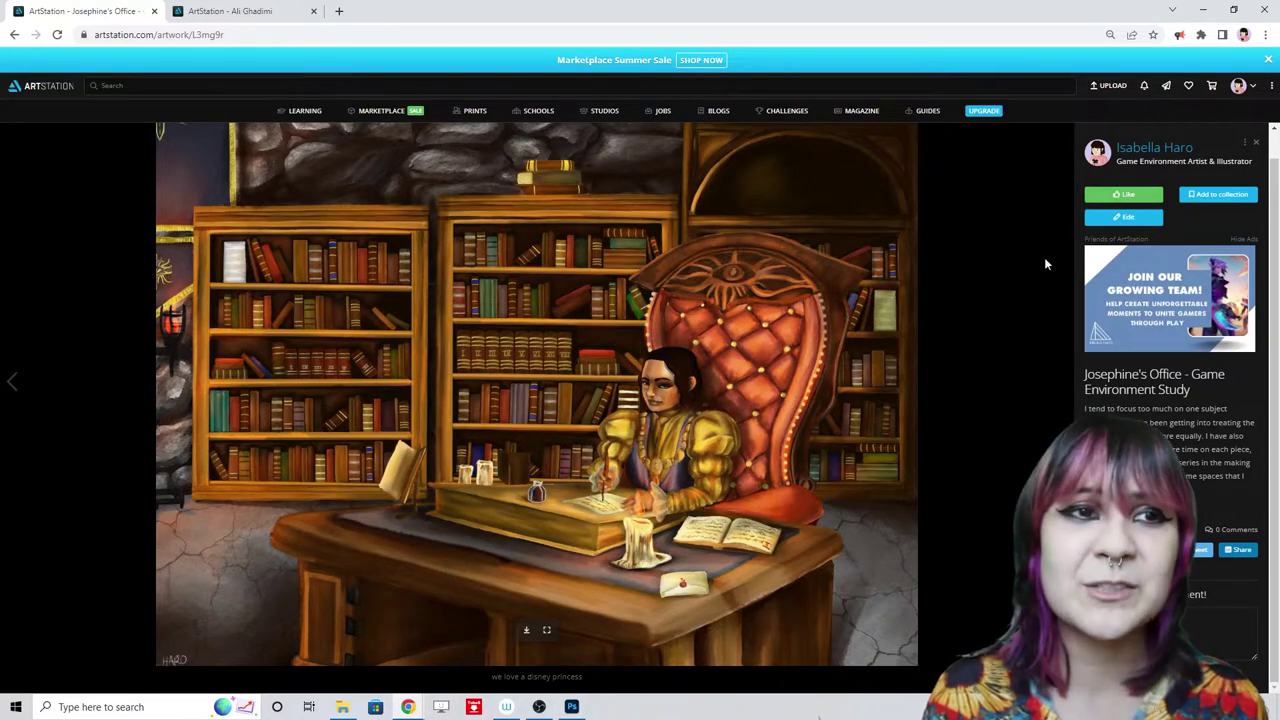
- Edit the Josephine's Office project to set its publish status to Not published, and save it
click(1093, 220)
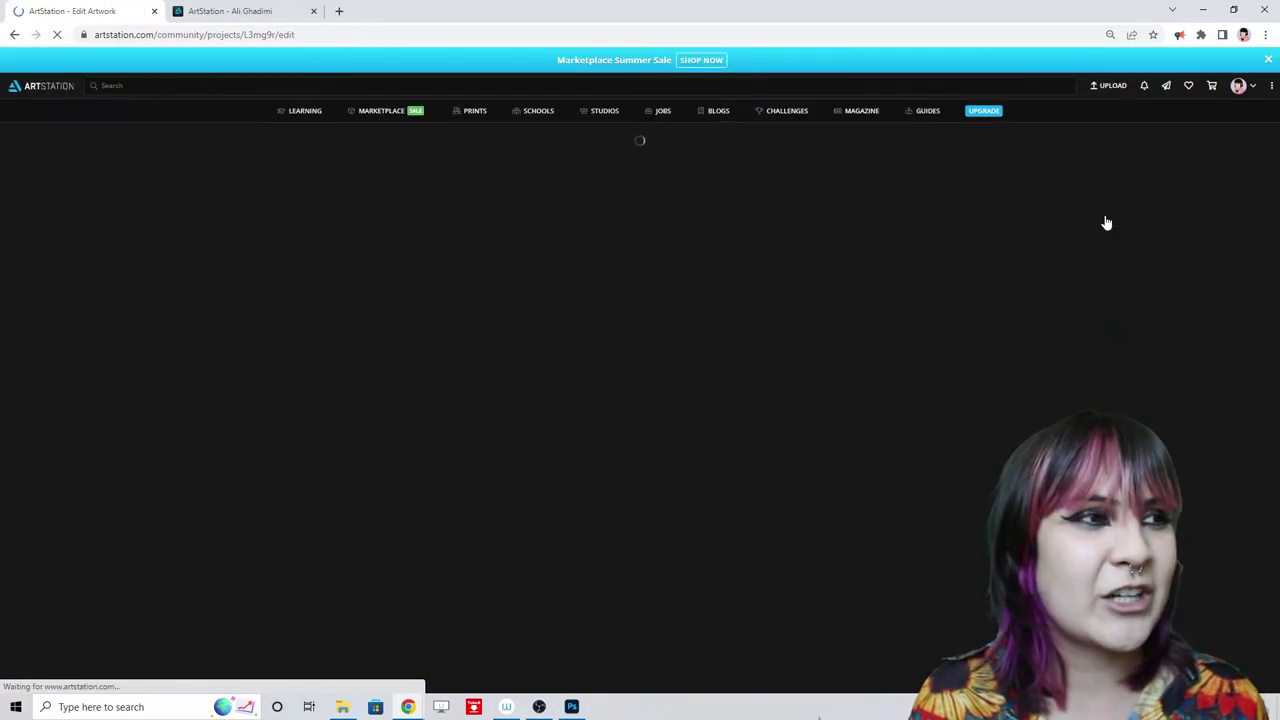
scroll(736, 490, down, 2)
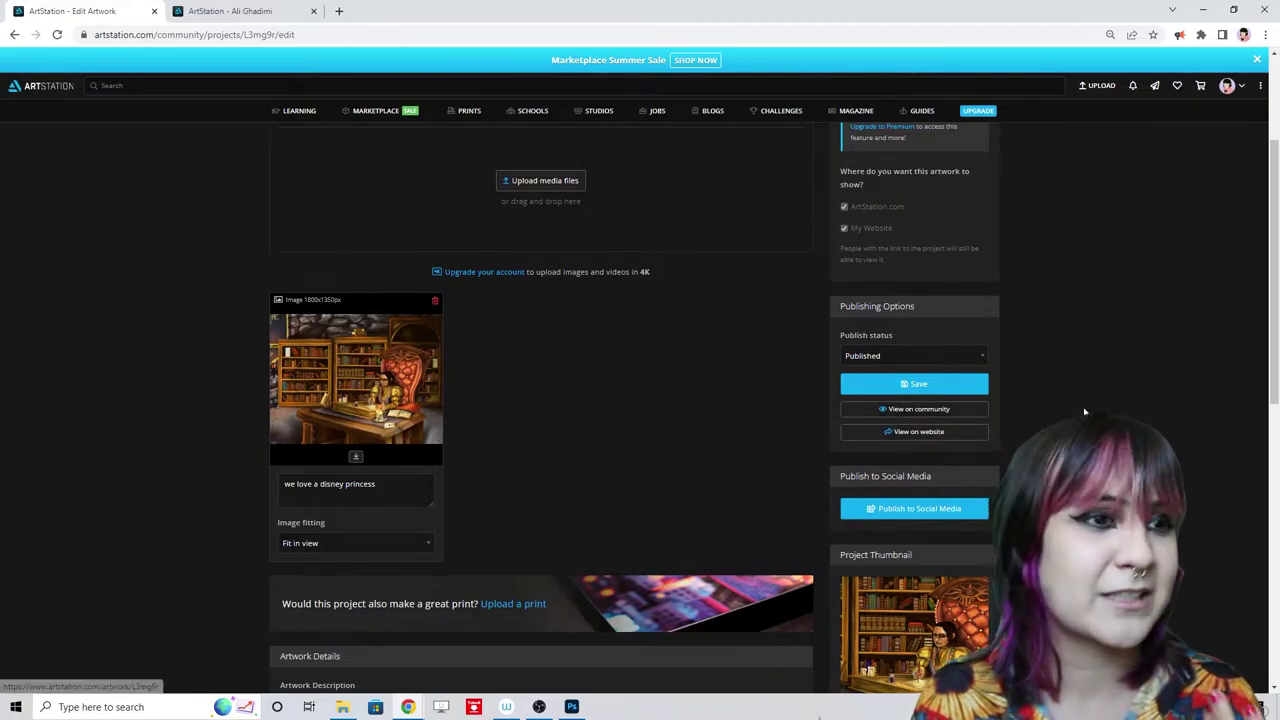
click(955, 358)
click(966, 397)
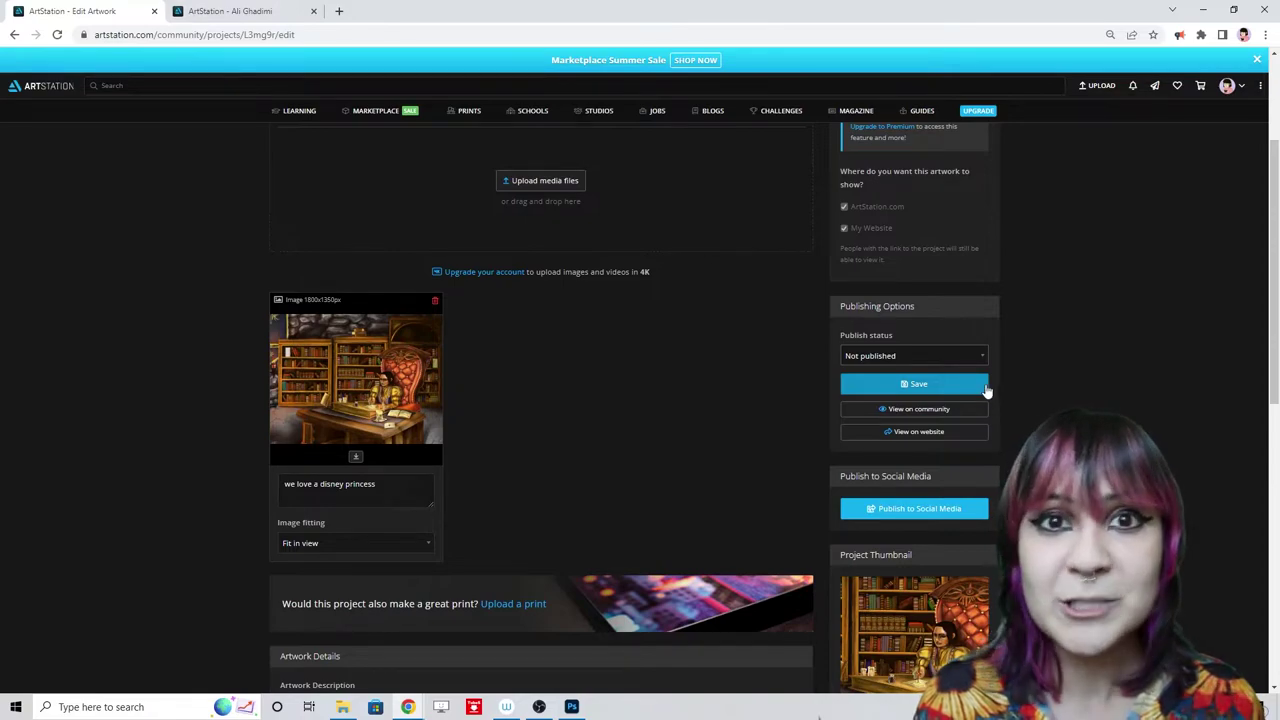
click(958, 391)
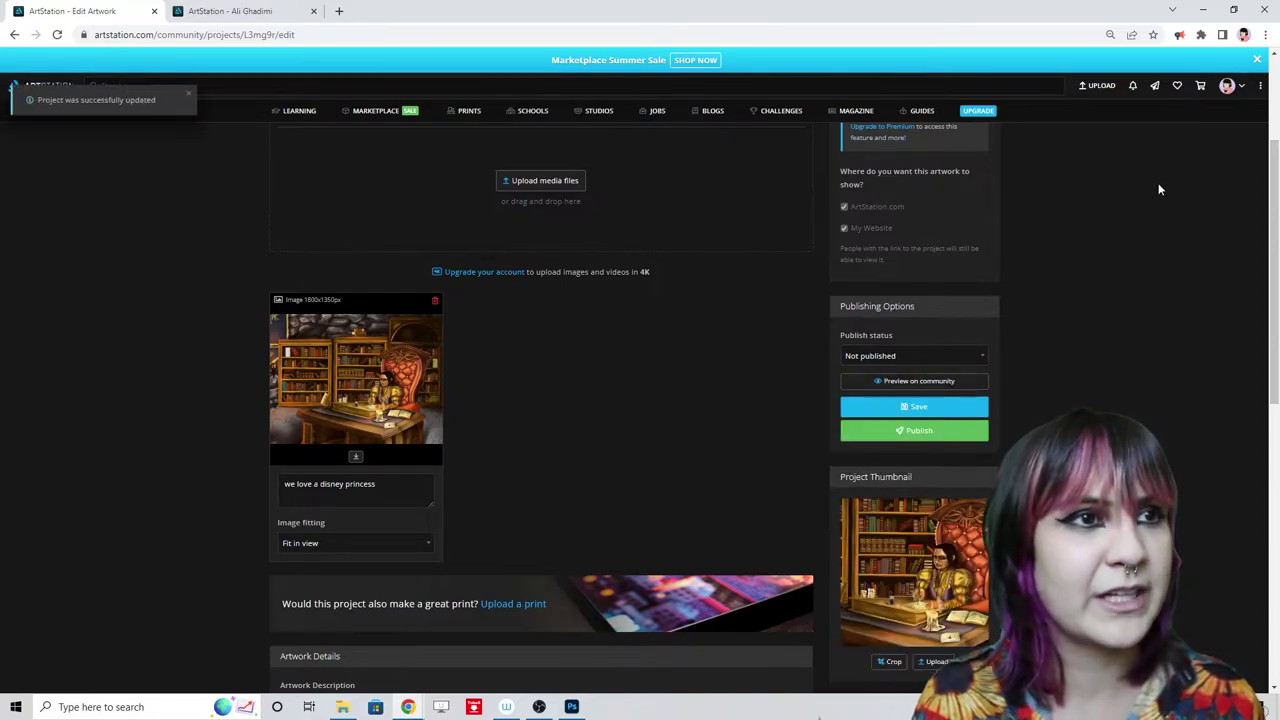
- Return to the own profile, review the Wonder Women artwork and go back to the Illustrations album
click(1227, 86)
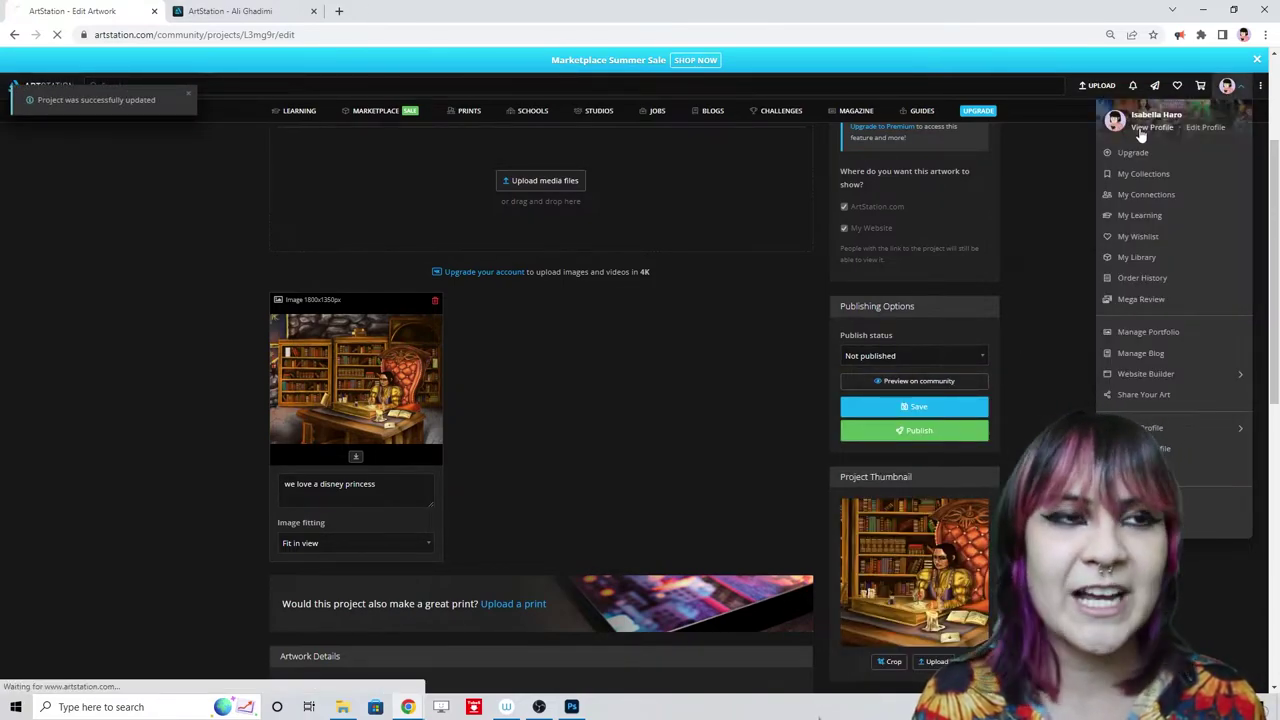
click(1141, 135)
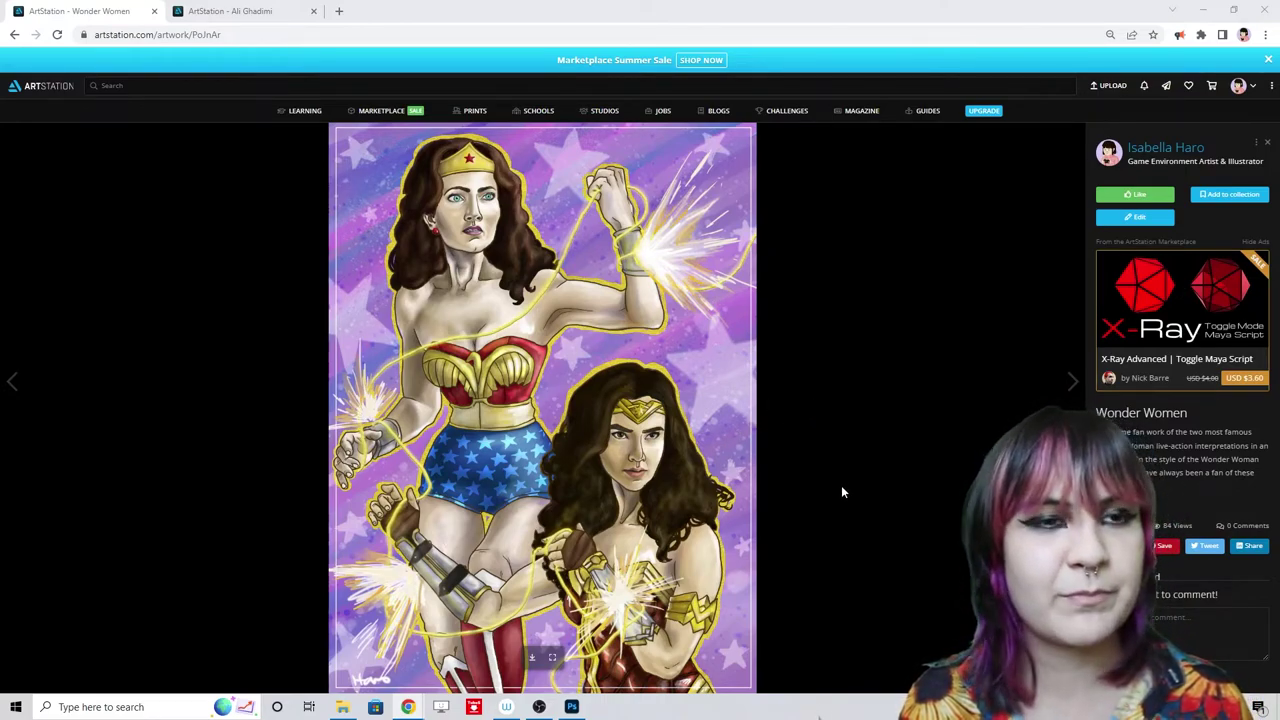
click(14, 36)
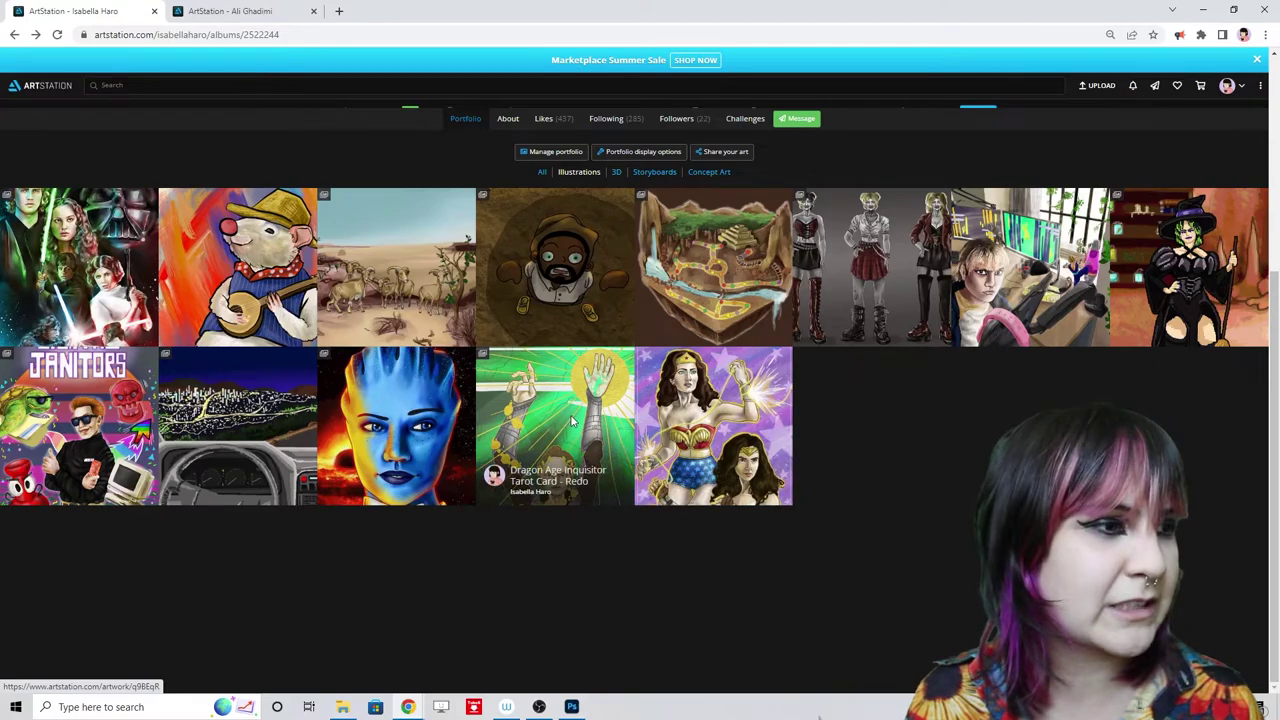
- Open the Dragon Age Inquisitor Tarot Card - Redo project and compare its redone version with the older version
click(571, 419)
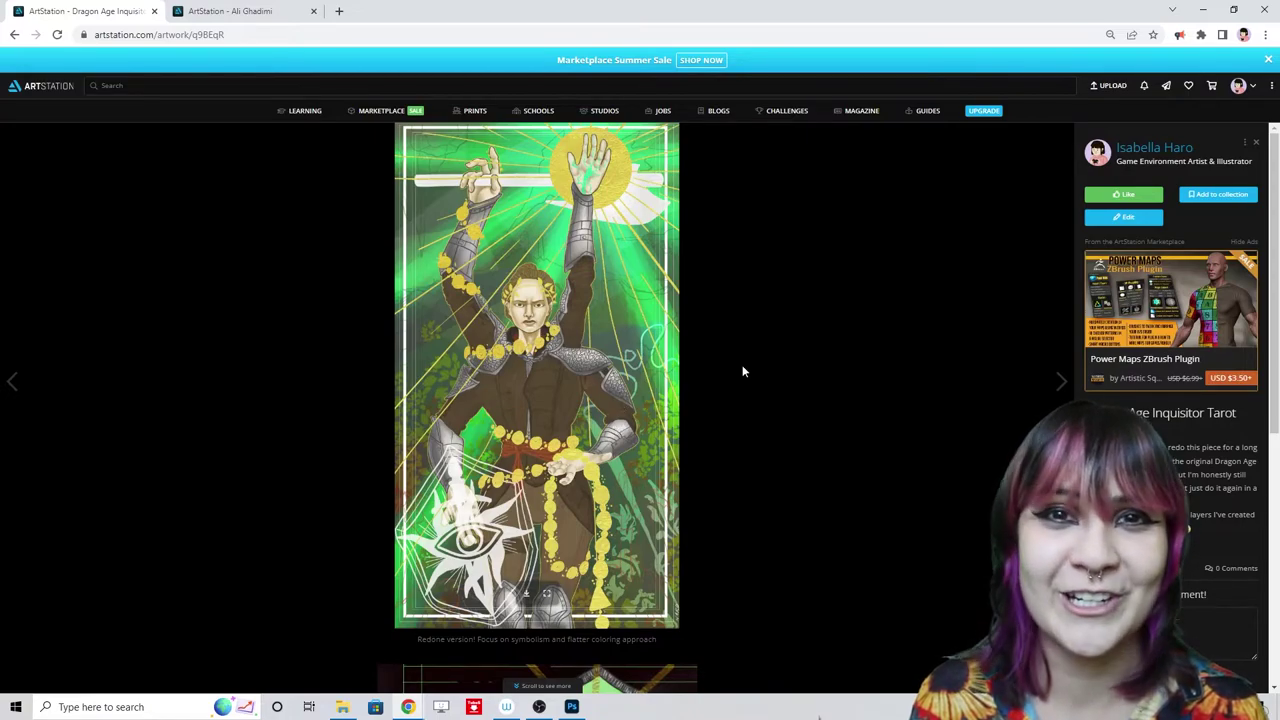
scroll(785, 529, down, 5)
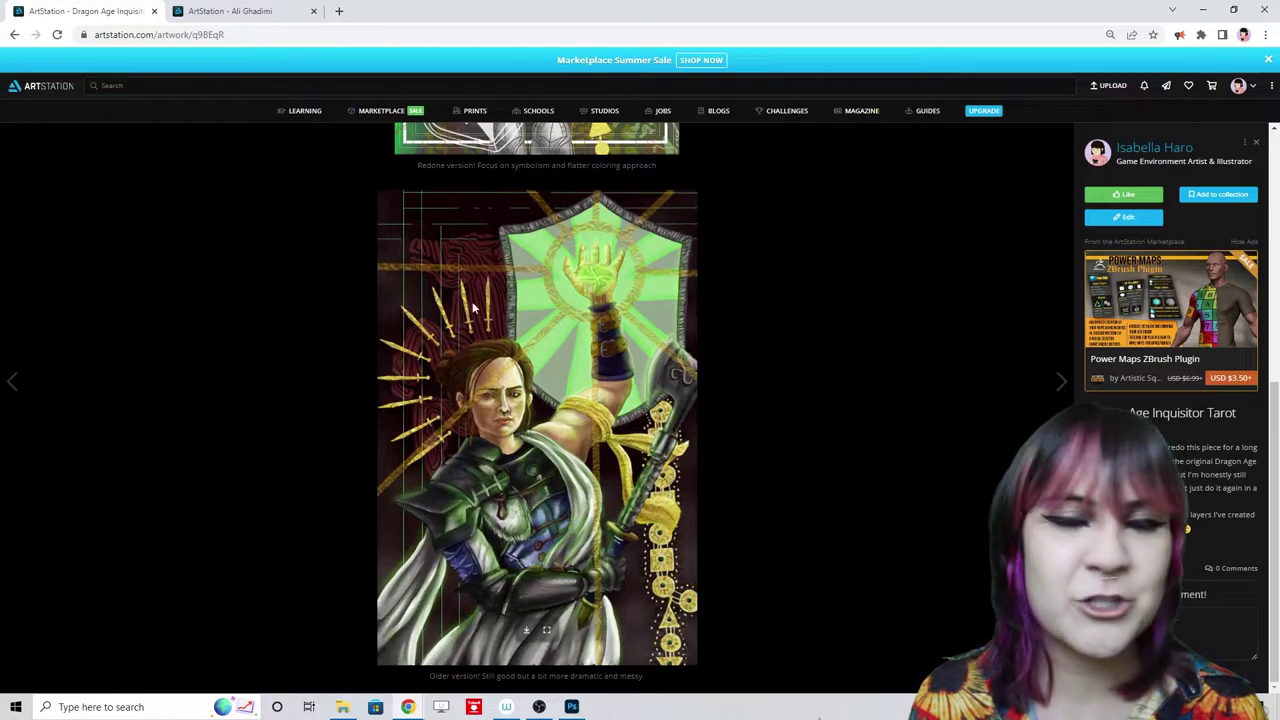
scroll(618, 460, up, 5)
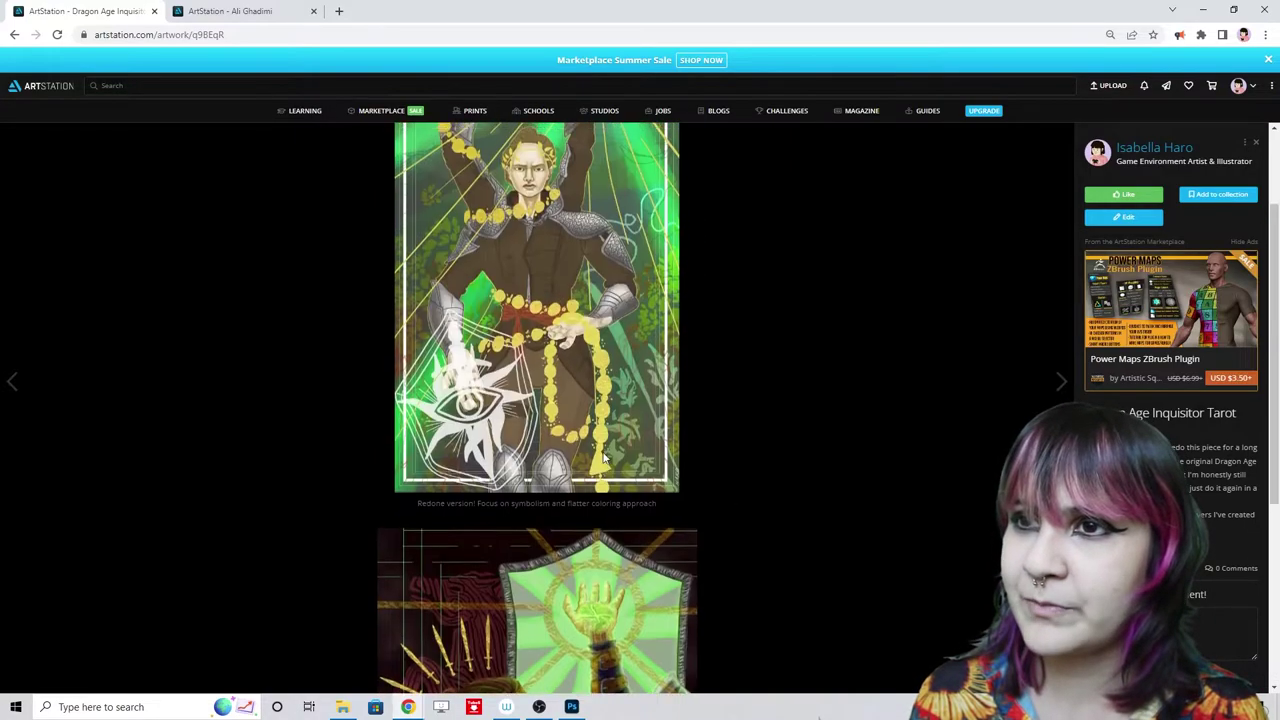
scroll(548, 462, down, 3)
scroll(548, 462, down, 2)
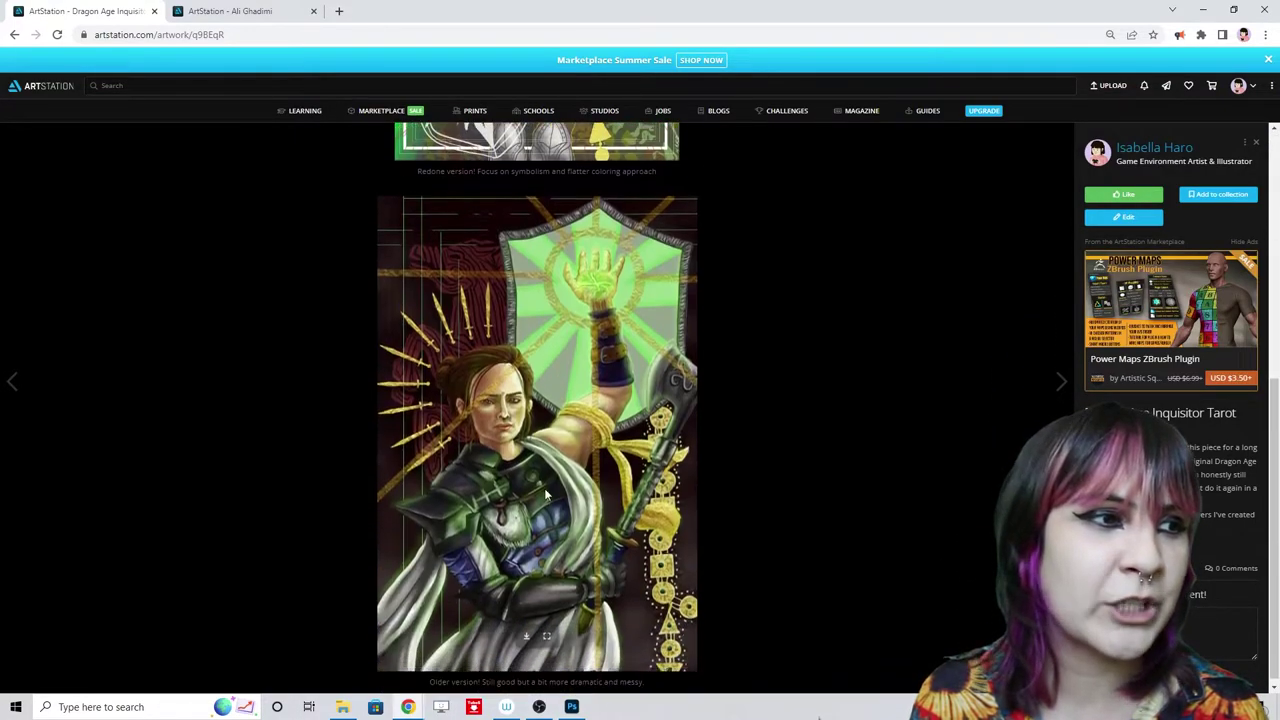
scroll(470, 410, up, 5)
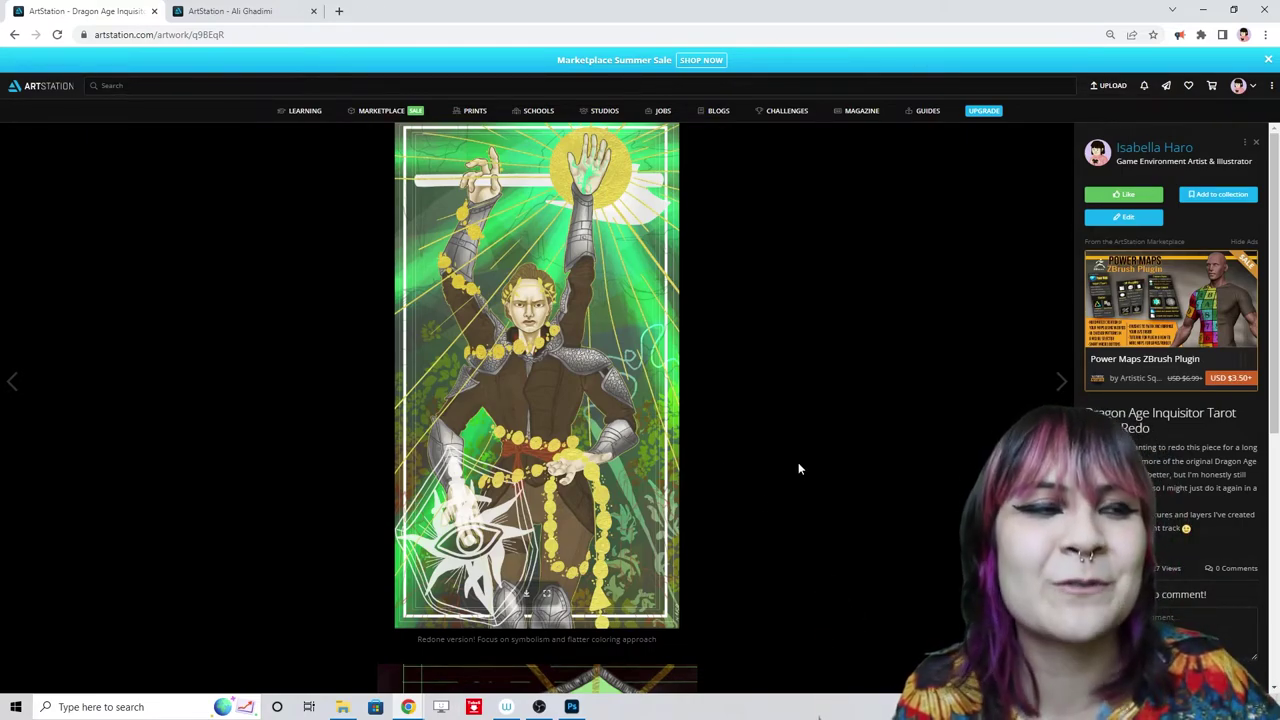
scroll(795, 471, down, 5)
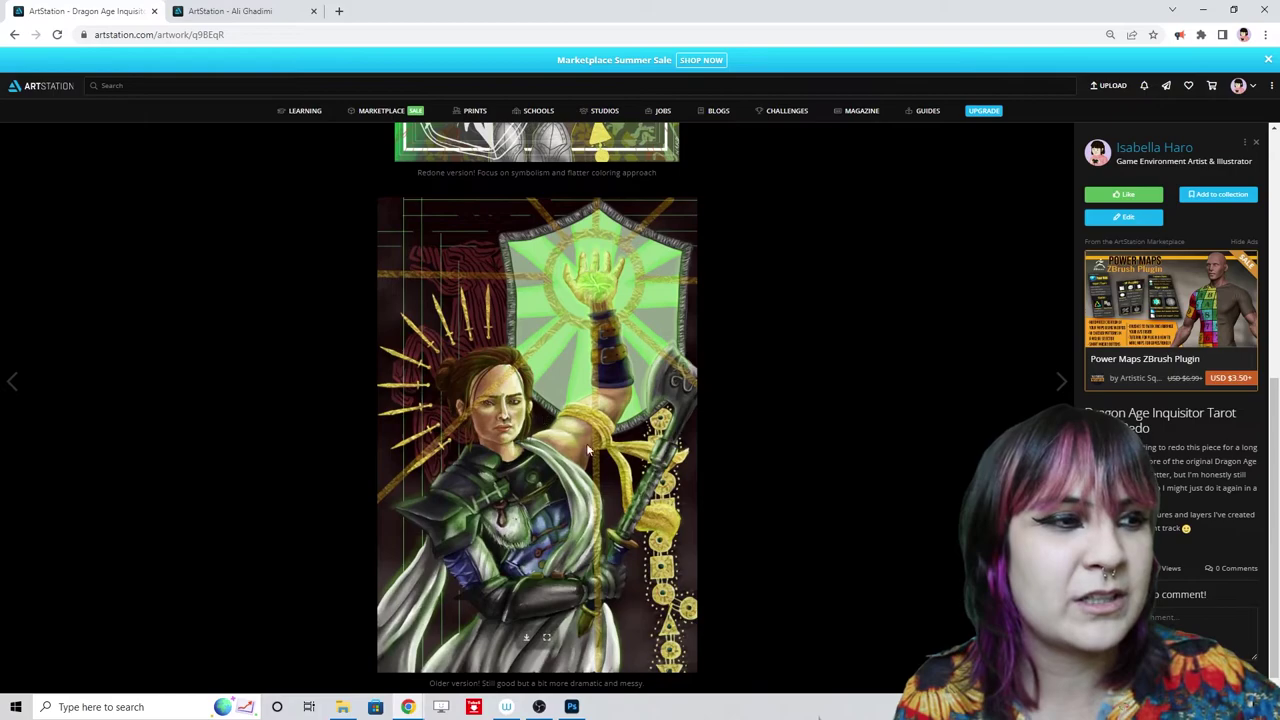
scroll(580, 440, up, 1)
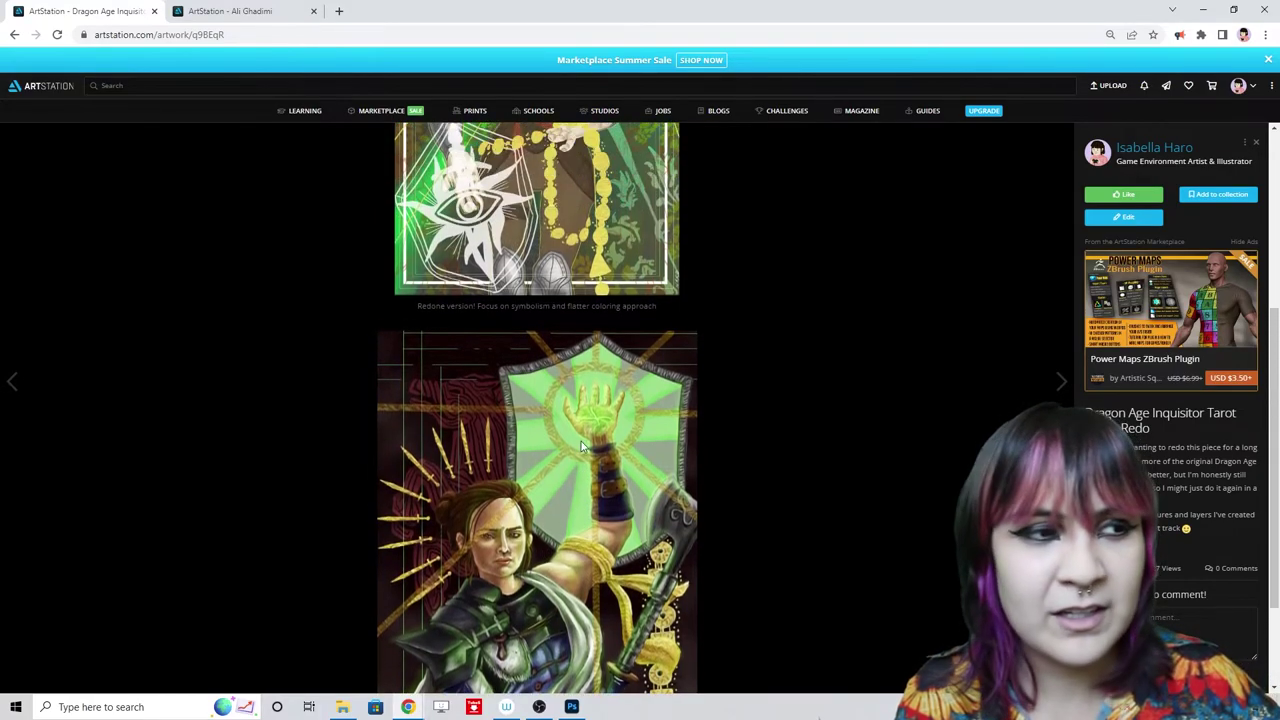
scroll(570, 432, down, 1)
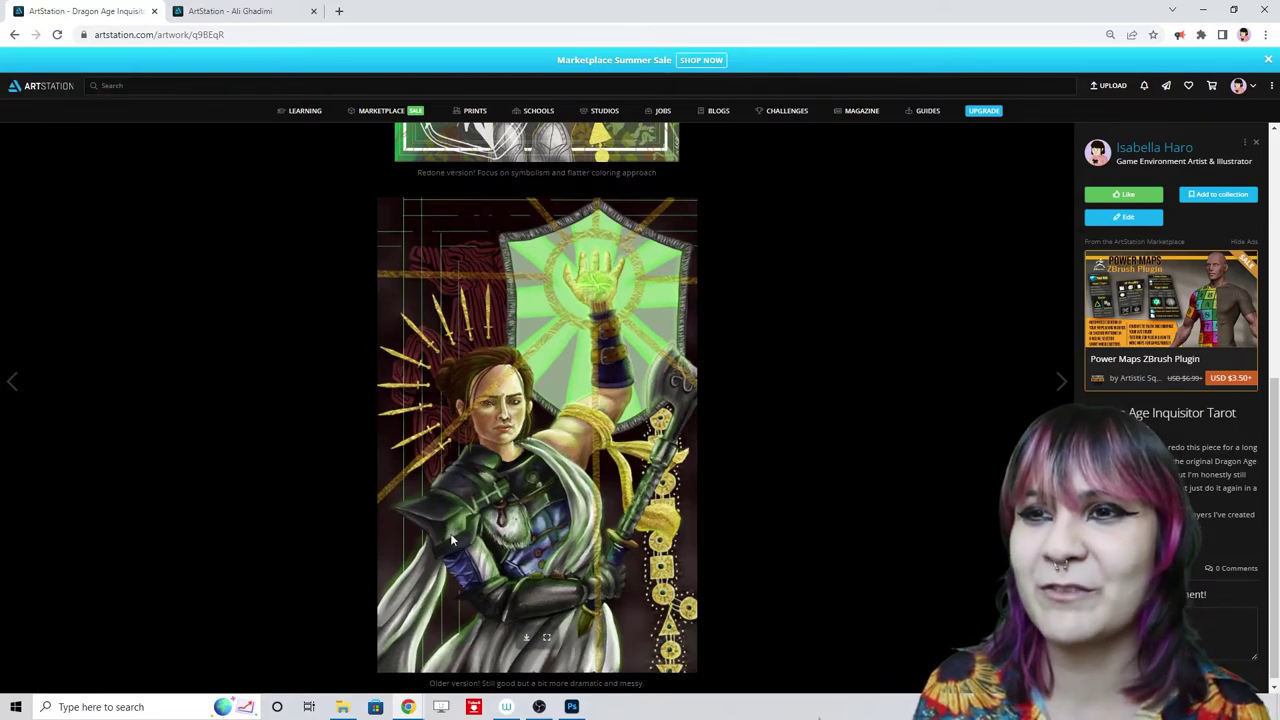
scroll(562, 462, up, 2)
scroll(563, 500, down, 2)
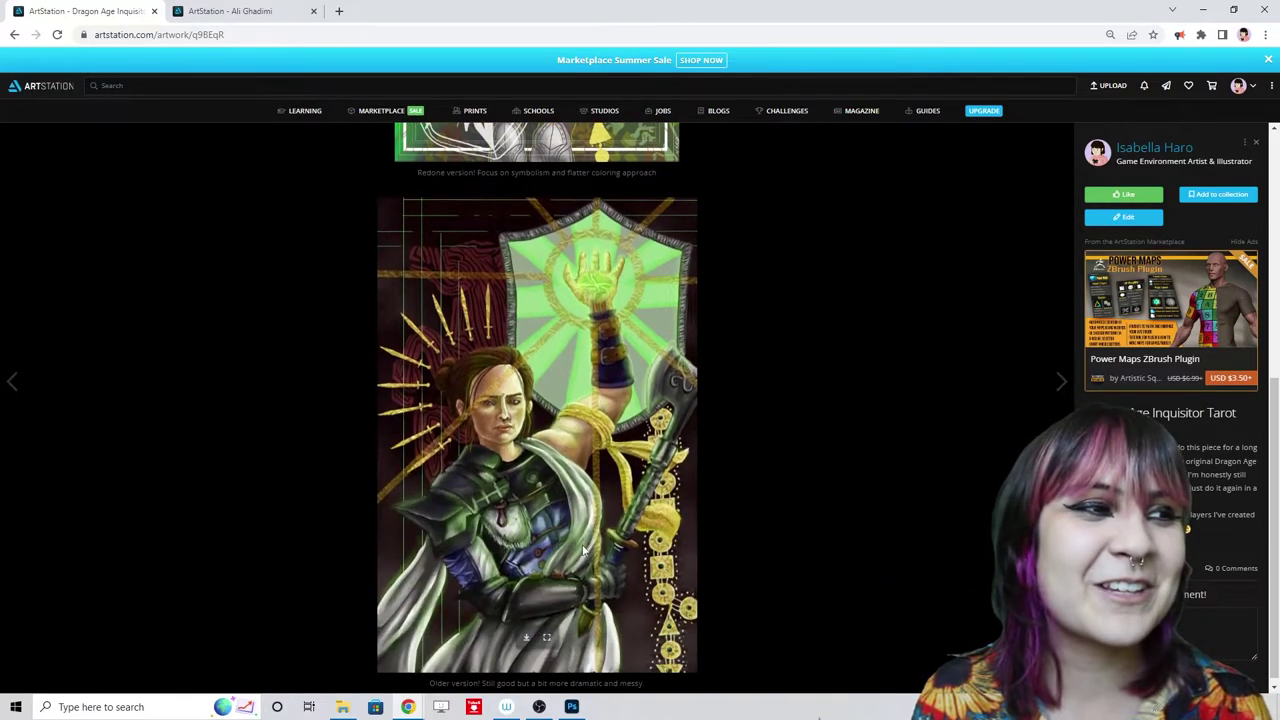
scroll(573, 455, up, 5)
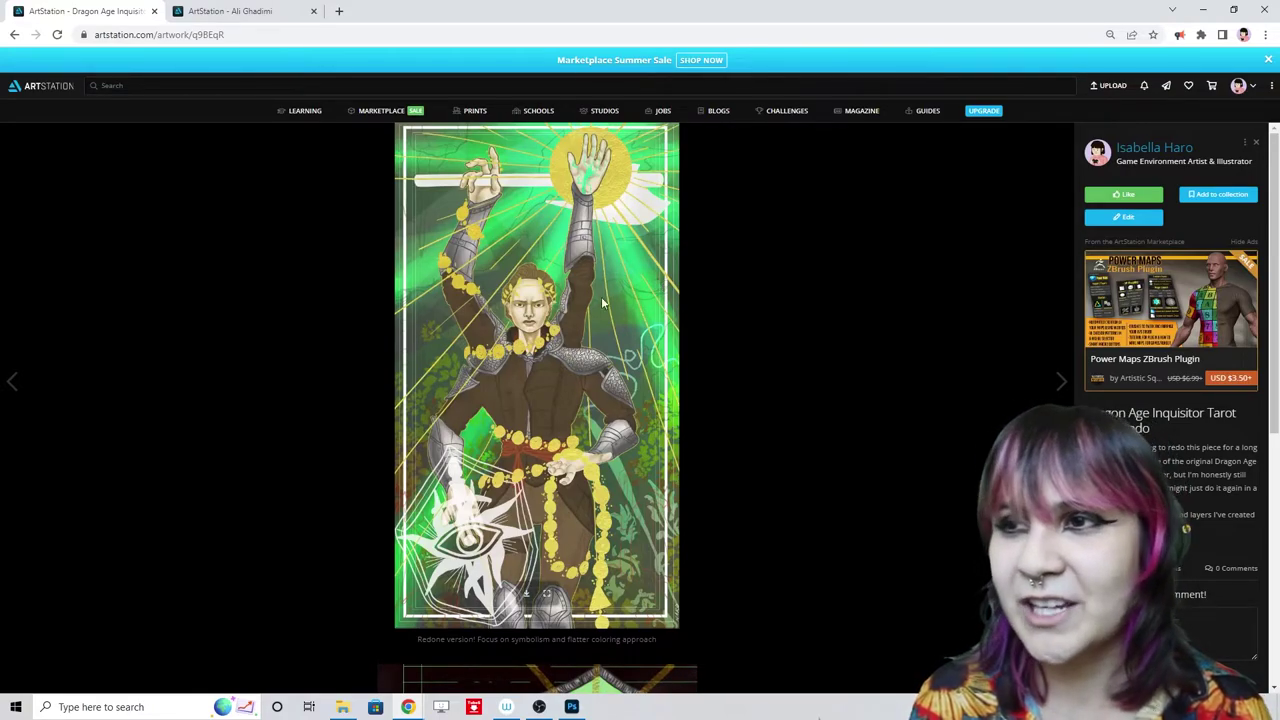
- Open the Liara T'soni Portrait Study from the Illustrations album and compare the finished painting with its earlier stages and the 2015 attempt
click(13, 35)
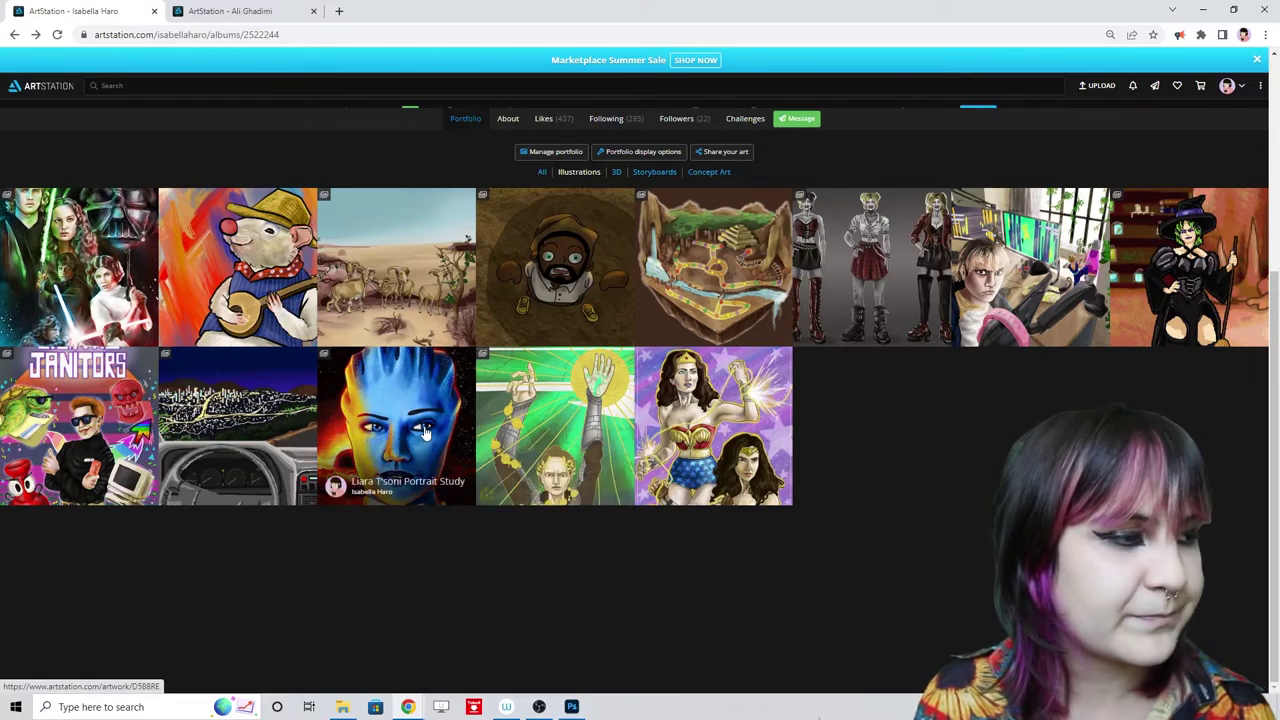
click(418, 437)
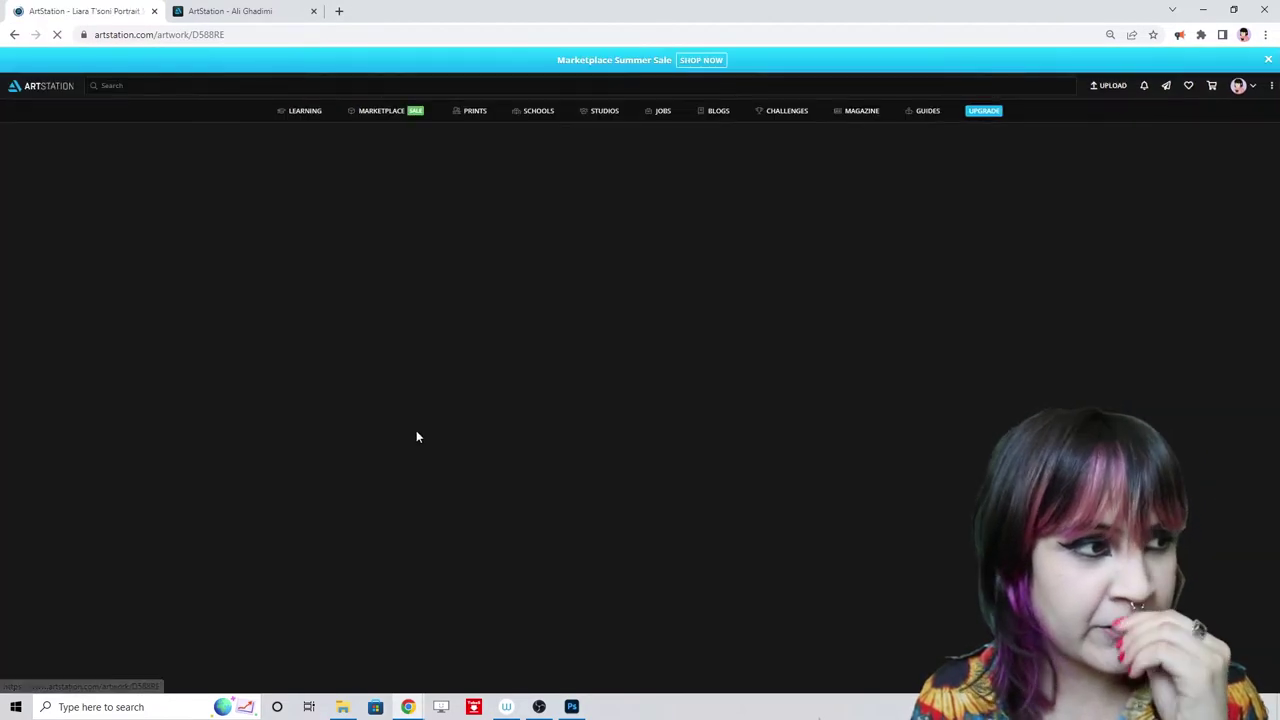
scroll(414, 430, down, 4)
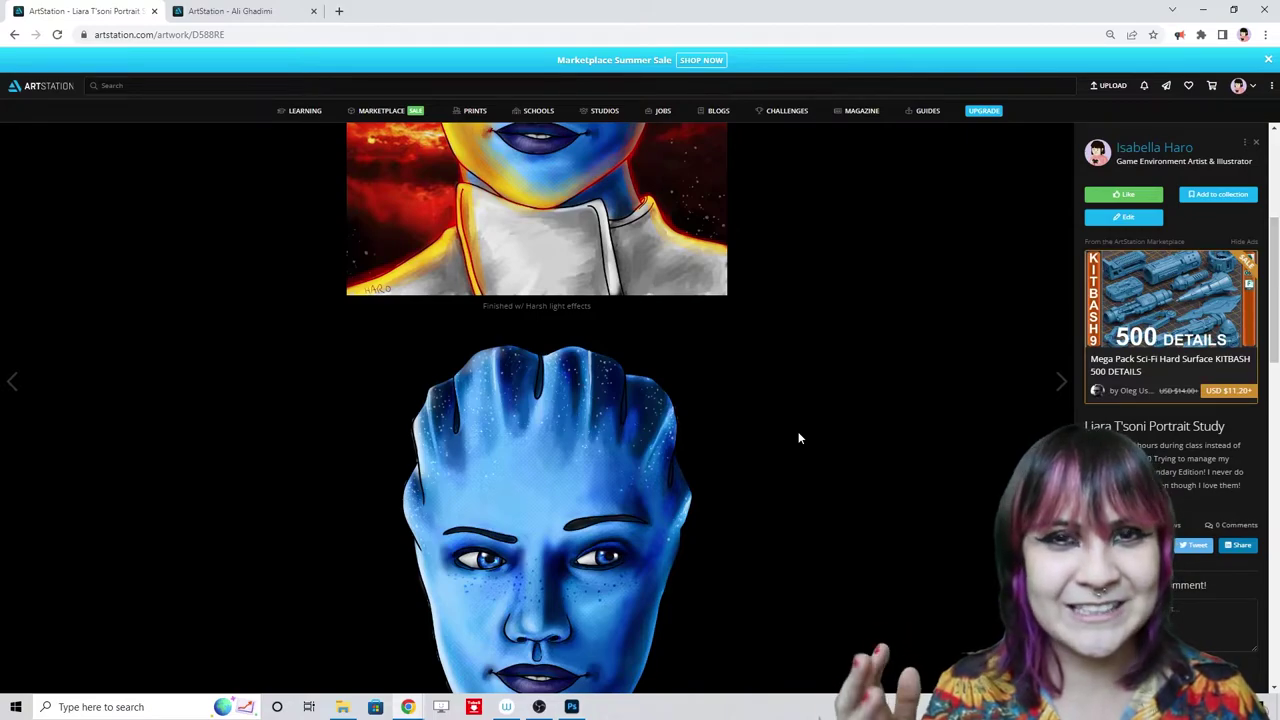
scroll(799, 438, down, 3)
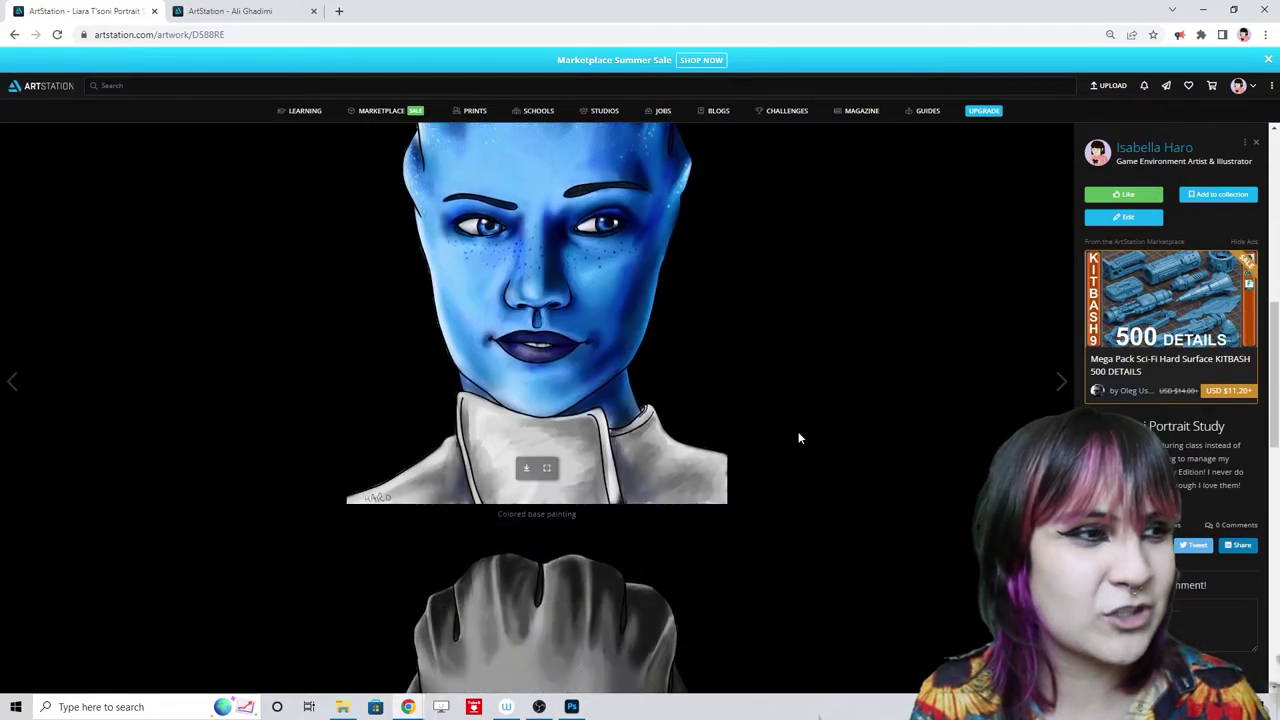
scroll(671, 380, down, 3)
scroll(560, 430, down, 2)
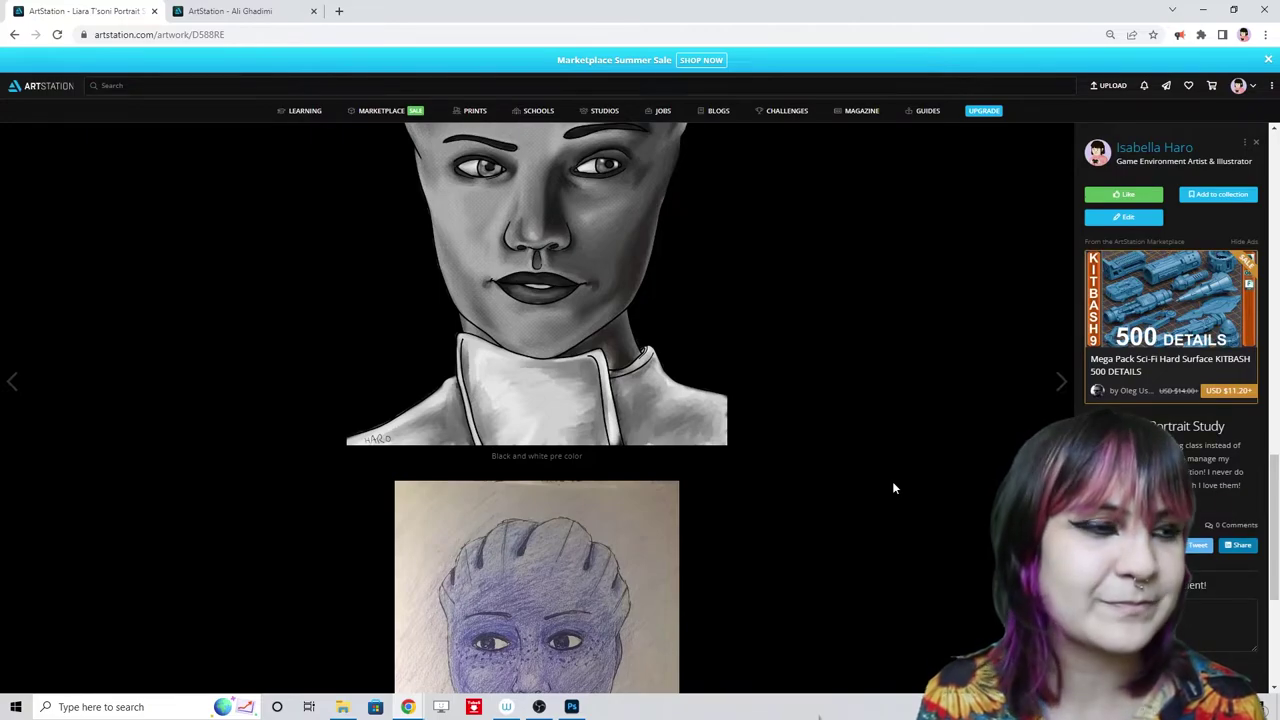
scroll(893, 485, down, 3)
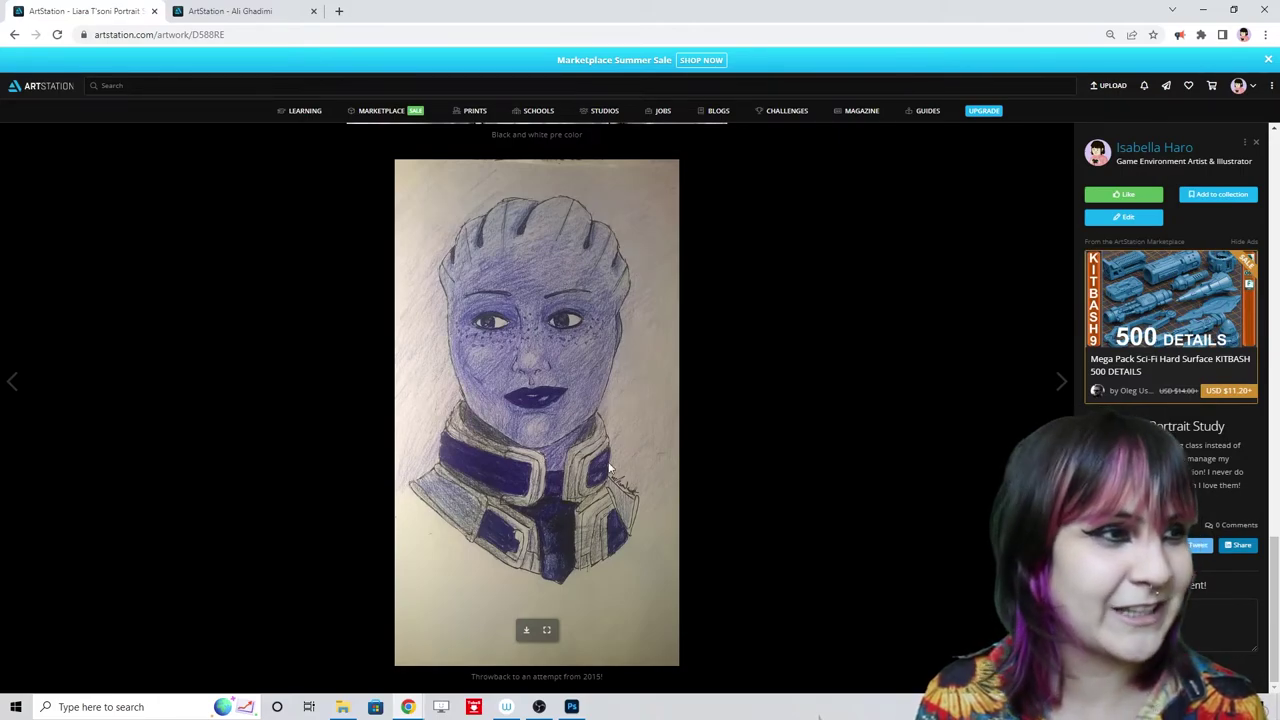
scroll(614, 505, down, 12)
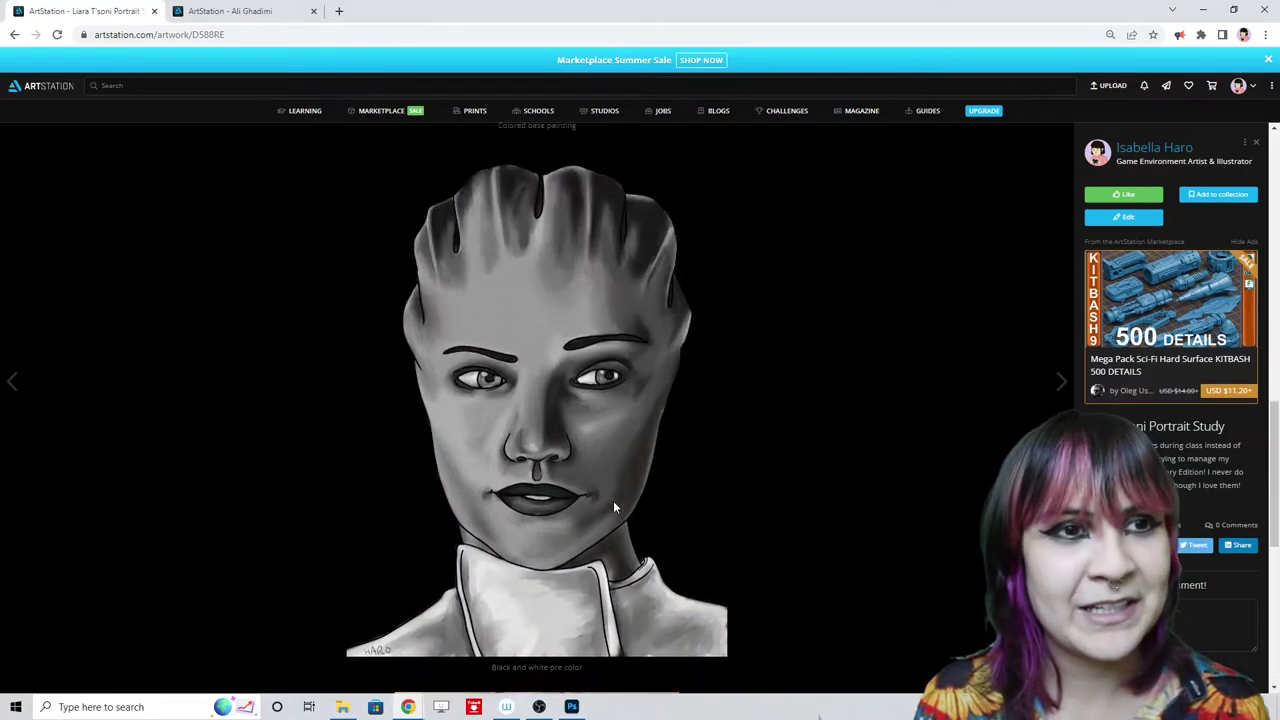
scroll(614, 507, up, 1)
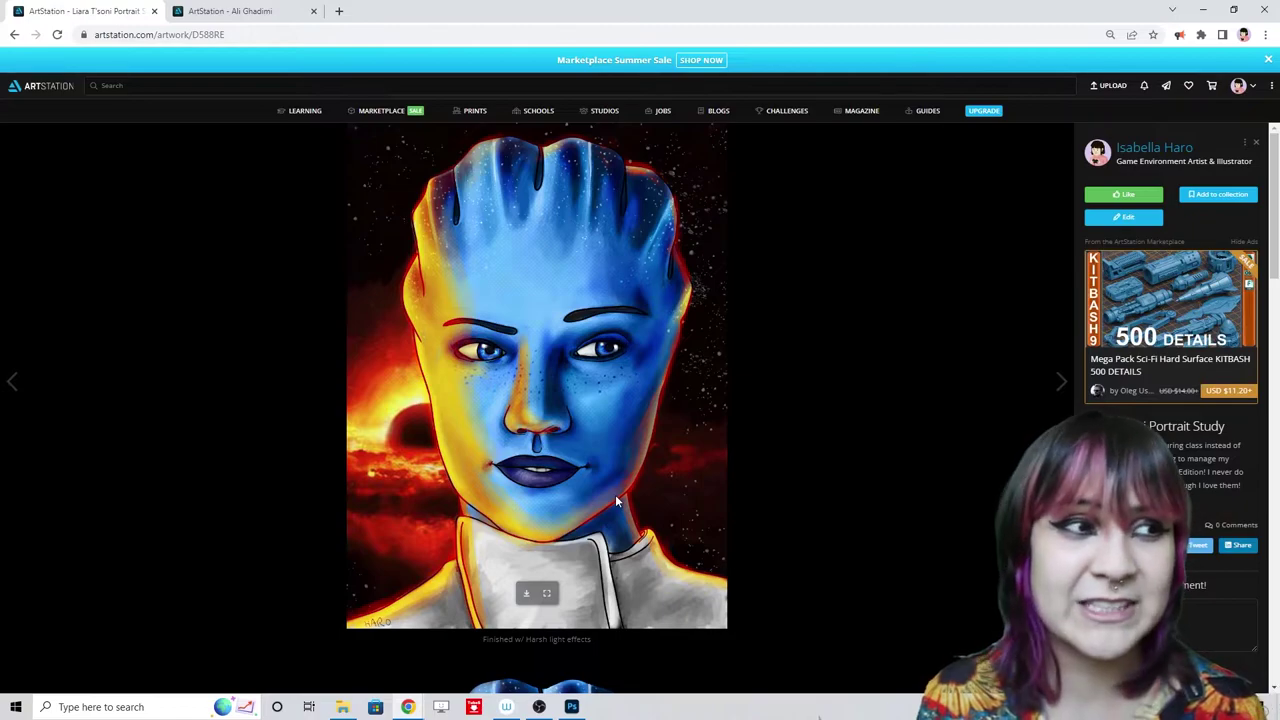
scroll(615, 494, down, 9)
scroll(718, 424, up, 8)
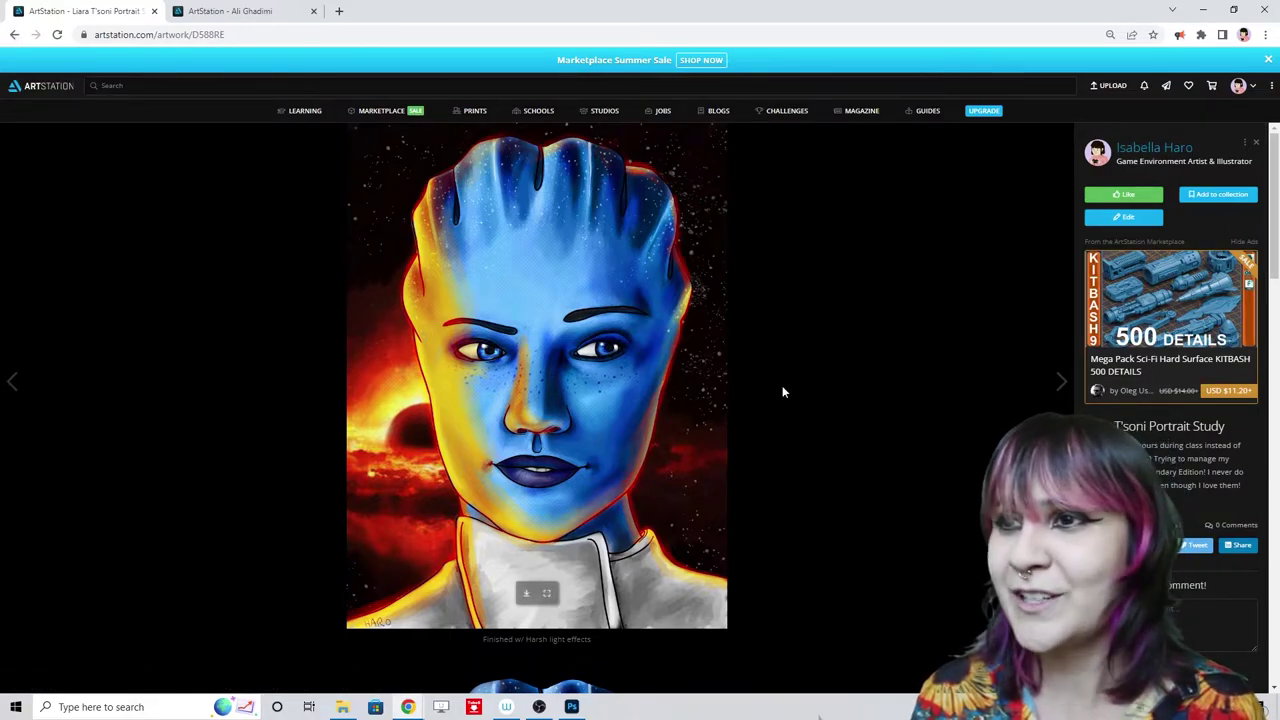
- Open the Game Finale Animated Pixel Art project and review its car-interior and road images
click(16, 36)
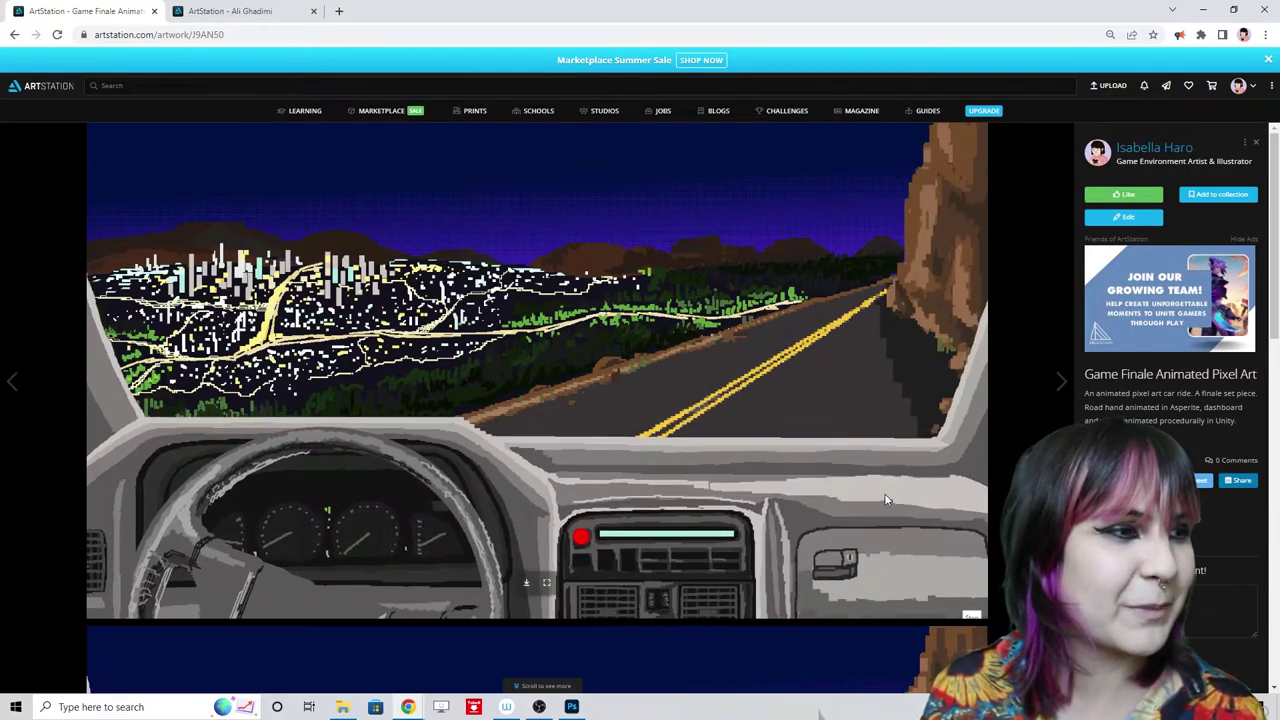
scroll(885, 498, down, 1)
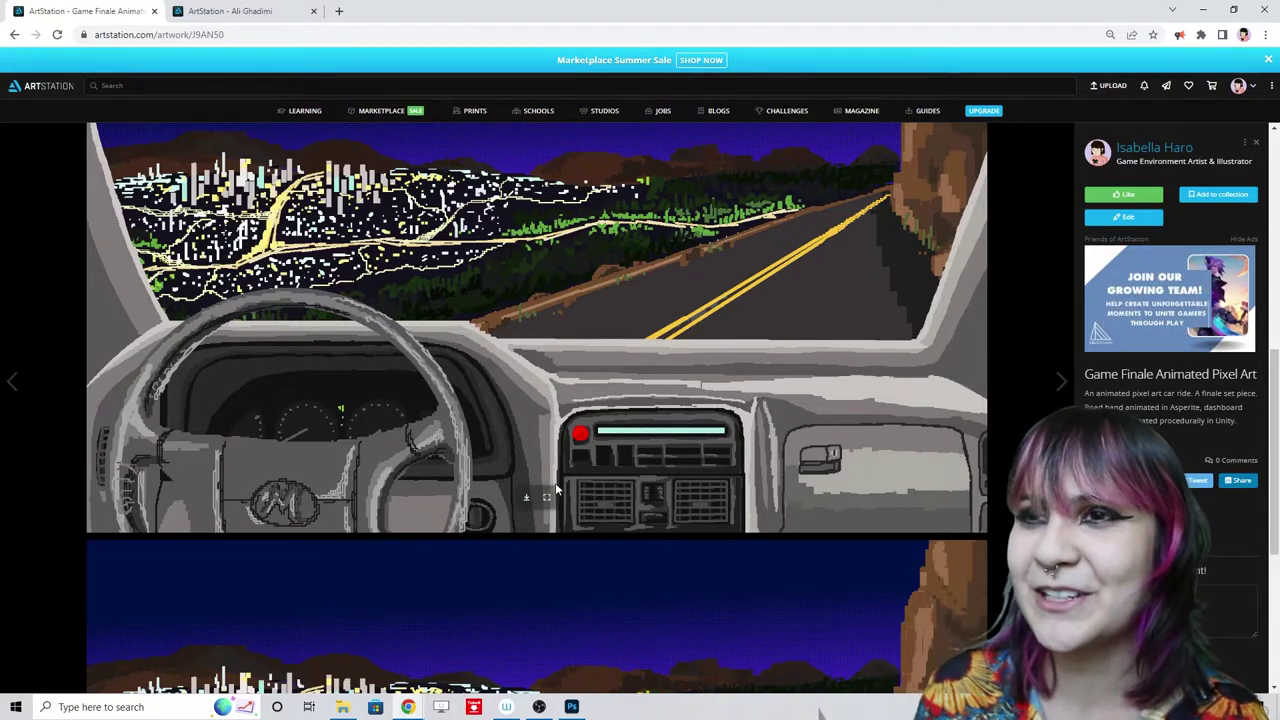
scroll(428, 488, down, 4)
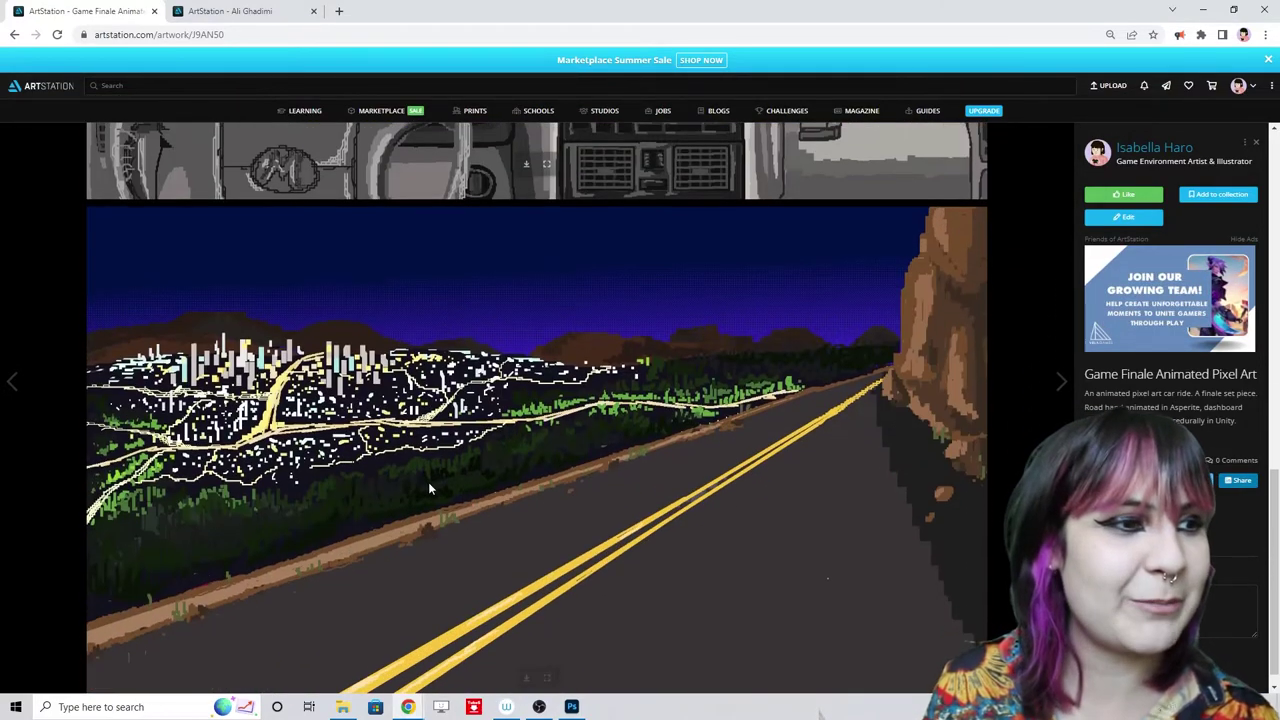
scroll(433, 475, down, 1)
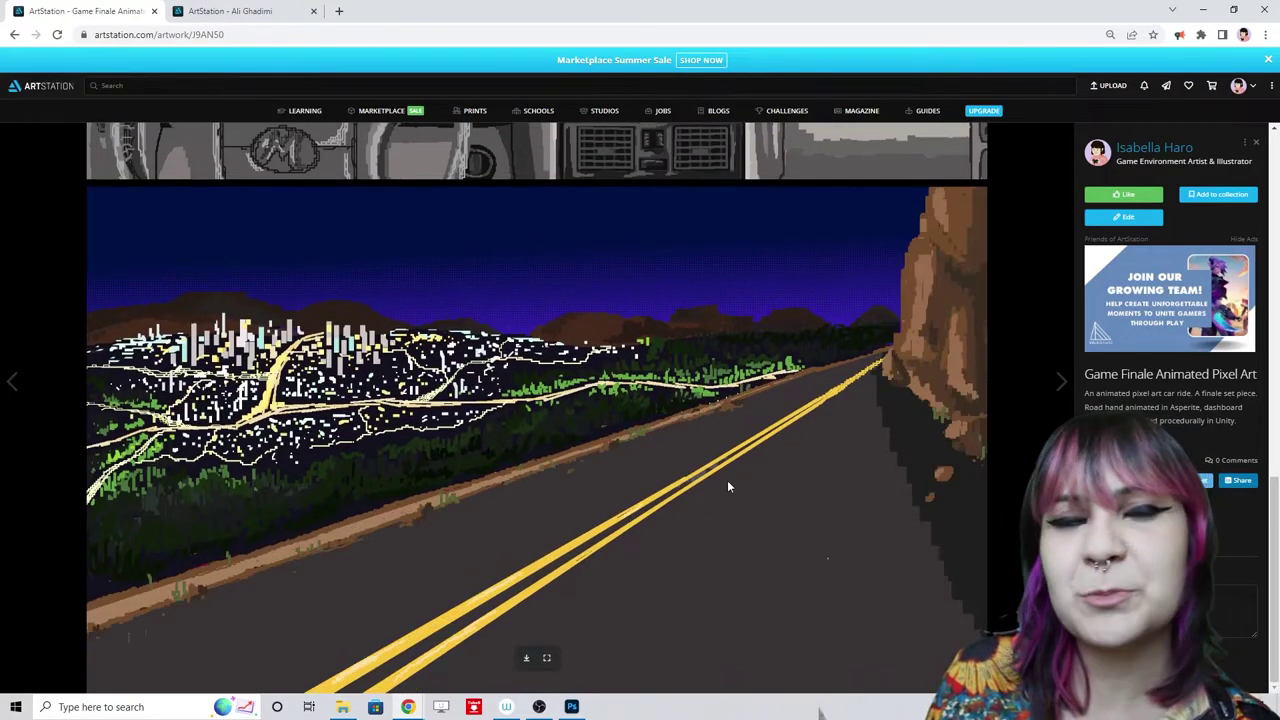
scroll(680, 470, up, 4)
scroll(669, 492, down, 1)
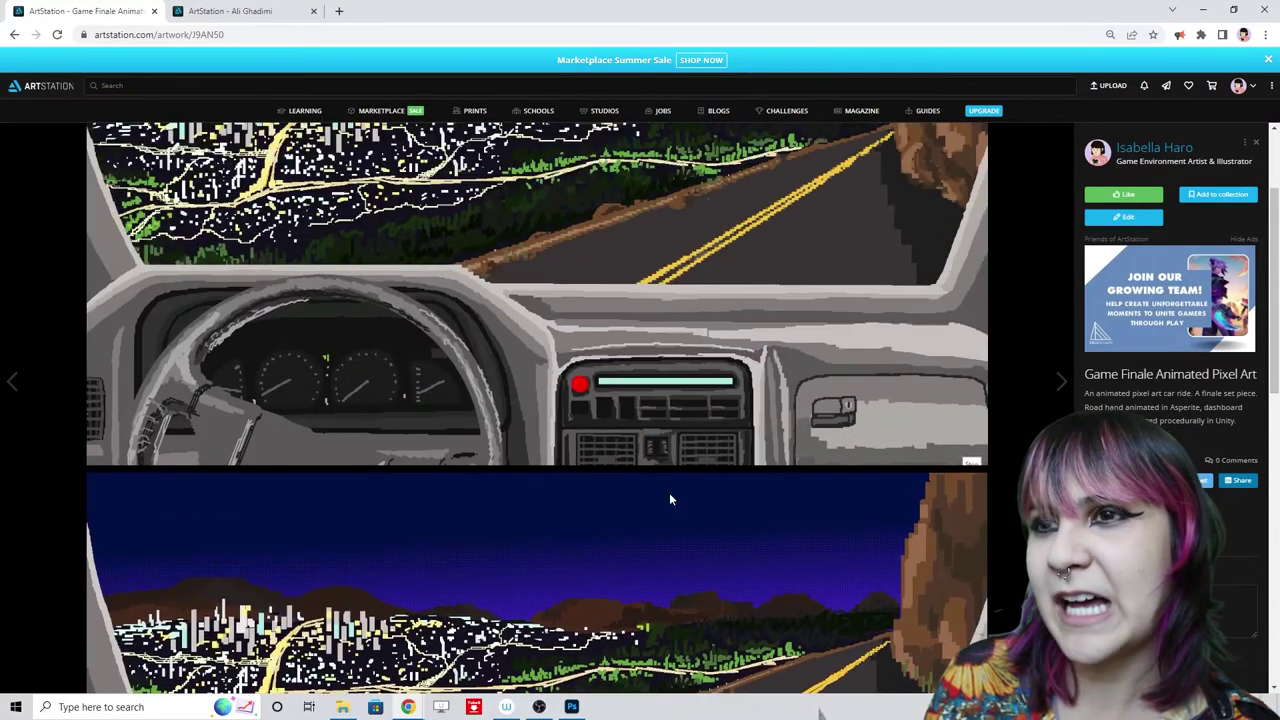
scroll(669, 498, up, 2)
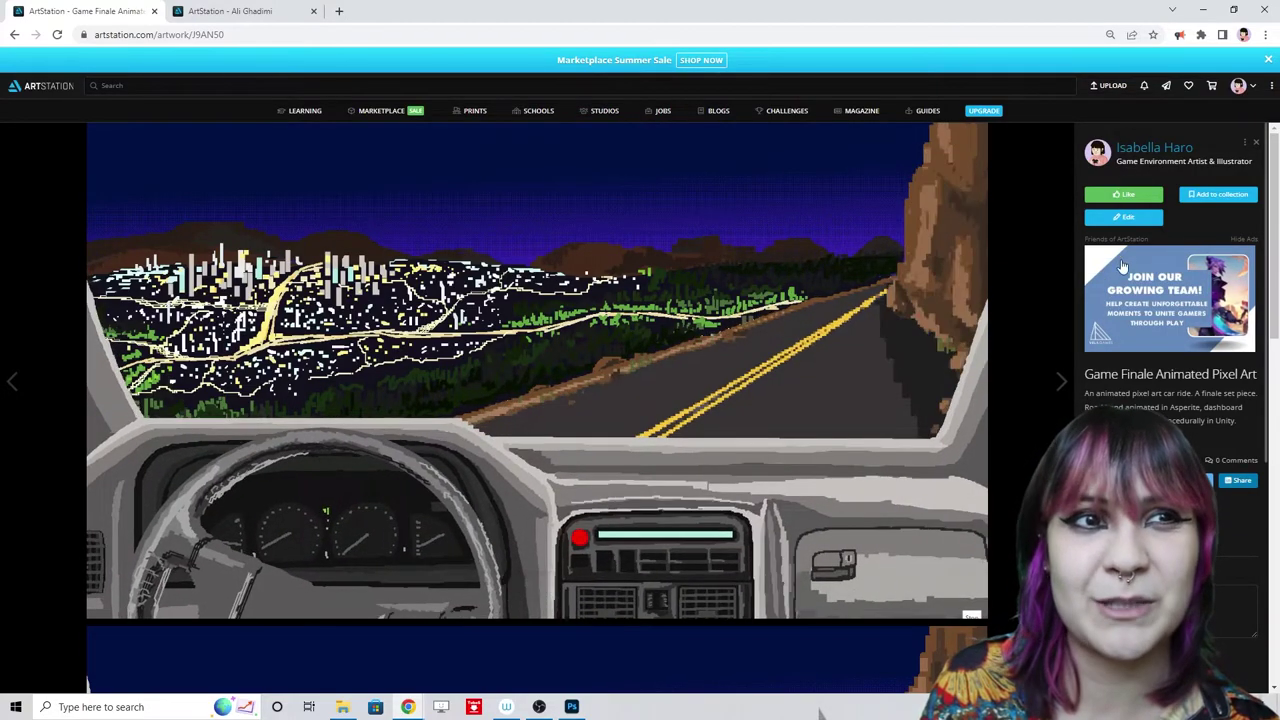
- Edit the Game Finale Animated Pixel Art project to set its publish status to Not published, and save it
click(1124, 217)
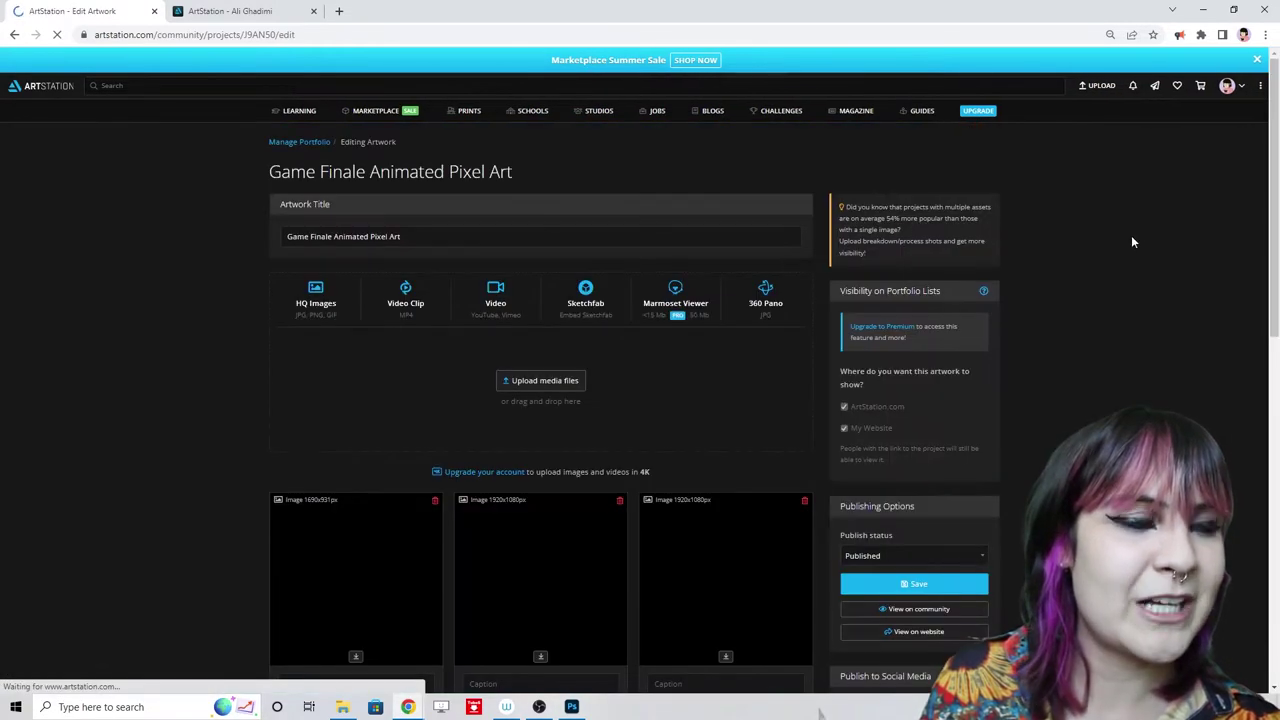
scroll(940, 450, down, 2)
click(910, 354)
click(896, 395)
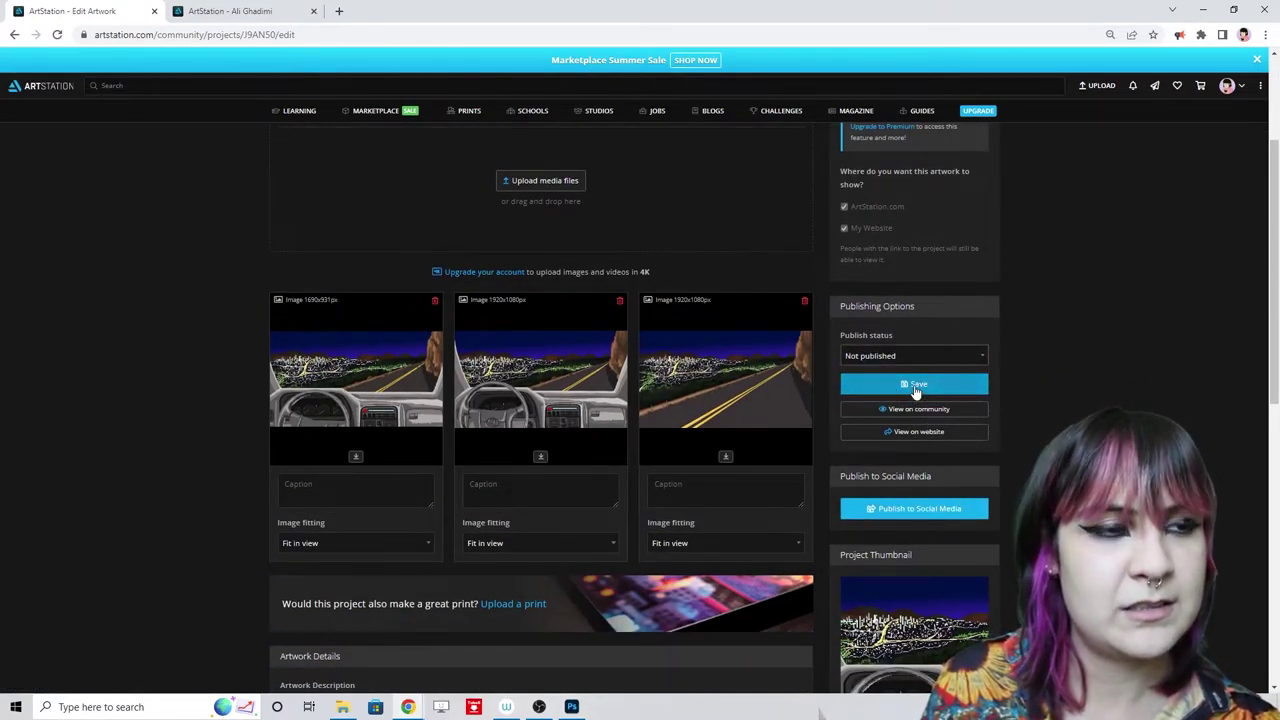
- Open the Digital Janitors promo project from the own profile's Illustrations album and download its main poster image
mouse_move(1236, 91)
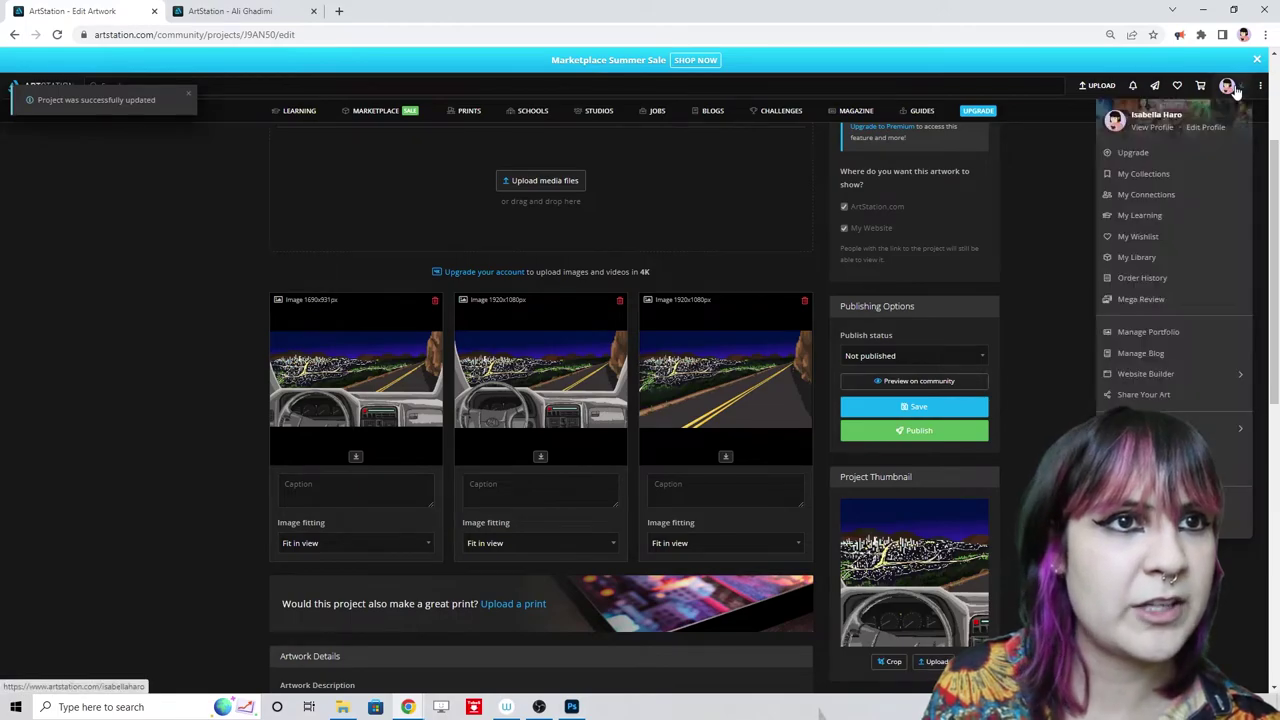
click(1158, 128)
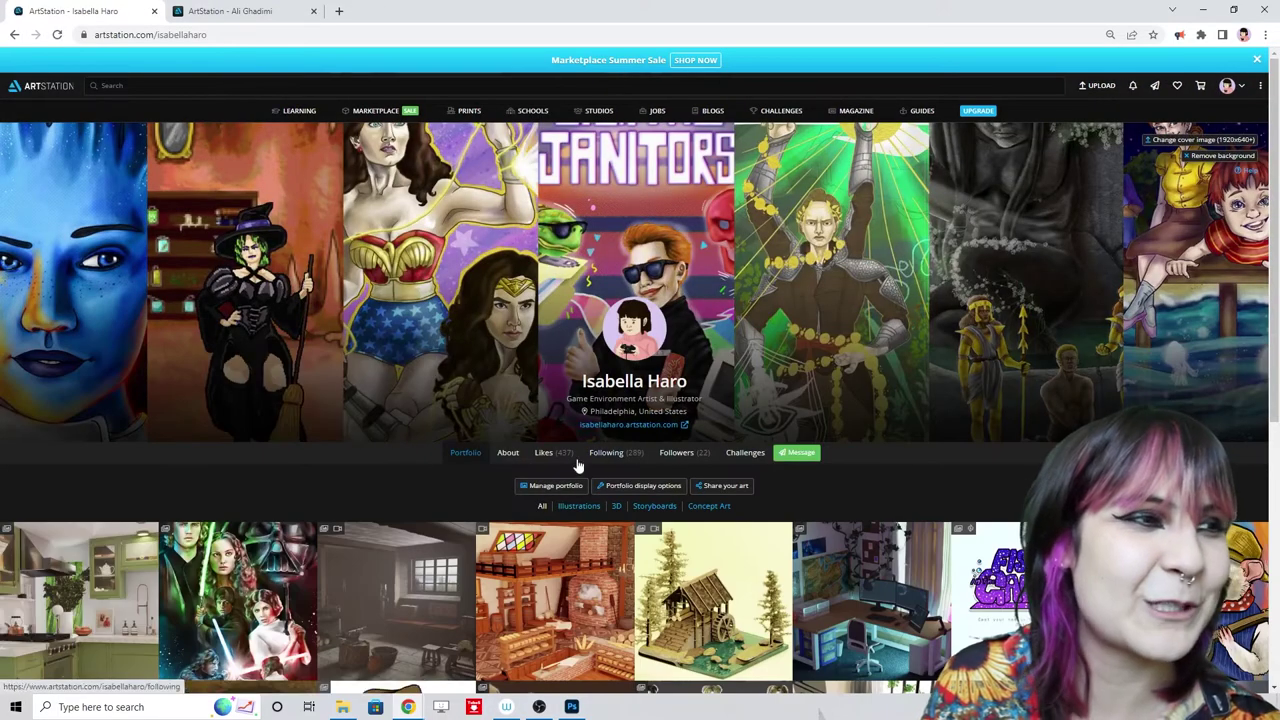
scroll(600, 400, down, 3)
click(579, 240)
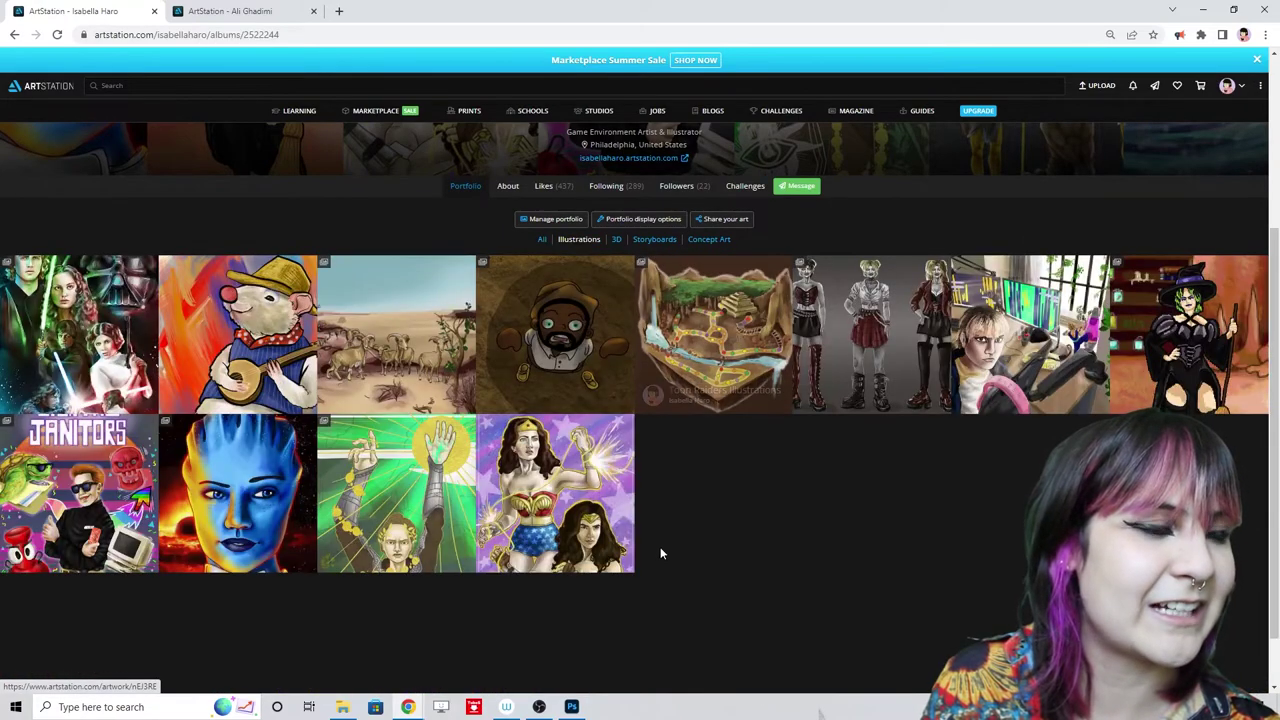
click(110, 462)
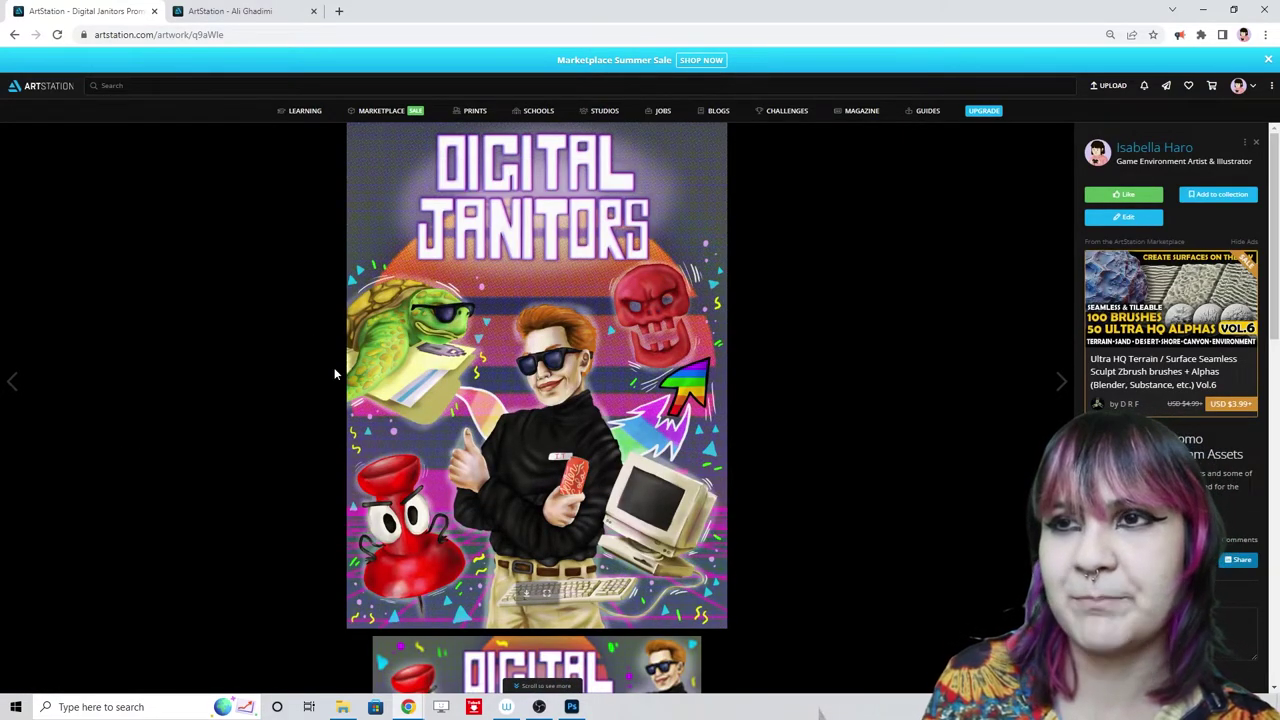
alt+click(525, 598)
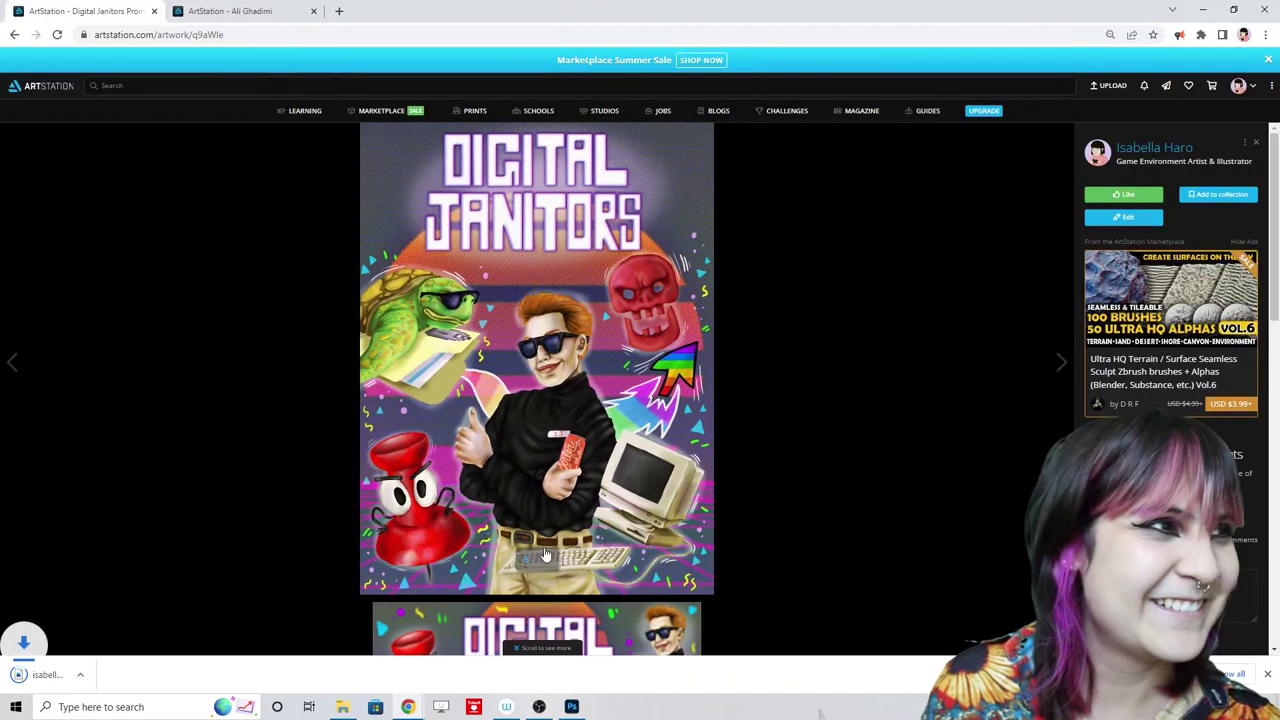
click(1267, 676)
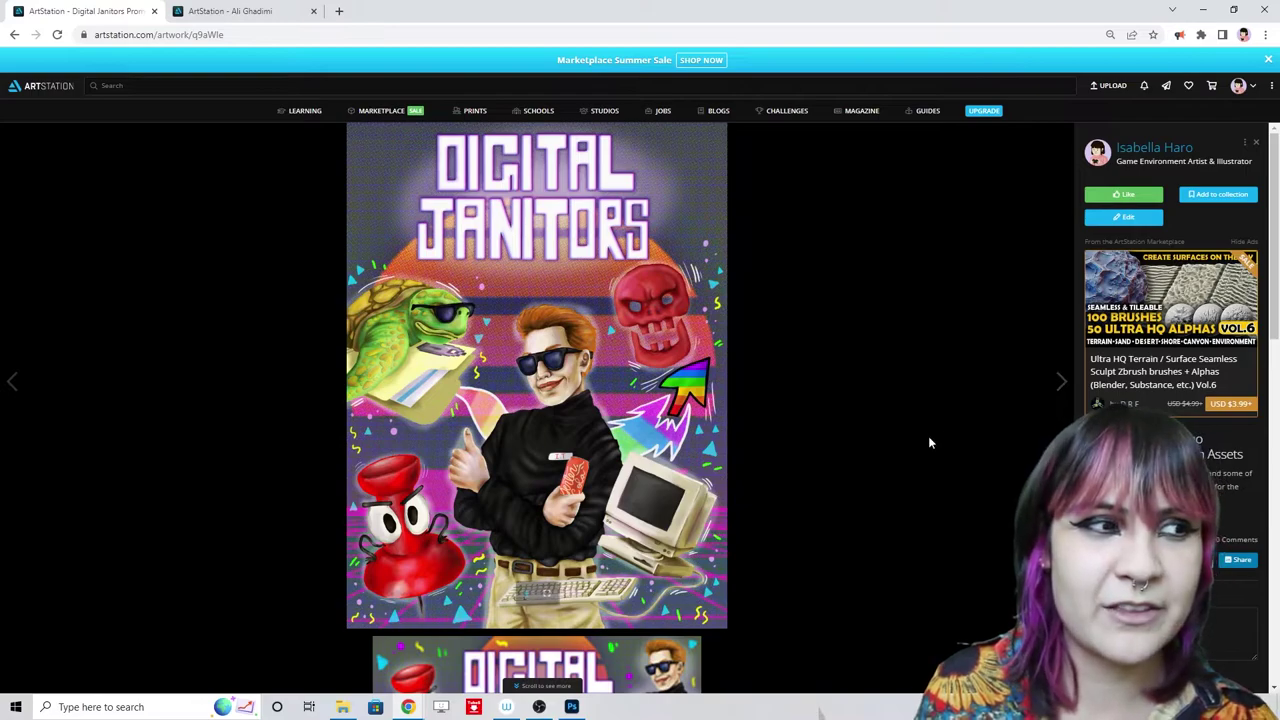
- Review the Digital Janitors banner variations and the Steam achievement icons below the poster
scroll(792, 475, down, 5)
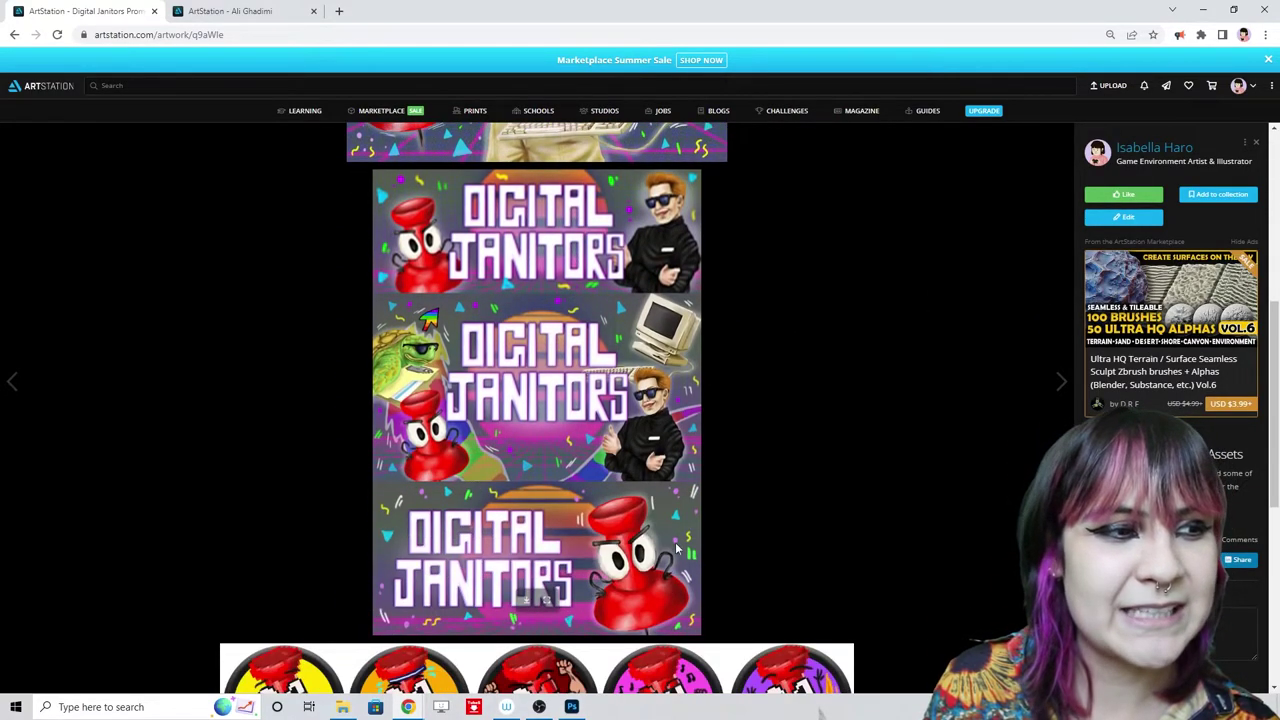
scroll(686, 545, down, 5)
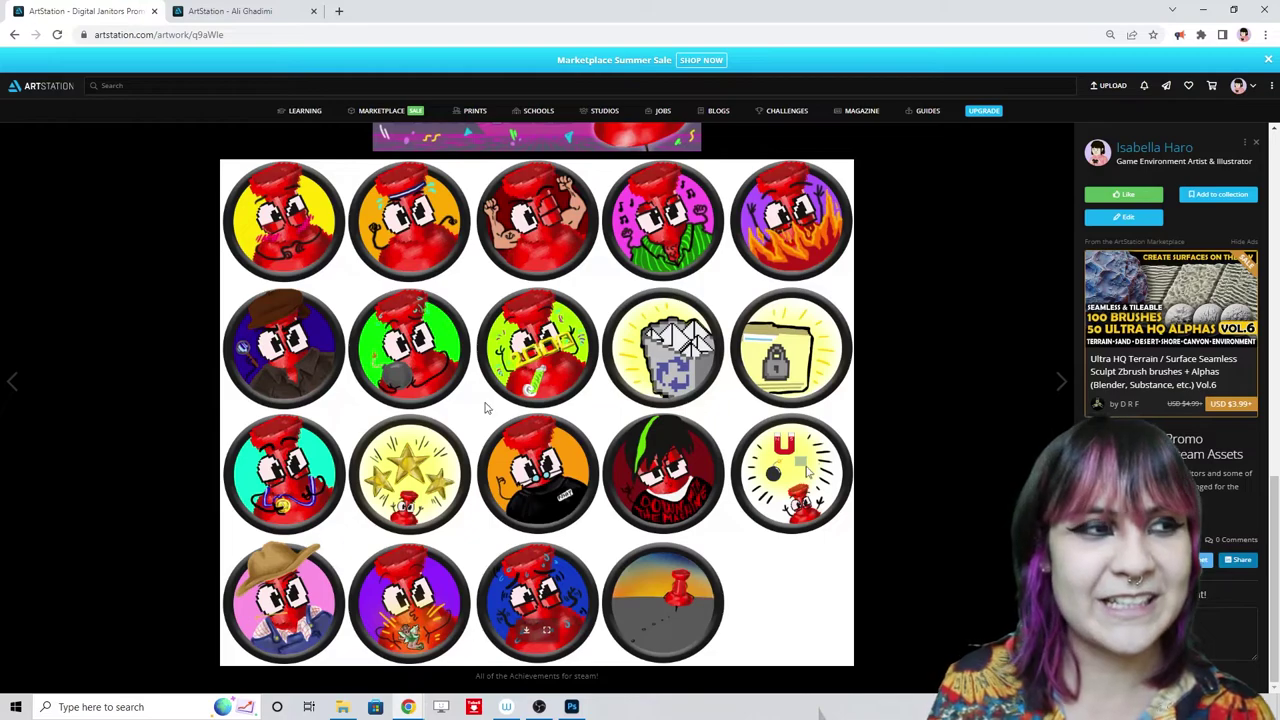
scroll(812, 506, up, 15)
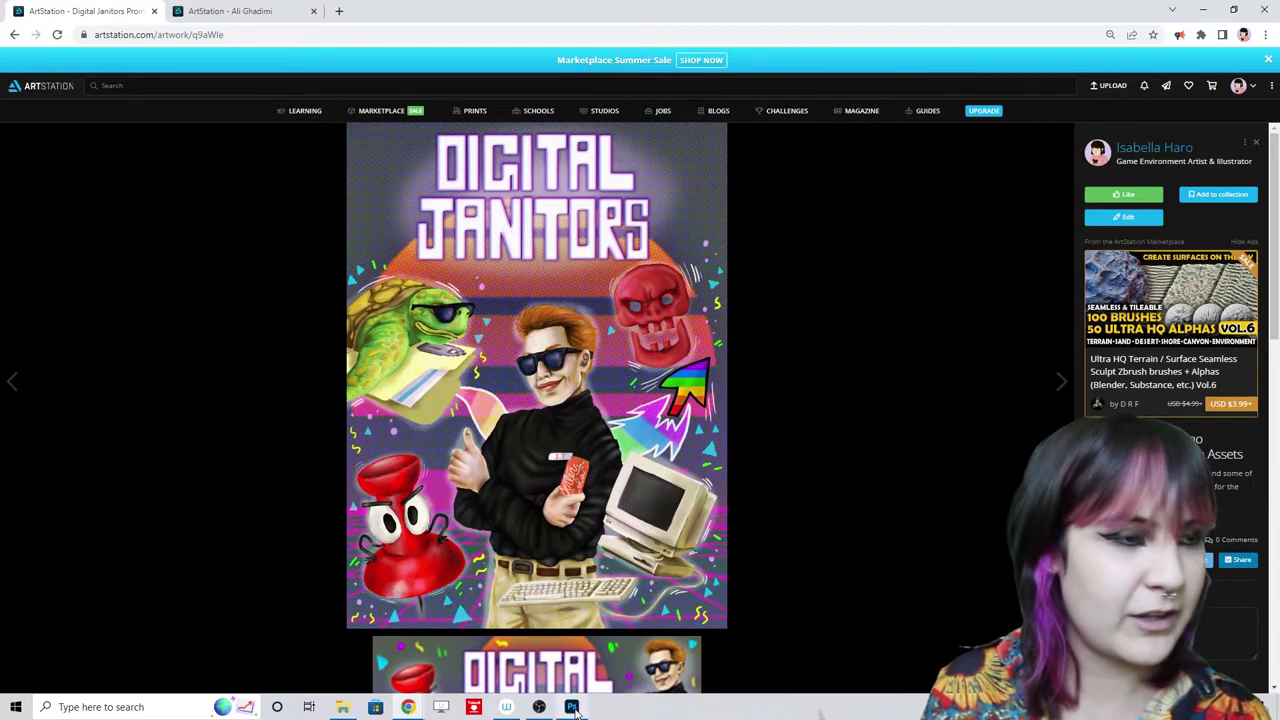
- Edit the Digital Janitors project to use a thumbnail composed in Photoshop with the game logo over the poster art, and save it
mouse_move(578, 708)
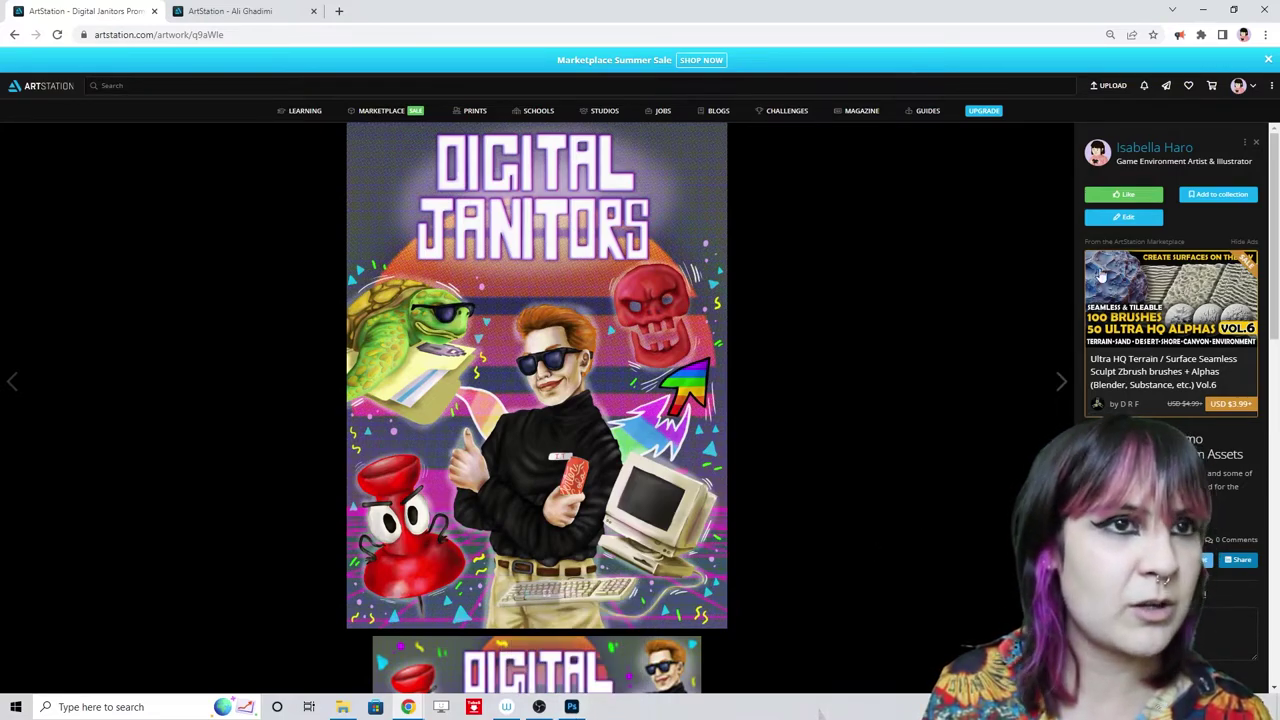
click(1121, 218)
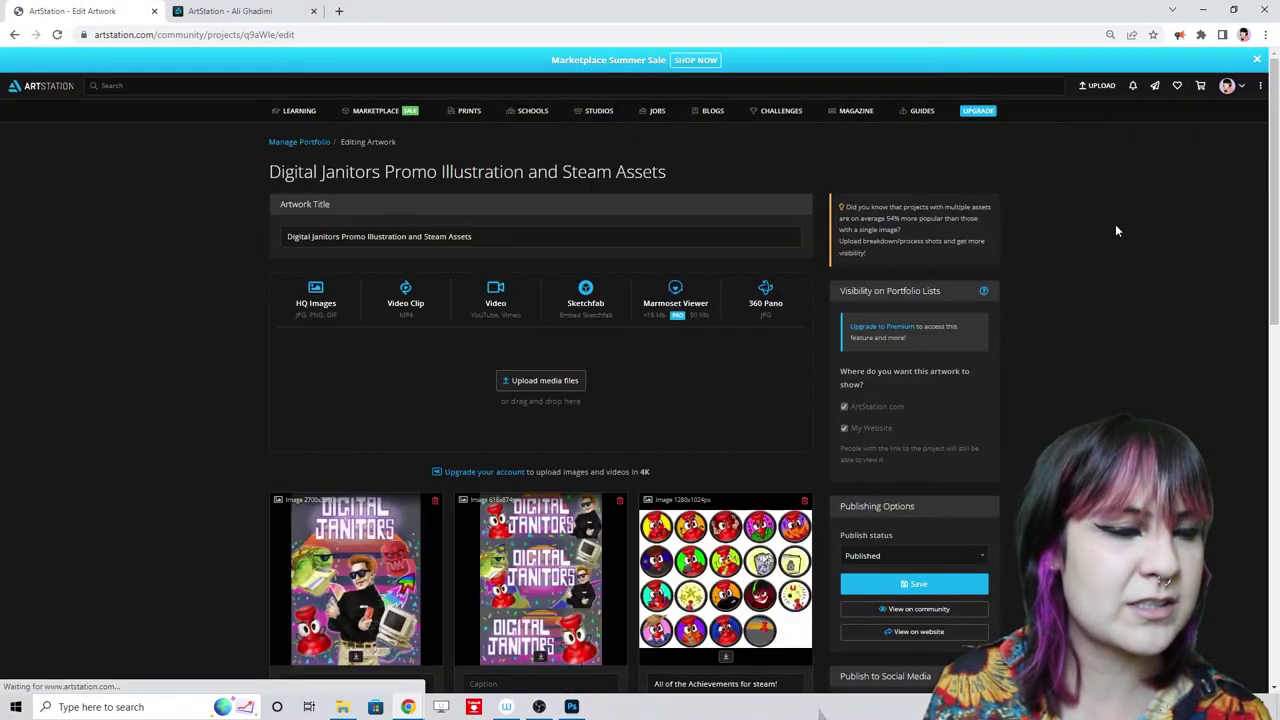
key(alt+Tab)
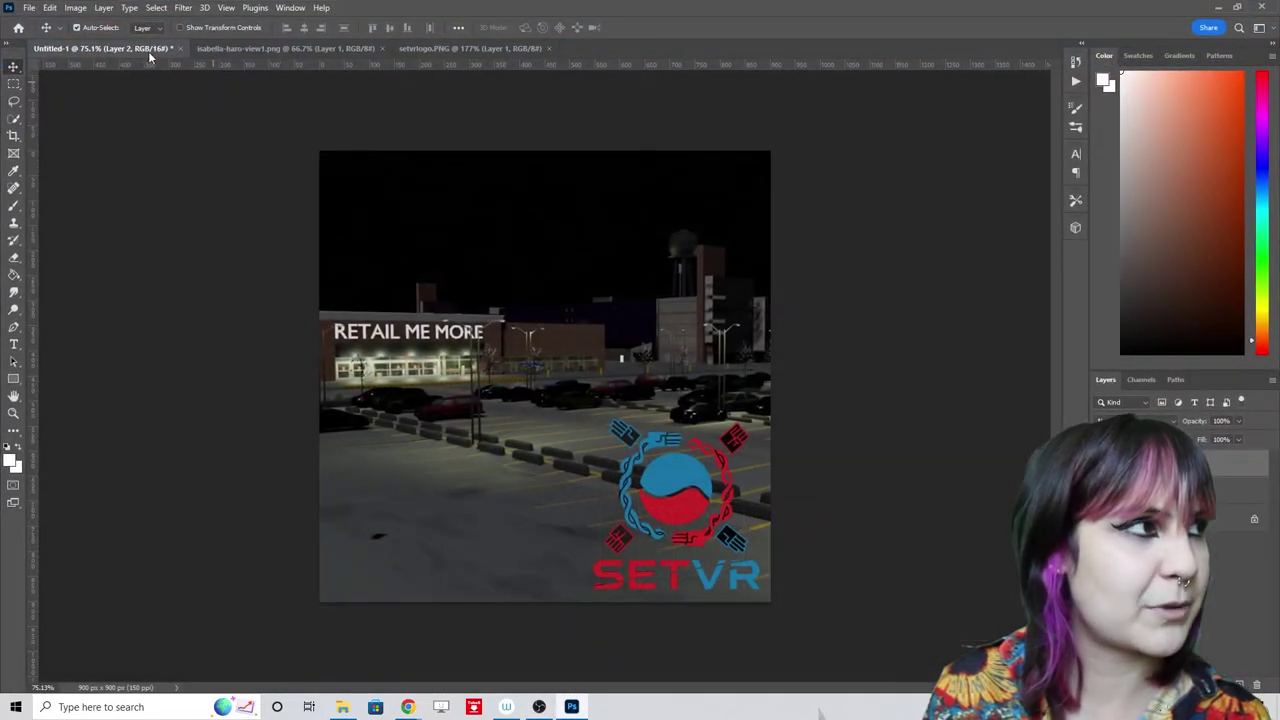
key(alt+Tab)
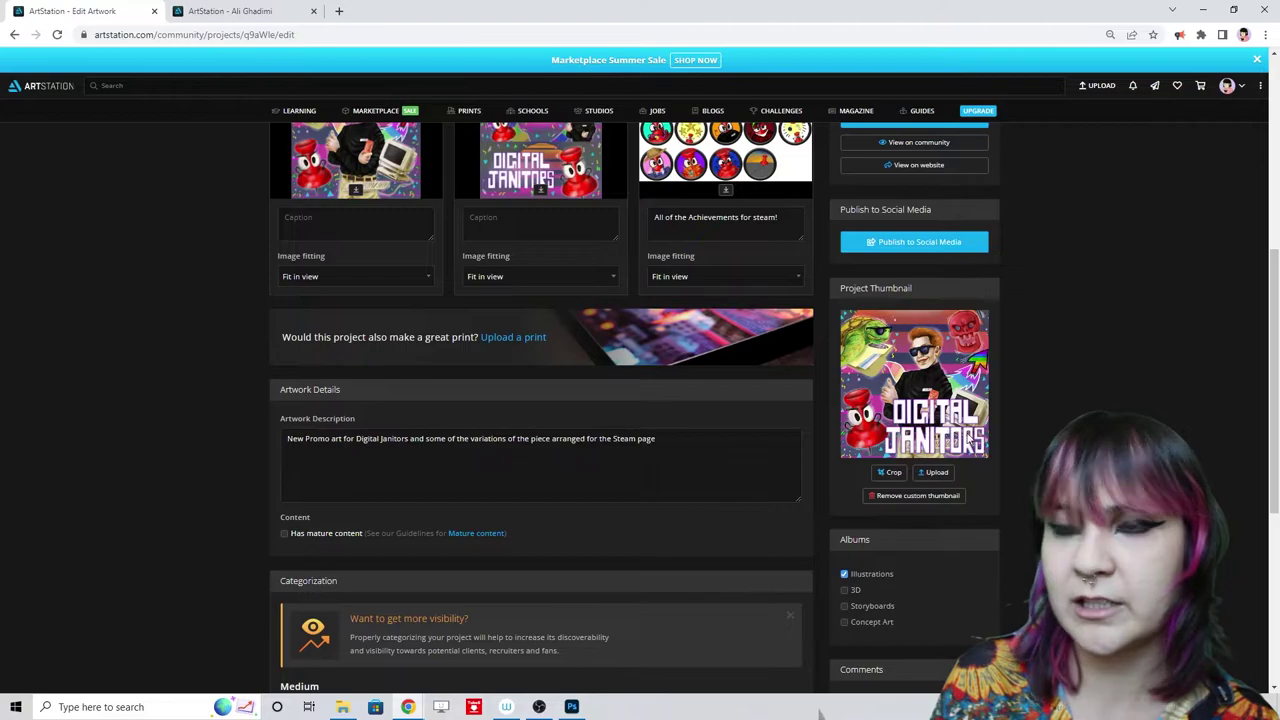
scroll(968, 432, up, 5)
scroll(1000, 579, down, 5)
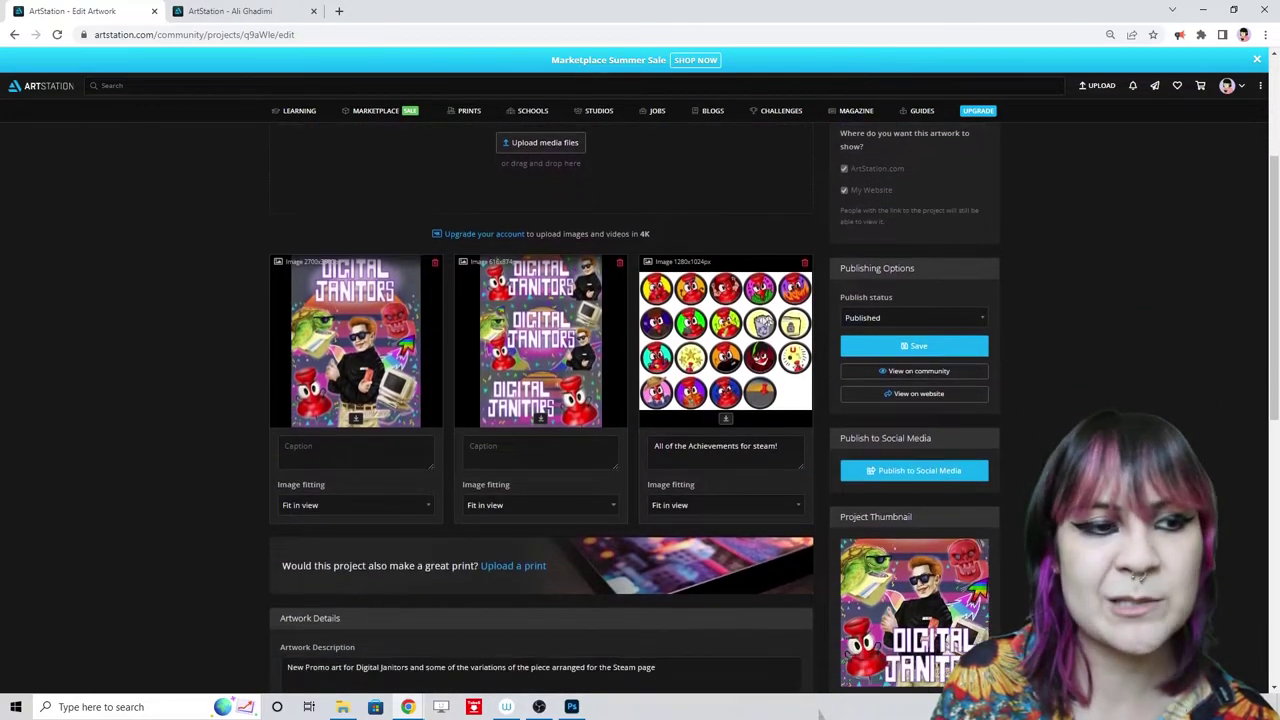
scroll(910, 378, up, 2)
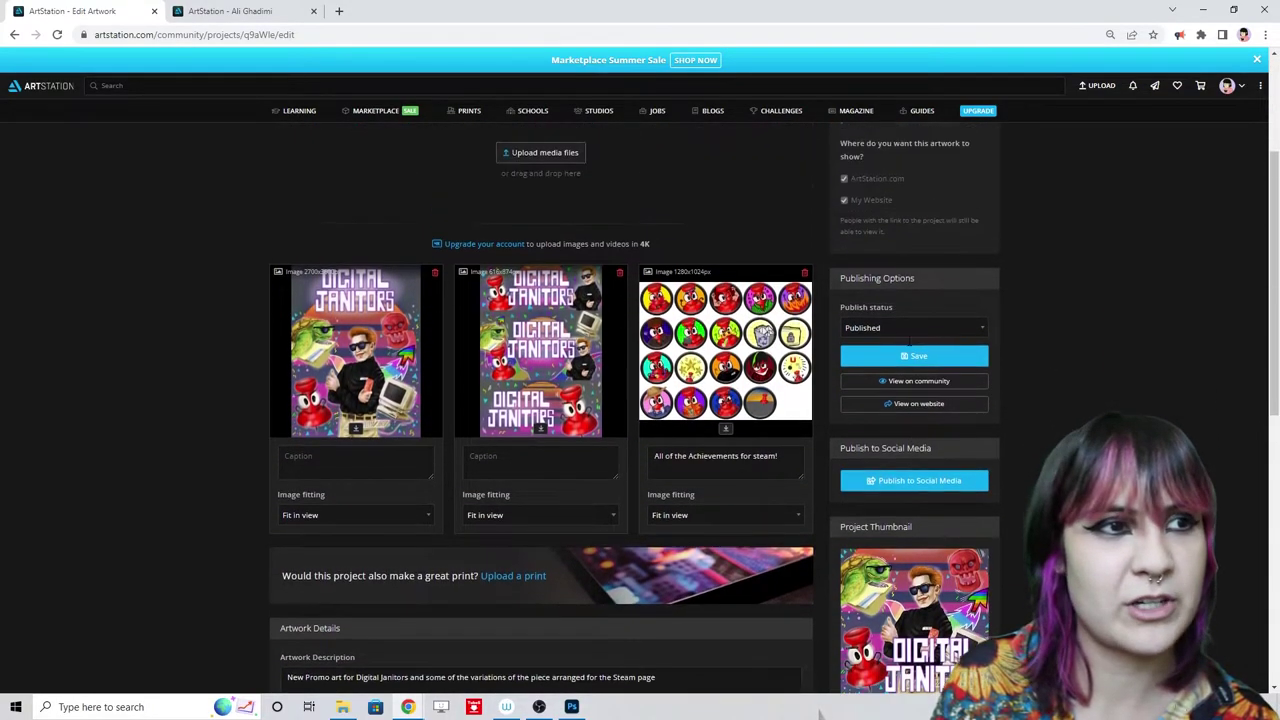
click(928, 385)
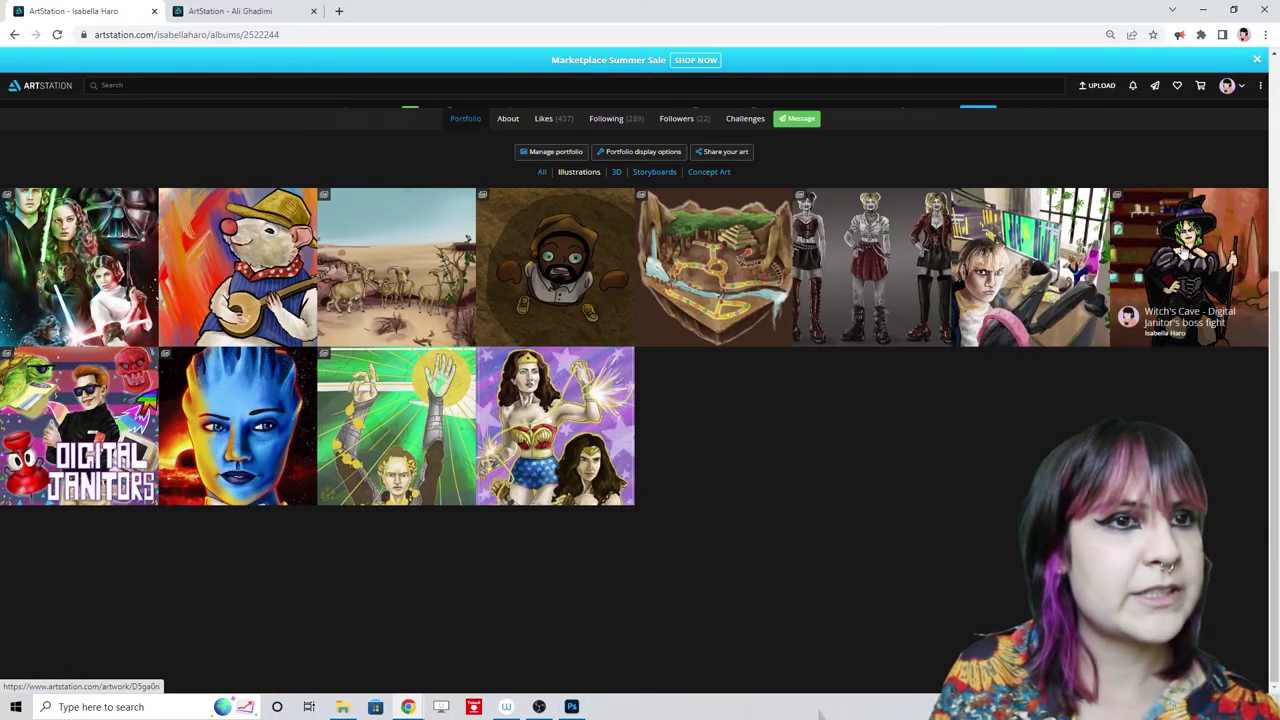
- Open the Witch's Cave - Digital Janitor's boss fight project and review its full scene, witch sprites and empty background
click(1175, 270)
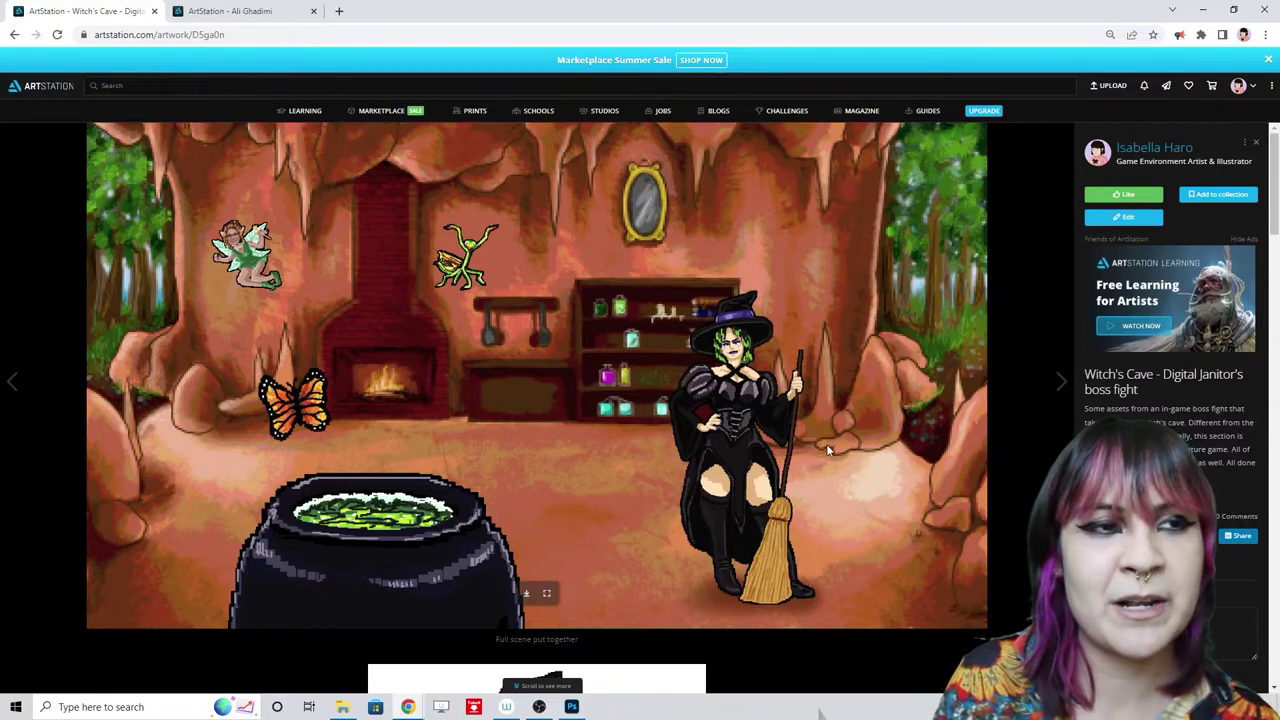
scroll(755, 518, down, 5)
scroll(683, 489, down, 2)
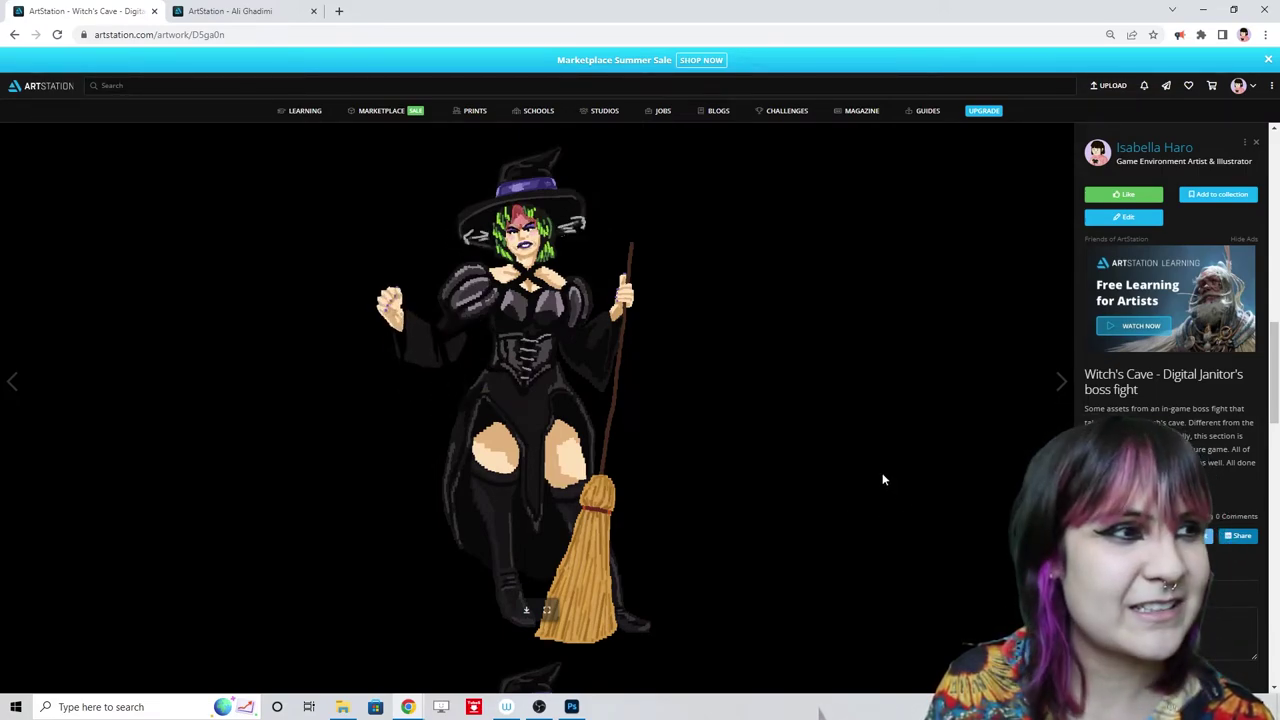
scroll(885, 482, down, 5)
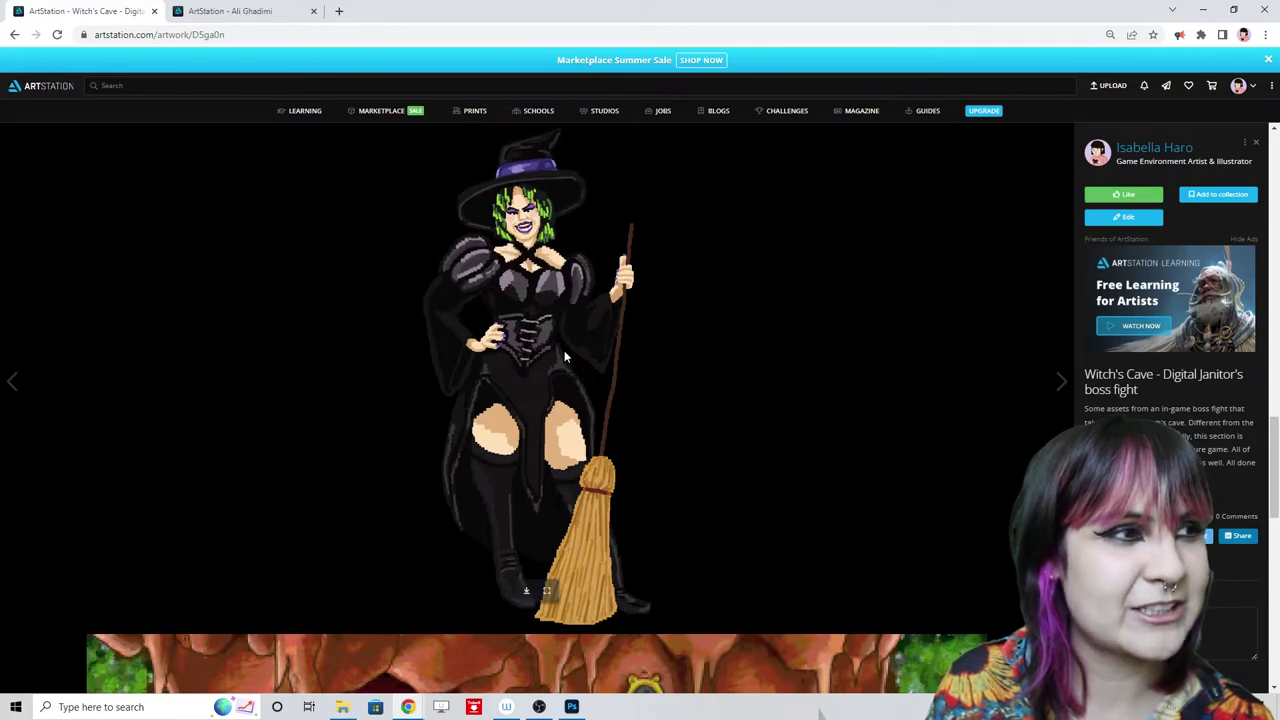
scroll(847, 486, down, 8)
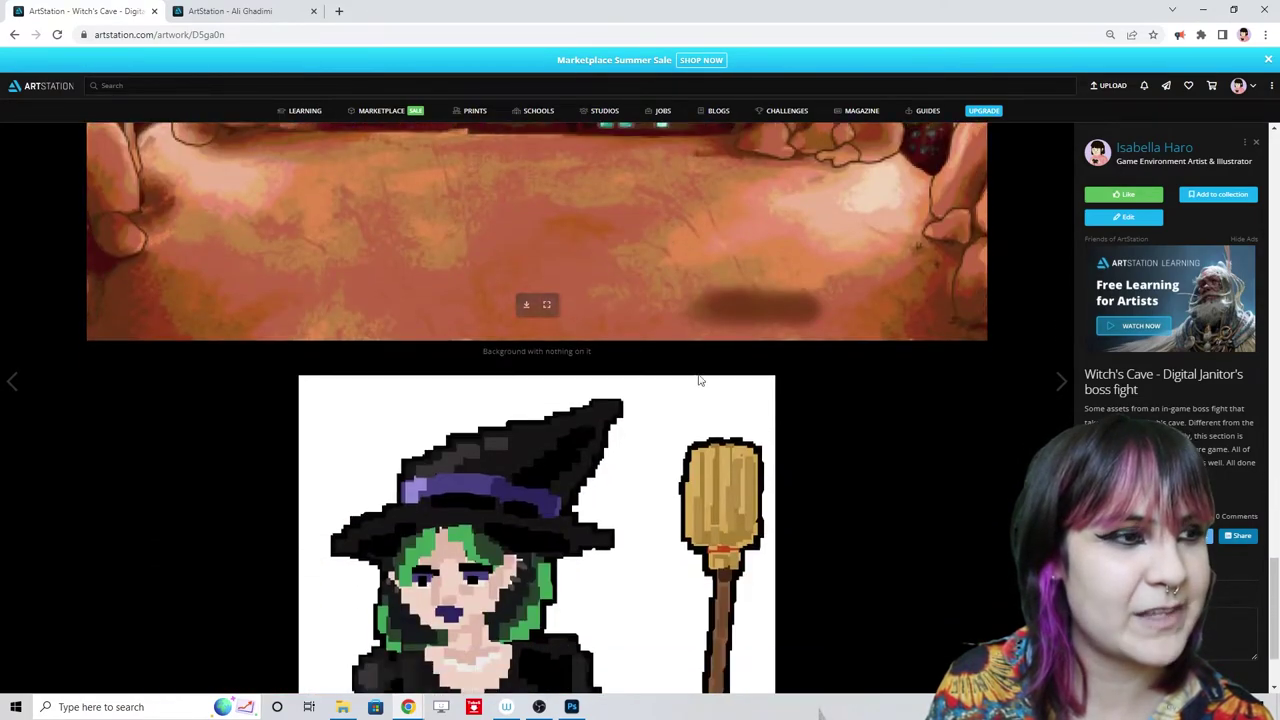
scroll(686, 366, down, 1)
scroll(648, 497, up, 10)
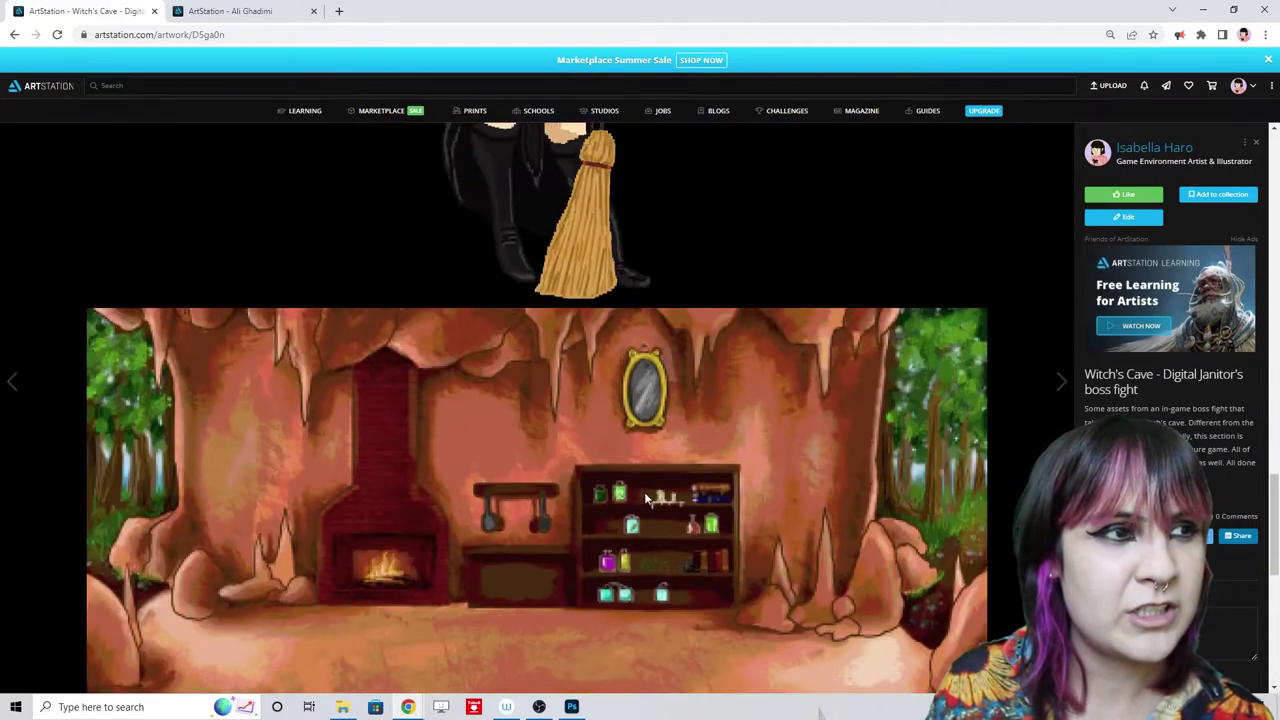
scroll(644, 499, up, 2)
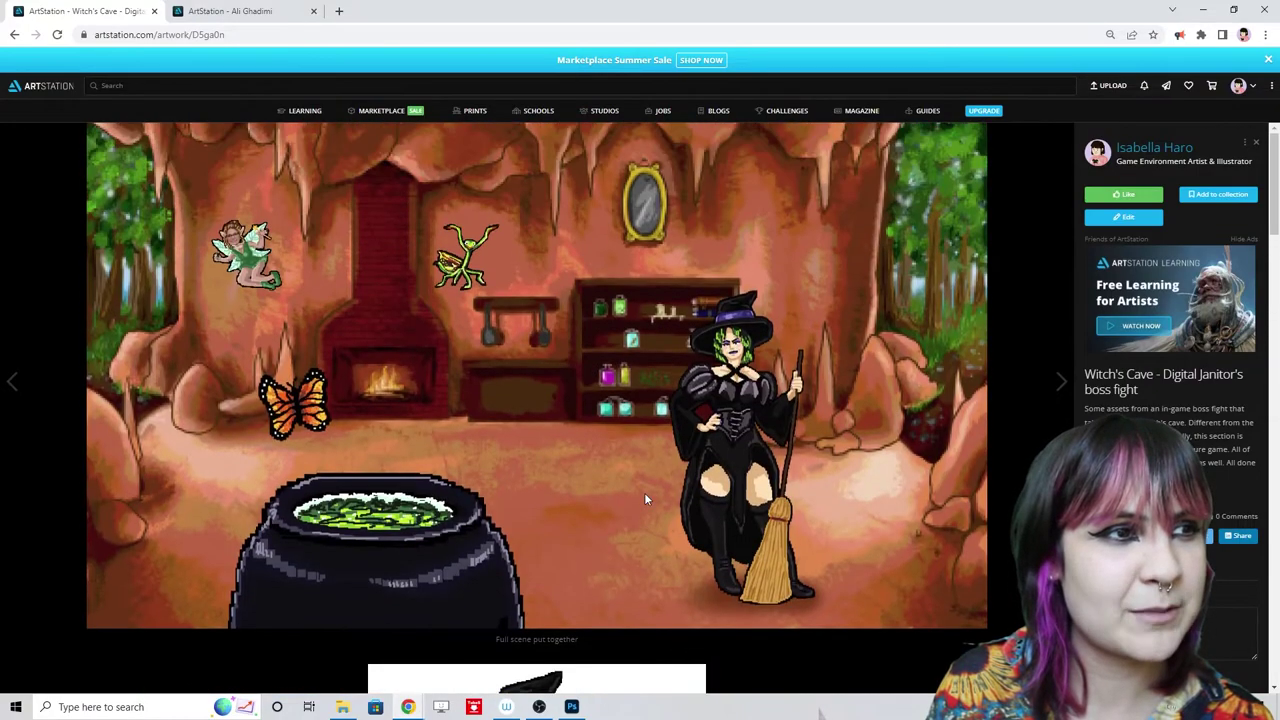
- Download the Witch's Cave full scene image and switch to the Digital Janitors thumbnail composition in Photoshop
click(526, 594)
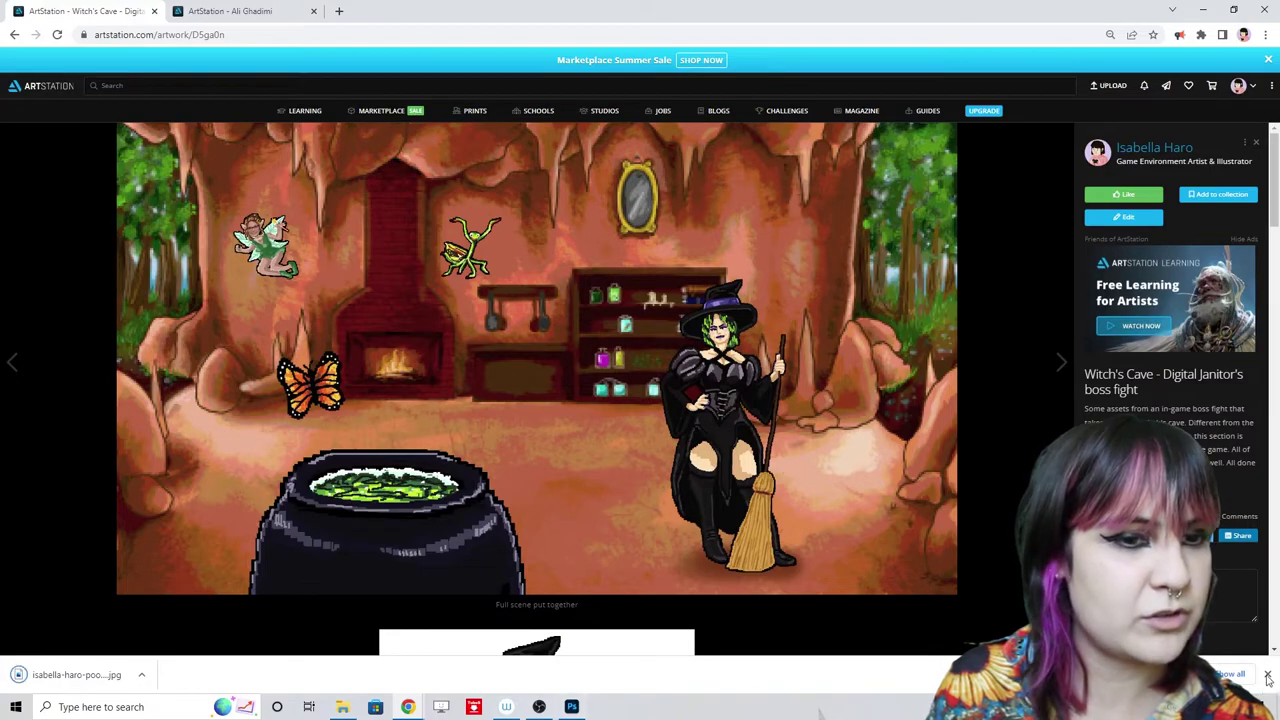
click(1266, 676)
click(583, 709)
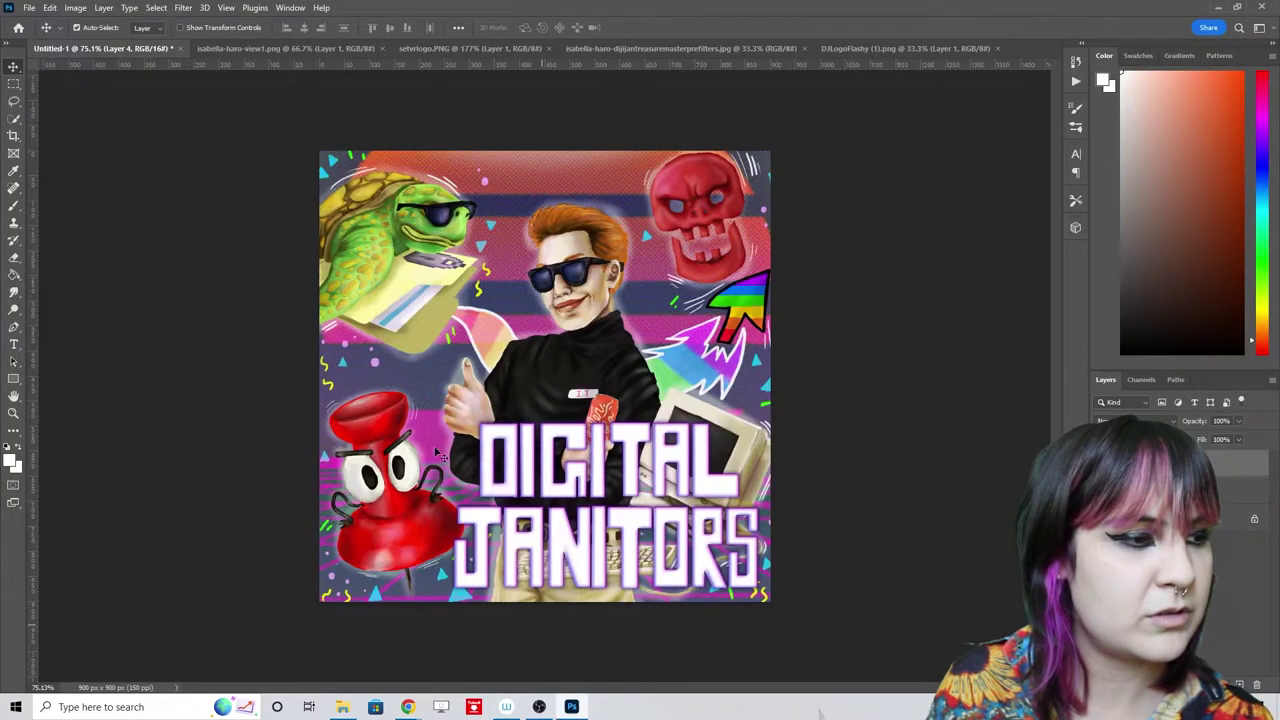
click(29, 7)
key(Escape)
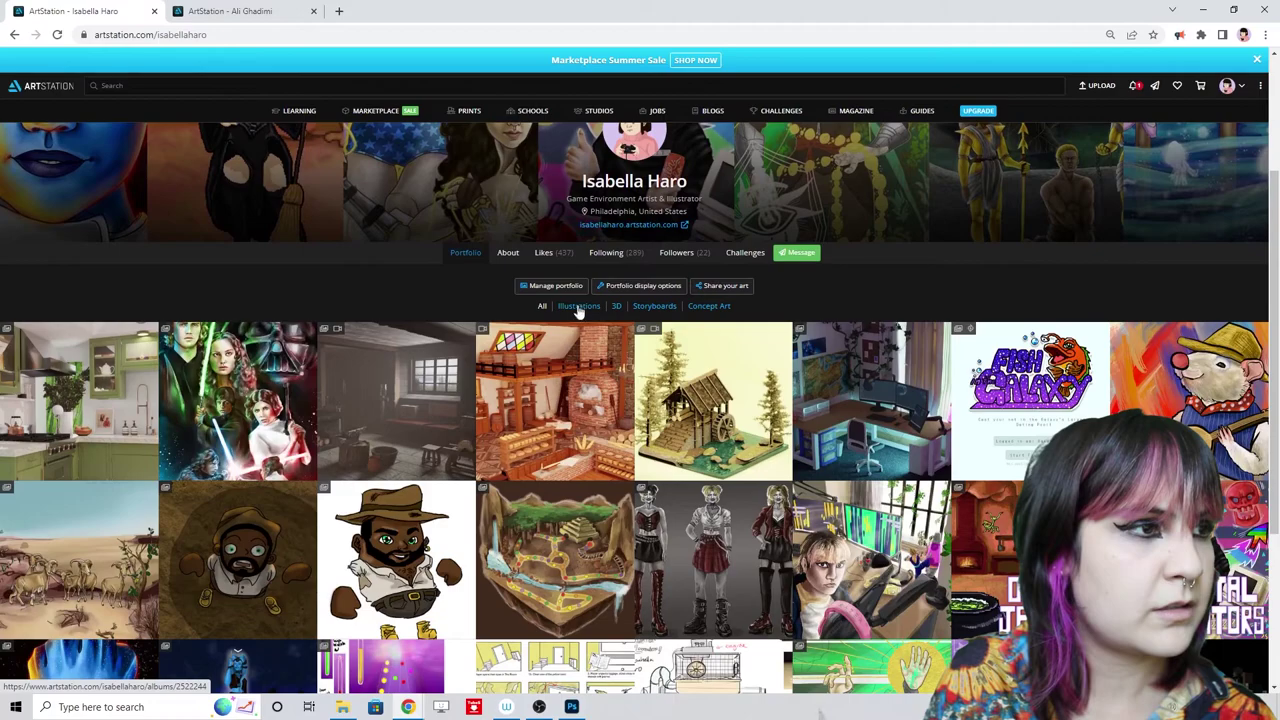
- Open the Self Portrait - Artist's Habitat artwork from the Illustrations album for review
click(578, 305)
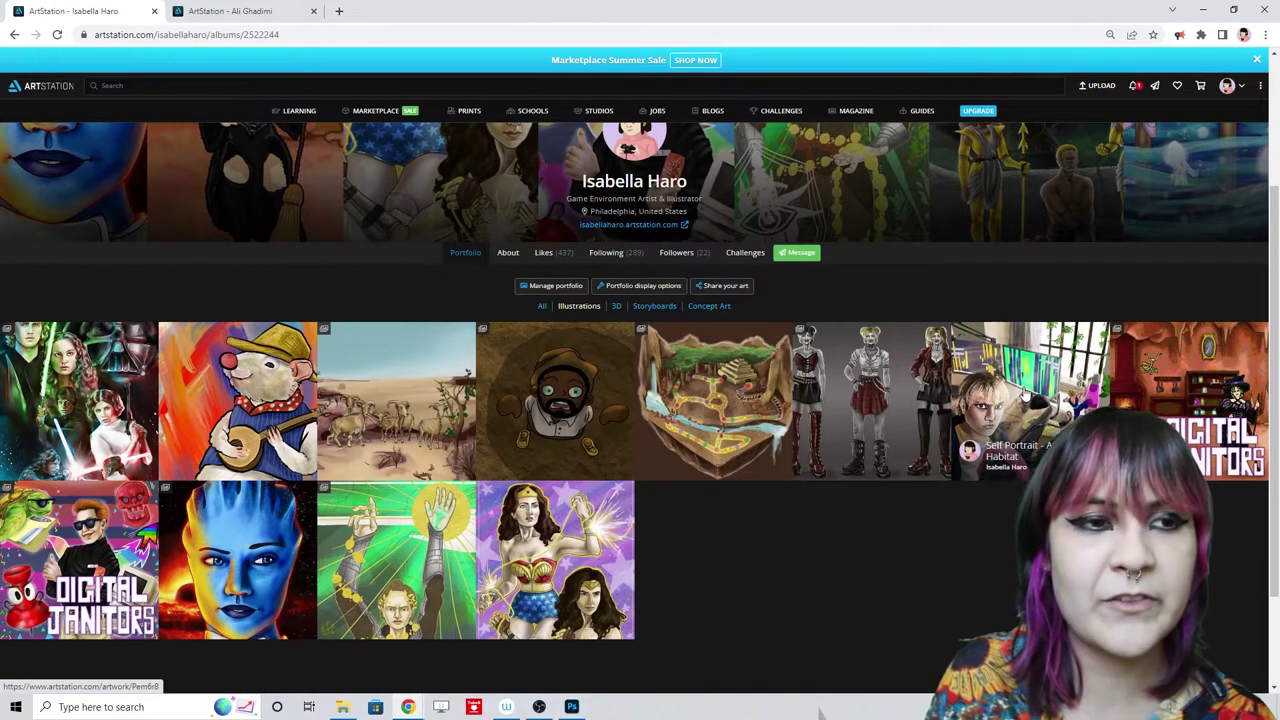
click(1024, 396)
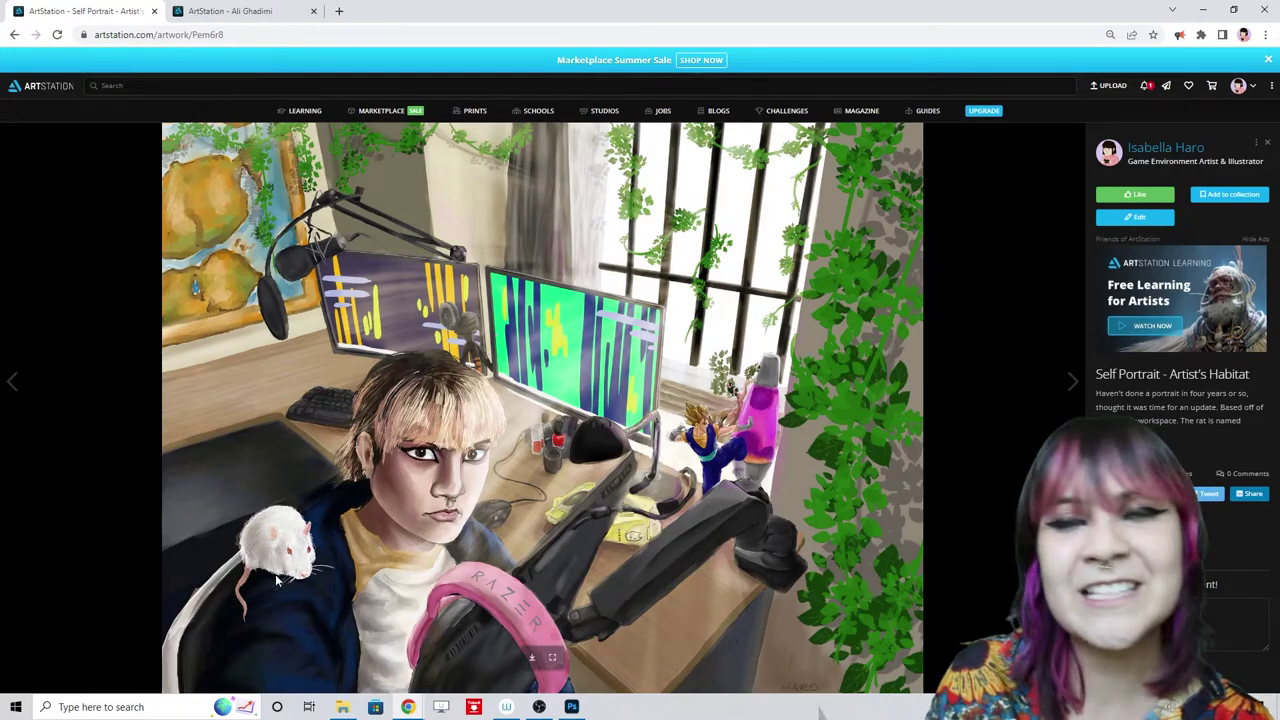
- Open the Jeanette Voerman - Modern Character Redesign project from the Illustrations album, set its publish status to Not published and save
click(134, 229)
scroll(744, 480, down, 2)
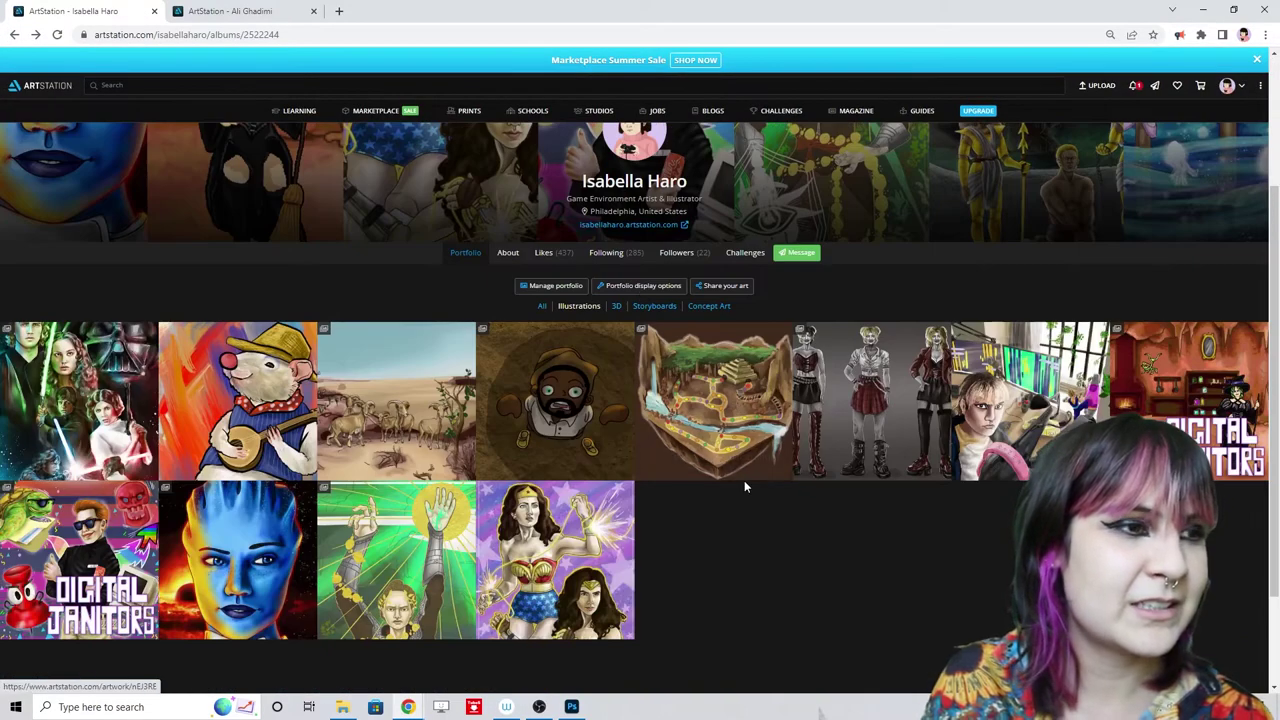
click(880, 378)
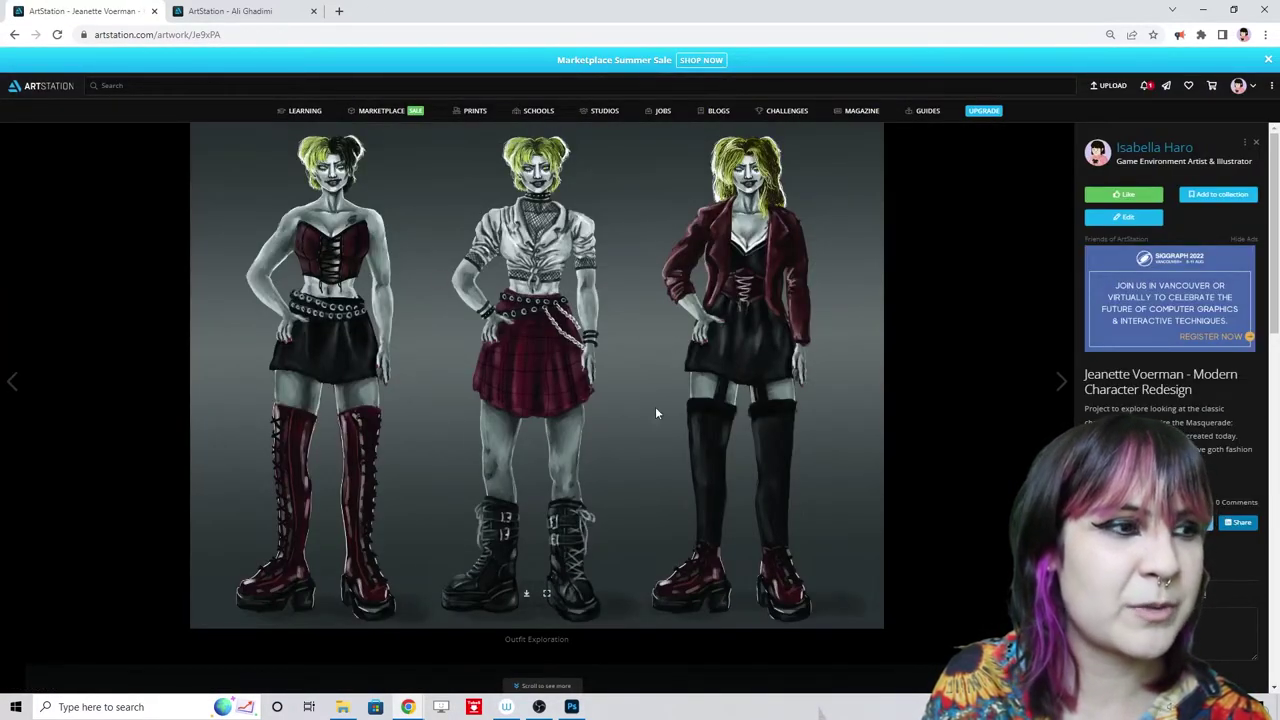
click(1127, 217)
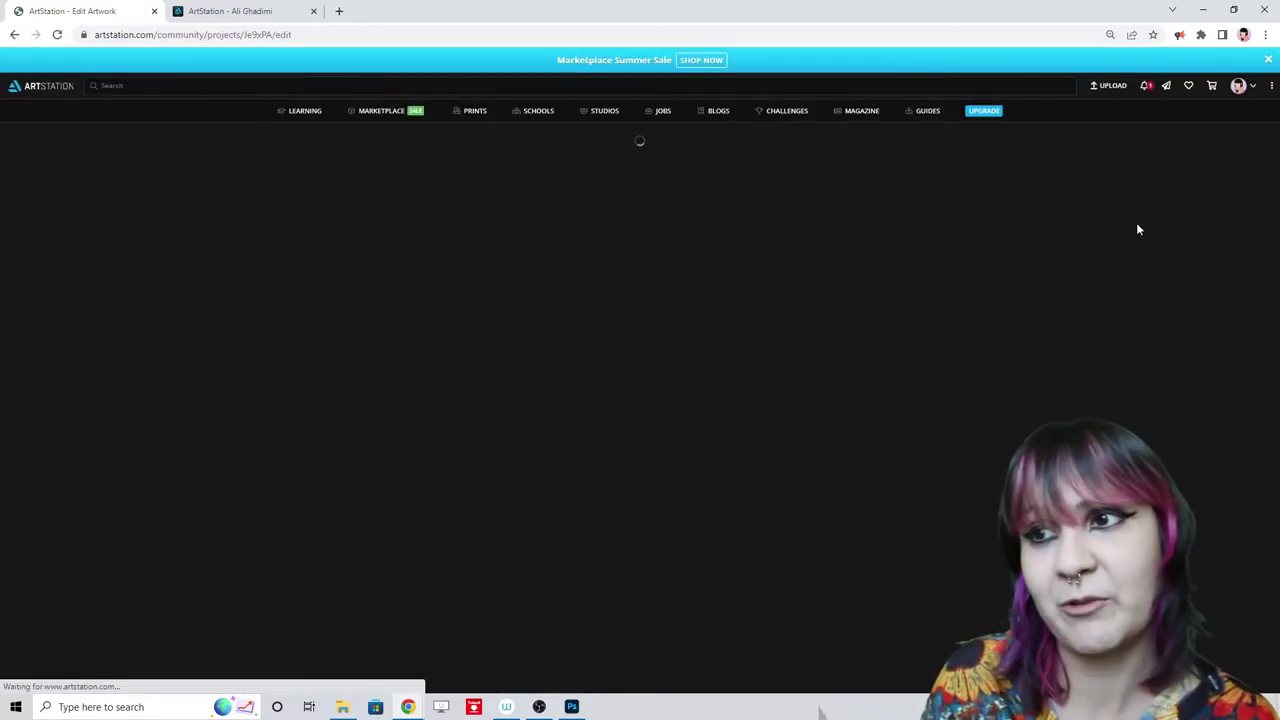
scroll(975, 486, down, 3)
click(943, 290)
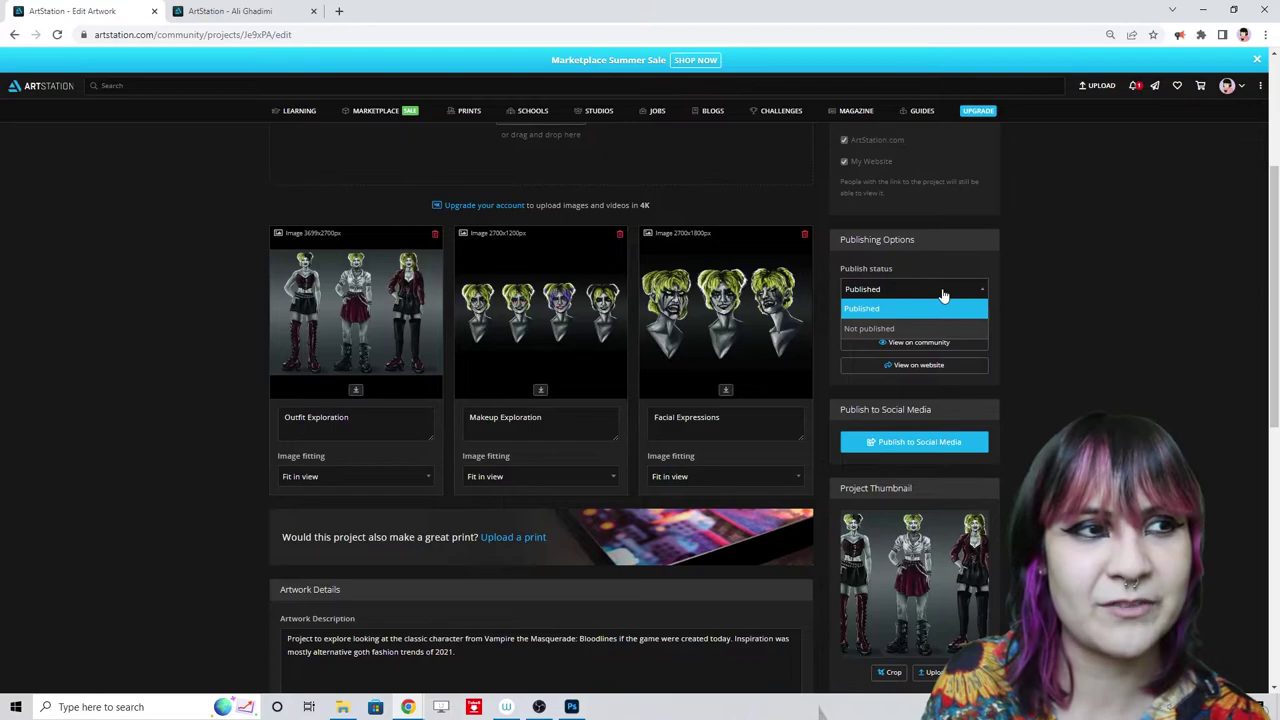
click(866, 330)
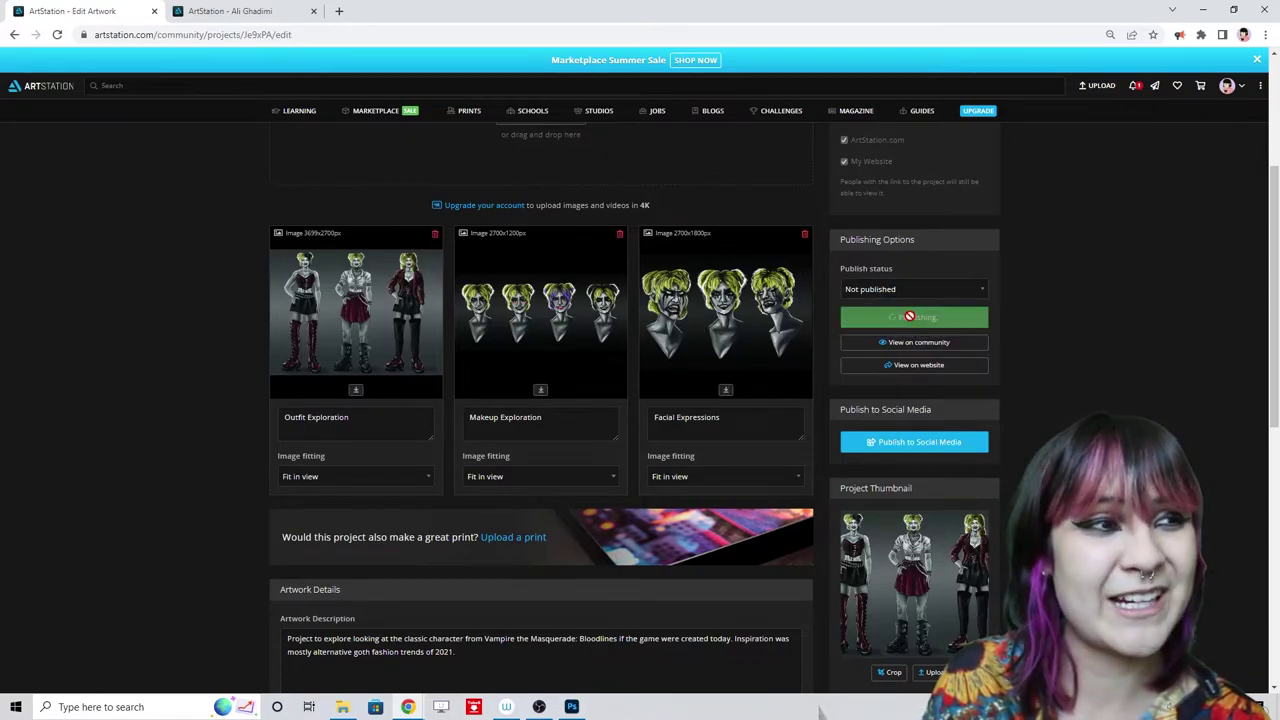
- Return to the profile's Illustrations album and open the Toon Raiders Illustrations project
mouse_move(1217, 93)
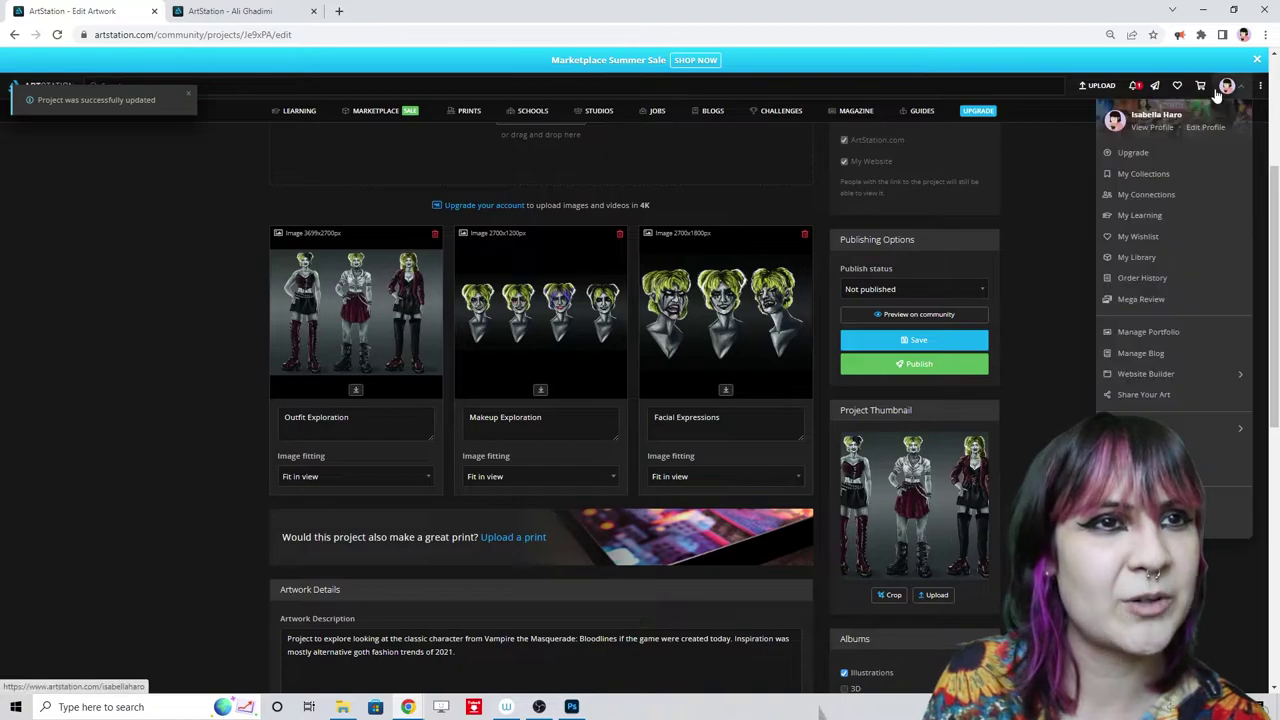
click(1161, 136)
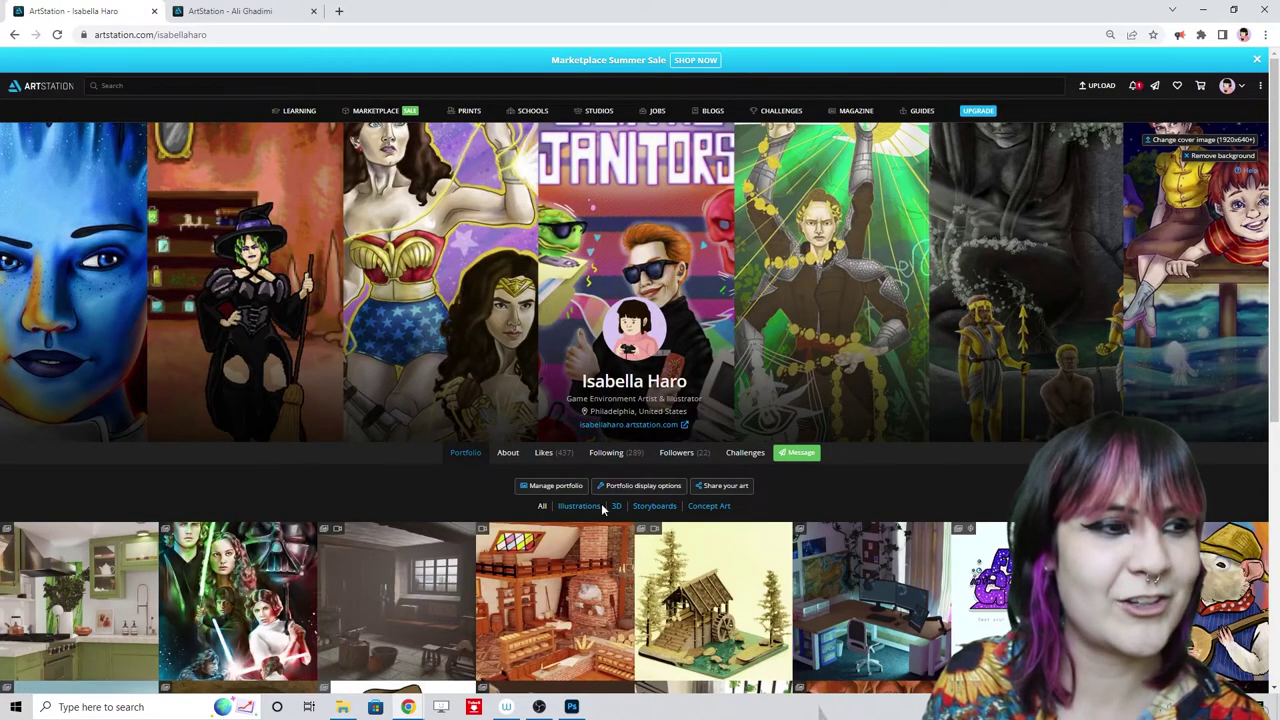
click(580, 506)
scroll(659, 425, down, 3)
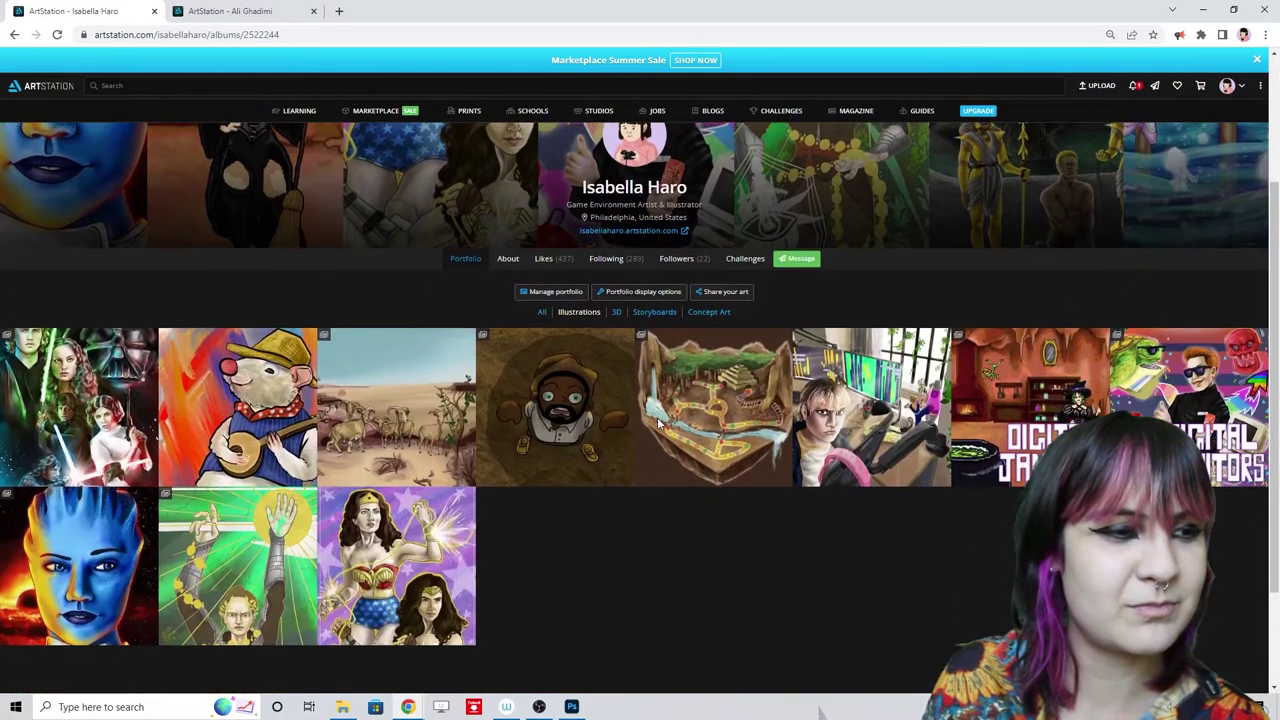
click(750, 400)
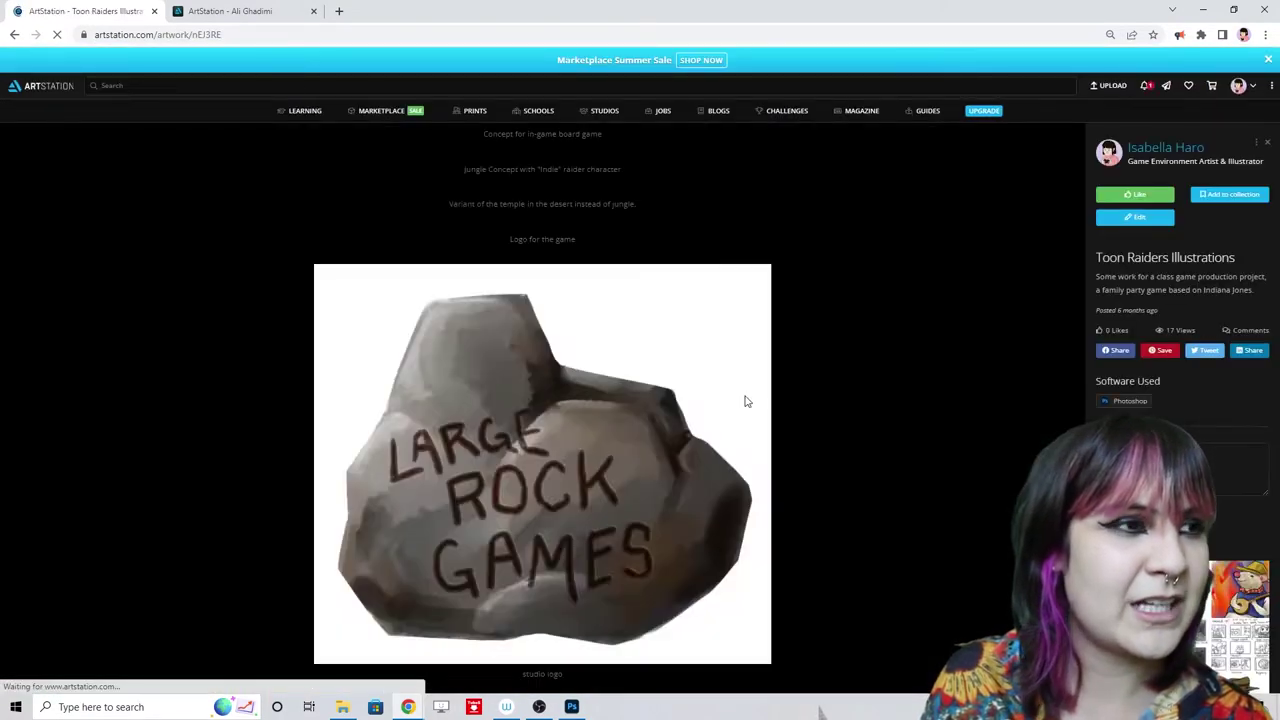
- Review the Toon Raiders Illustrations images, then set the project's publish status to Not published and save it
scroll(748, 400, down, 7)
scroll(770, 455, down, 10)
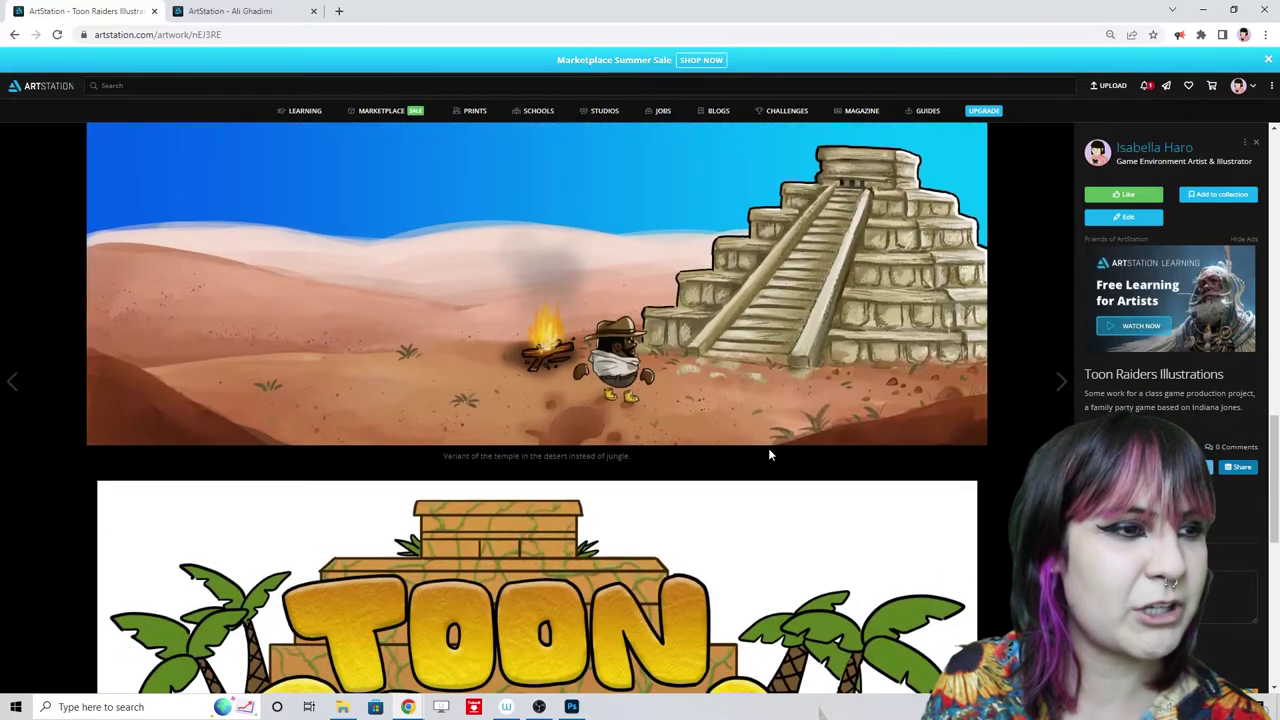
scroll(769, 455, up, 12)
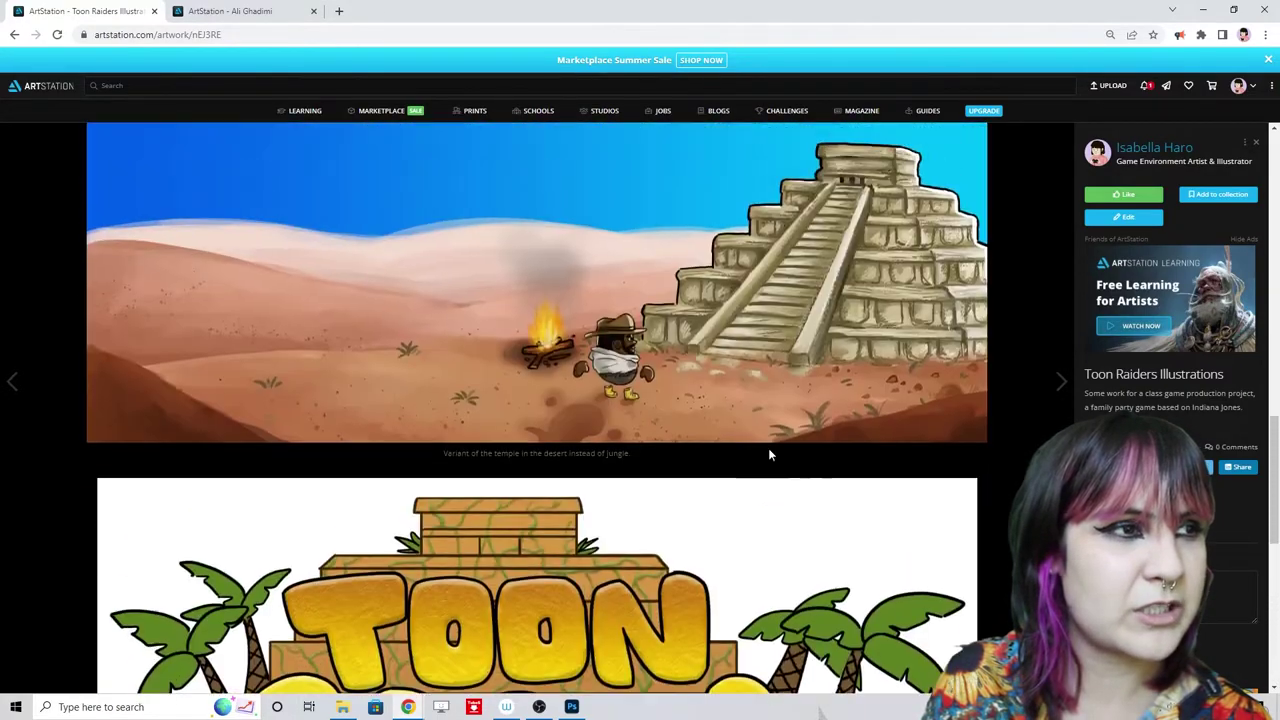
scroll(769, 455, up, 2)
scroll(768, 449, down, 5)
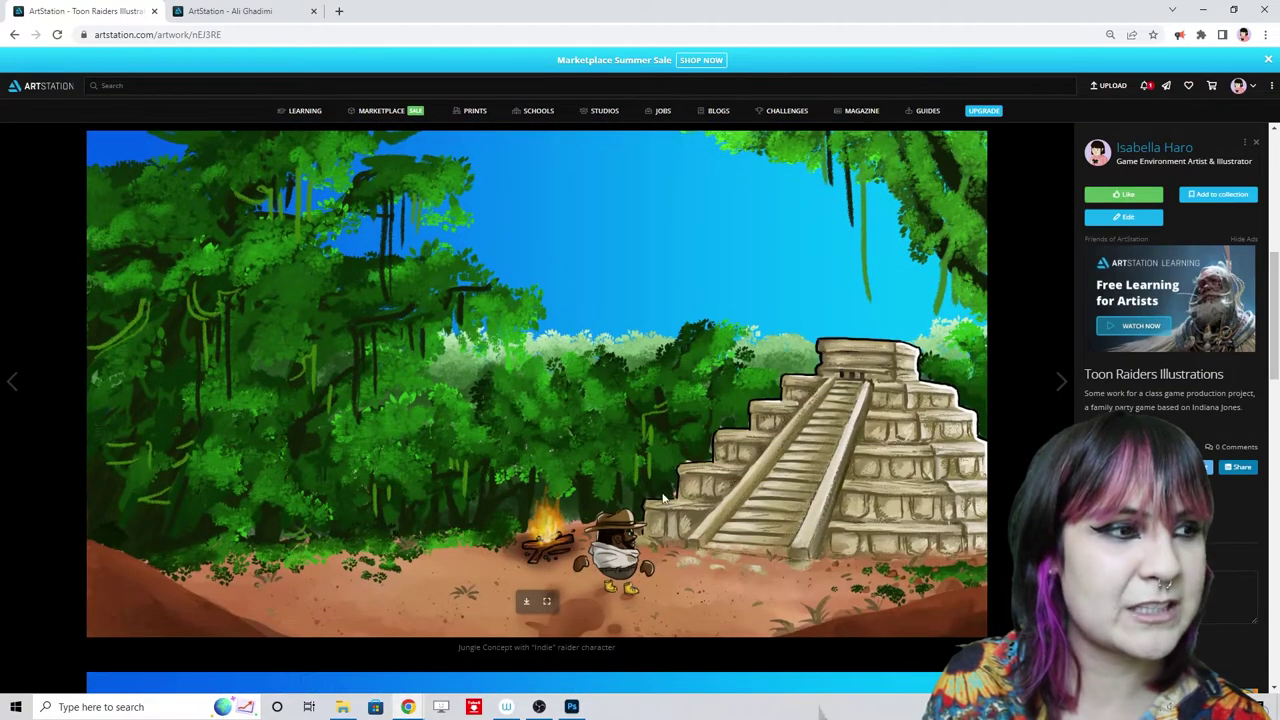
scroll(840, 505, down, 8)
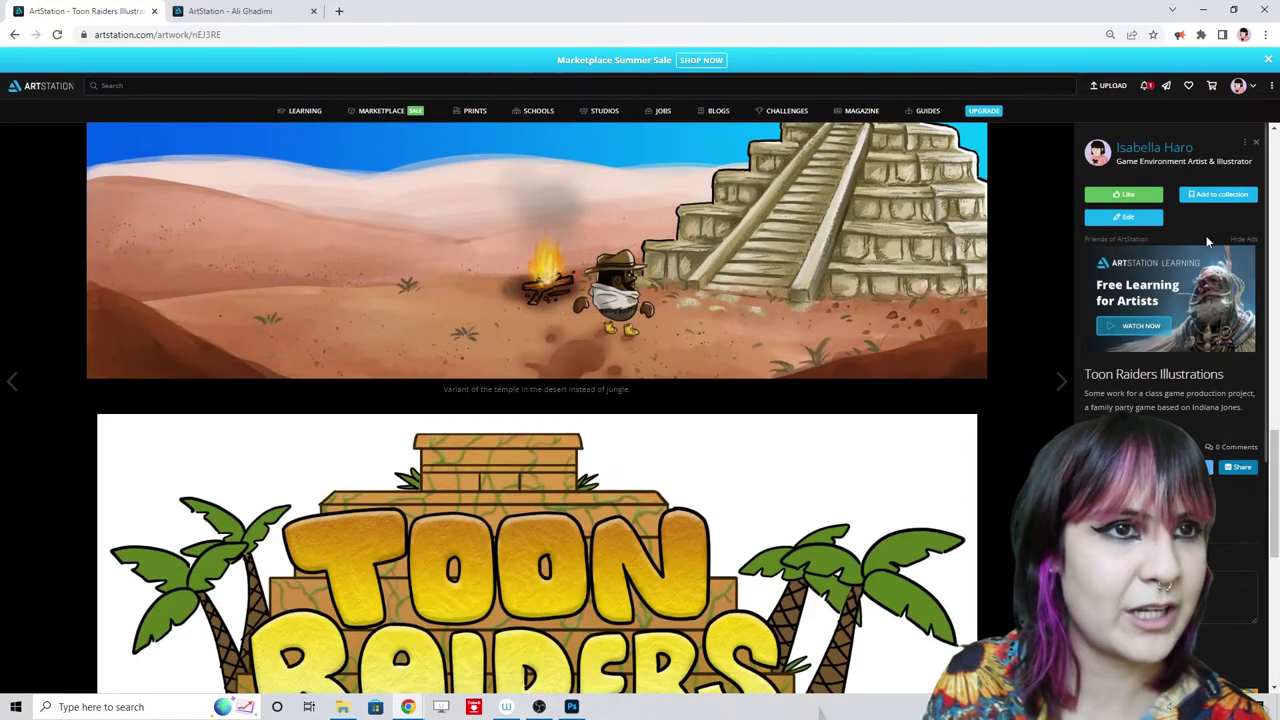
click(1124, 217)
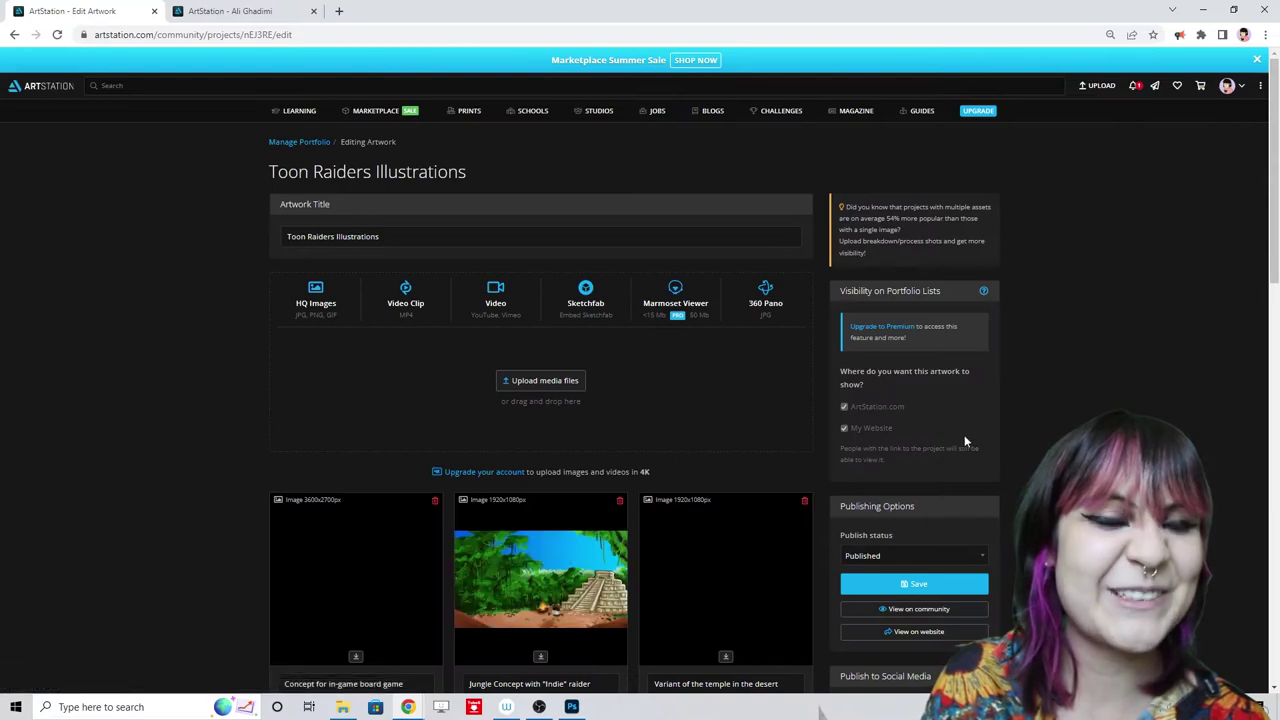
scroll(960, 420, down, 5)
scroll(951, 280, up, 1)
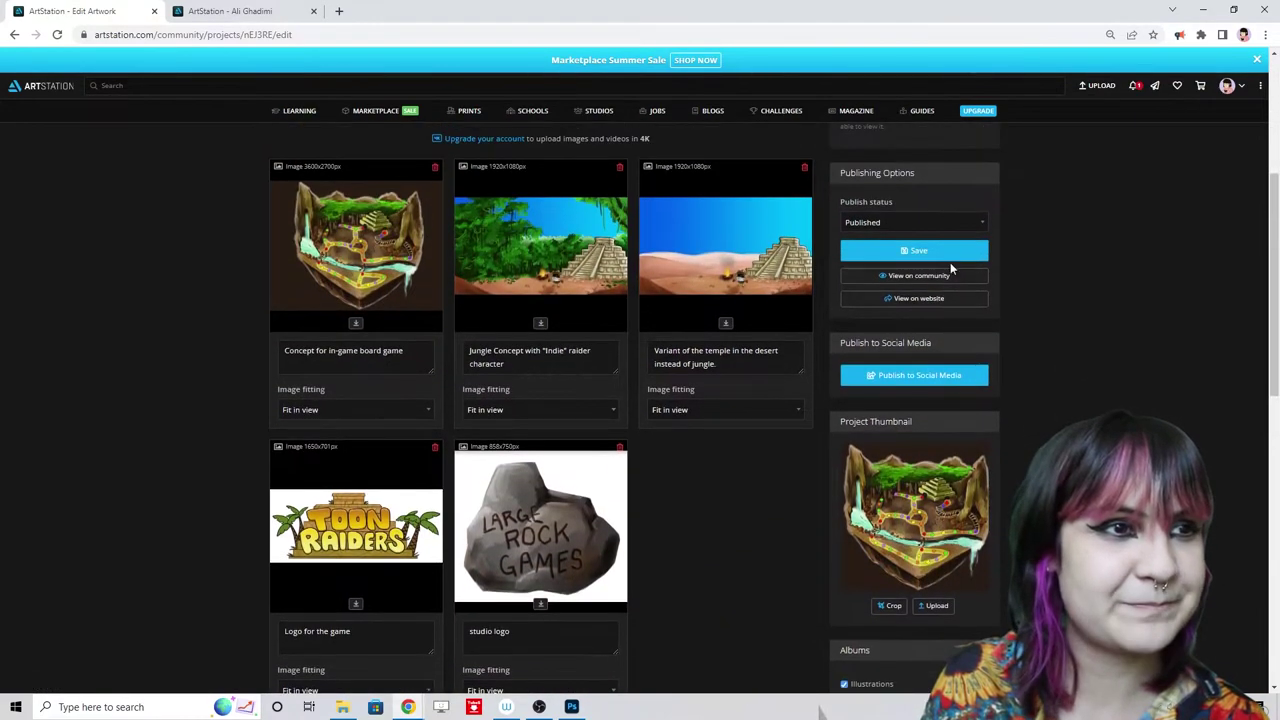
click(929, 225)
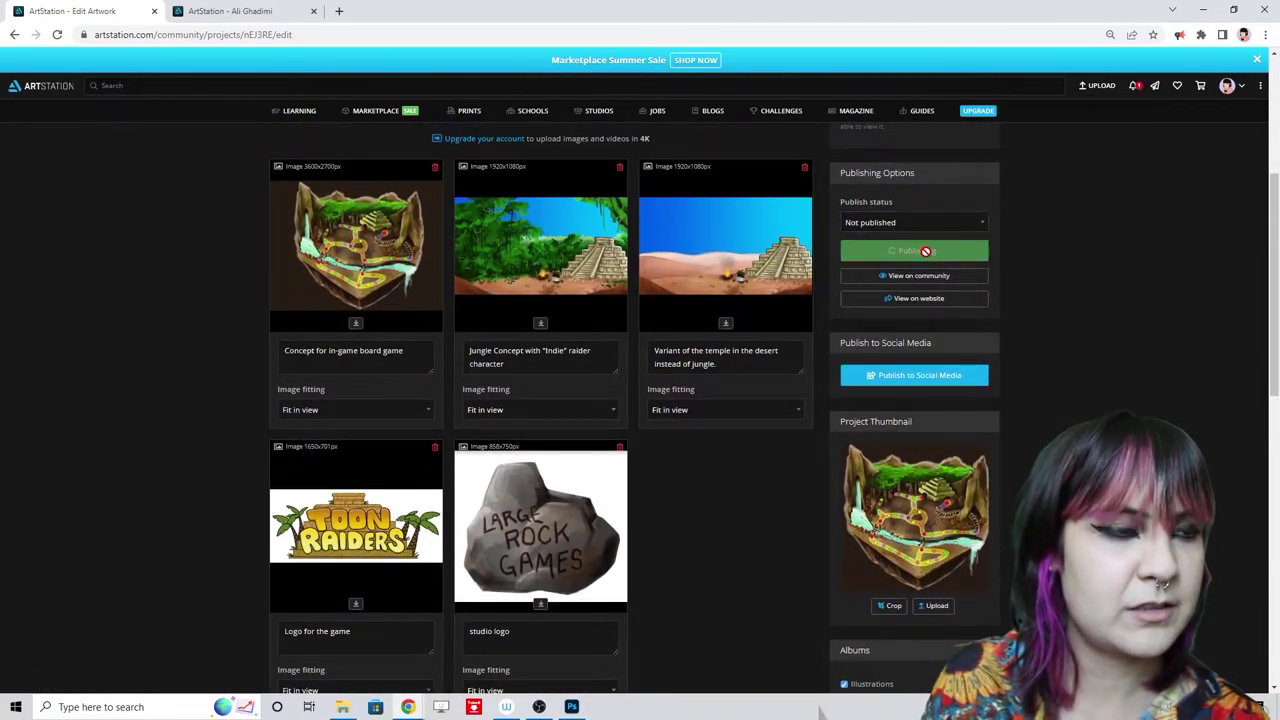
- Go back to the profile's Illustrations album and open the Bean Bandits Mini Game Splash Art Illustrations project
mouse_move(1231, 97)
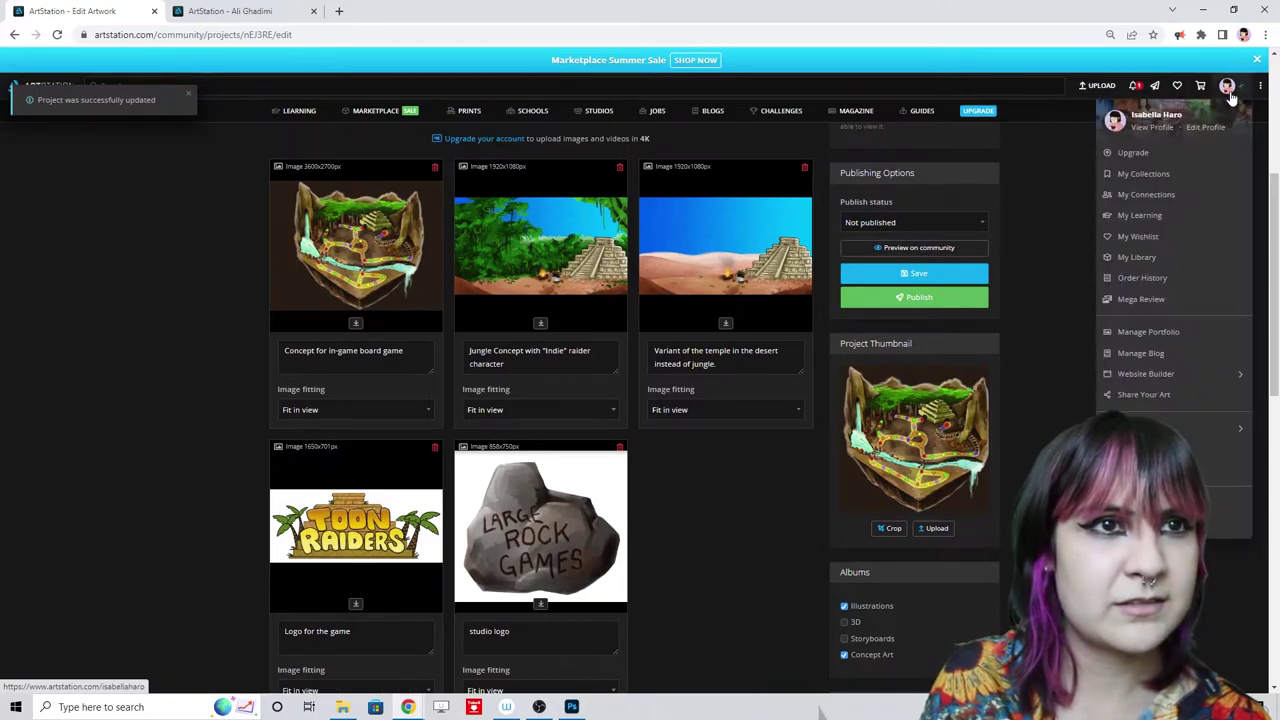
click(1165, 129)
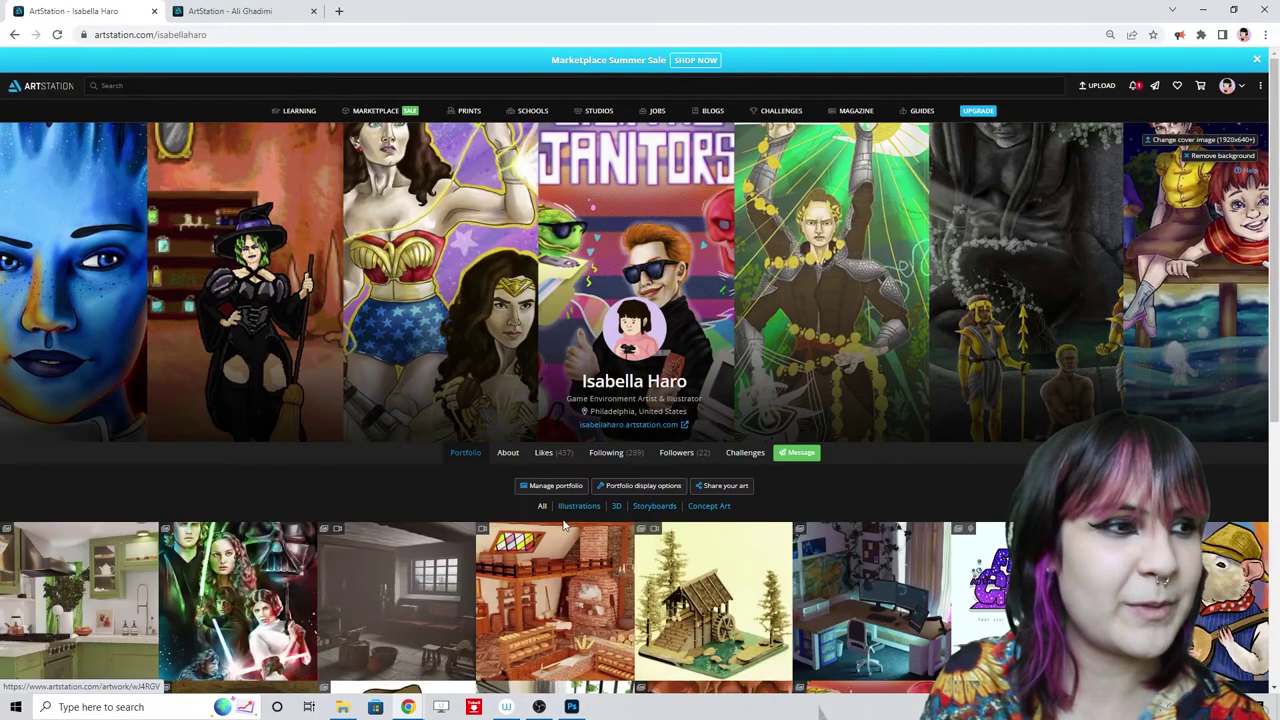
click(581, 506)
scroll(588, 500, down, 3)
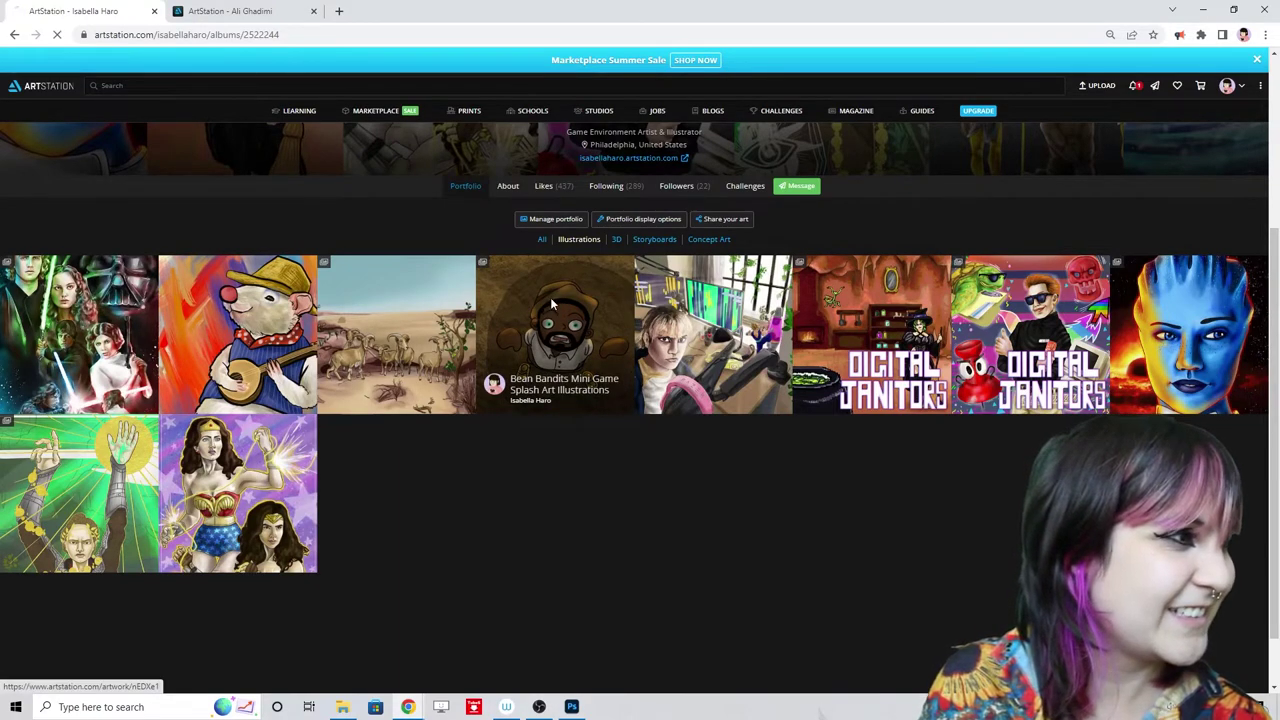
click(550, 297)
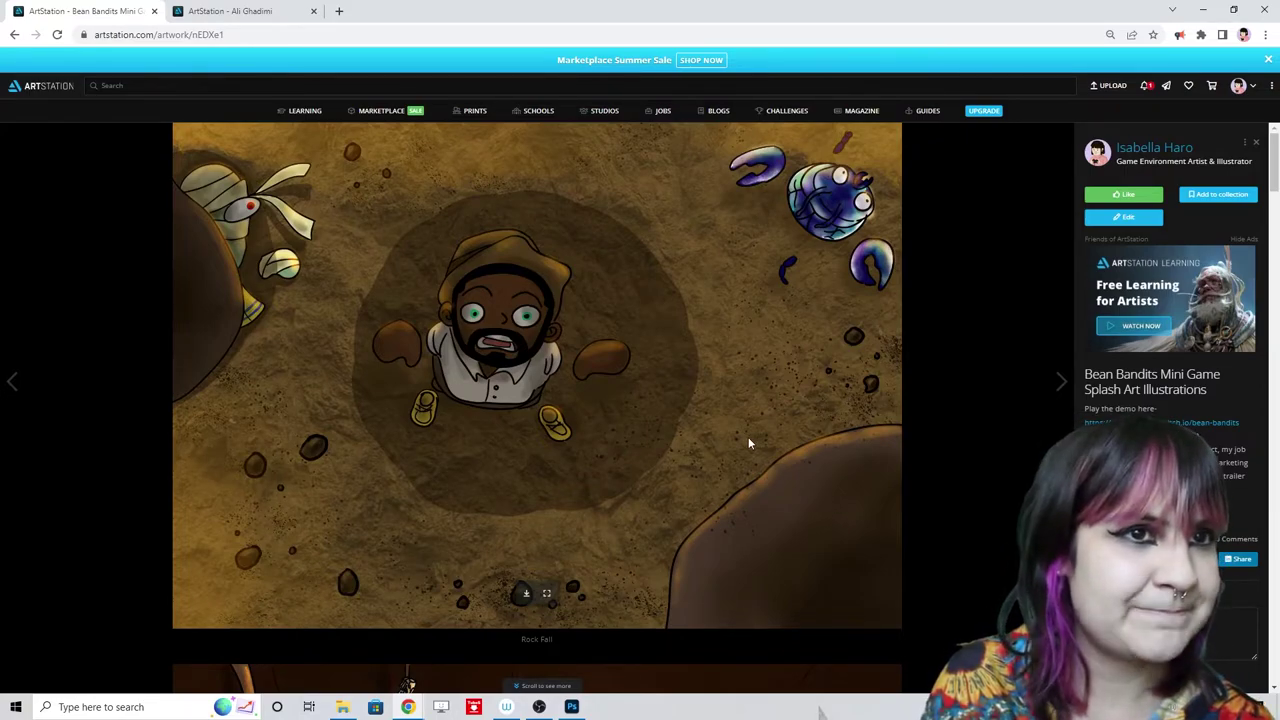
- Examine all the Bean Bandits splash illustrations and website decor images to judge which suits a thumbnail
scroll(745, 443, down, 15)
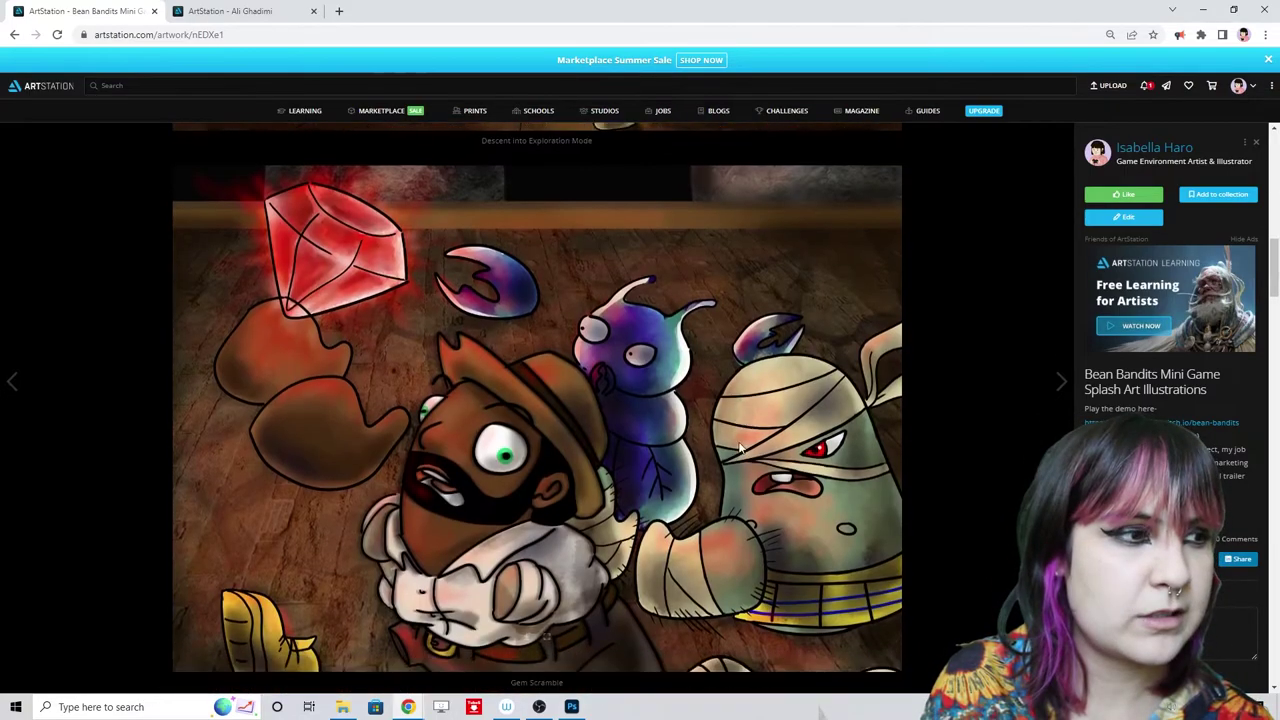
scroll(738, 441, down, 15)
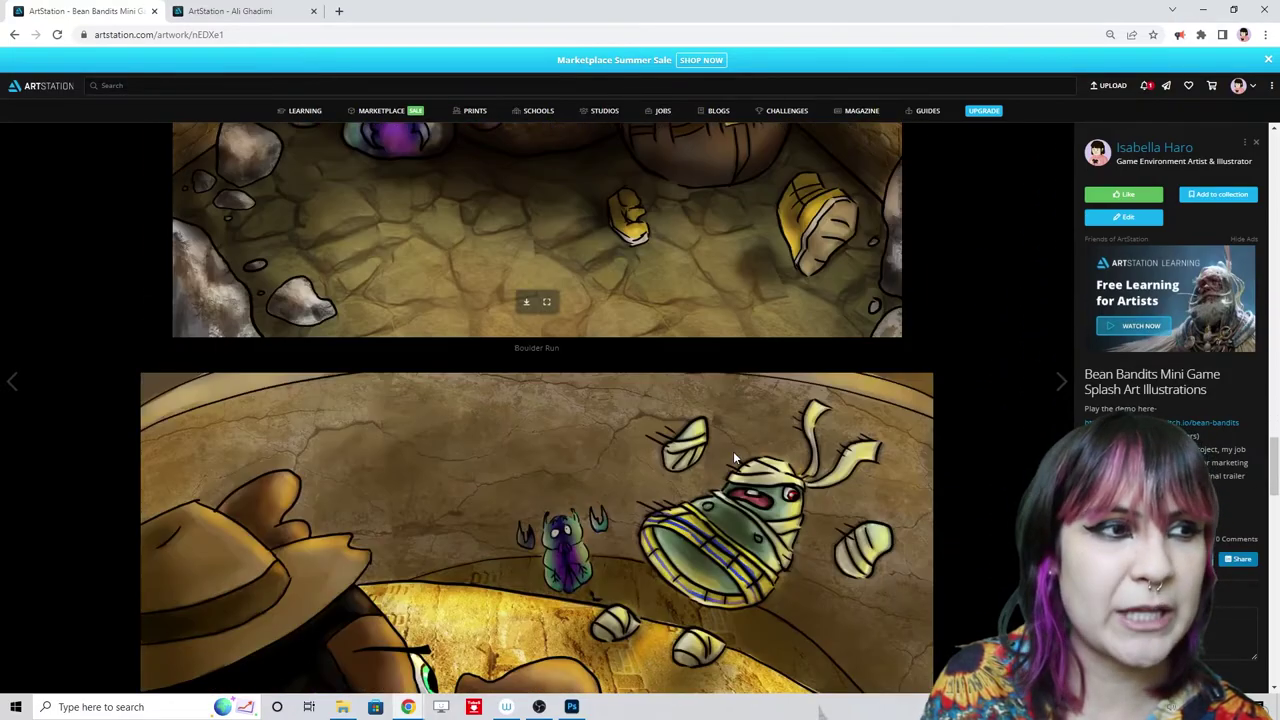
scroll(731, 469, down, 8)
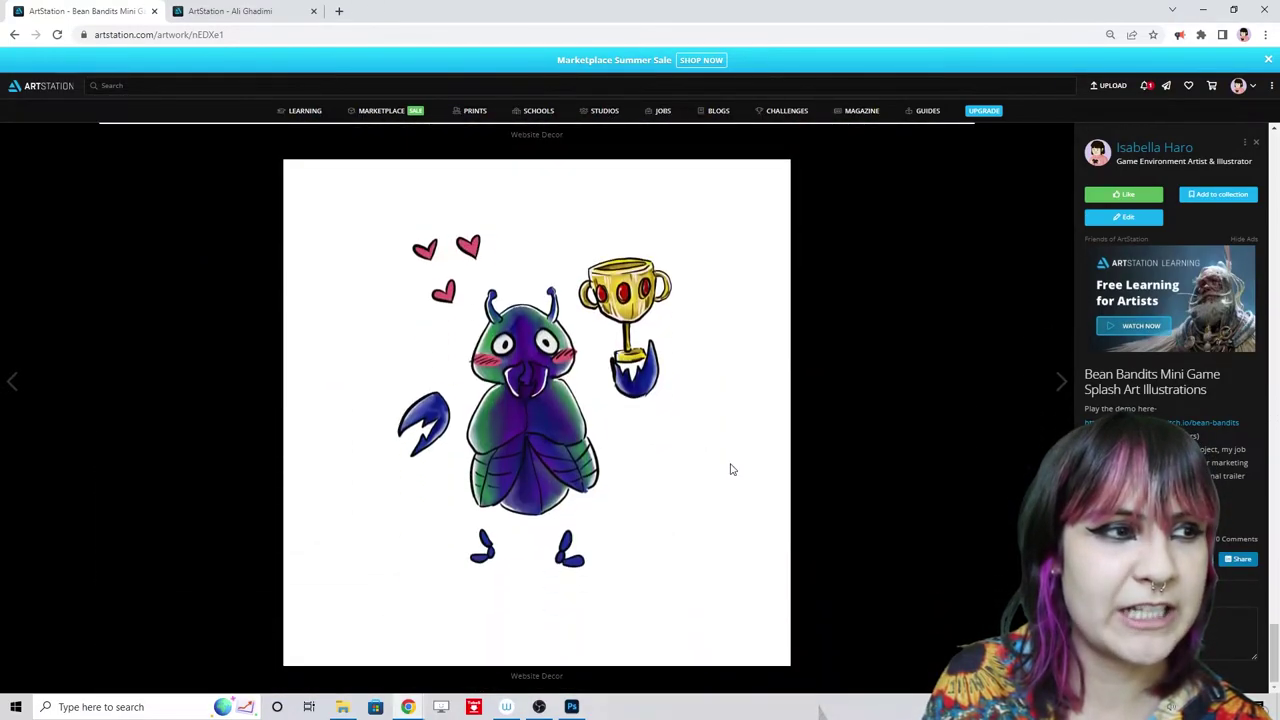
scroll(731, 469, up, 10)
scroll(731, 468, up, 15)
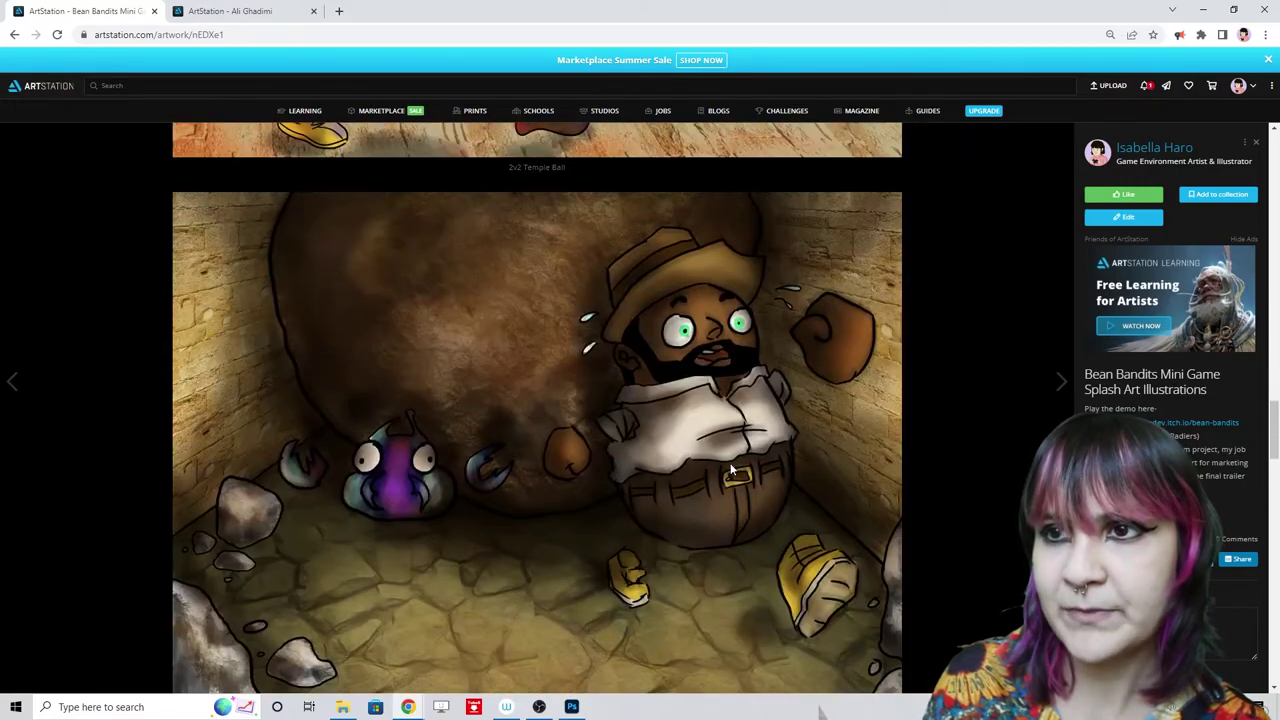
scroll(730, 463, up, 1)
scroll(730, 463, down, 2)
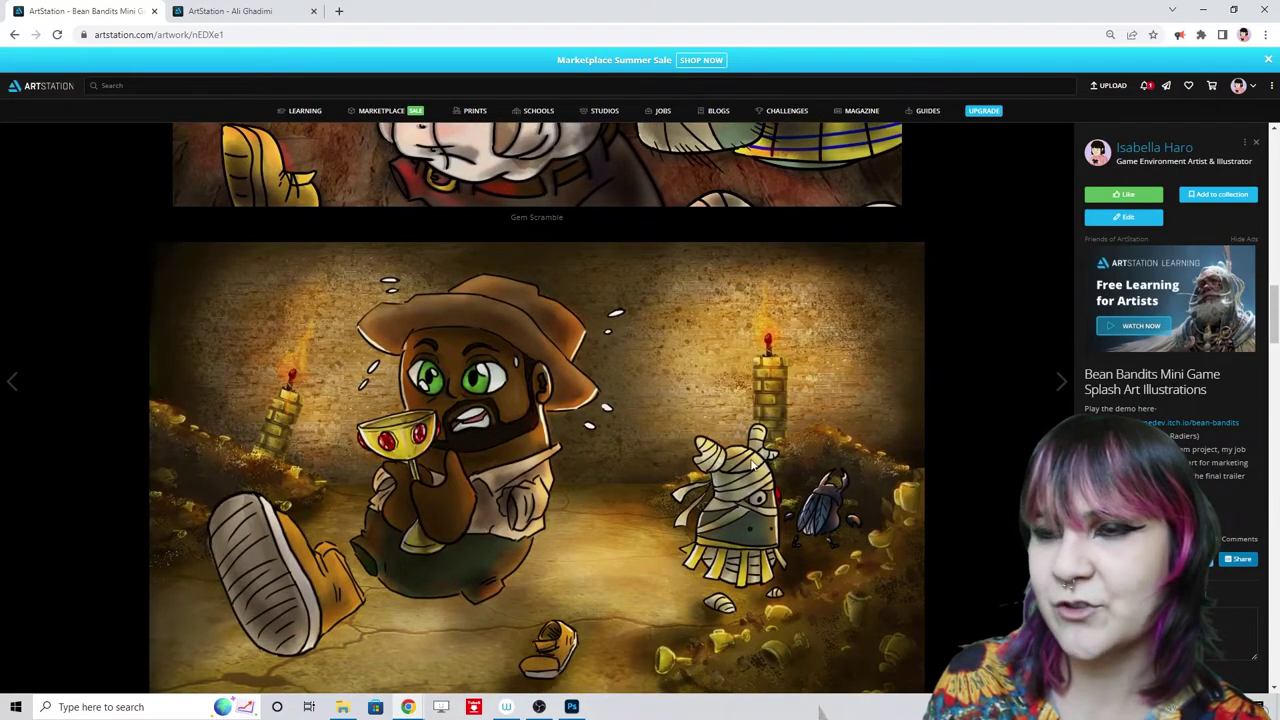
scroll(764, 465, up, 10)
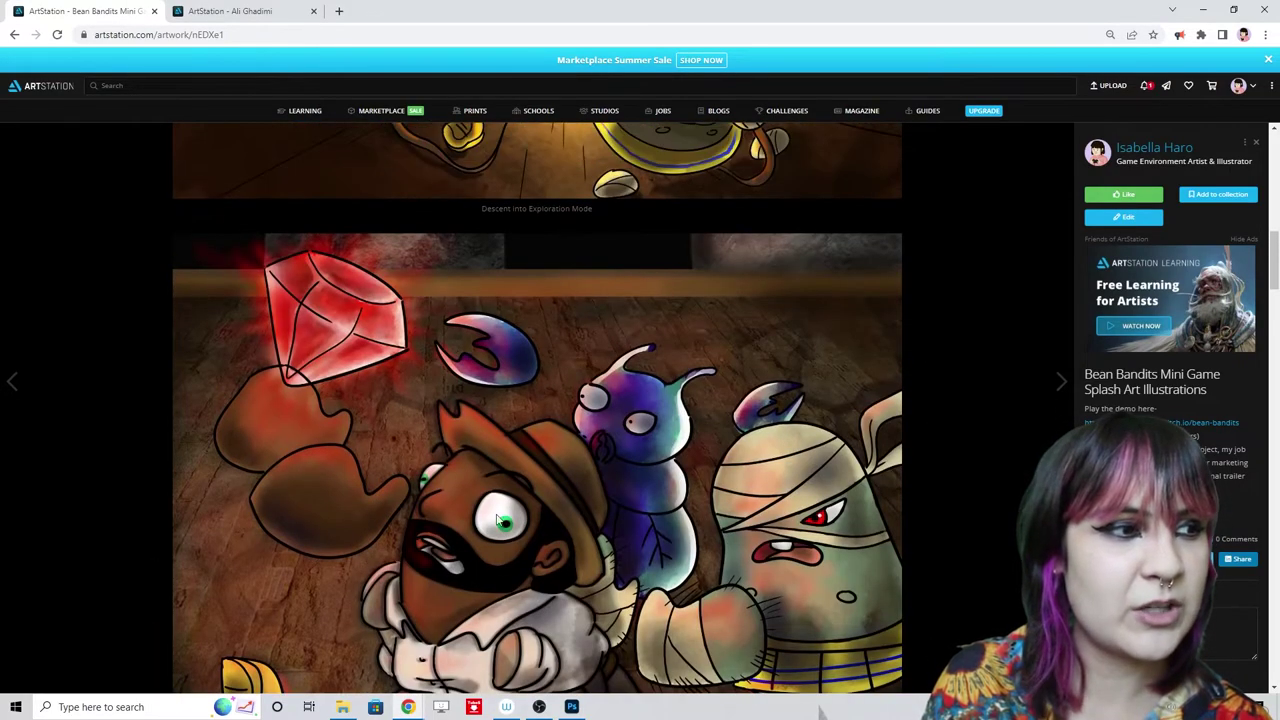
scroll(494, 510, up, 5)
scroll(492, 428, up, 5)
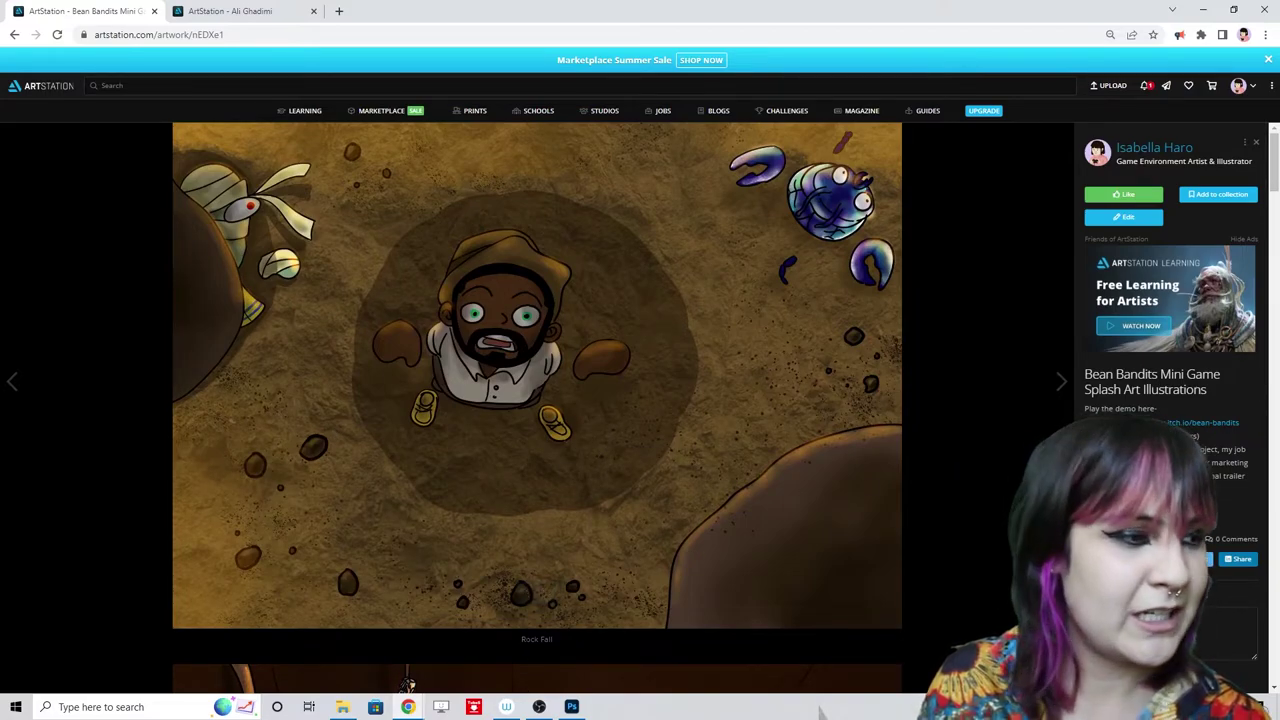
- Download the Rock Fall splash image, switch to Photoshop and close the old source images, keeping the Digital Janitors thumbnail composition open
click(525, 594)
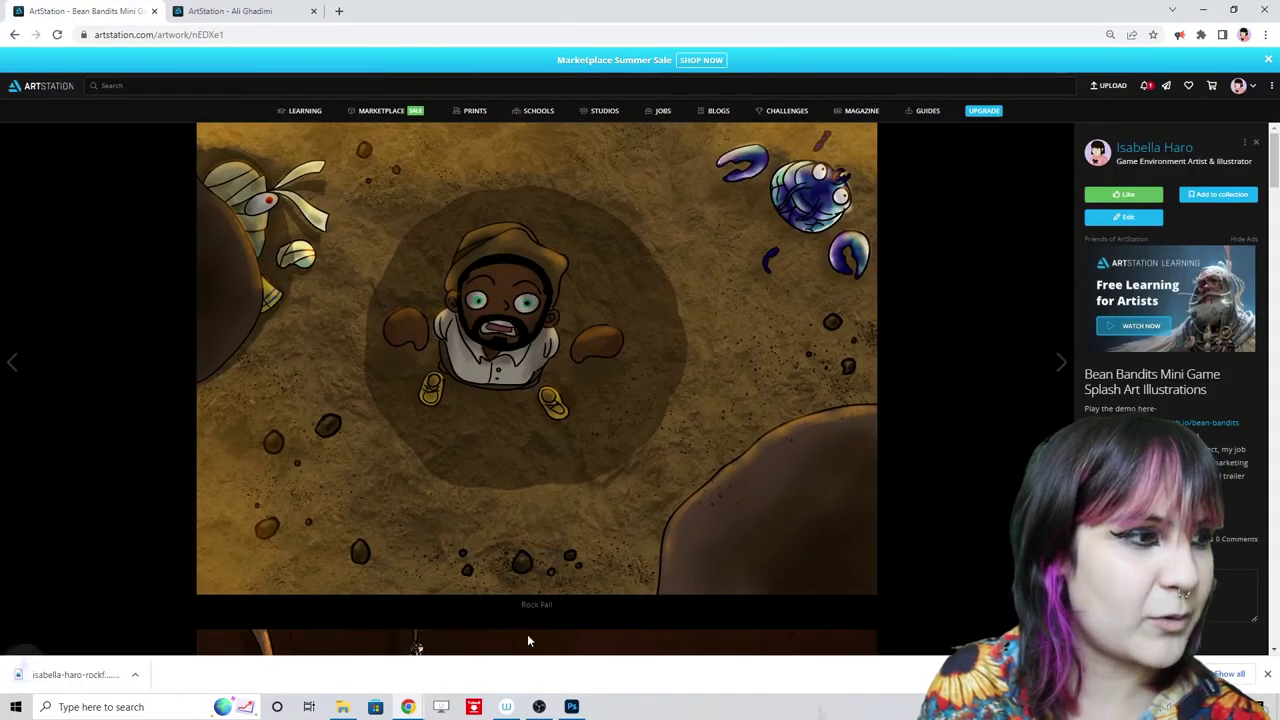
click(571, 706)
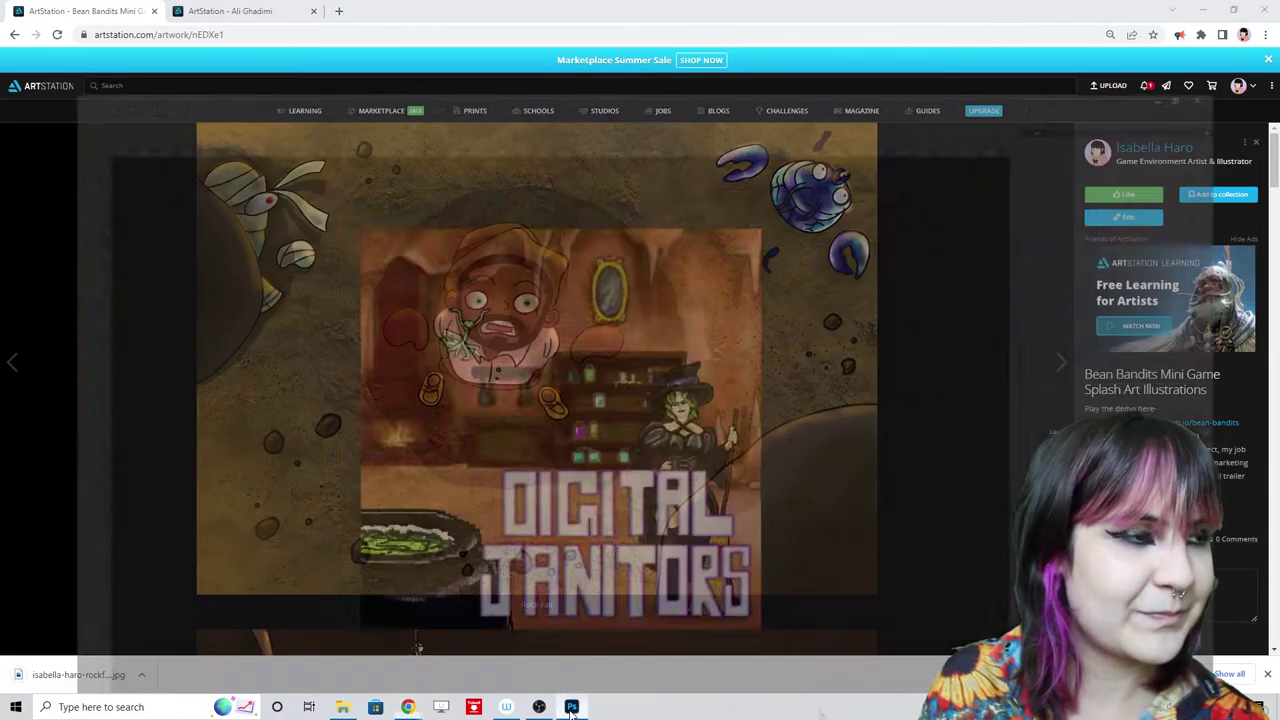
click(353, 46)
click(349, 46)
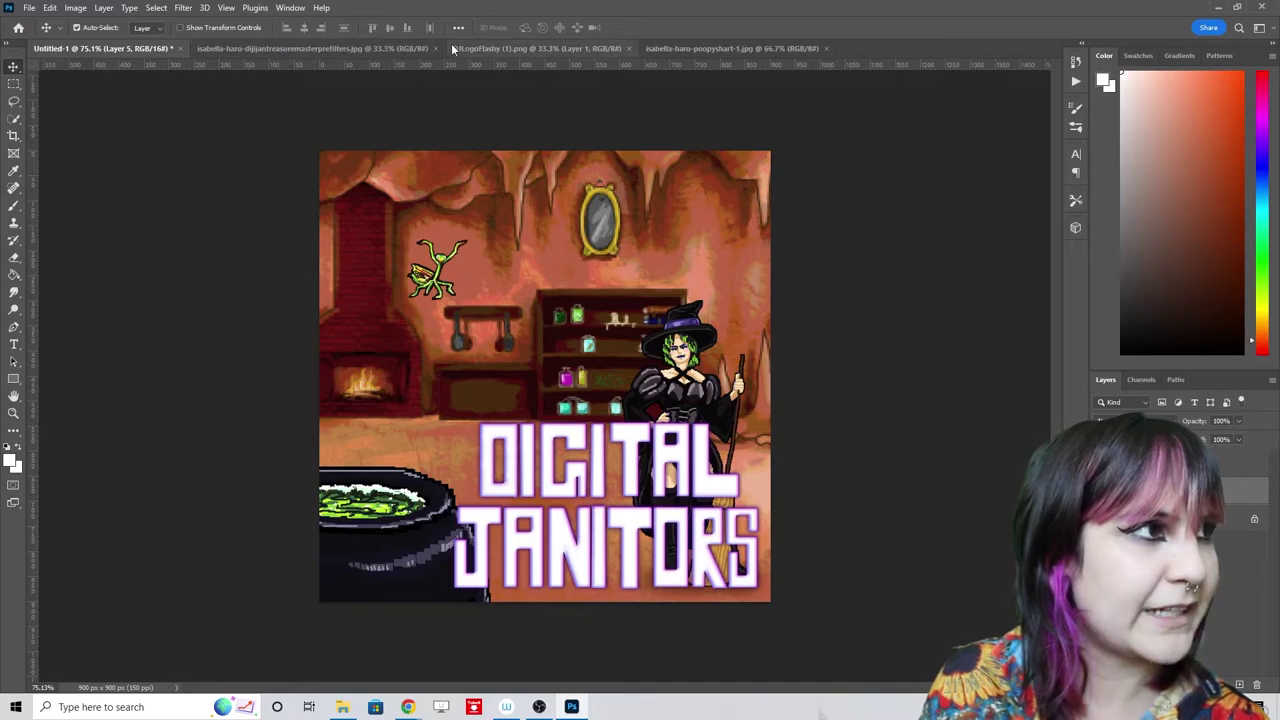
click(433, 48)
click(371, 48)
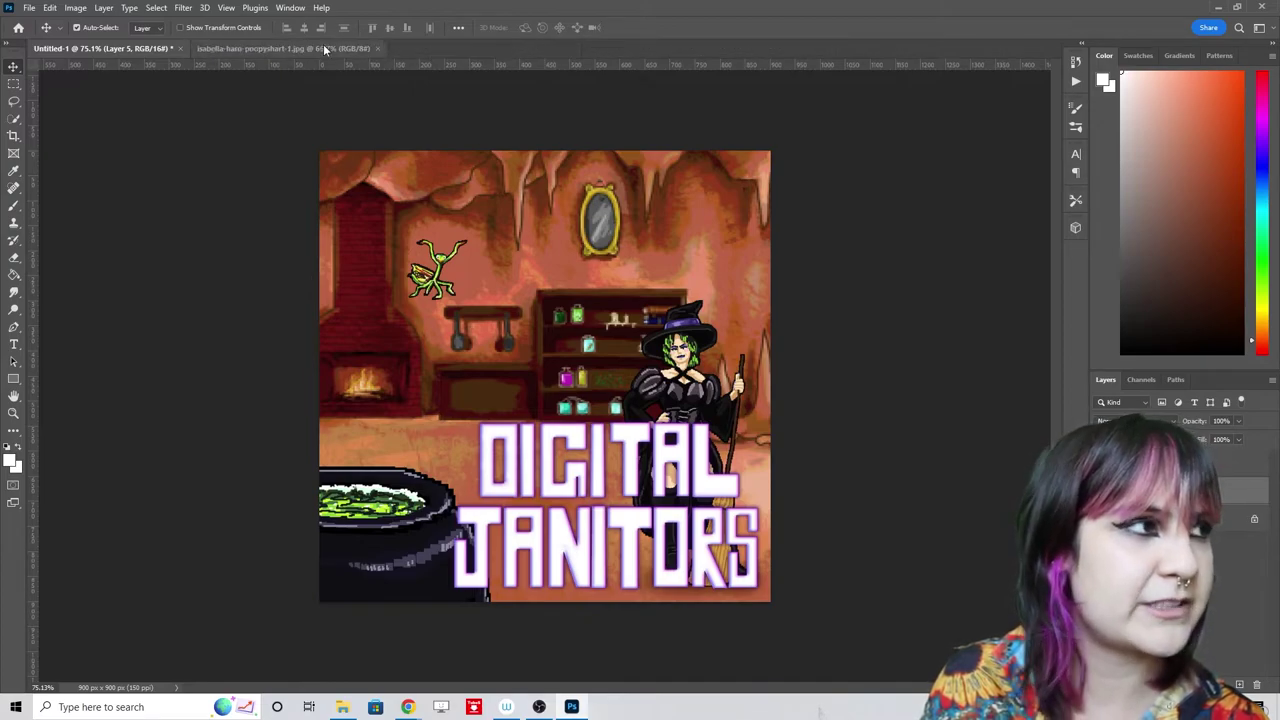
click(376, 48)
- Compose a thumbnail from the Rock Fall character with the Bean Bandits logo at its lower corner, and switch back to the ArtStation project
click(29, 7)
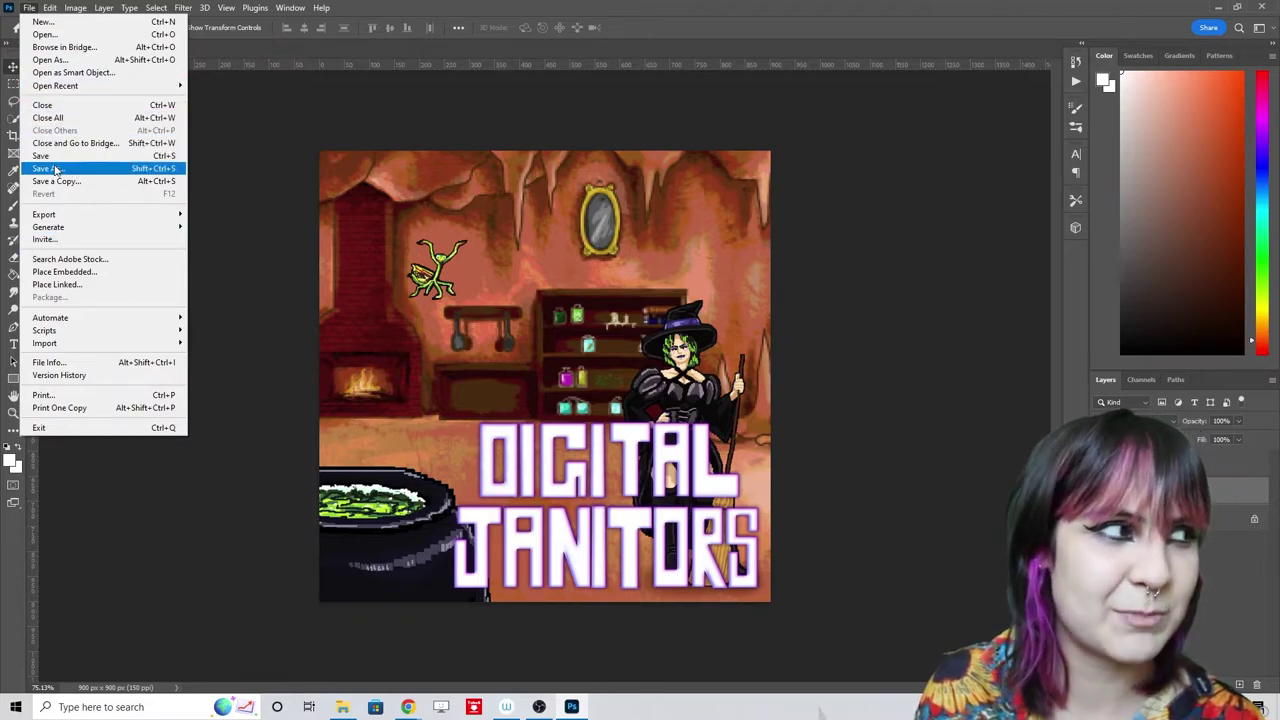
click(45, 34)
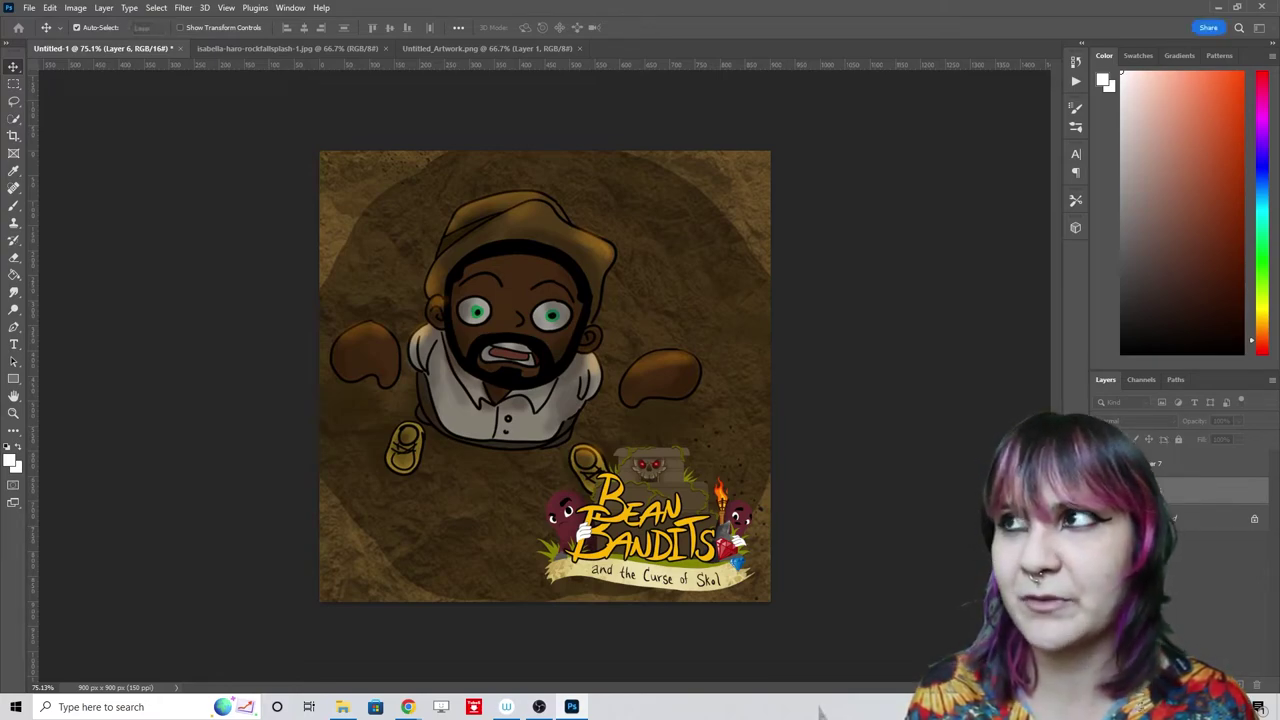
key(Return)
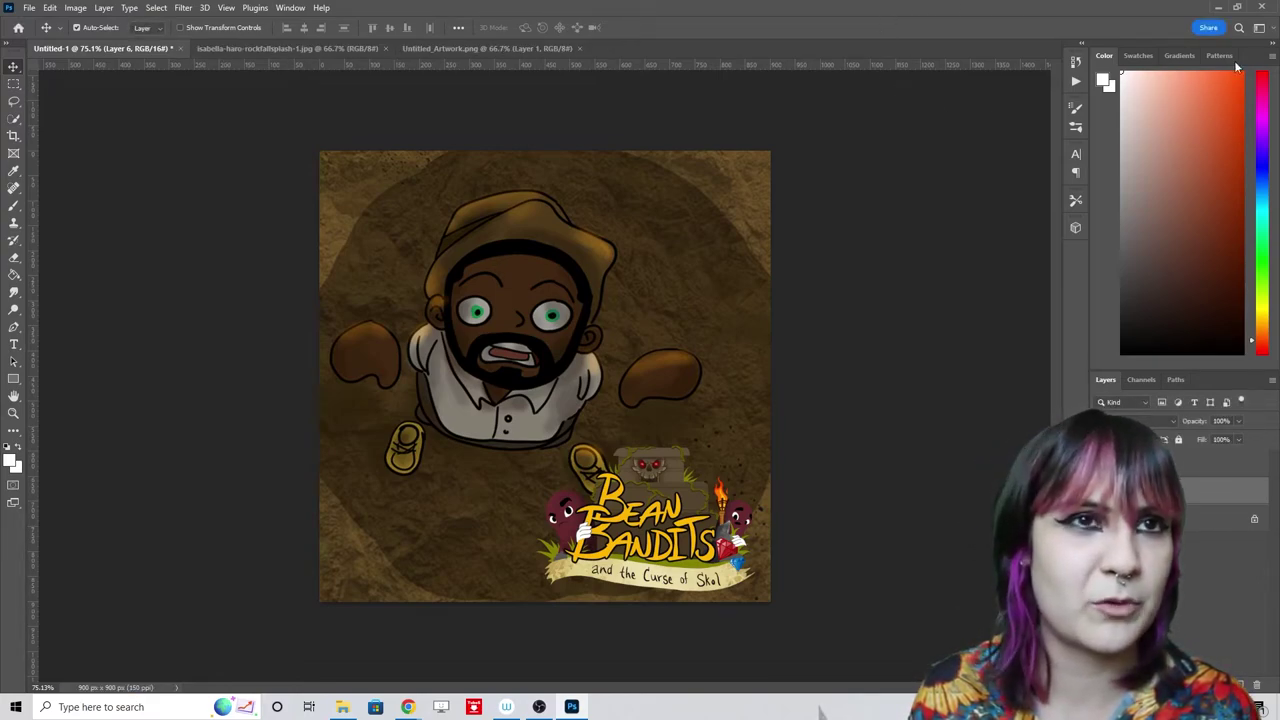
key(alt+Tab)
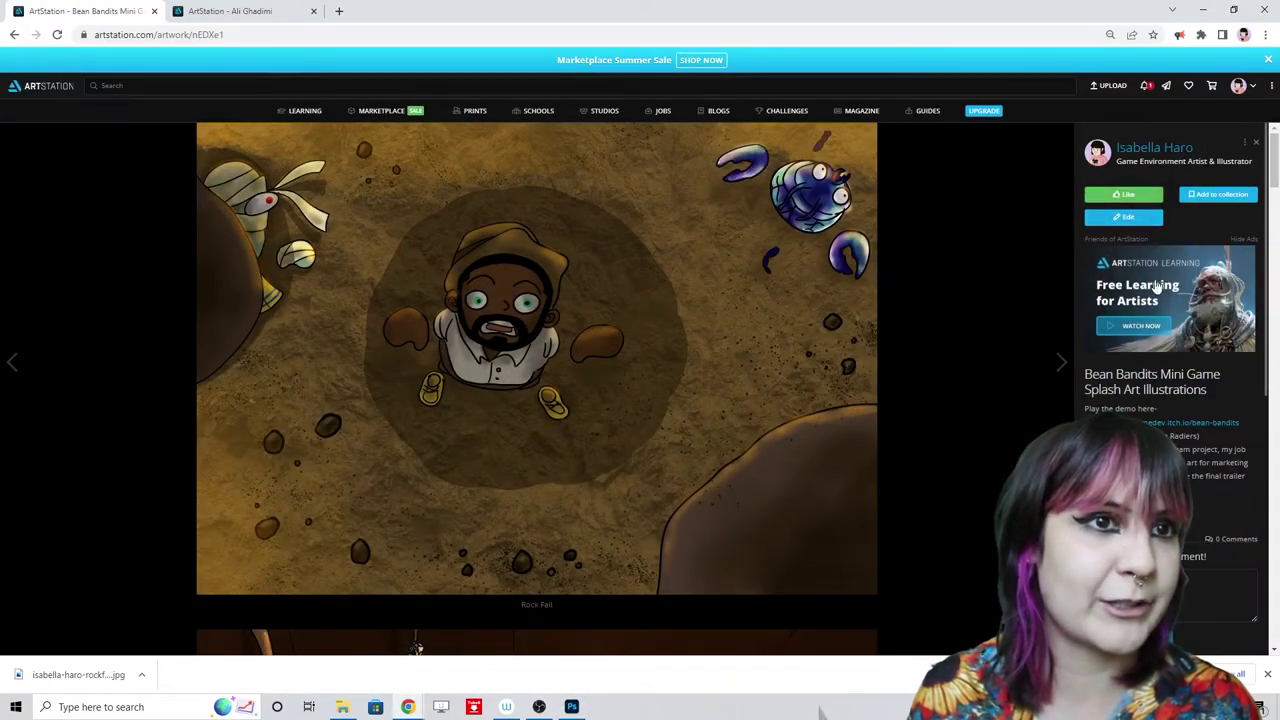
- Edit the Bean Bandits Mini Game Splash Art project, replace its thumbnail with the Rock Fall logo composition, and save it as published
click(1124, 218)
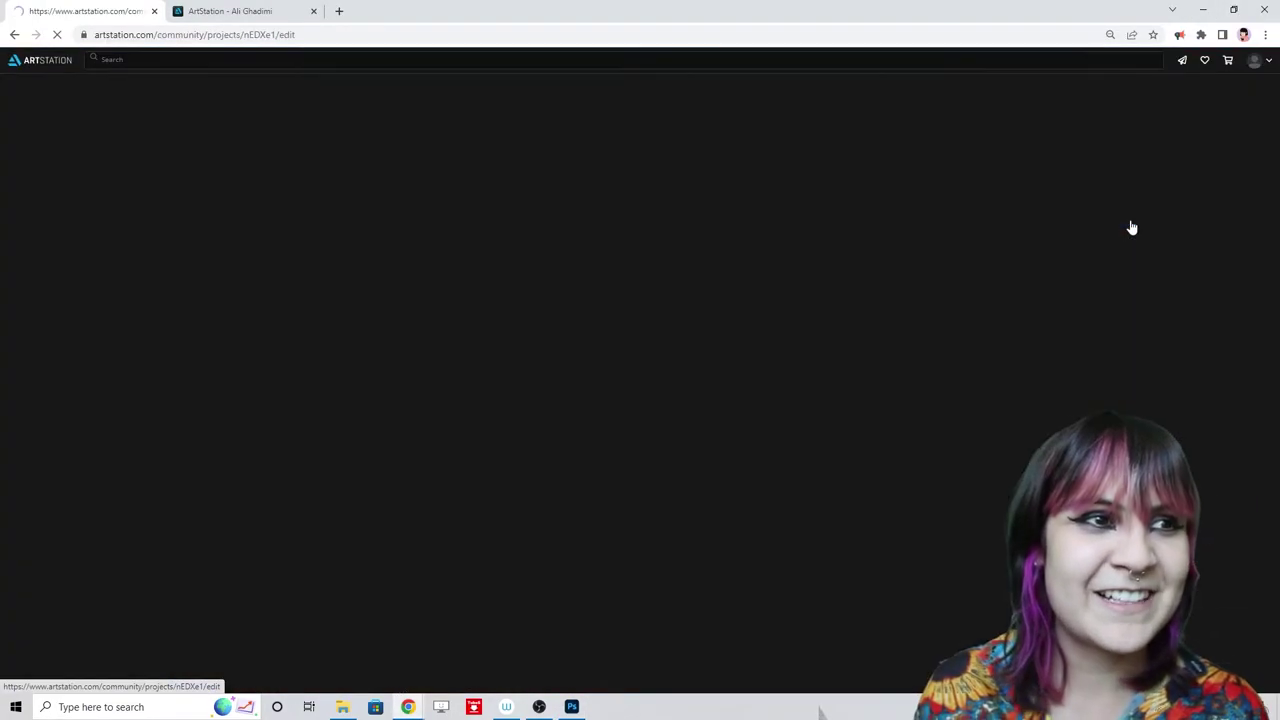
scroll(966, 500, down, 5)
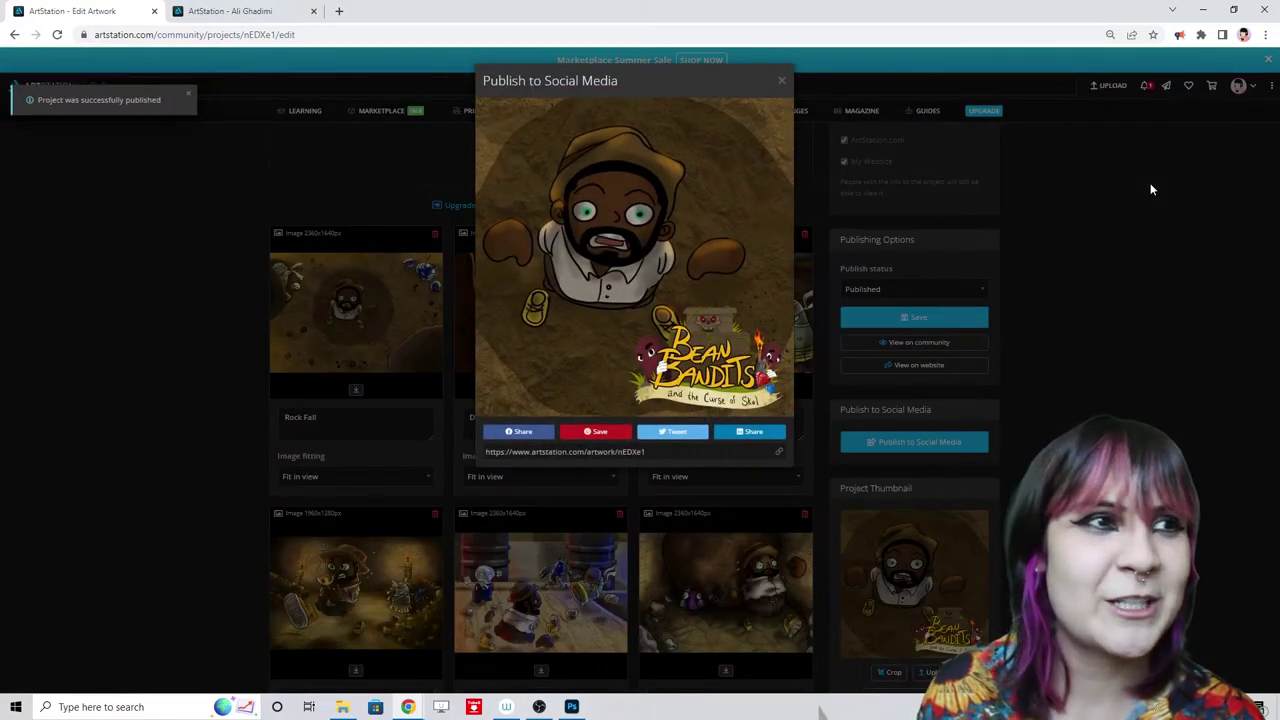
click(784, 83)
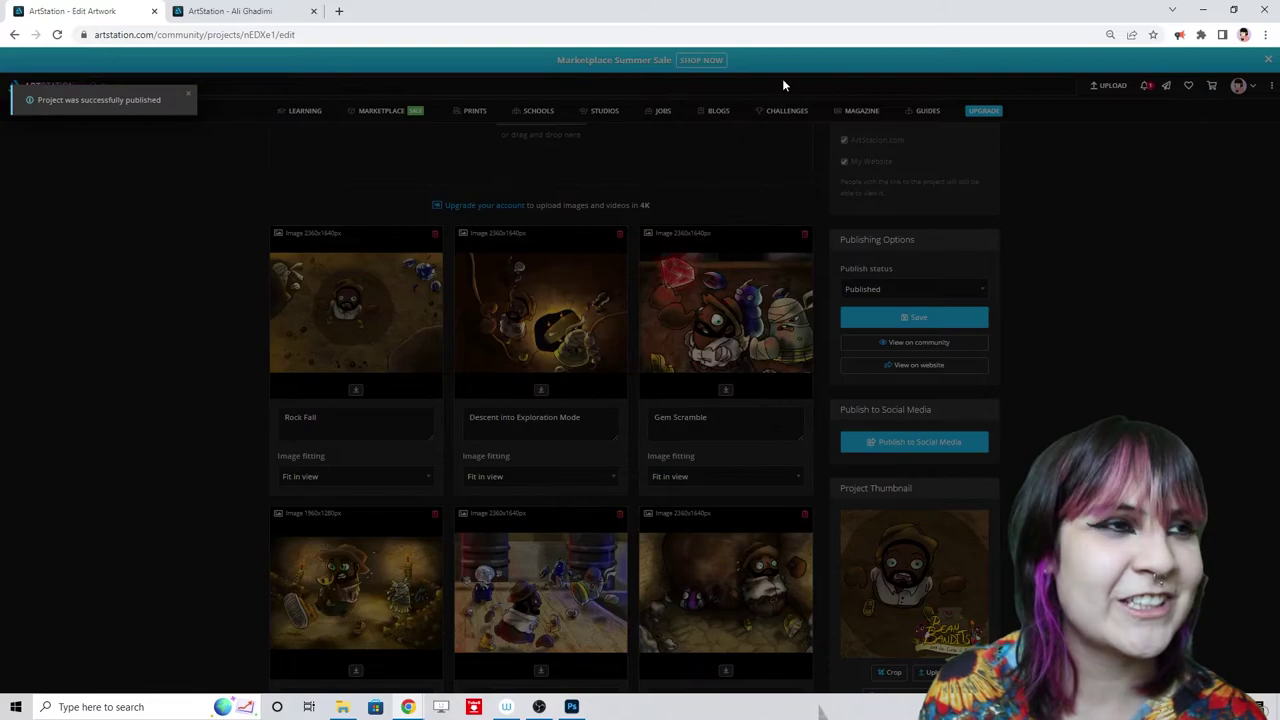
- Return to the profile's Illustrations album and open the Tablet Drawing Still-Life Assignements project
click(1227, 86)
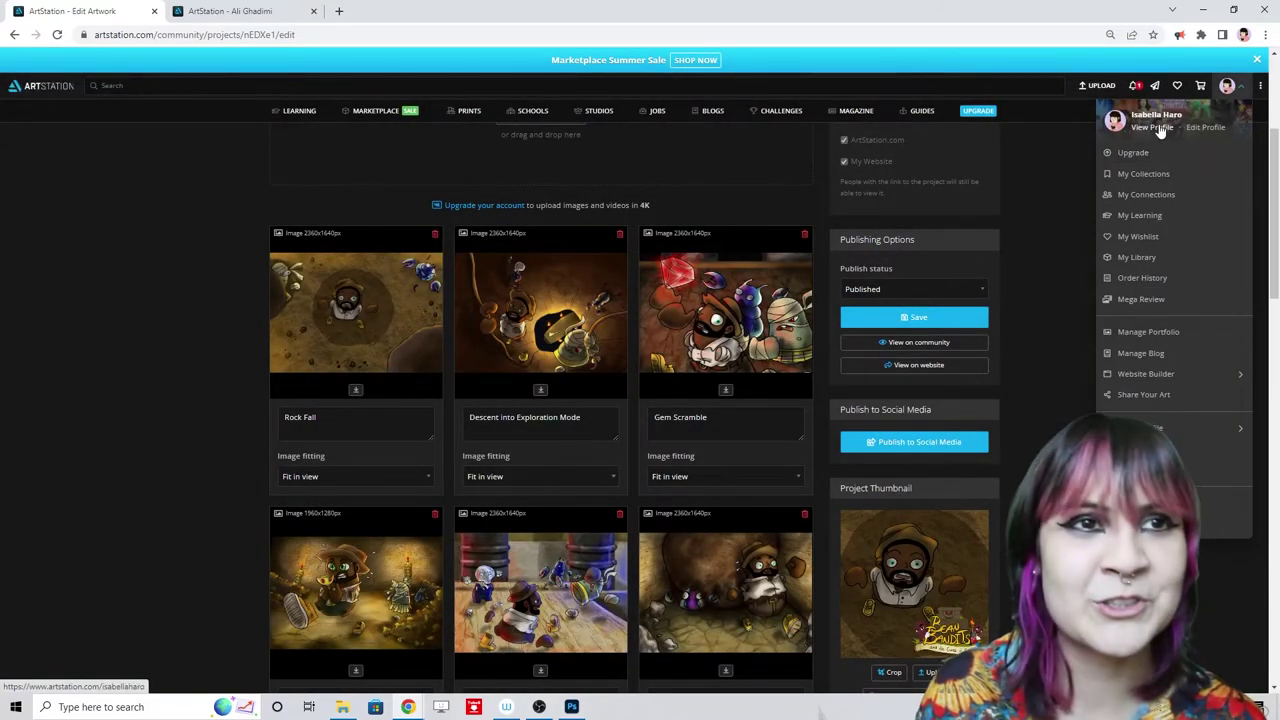
click(1150, 127)
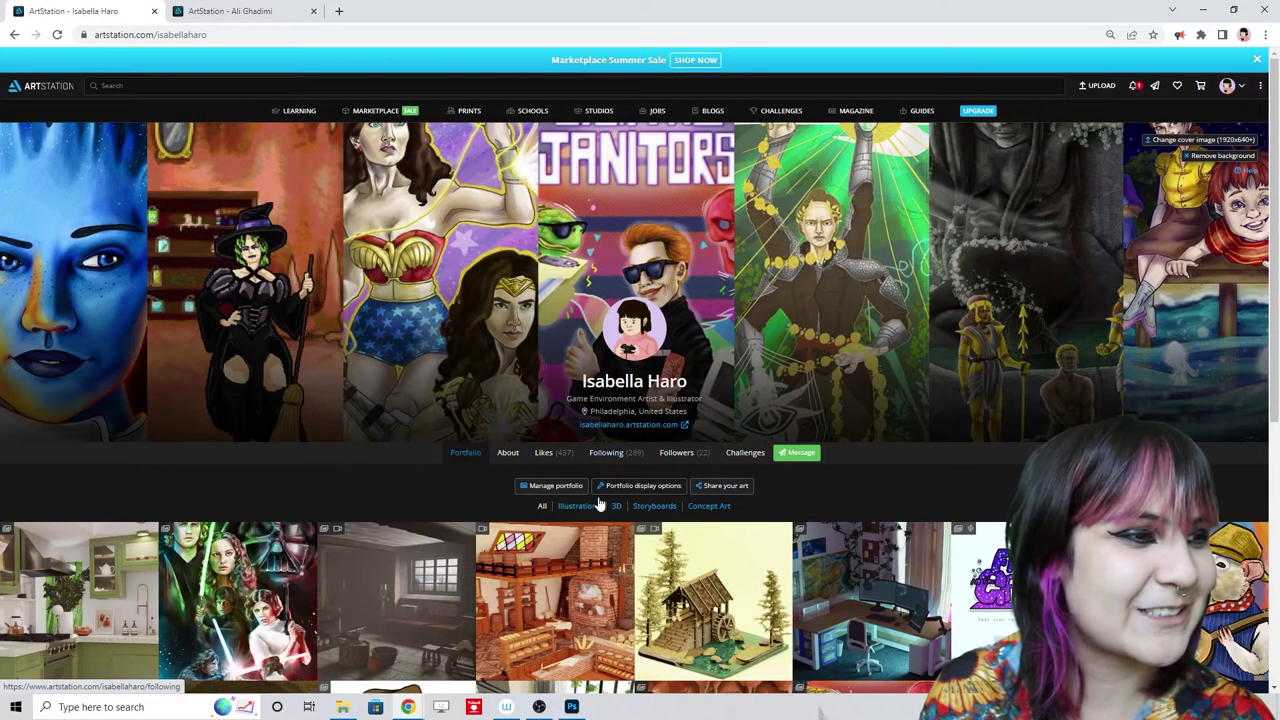
click(596, 505)
scroll(650, 530, down, 1)
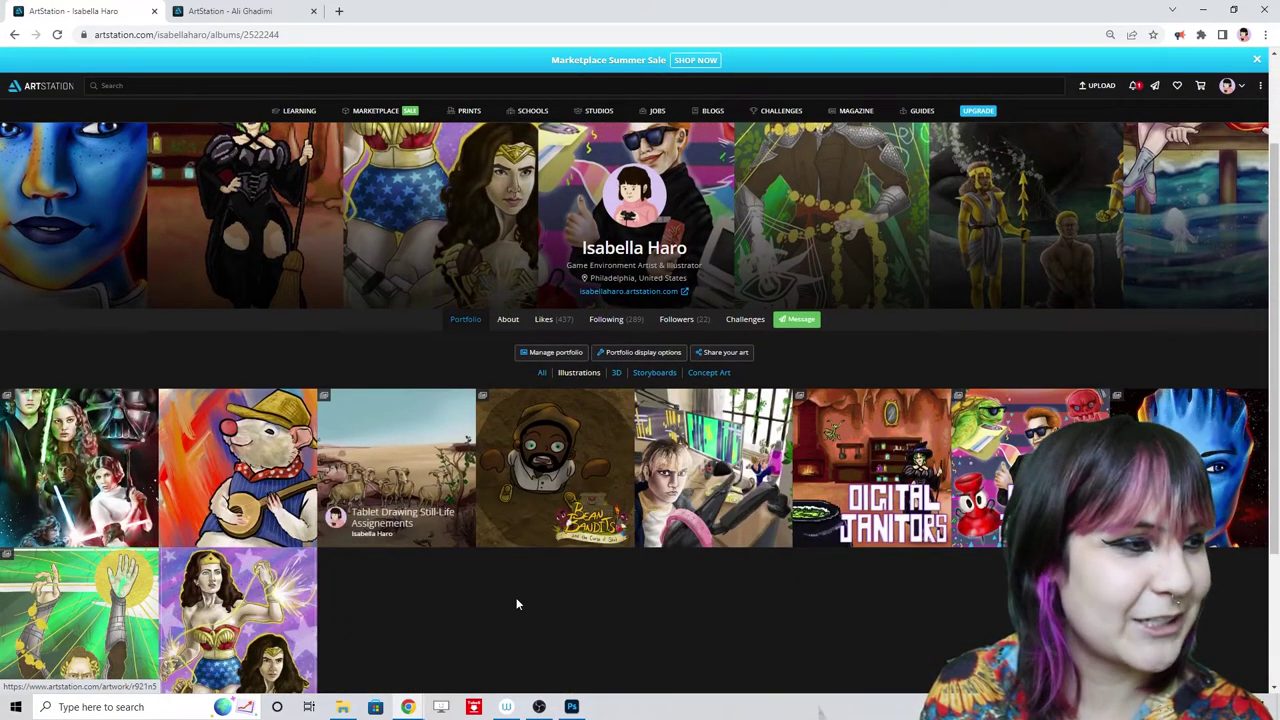
click(425, 461)
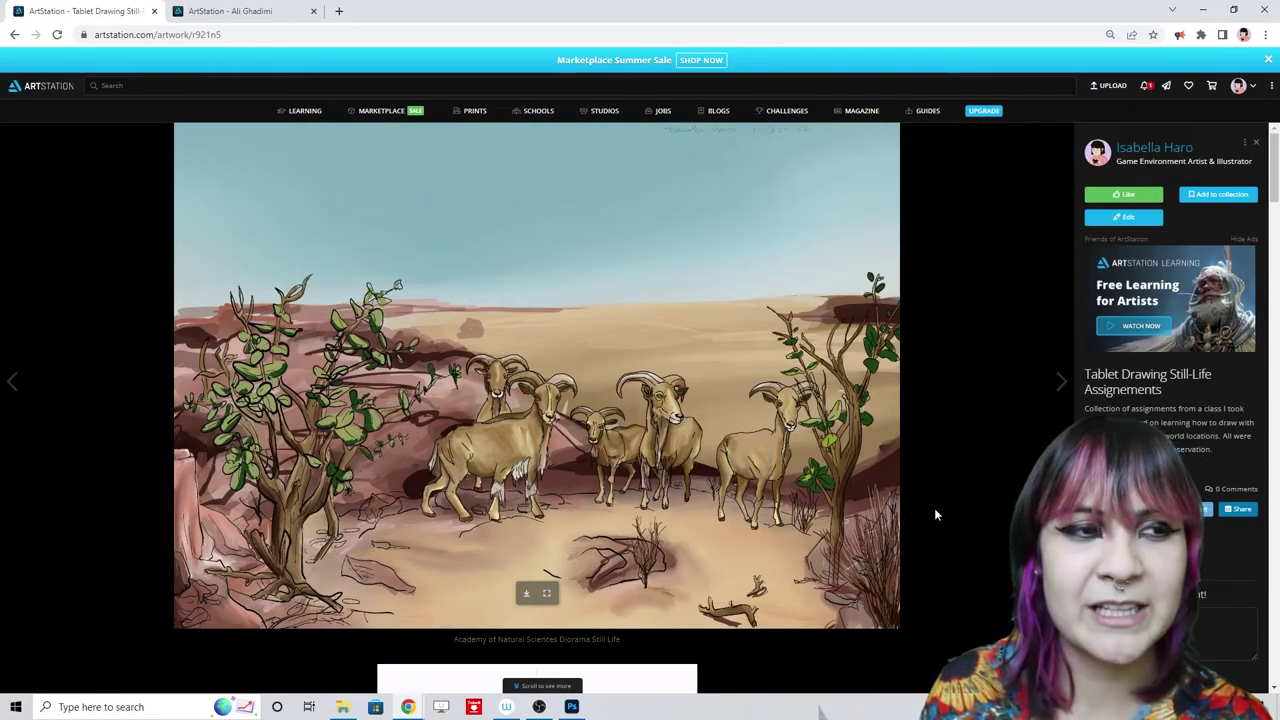
- Examine the whole set of still-life drawings, from the museum goat diorama through to the UPenn architectural diorama study
scroll(935, 512, down, 3)
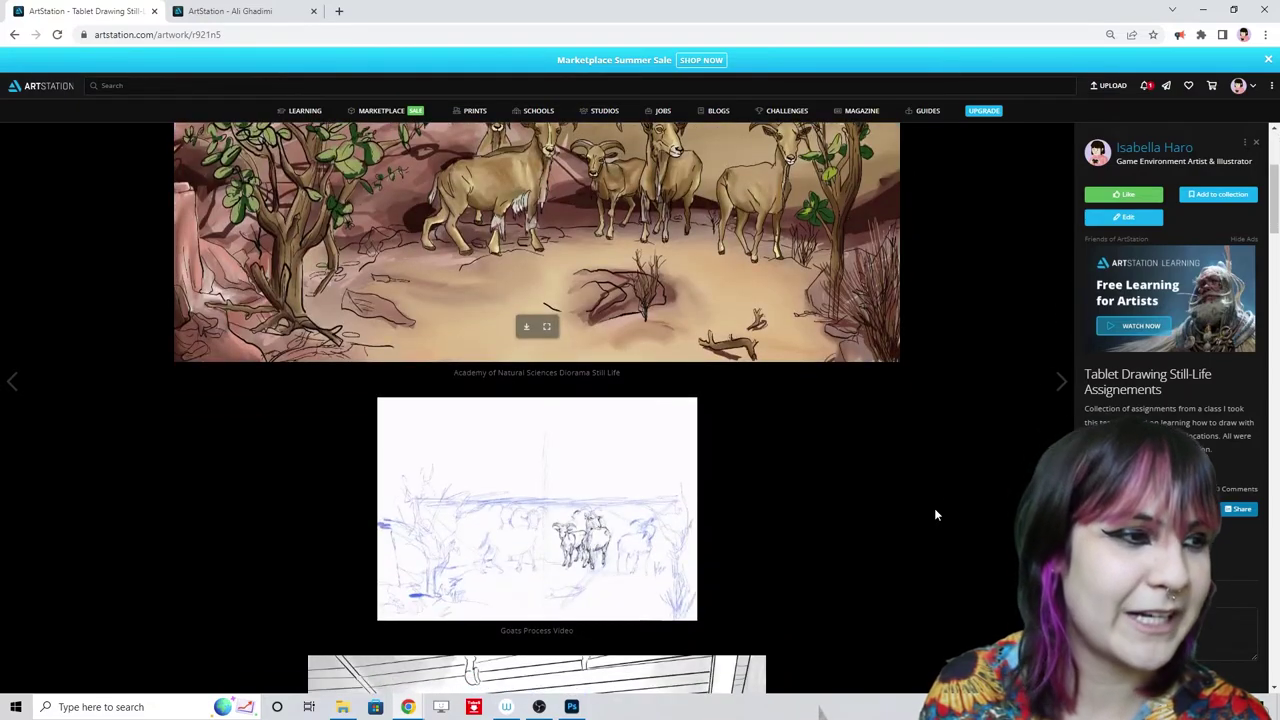
scroll(935, 514, down, 2)
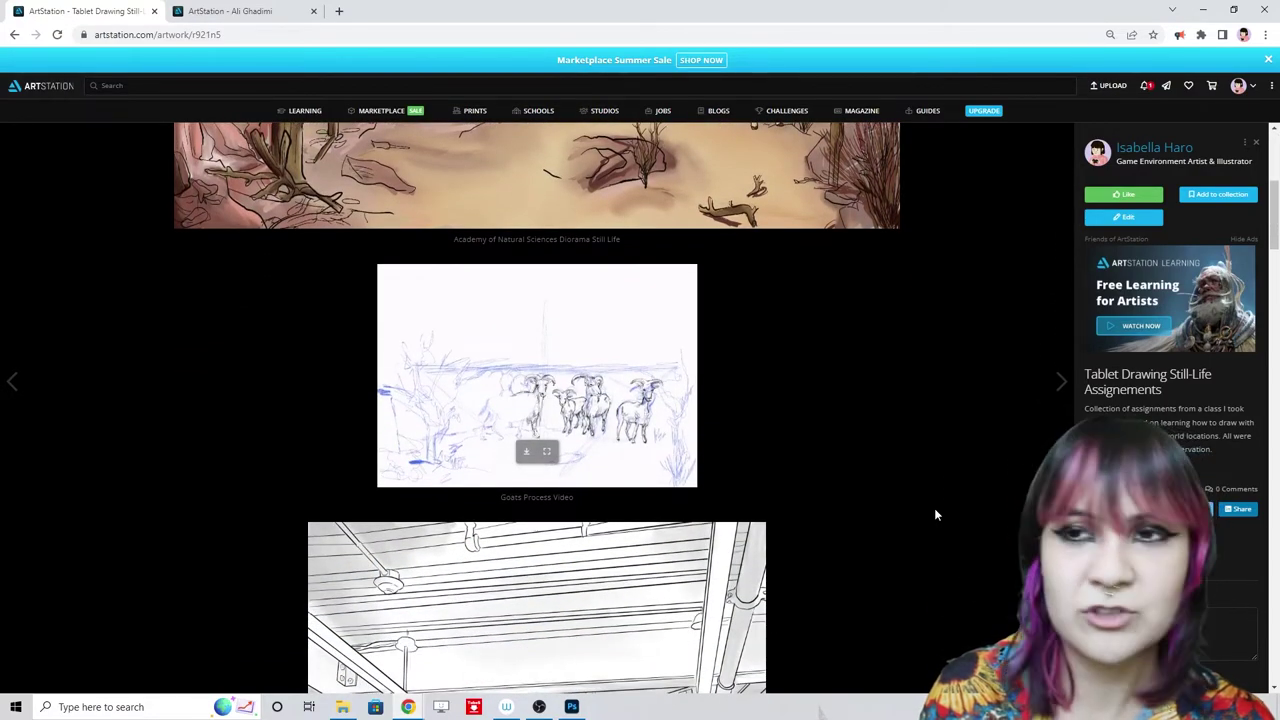
scroll(930, 516, down, 4)
scroll(929, 517, down, 4)
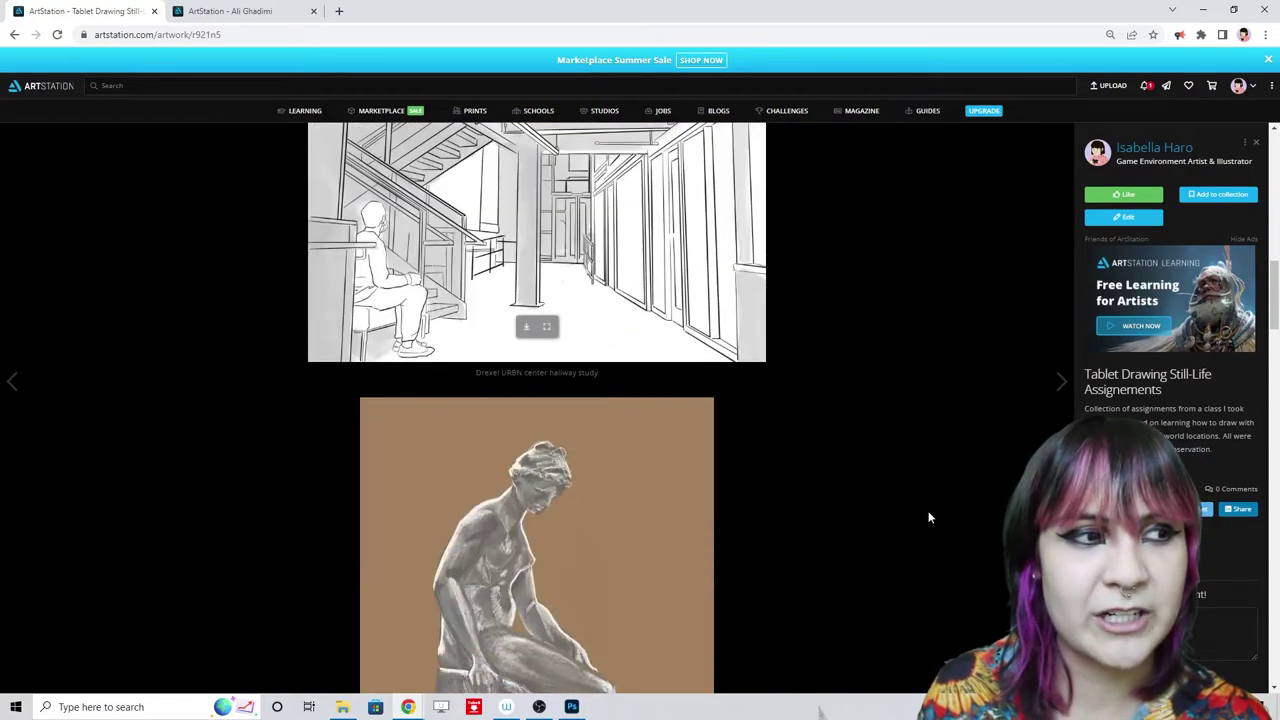
scroll(929, 517, up, 3)
scroll(699, 461, down, 5)
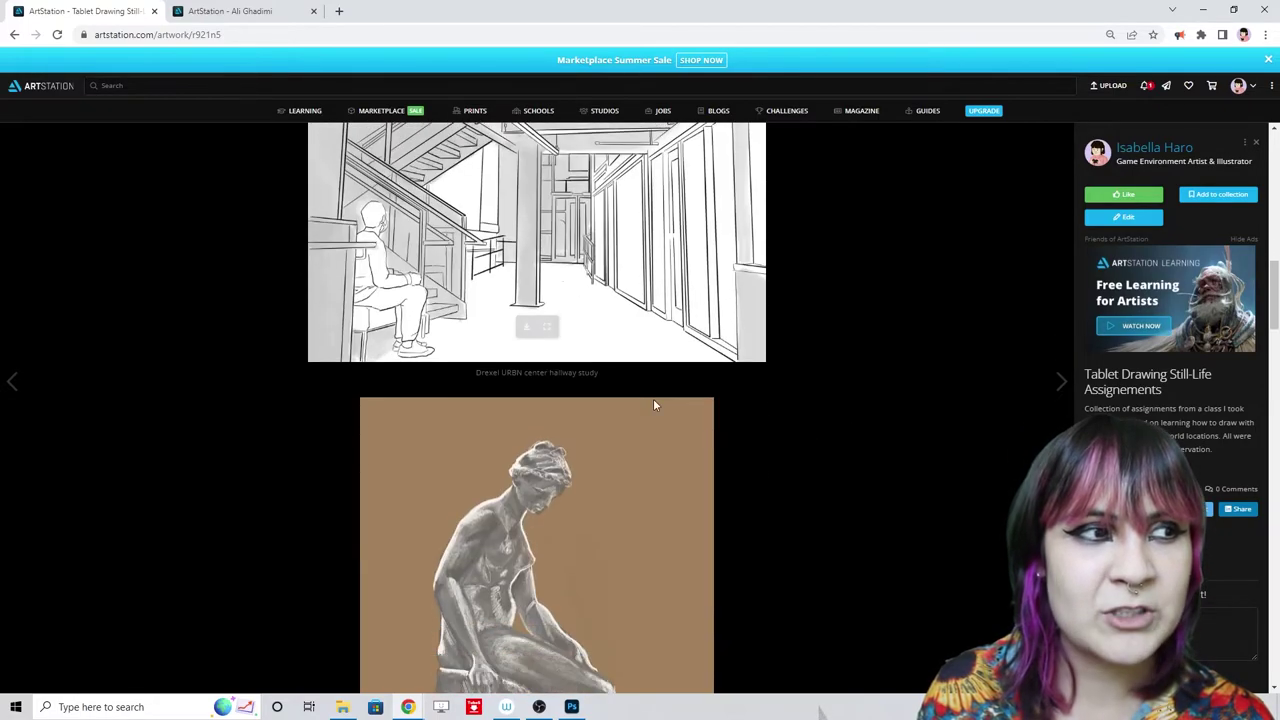
scroll(652, 405, down, 5)
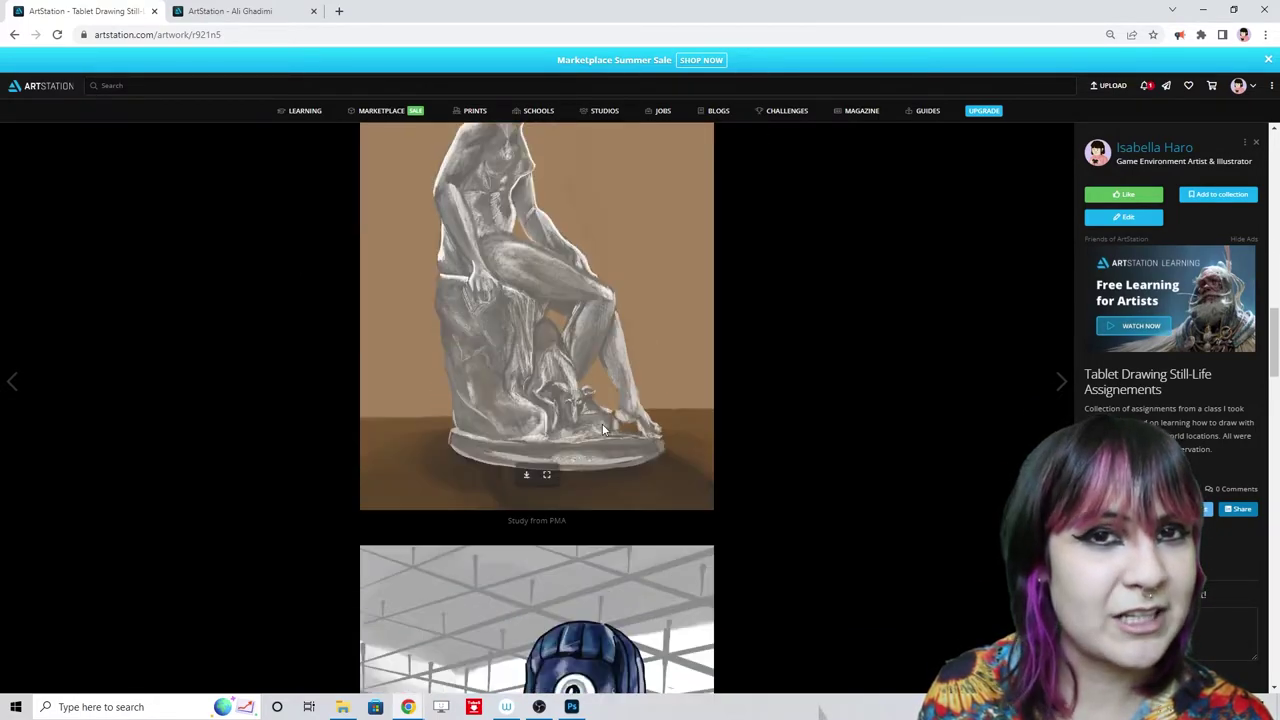
scroll(602, 425, down, 15)
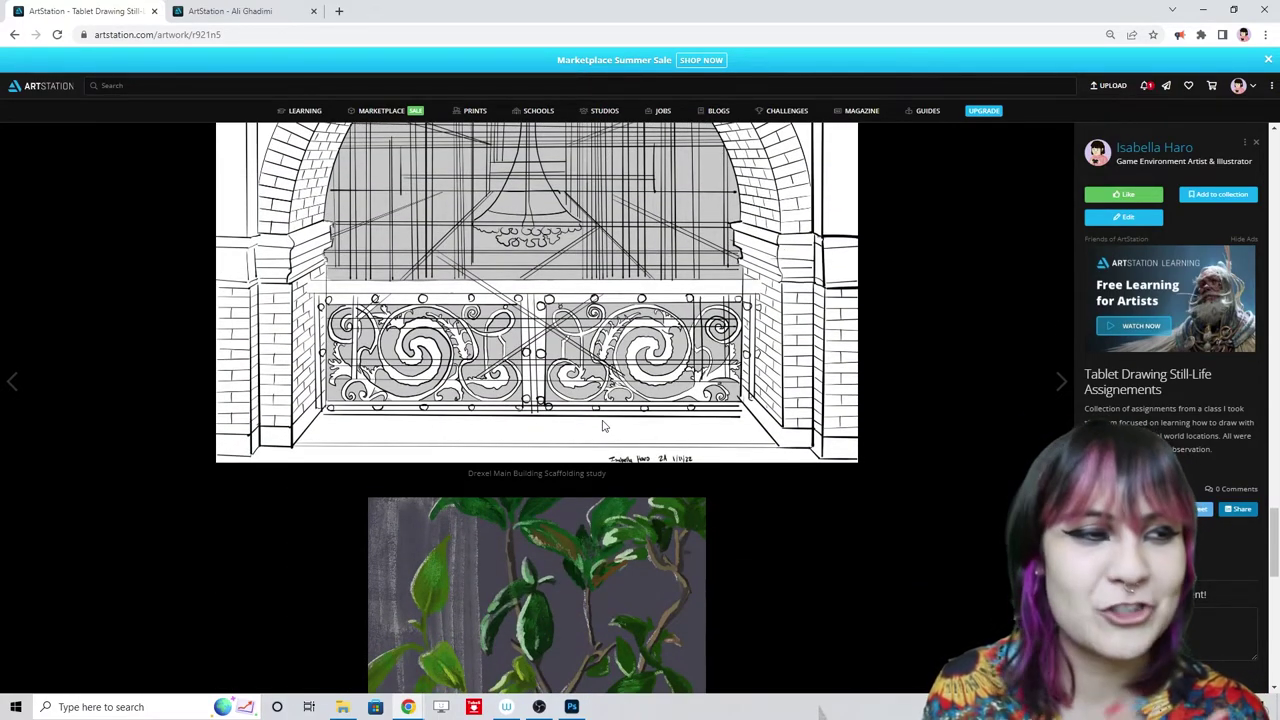
scroll(657, 412, down, 8)
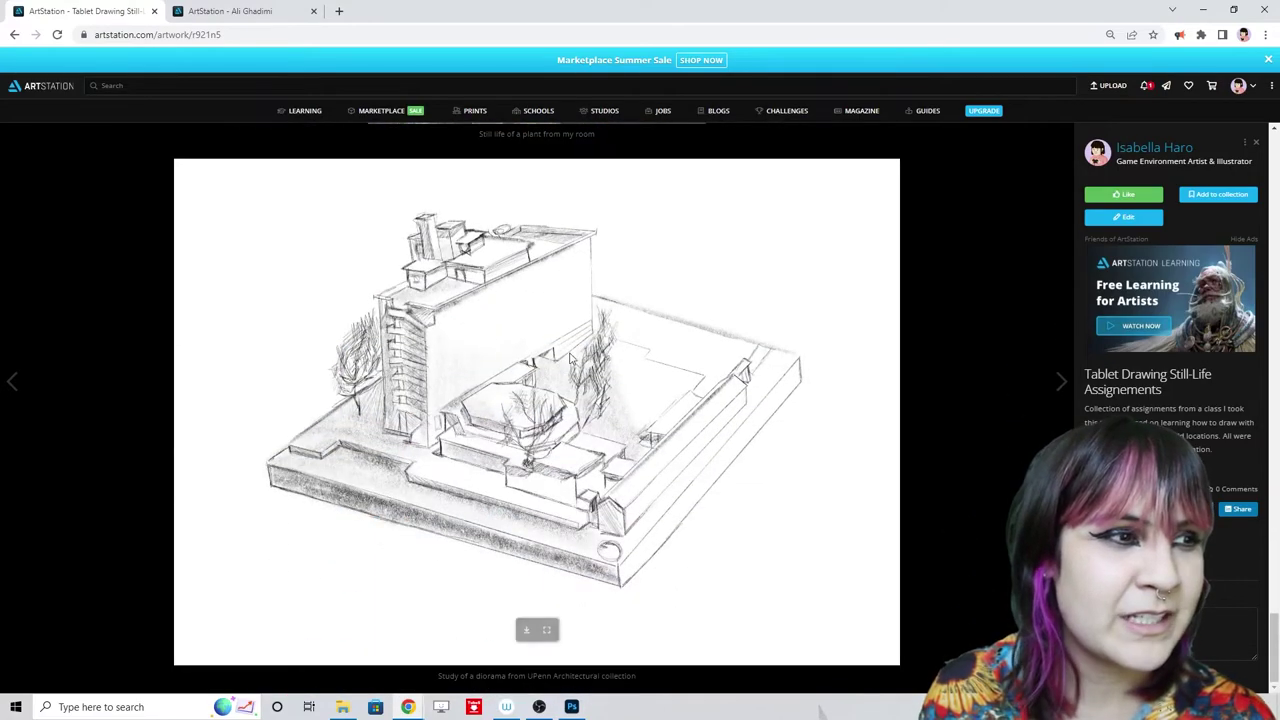
scroll(744, 509, up, 8)
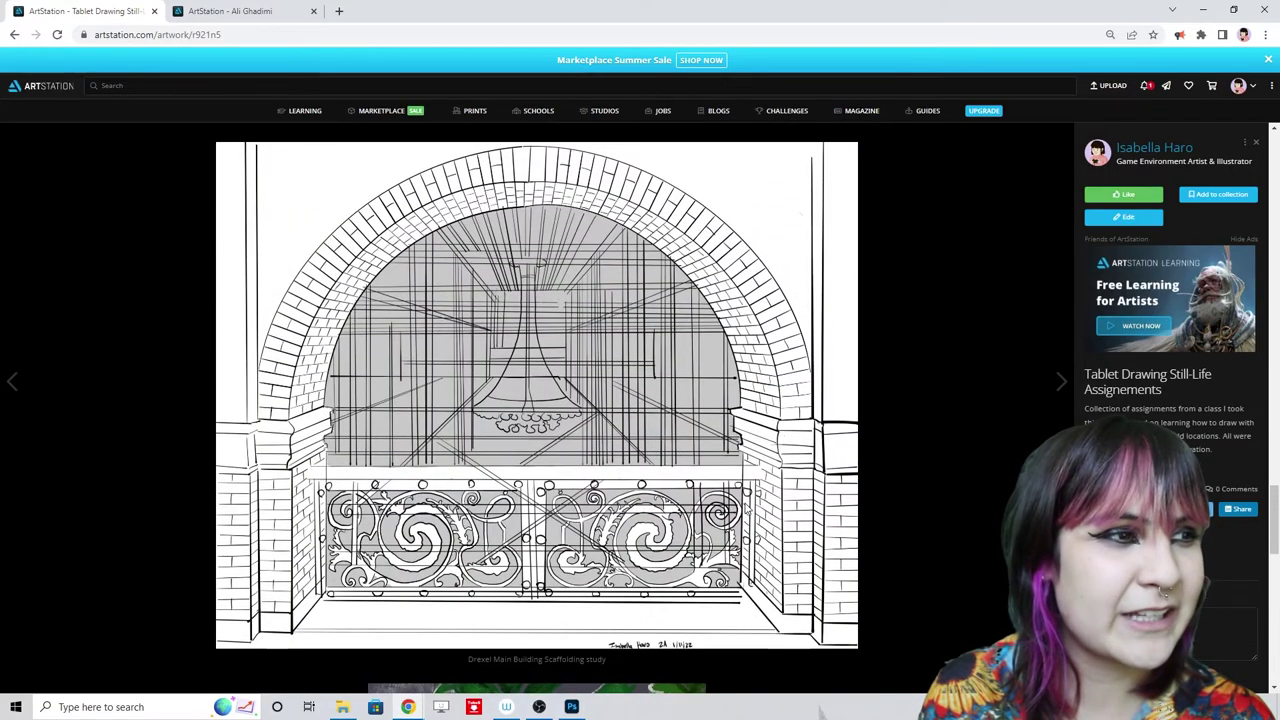
scroll(634, 437, up, 20)
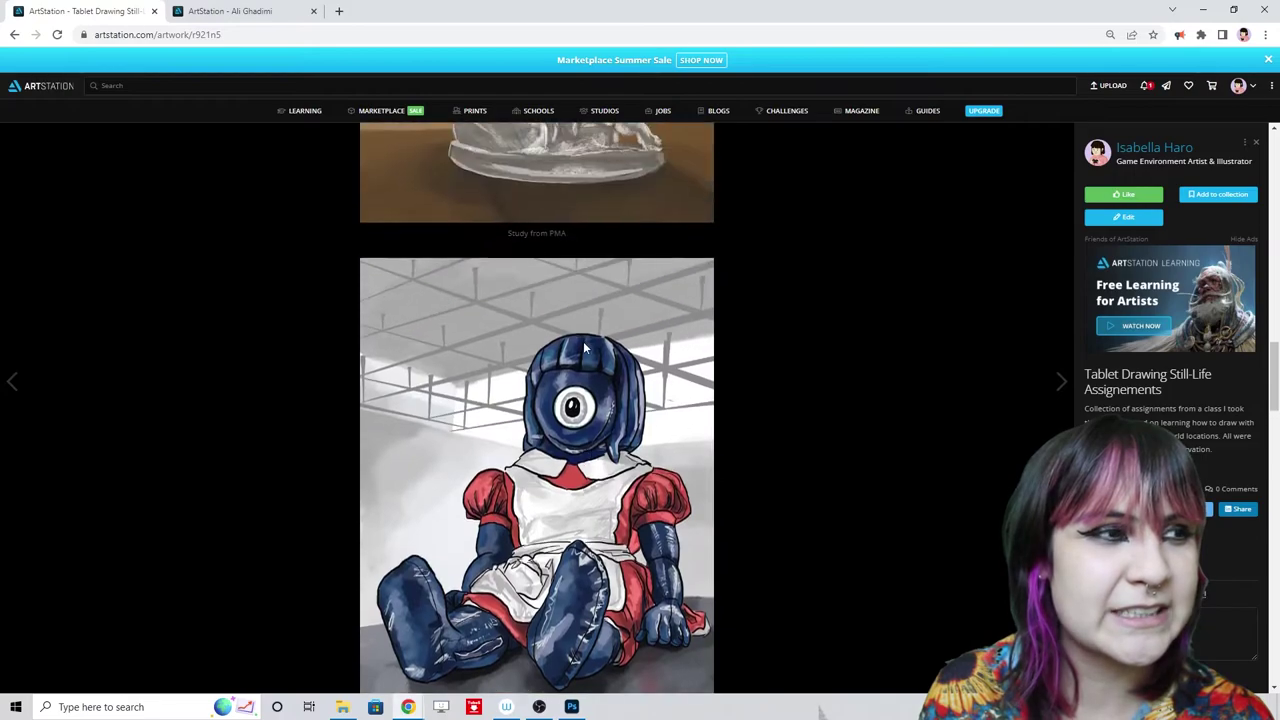
scroll(585, 348, up, 15)
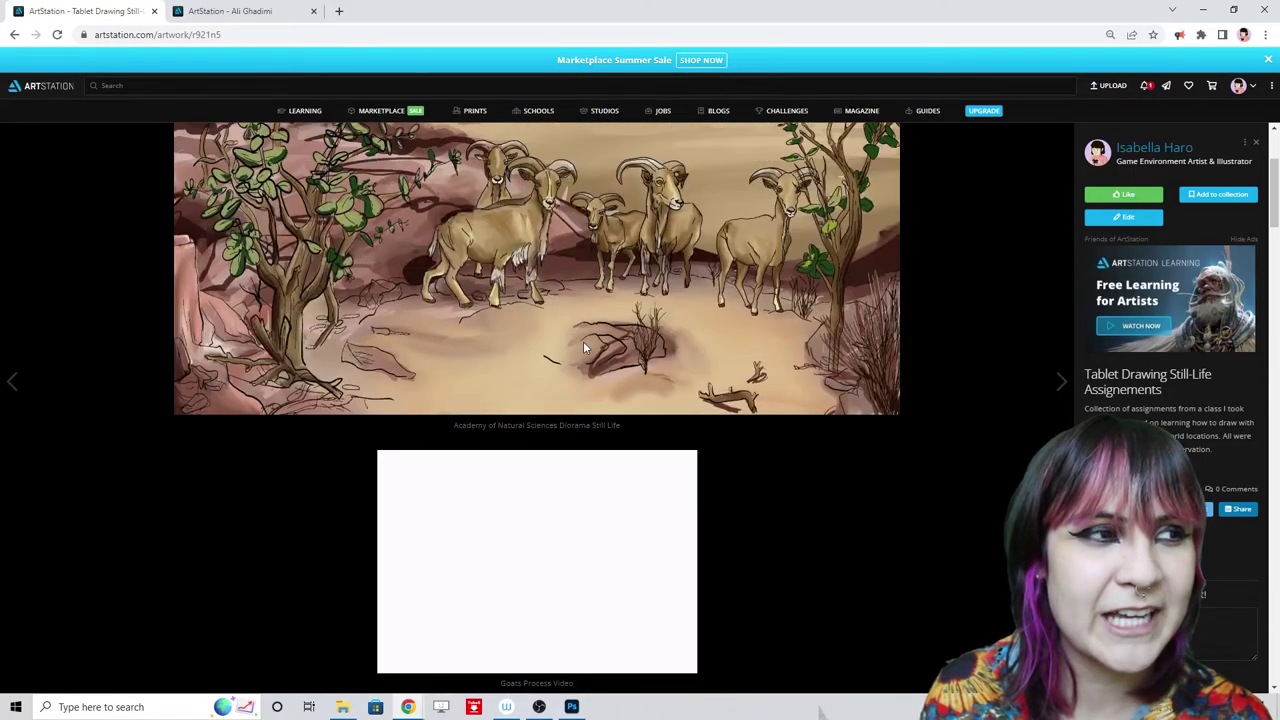
- Review the goat process video, the Drexel URBN center hallway study and the PMA statue study again
scroll(585, 348, down, 3)
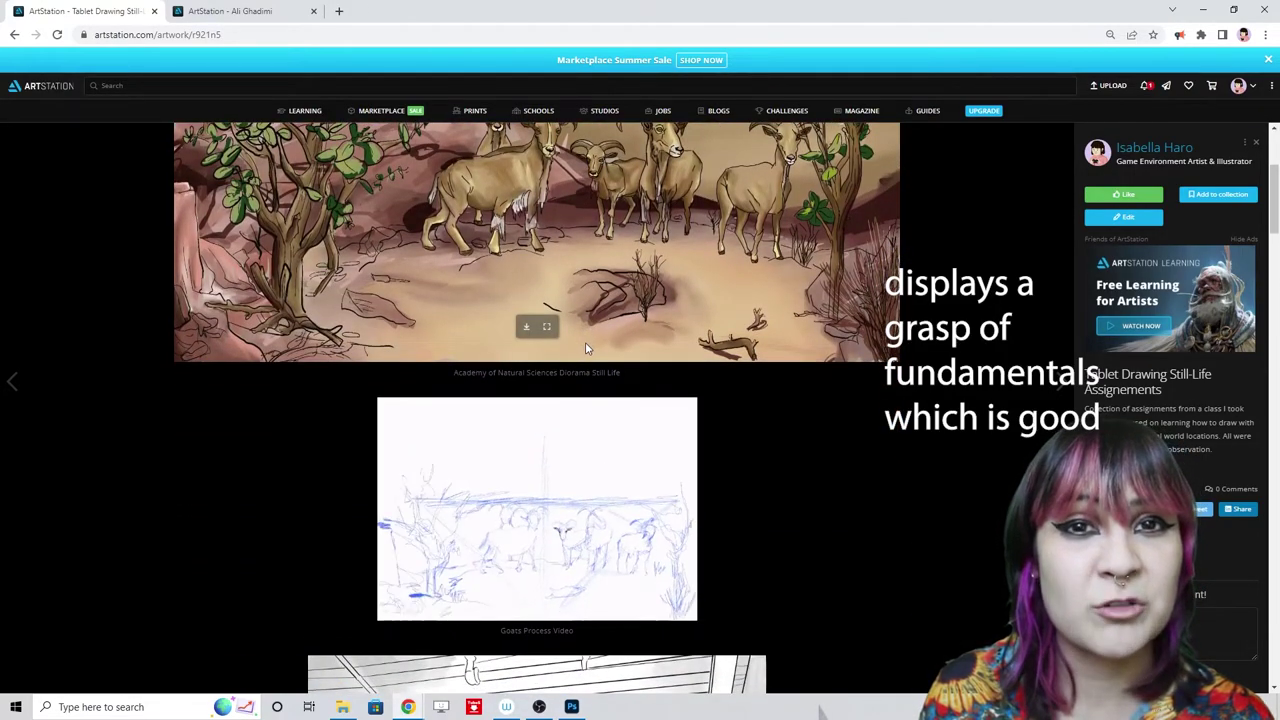
scroll(898, 450, down, 6)
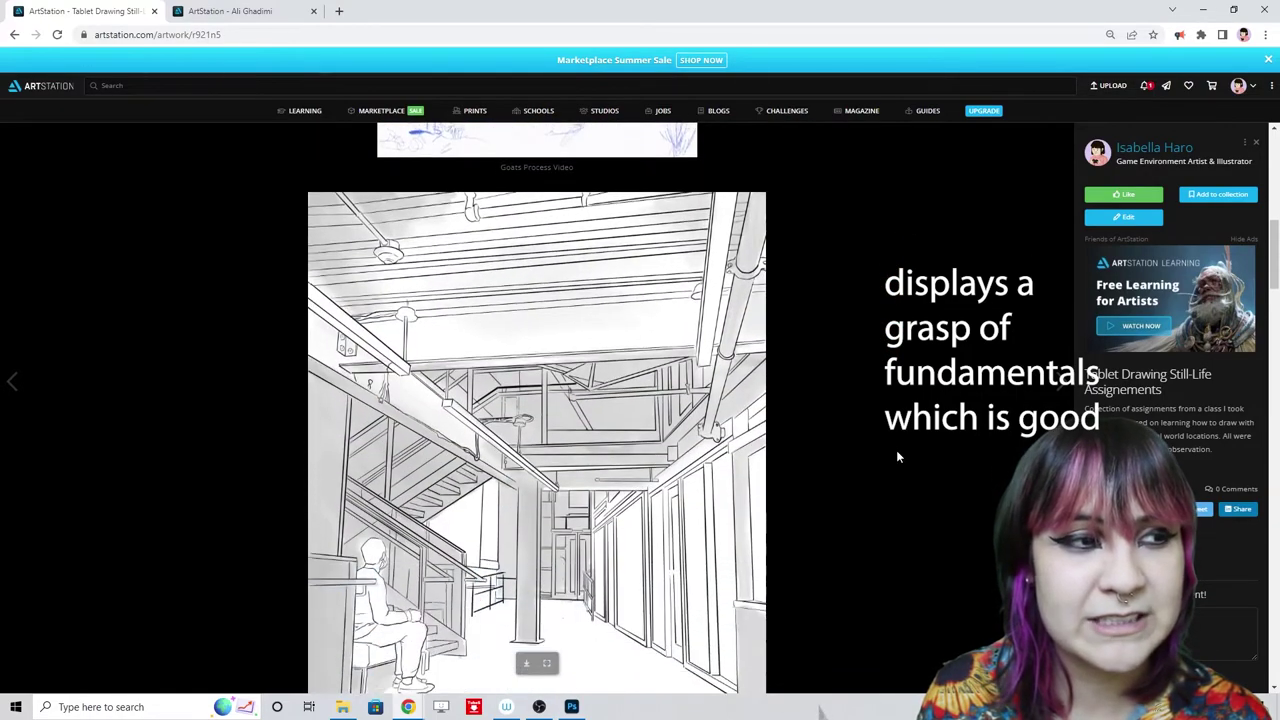
scroll(895, 457, up, 2)
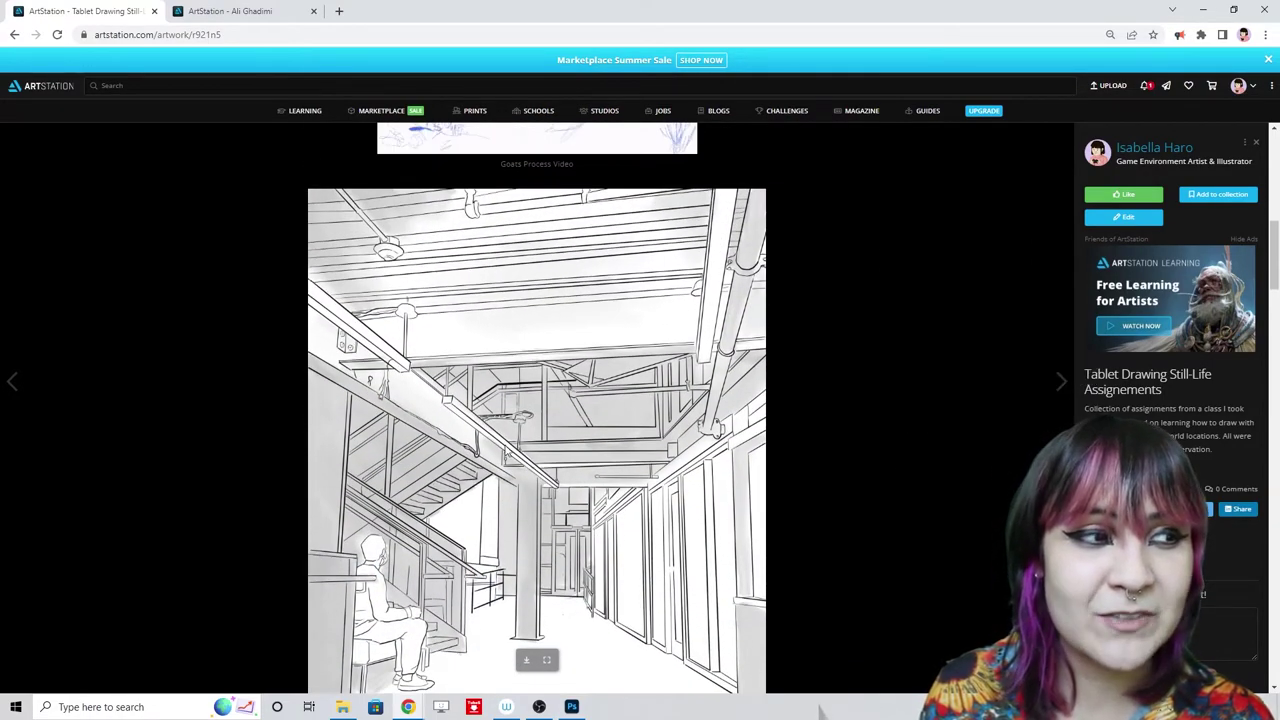
scroll(598, 480, down, 15)
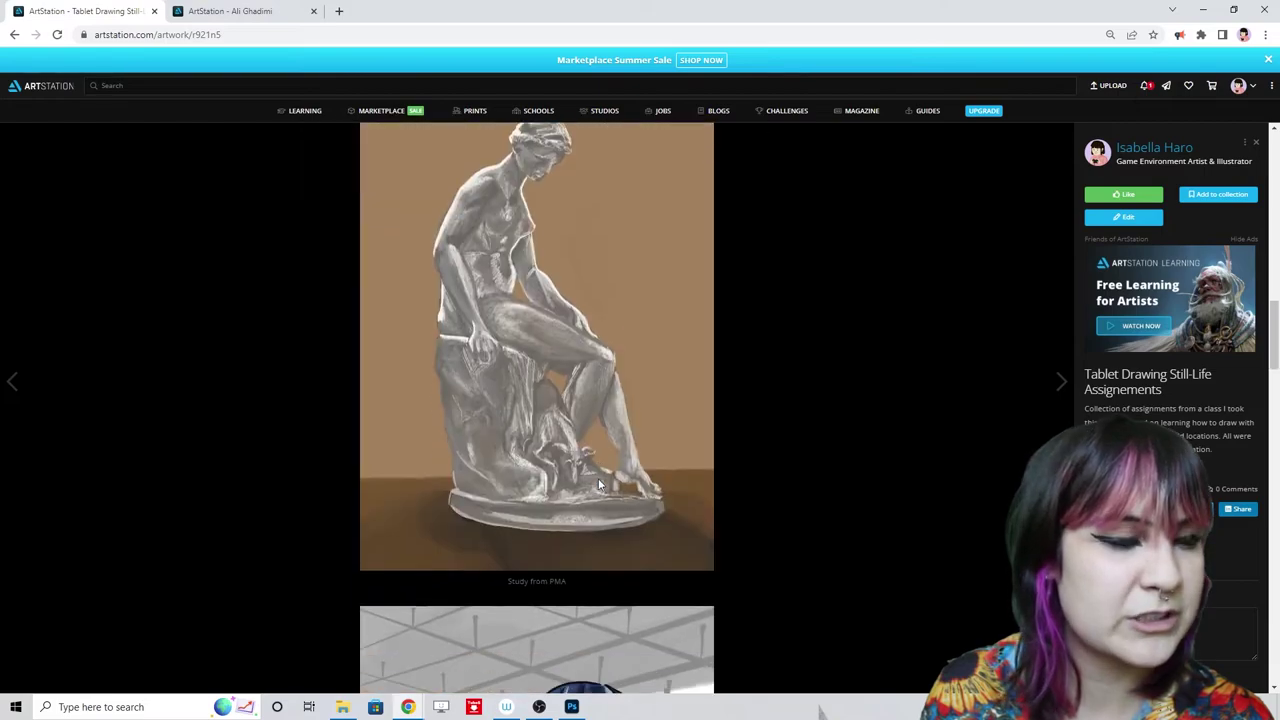
scroll(598, 463, down, 5)
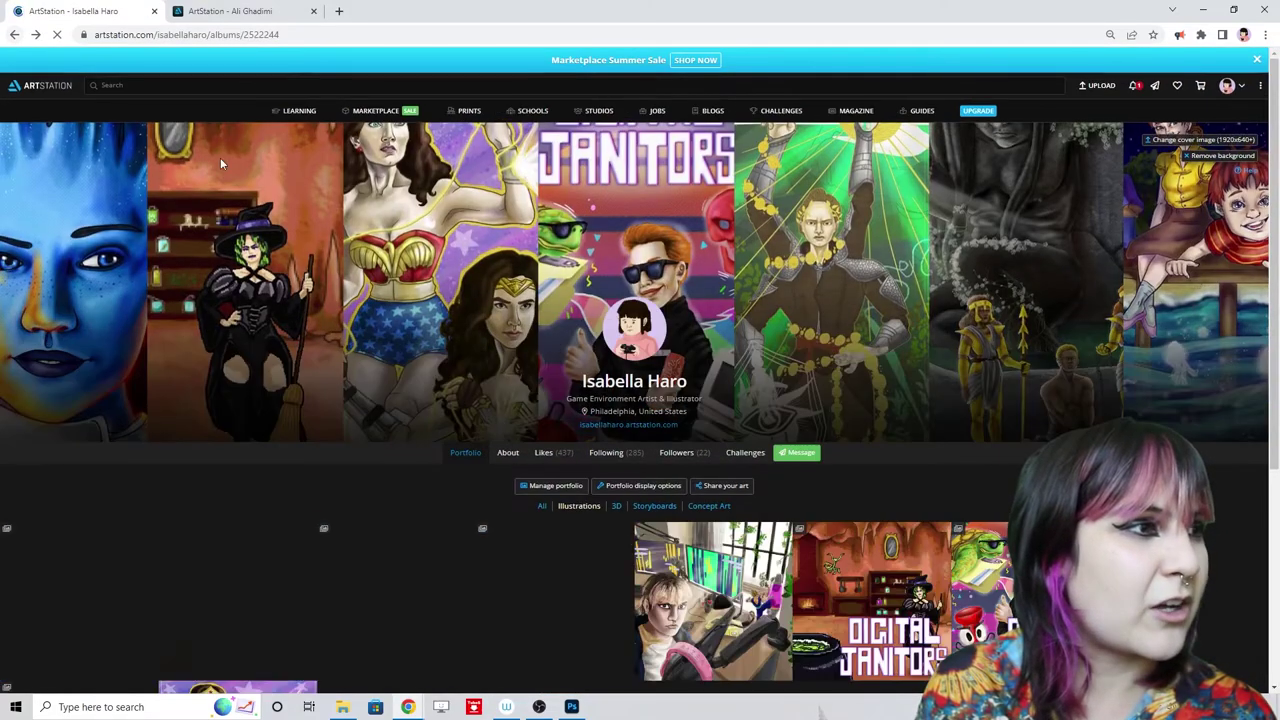
- Open the Rats in their Dreams project from the Illustrations album, set its publish status to Not published, and save it
scroll(196, 144, down, 4)
click(259, 308)
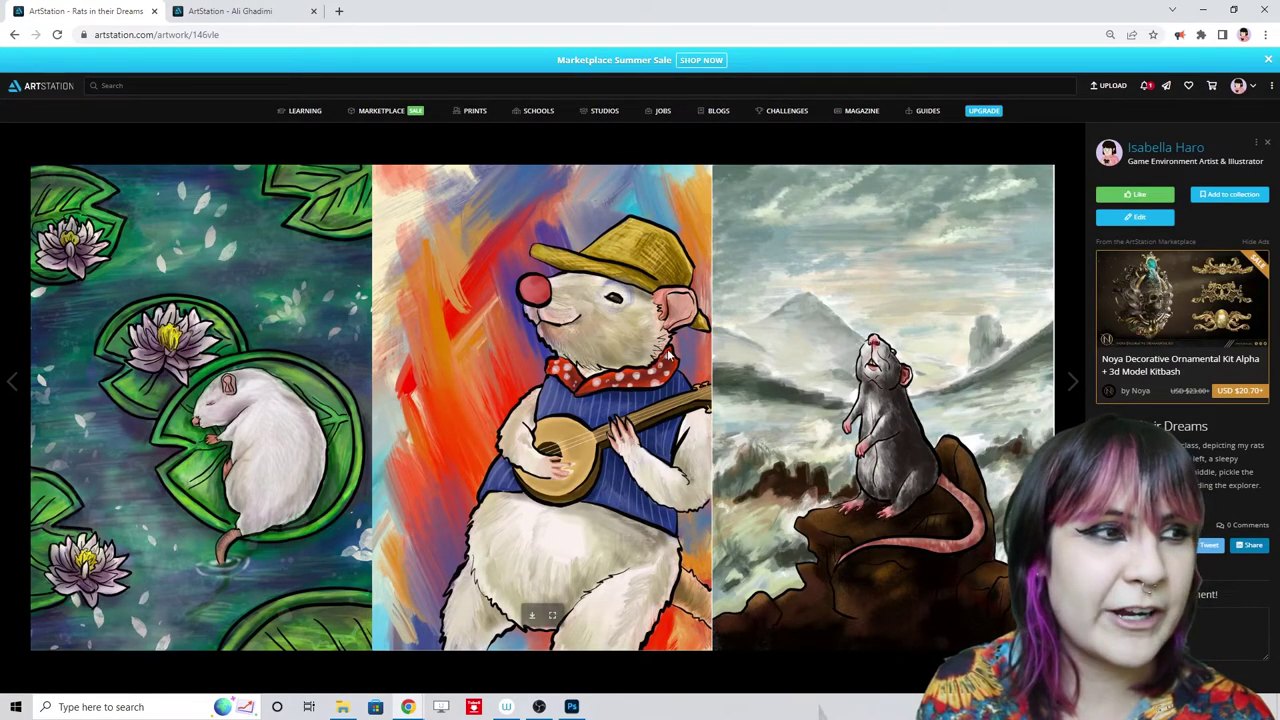
click(1138, 217)
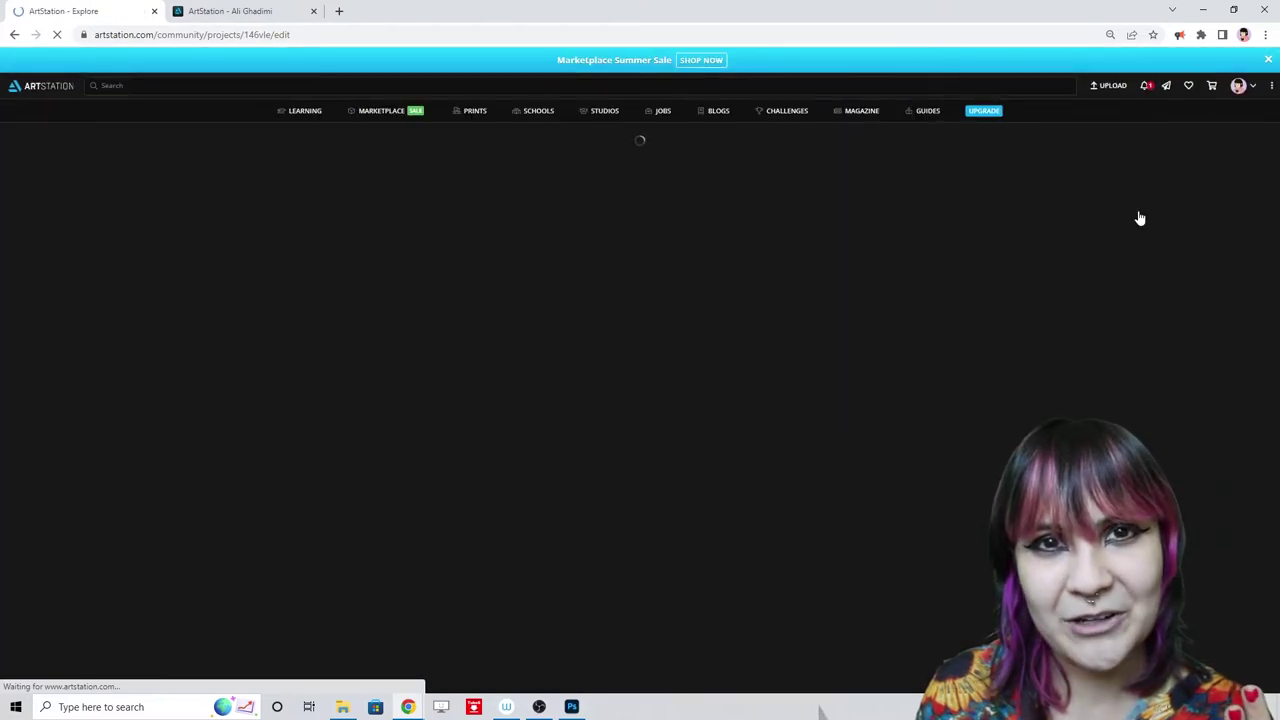
scroll(832, 421, down, 3)
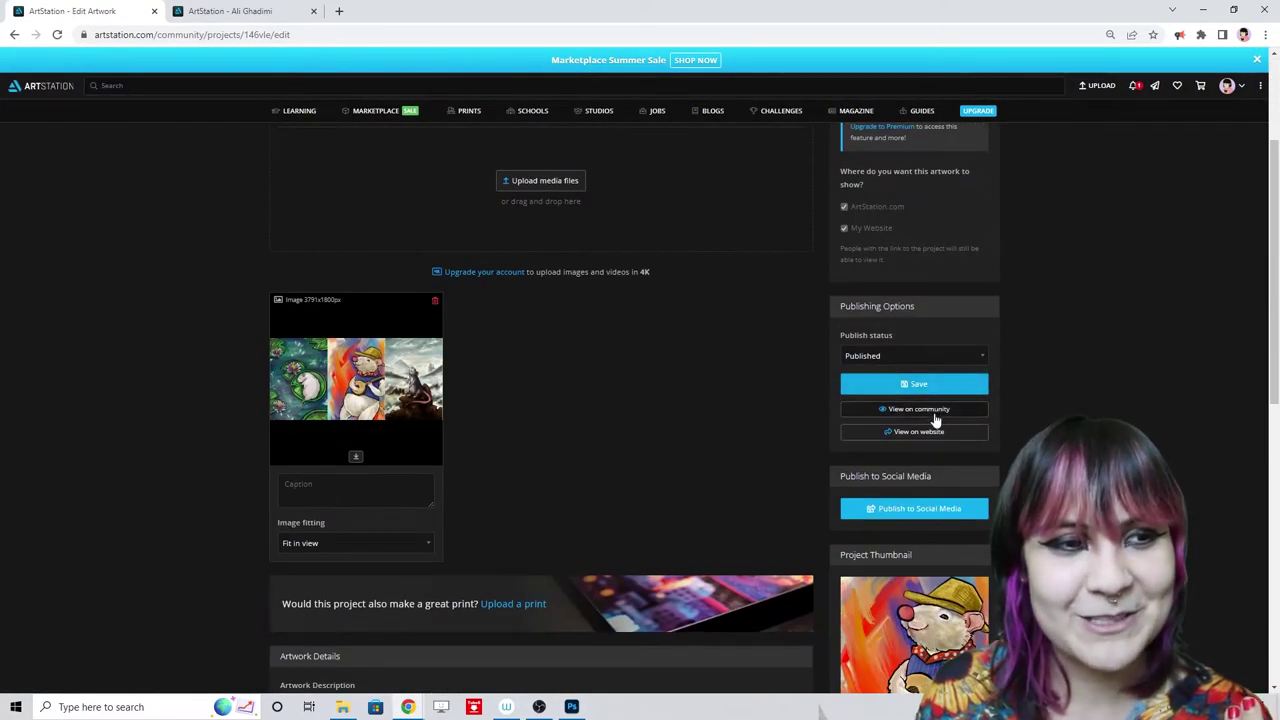
click(940, 356)
click(928, 390)
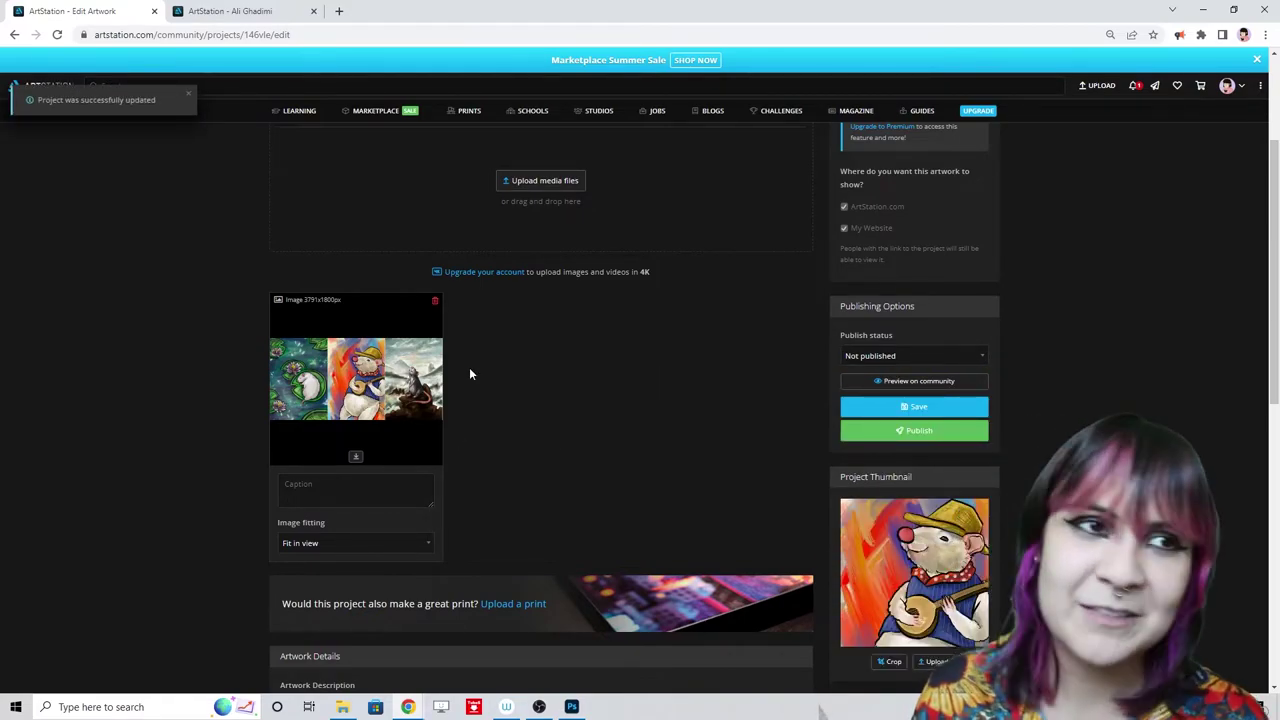
- Open the Star Wars Skywalker Poster Illustration from the profile's Illustrations album and examine its colored and grayscale versions
mouse_move(1228, 88)
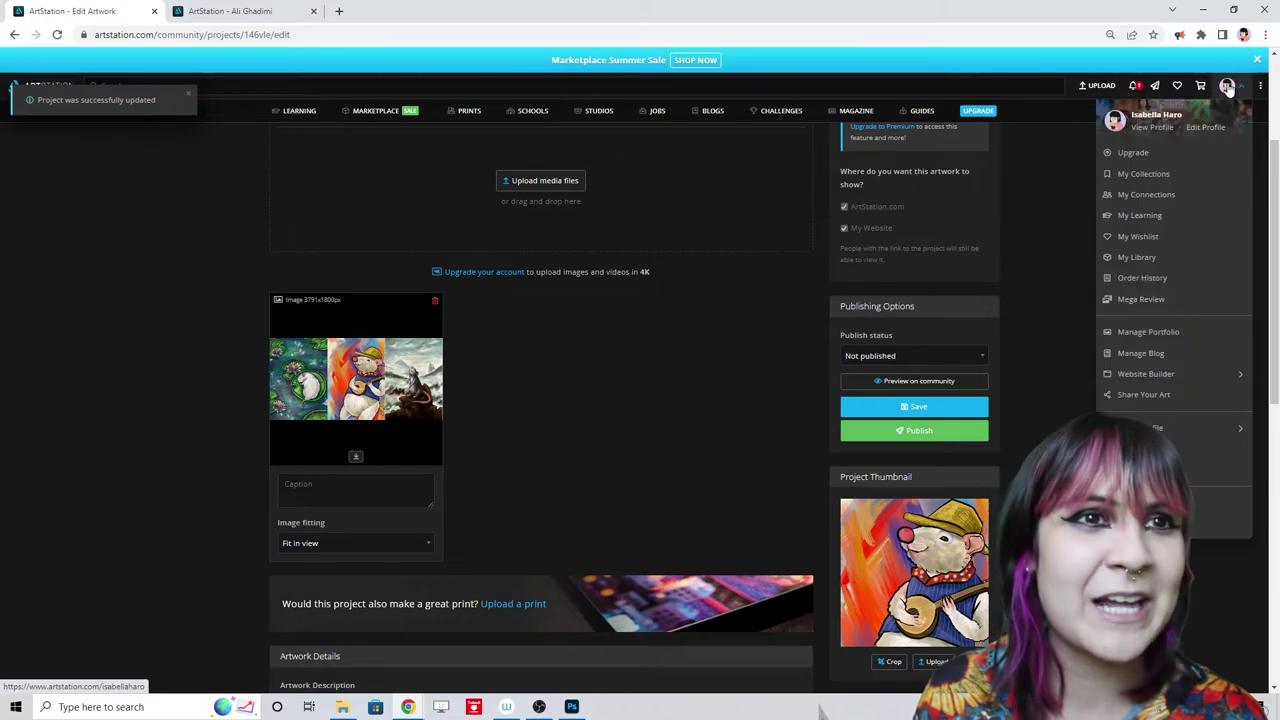
click(1157, 128)
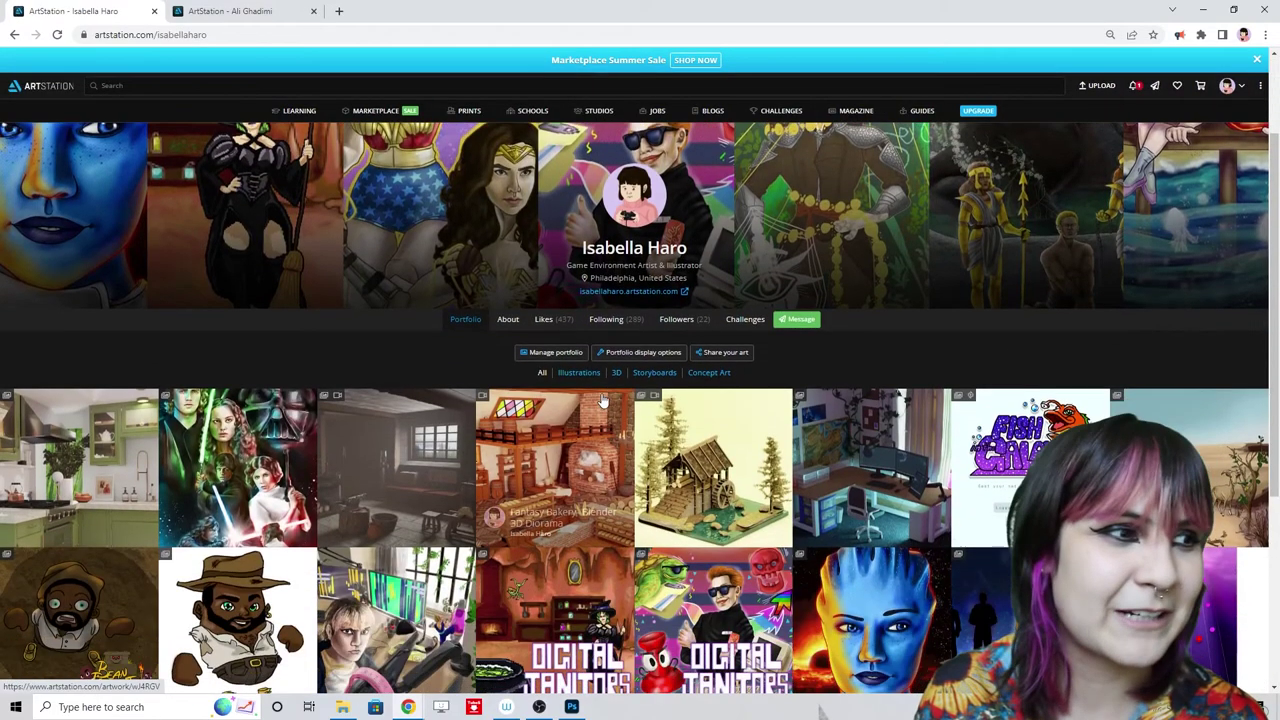
click(580, 372)
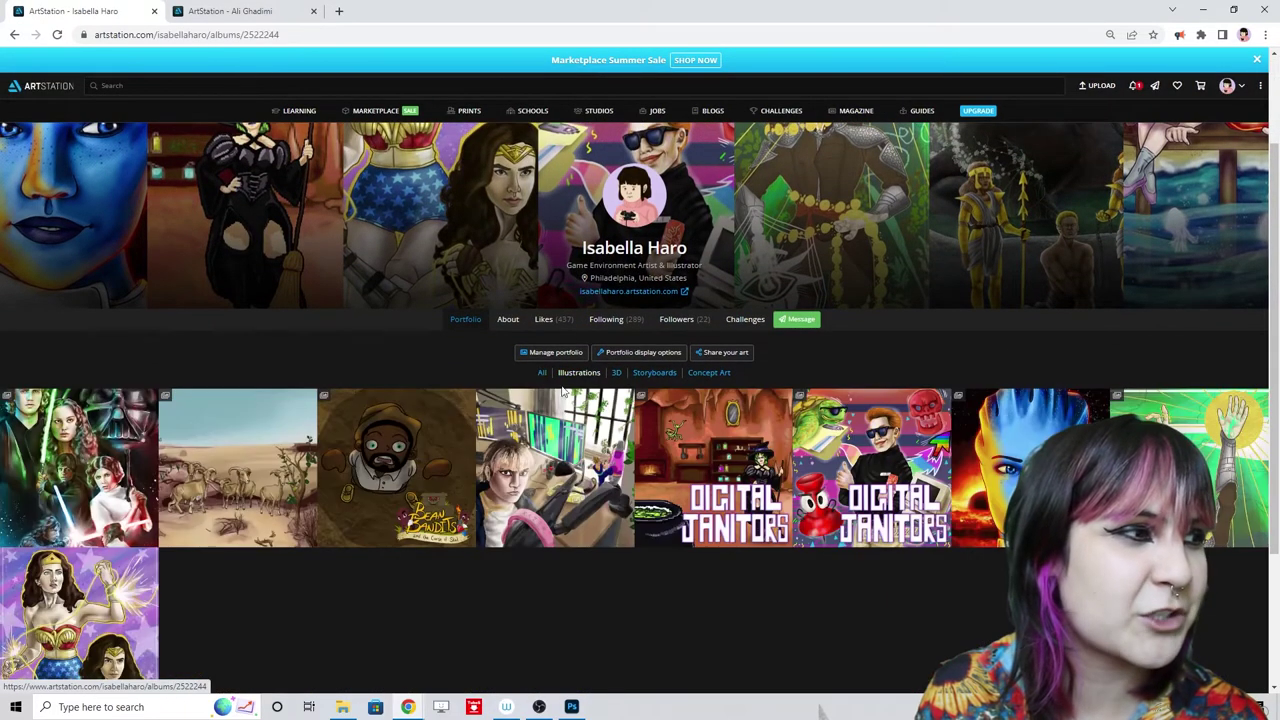
click(101, 464)
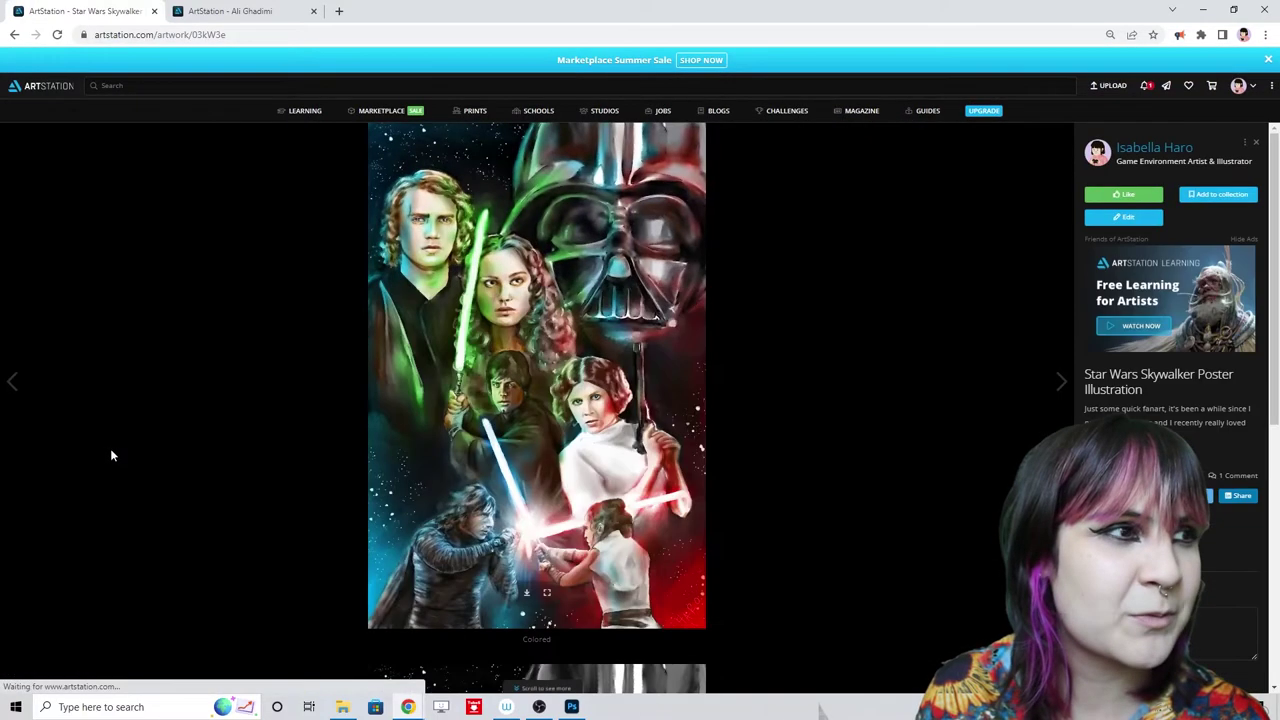
scroll(697, 421, down, 5)
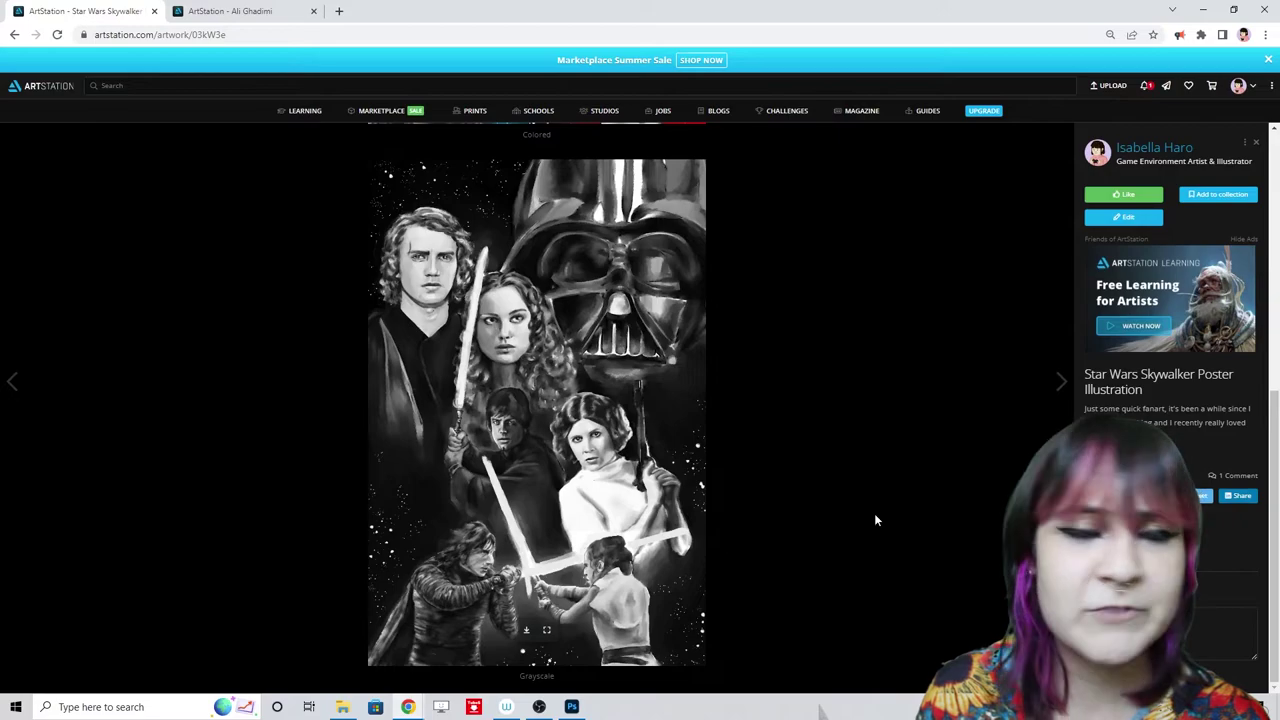
scroll(862, 535, up, 5)
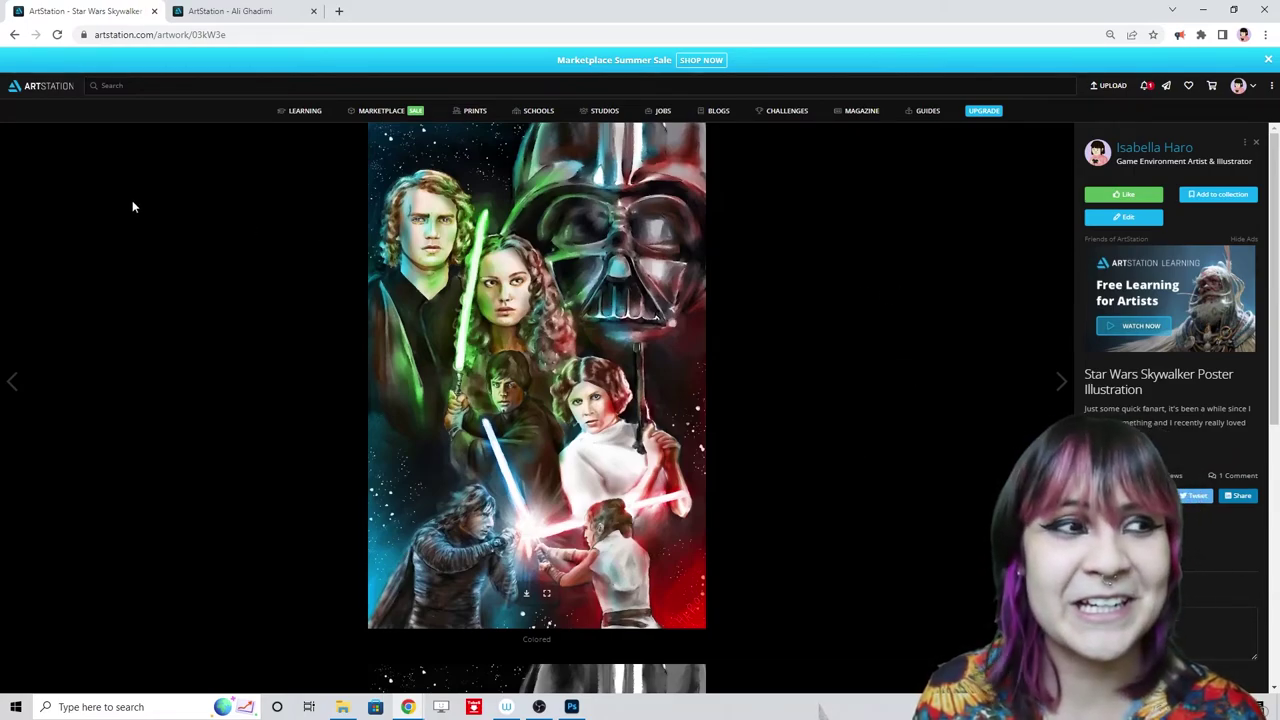
- Go back to the Illustrations album, review the remaining thumbnails, and switch to the 3D album
click(8, 38)
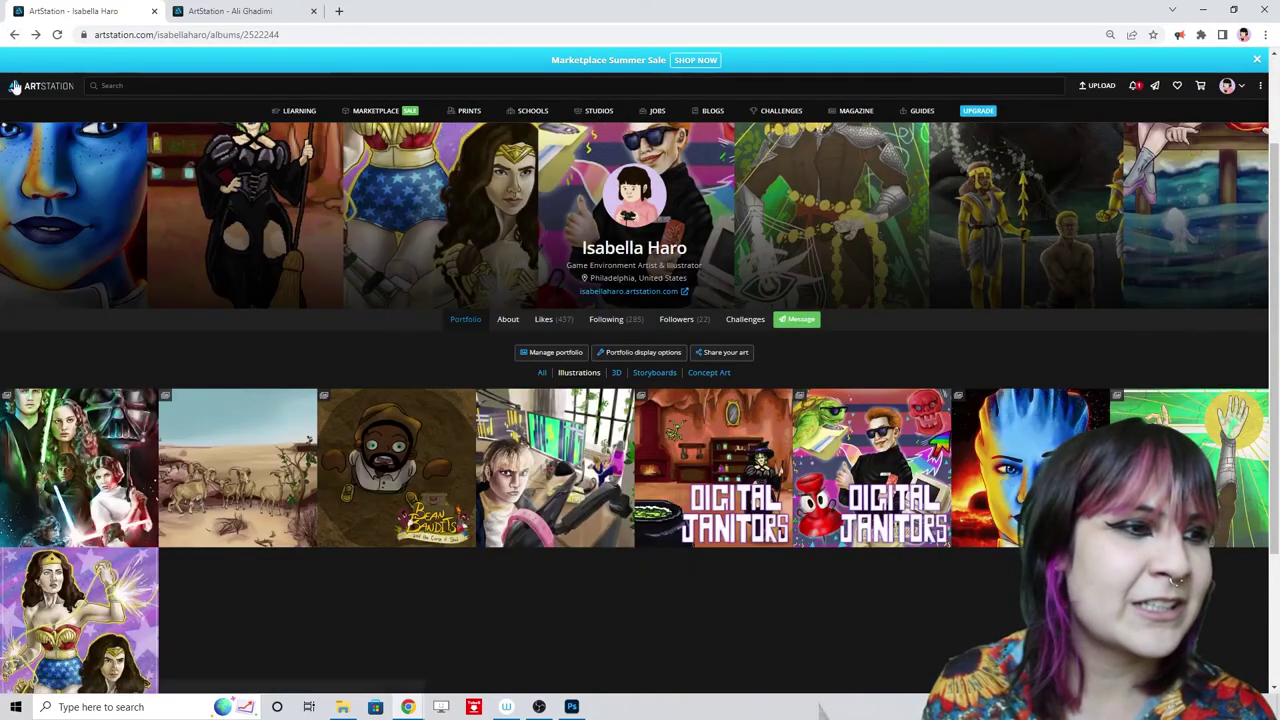
scroll(438, 379, down, 1)
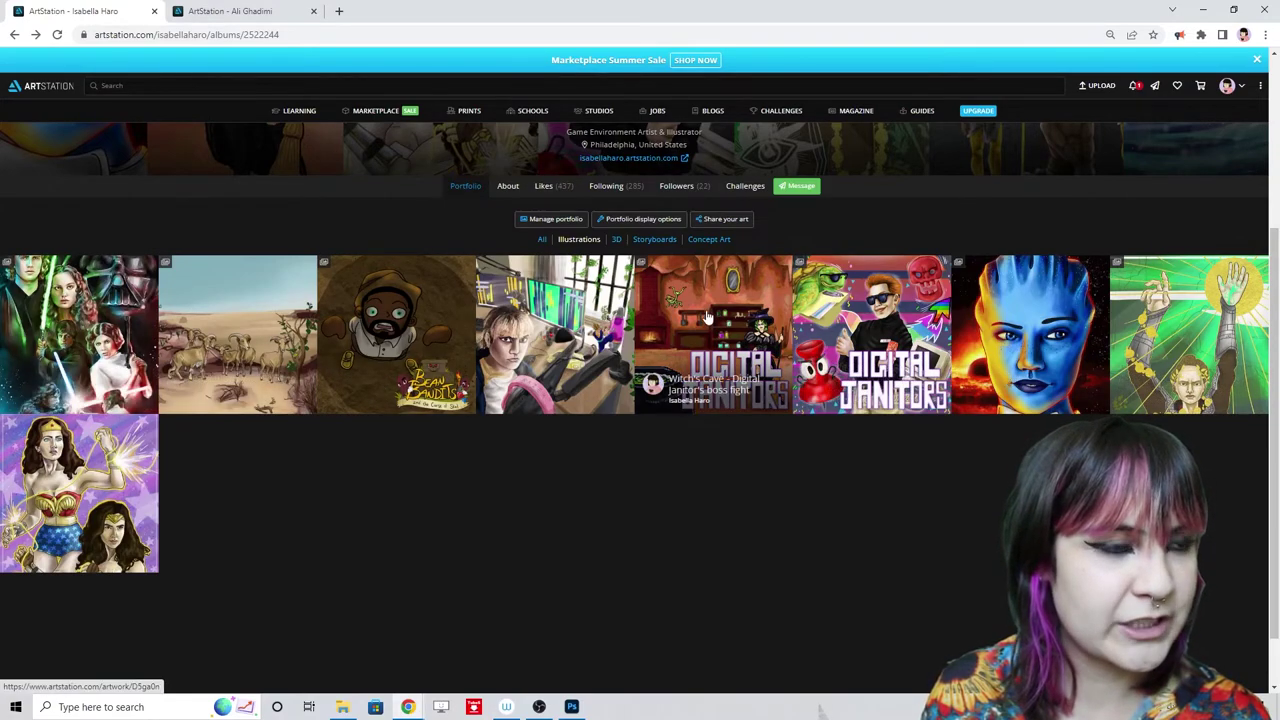
click(616, 239)
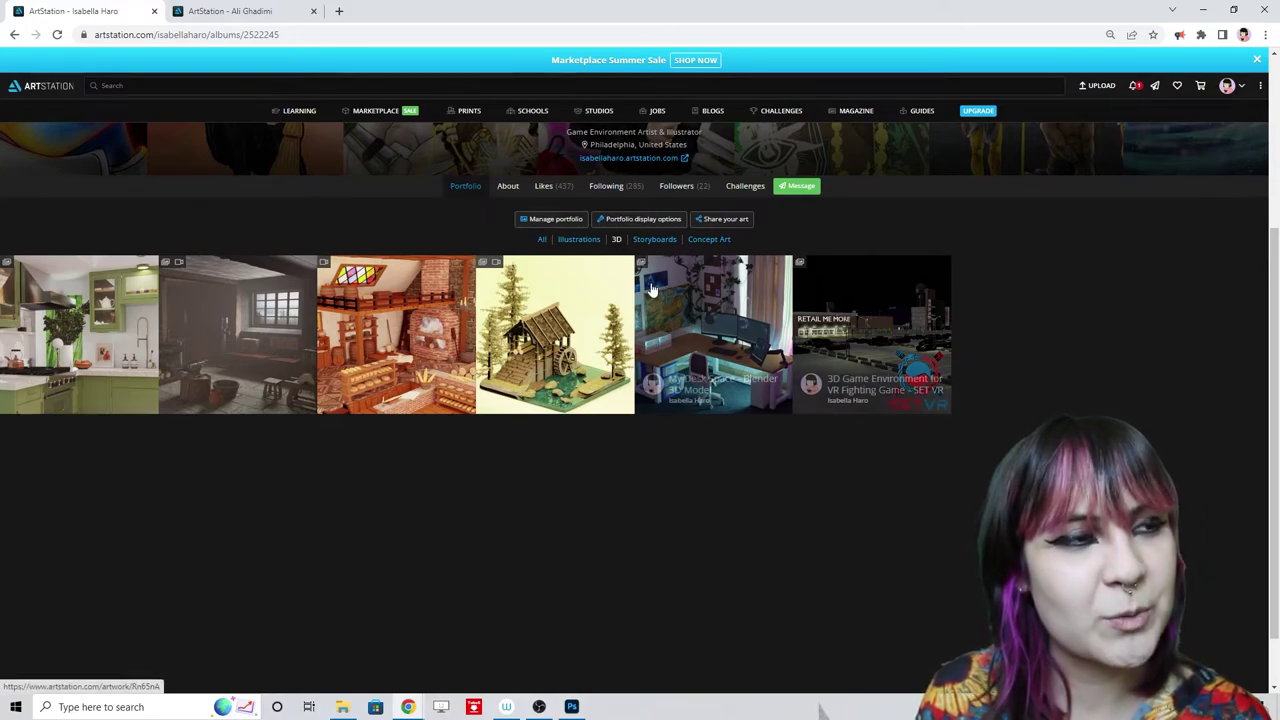
- Review the thumbnails in the Illustrations, Concept Art, 3D and Storyboards albums of the profile
click(580, 239)
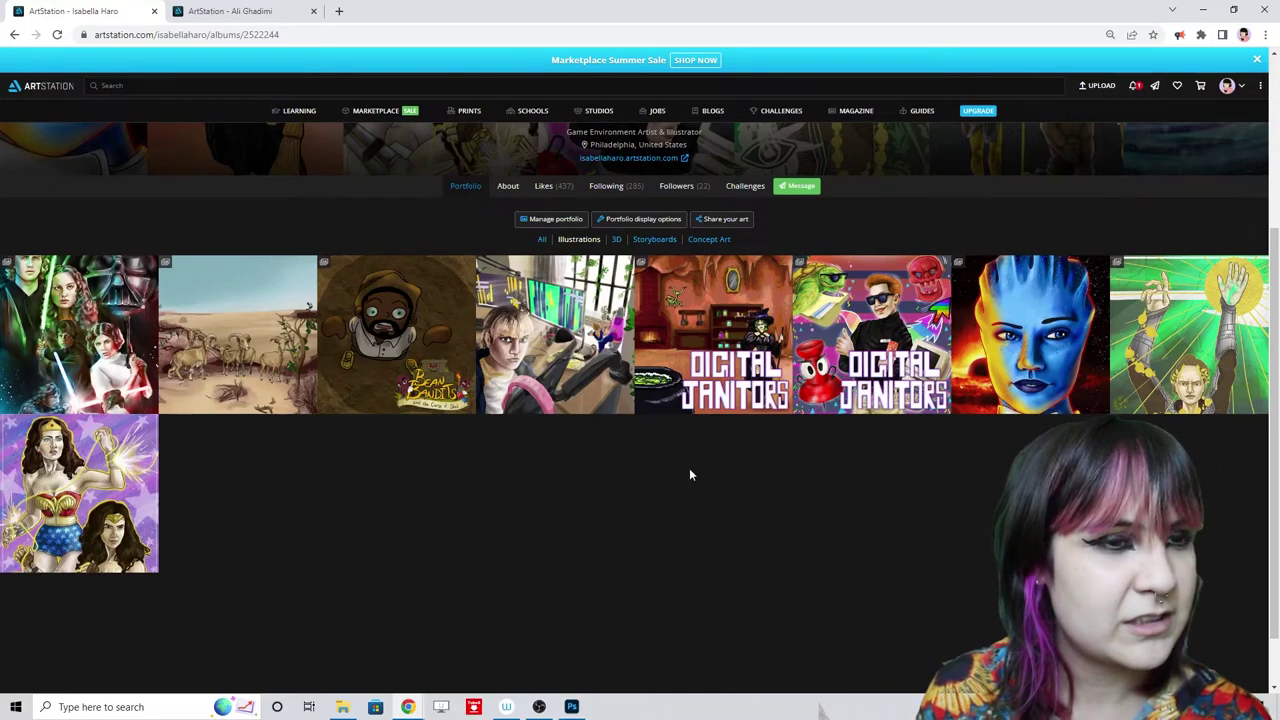
click(709, 239)
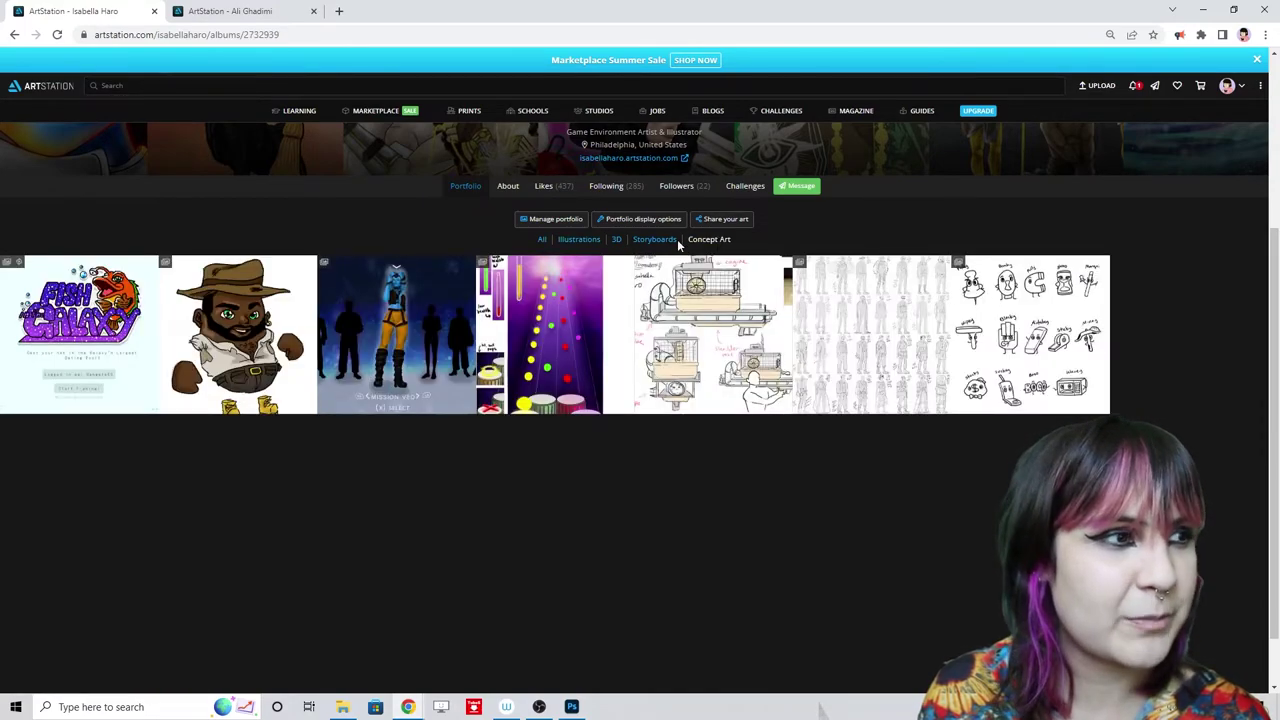
click(616, 240)
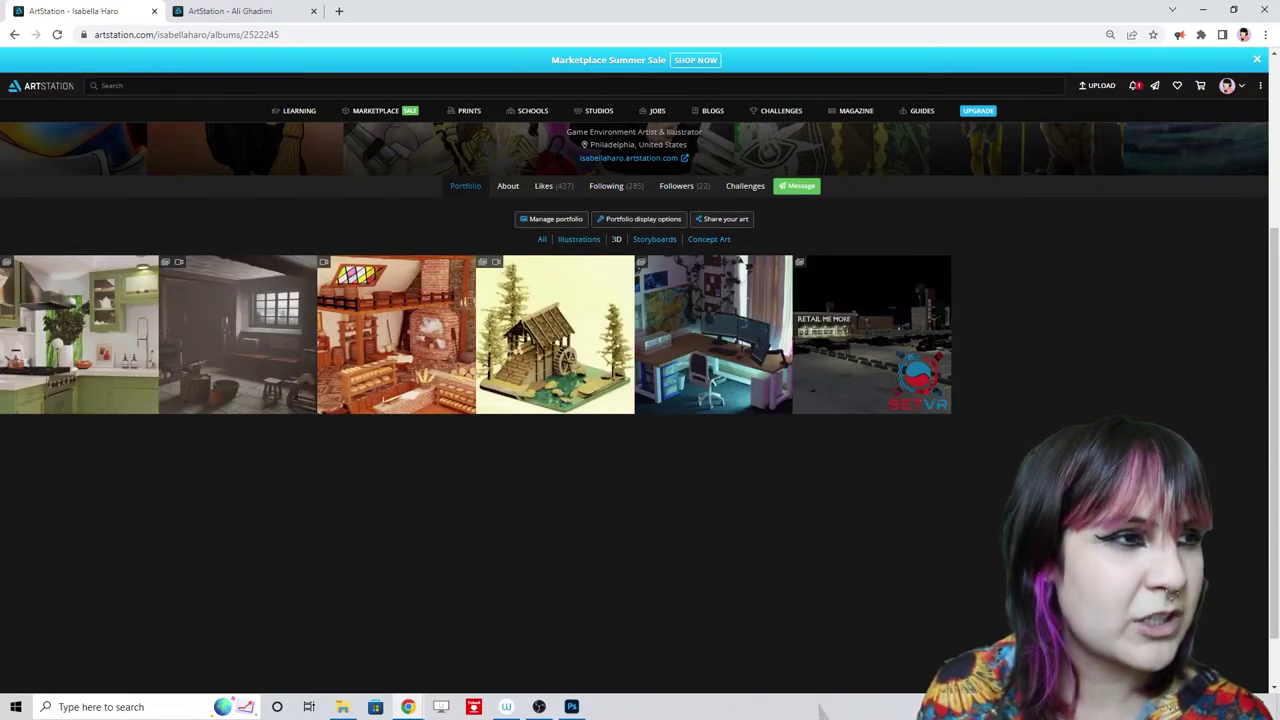
click(656, 241)
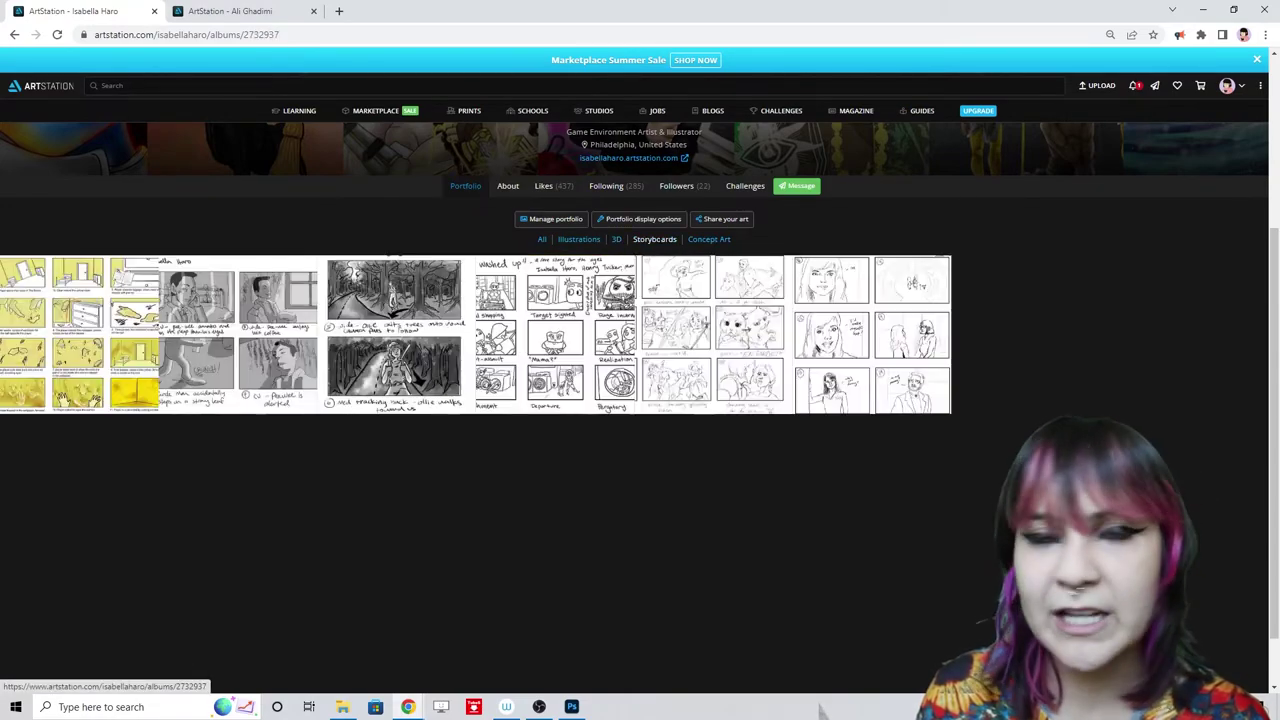
click(708, 240)
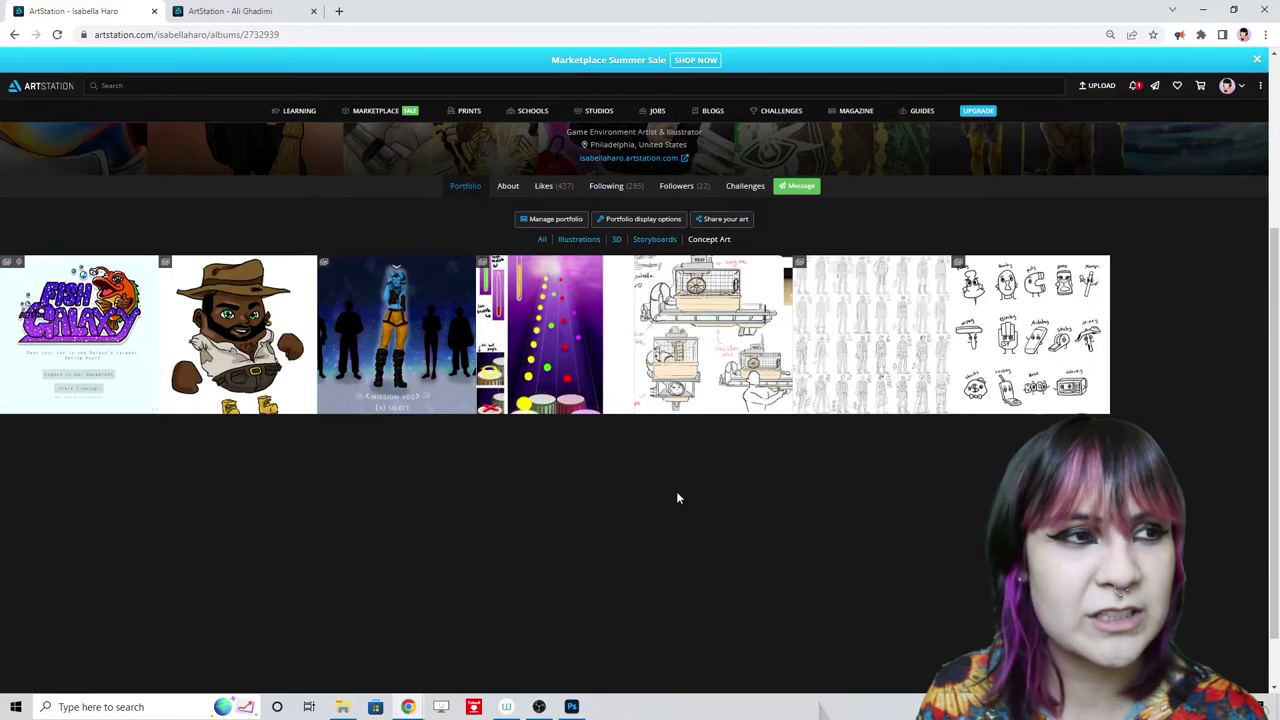
click(654, 241)
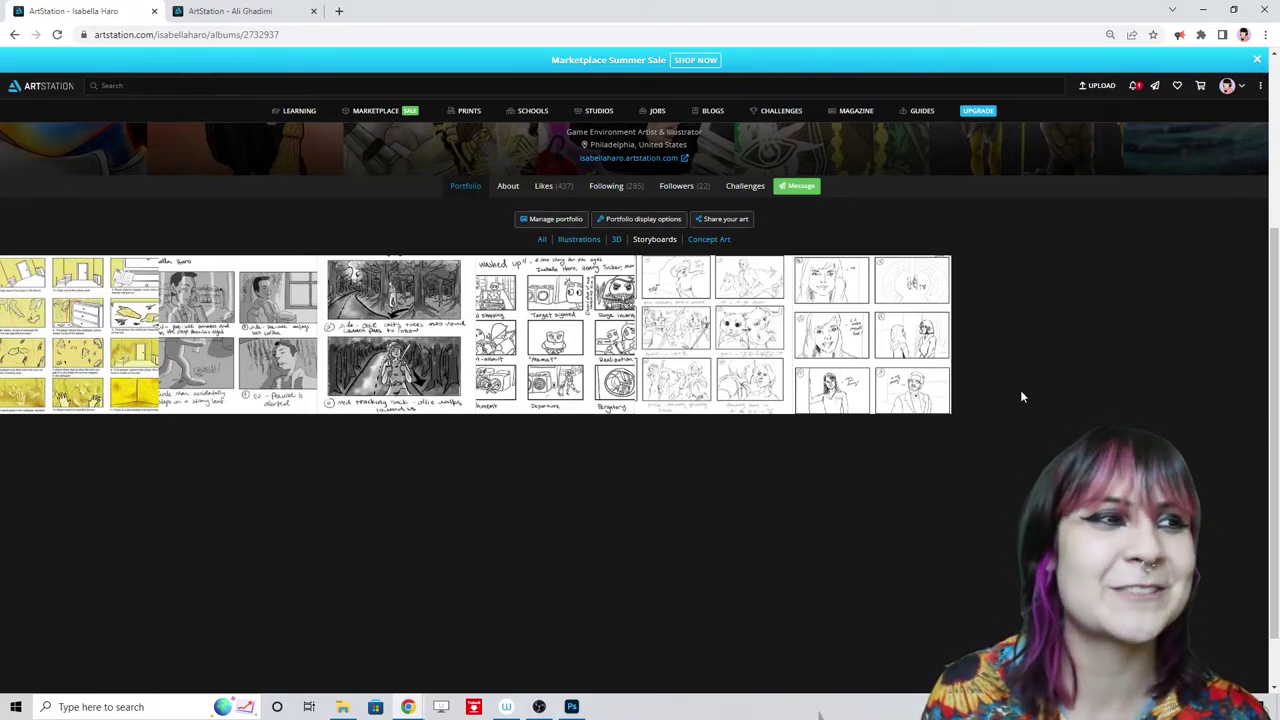
- Examine the full portfolio under All, followed by the thumbnails in the Illustrations album
scroll(926, 420, up, 2)
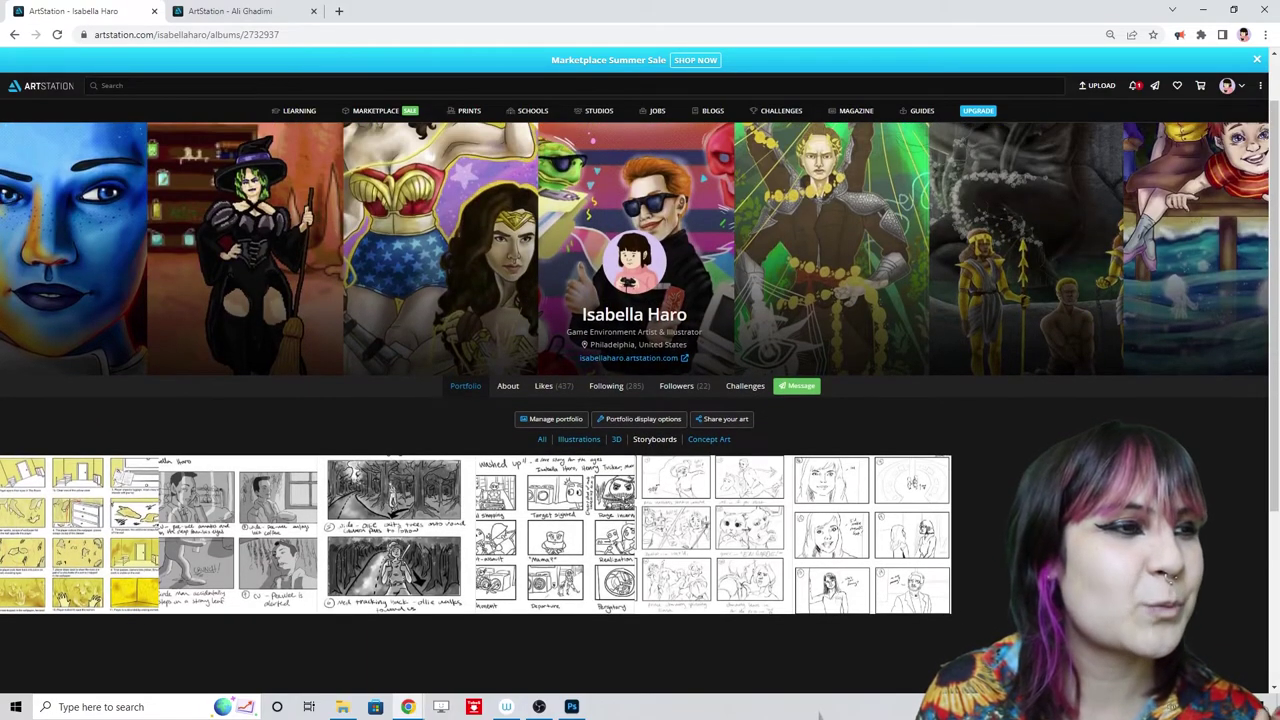
scroll(926, 420, up, 1)
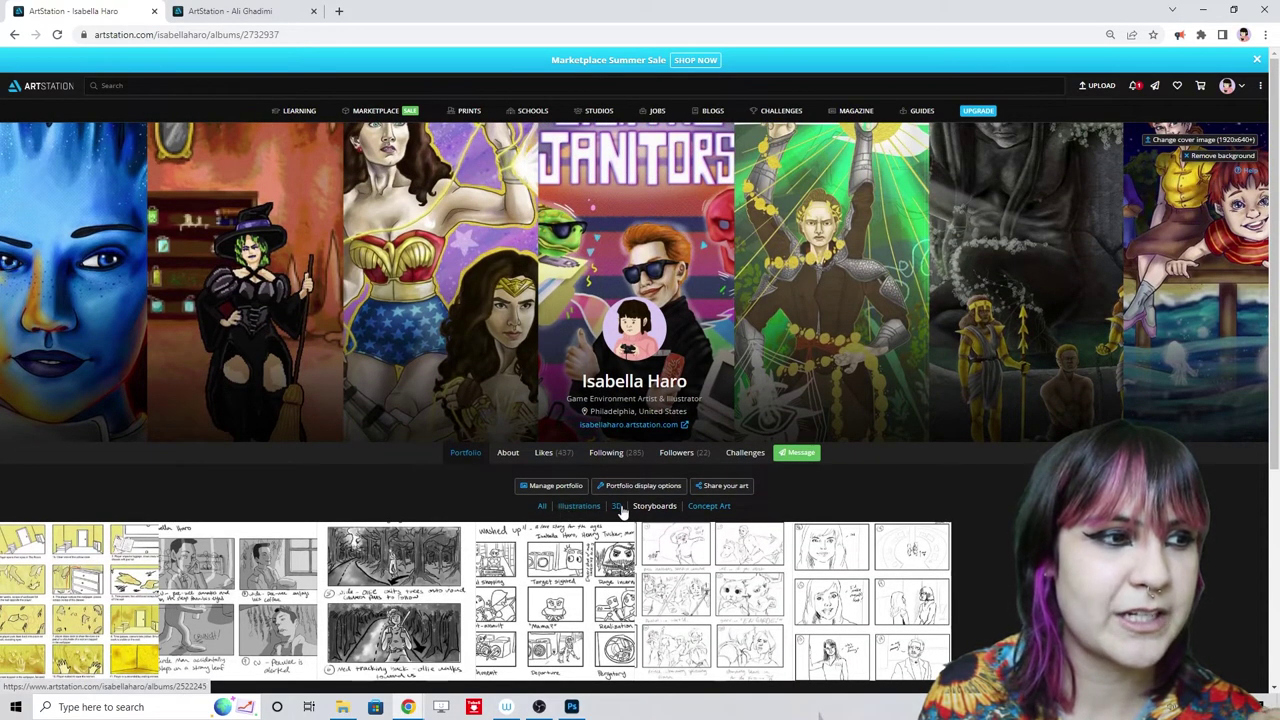
click(541, 506)
scroll(905, 462, down, 2)
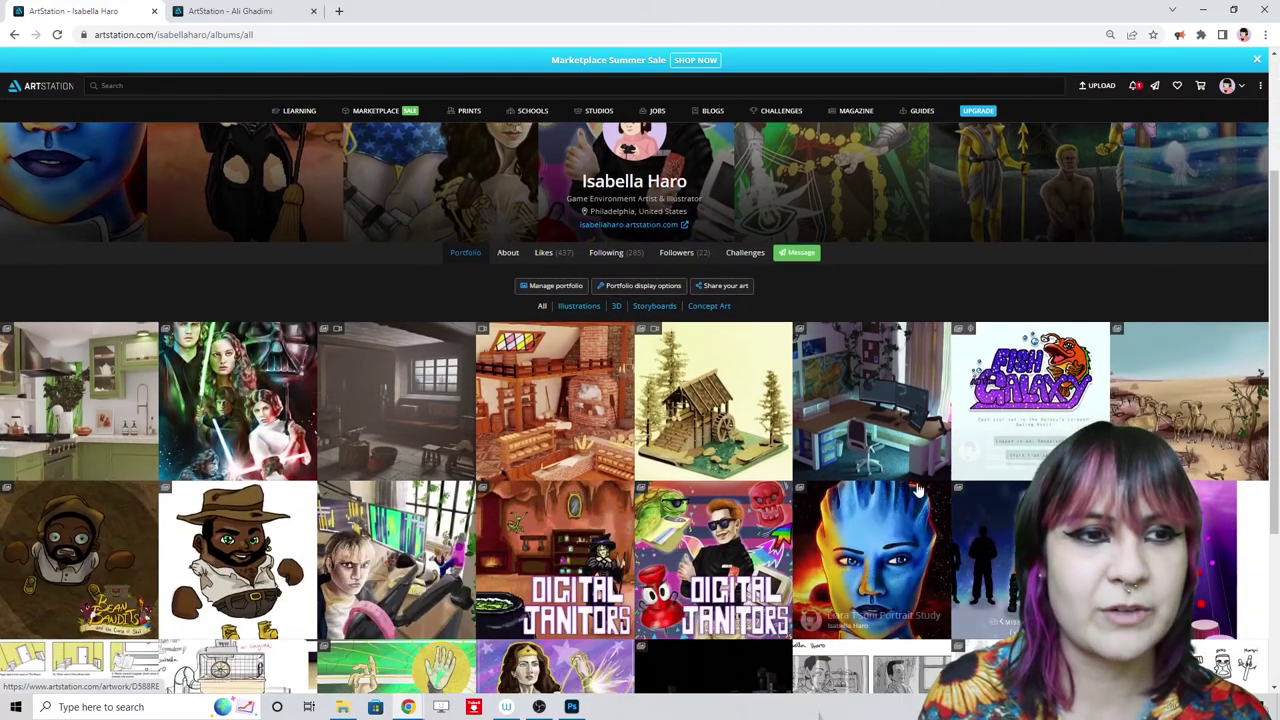
scroll(905, 462, up, 2)
click(580, 506)
scroll(600, 560, down, 2)
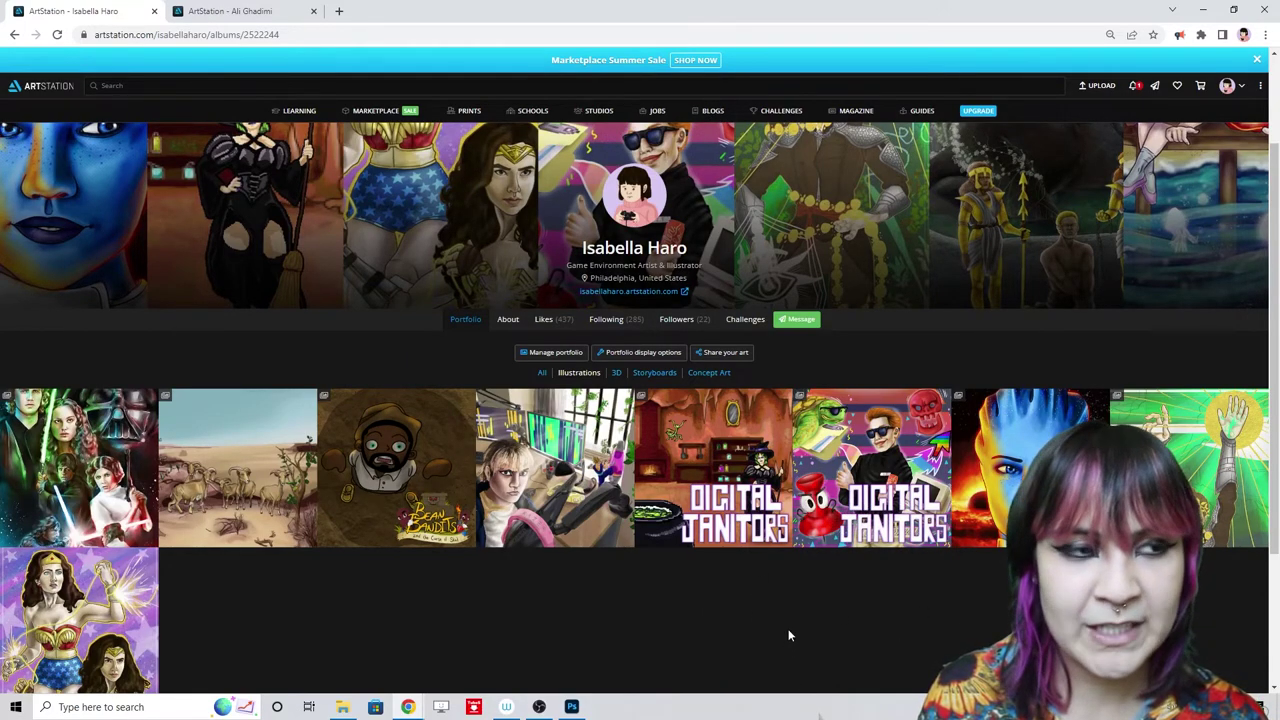
scroll(752, 570, down, 1)
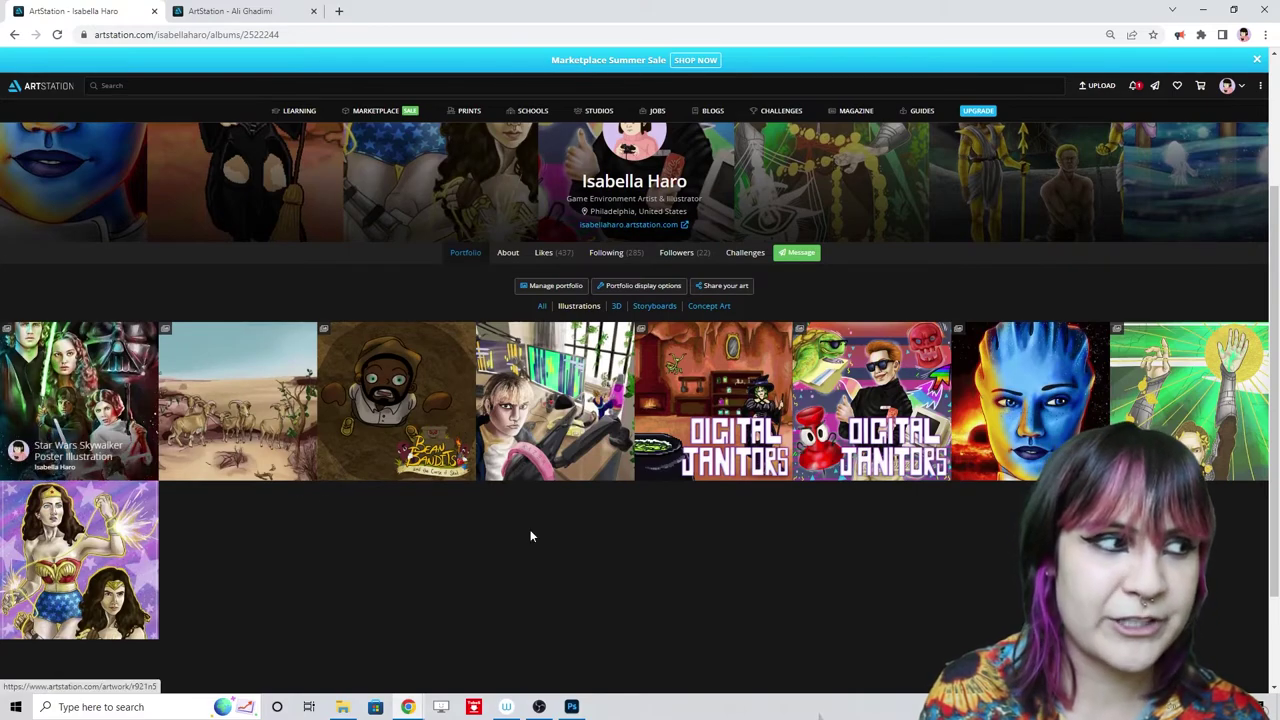
- Open the 3D album and compare its environment renders with the artworks in the profile's cover banner
click(616, 305)
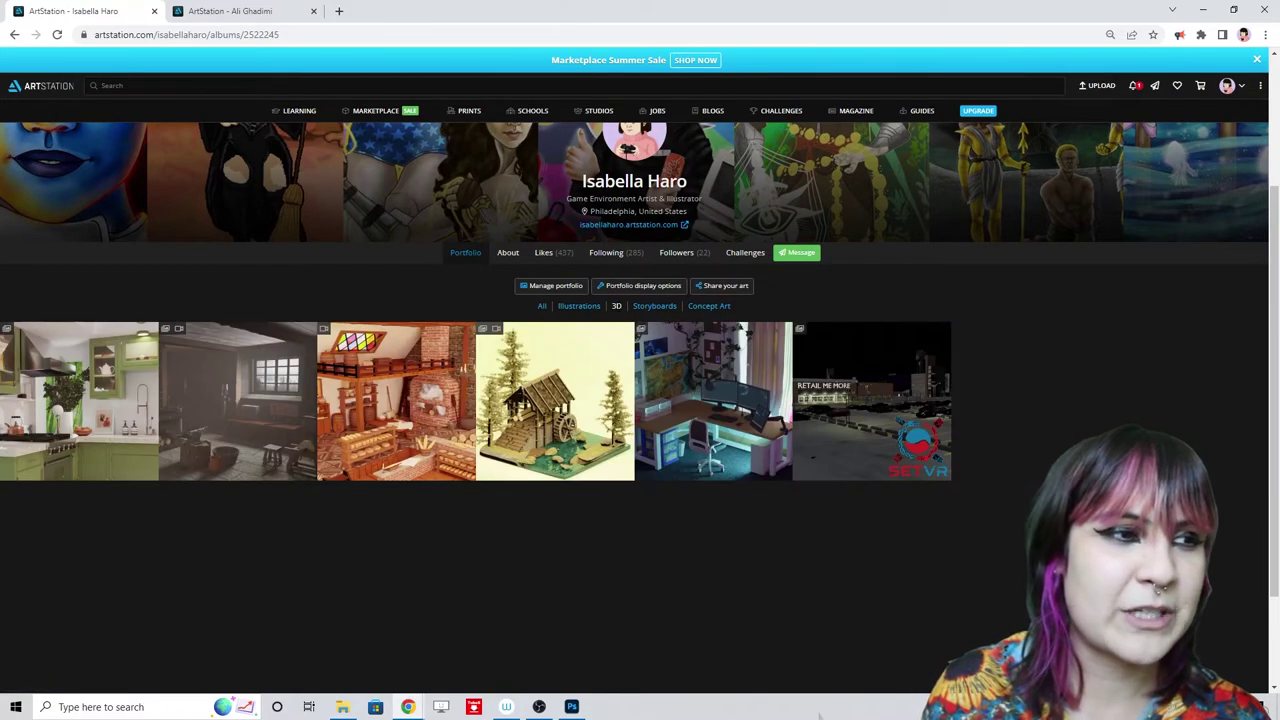
scroll(716, 574, up, 3)
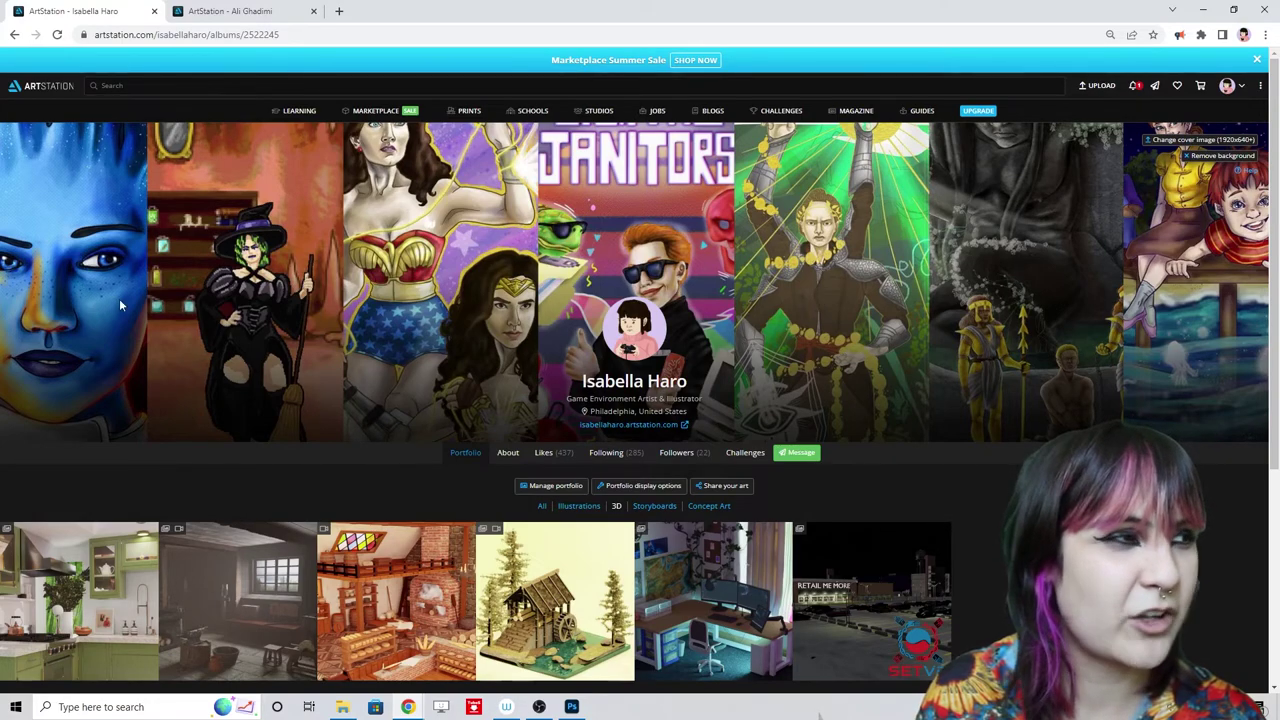
scroll(756, 449, down, 1)
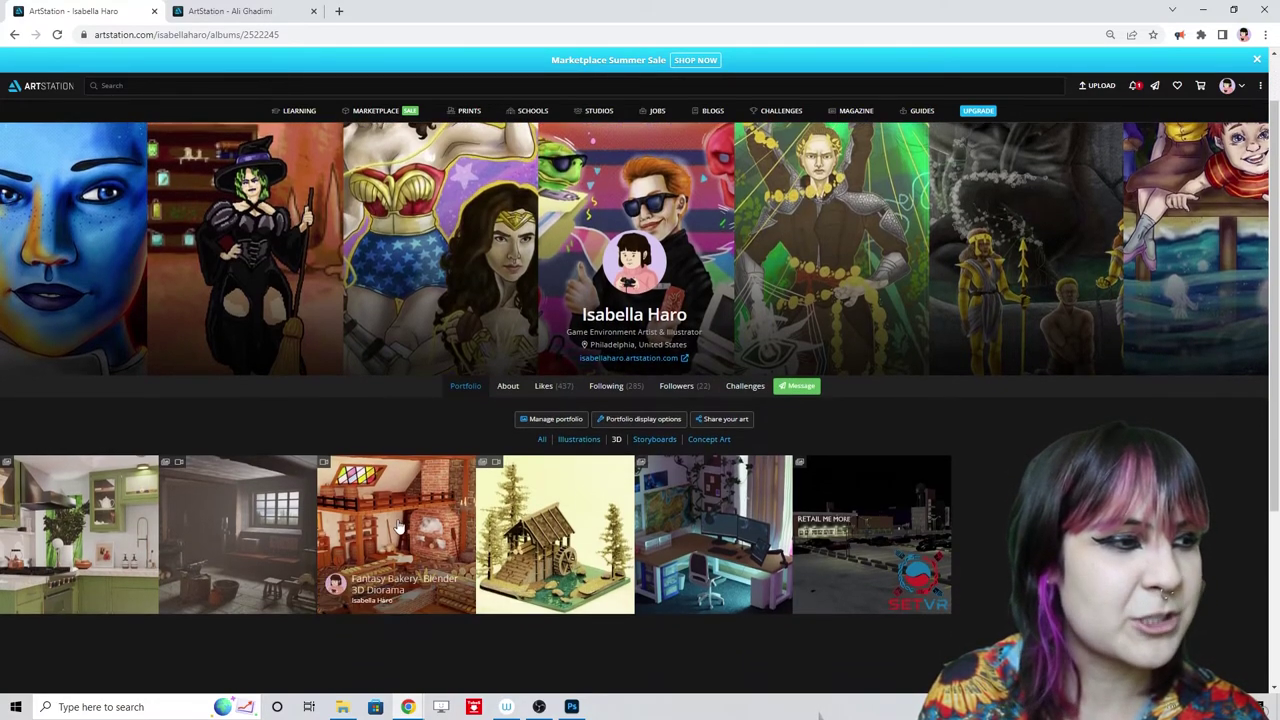
scroll(433, 513, up, 1)
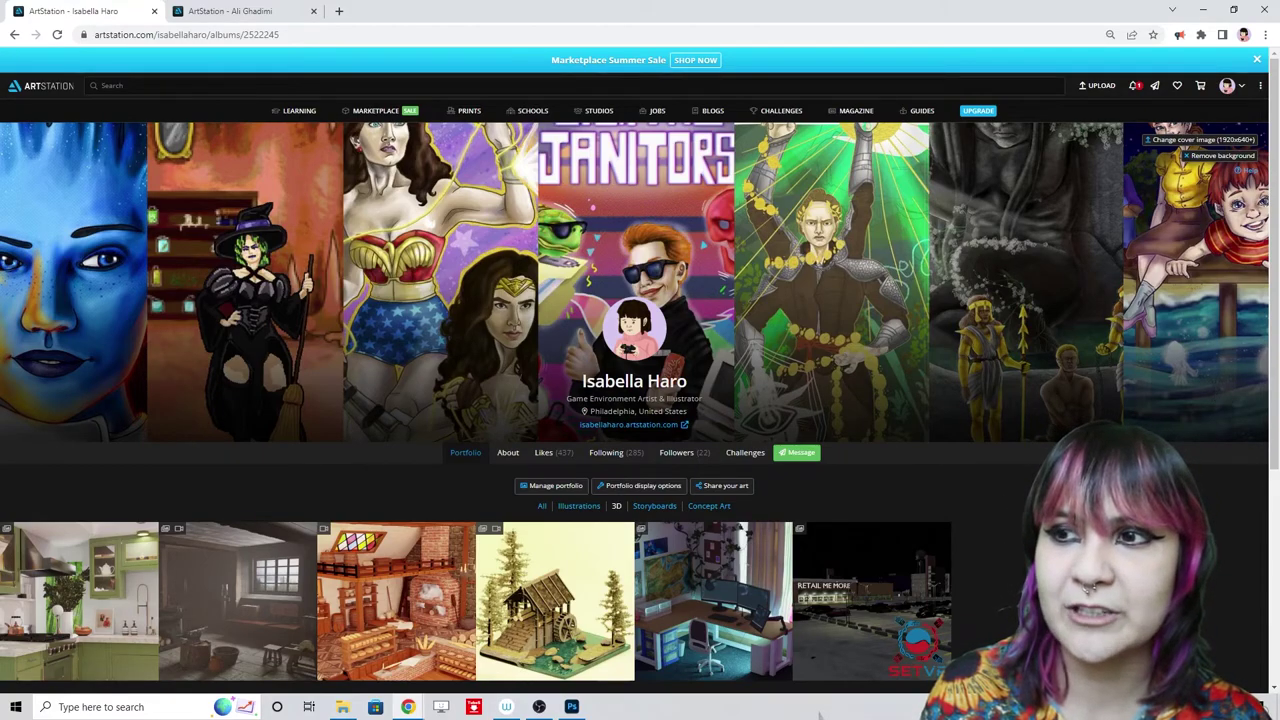
- Switch to Photoshop and copy the green kitchen render from JOHNSONkITCHENFINAL.png into ArtstationBanner.png
key(alt+Tab)
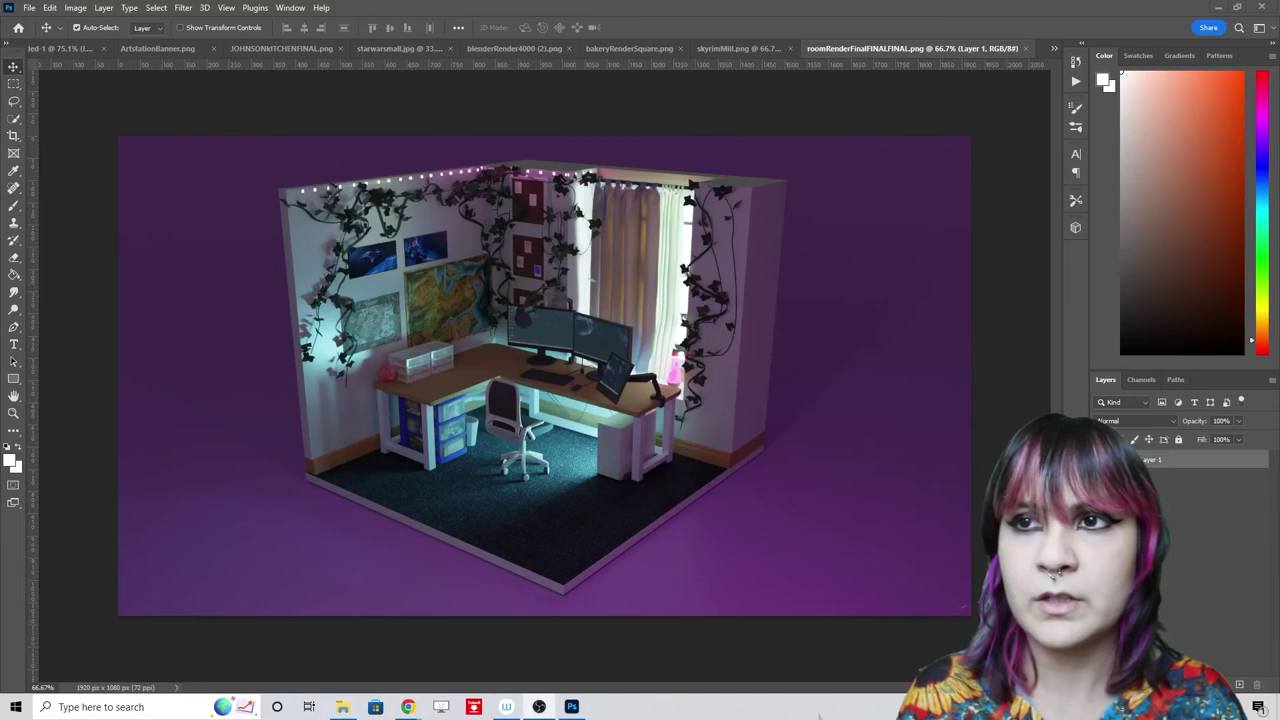
click(64, 51)
click(232, 48)
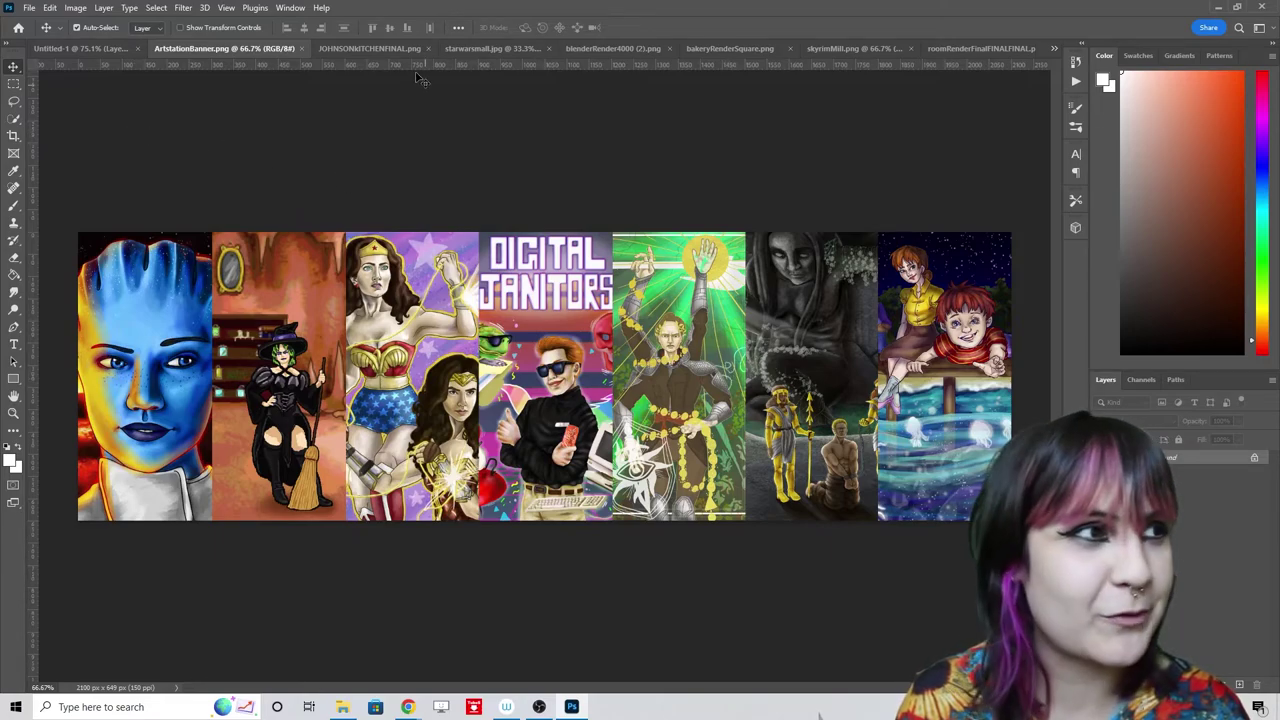
click(383, 48)
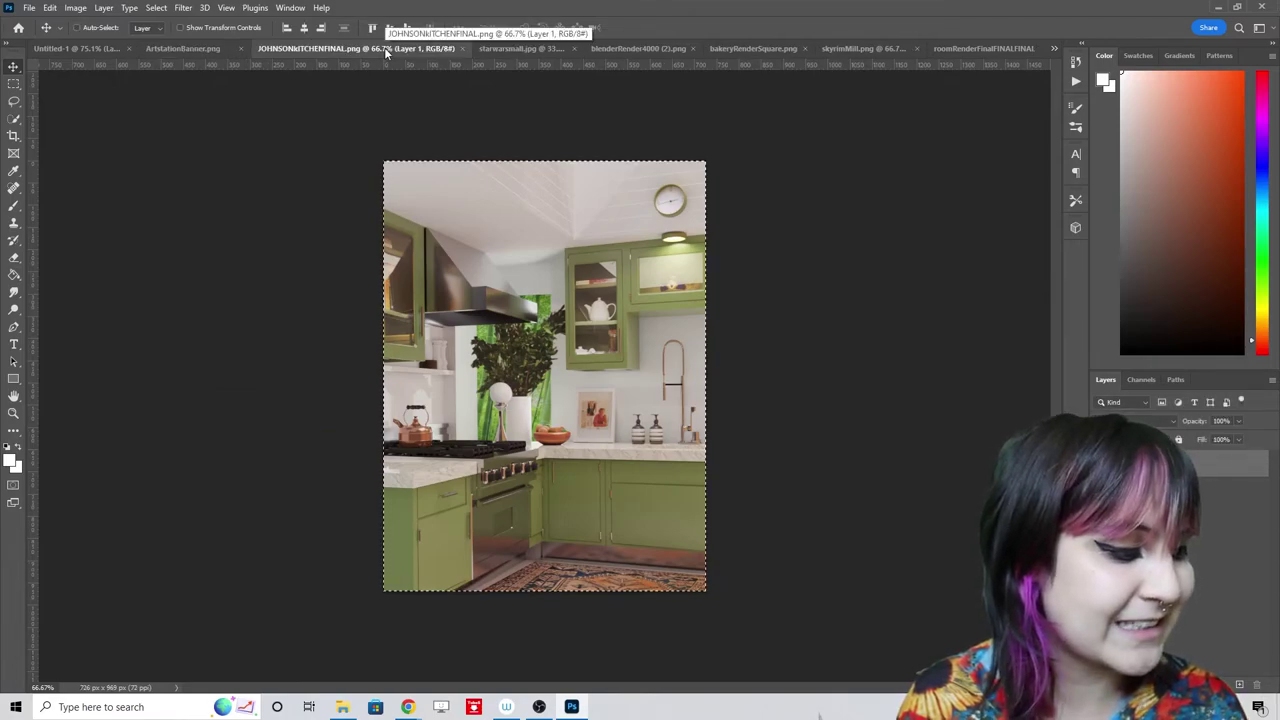
click(205, 47)
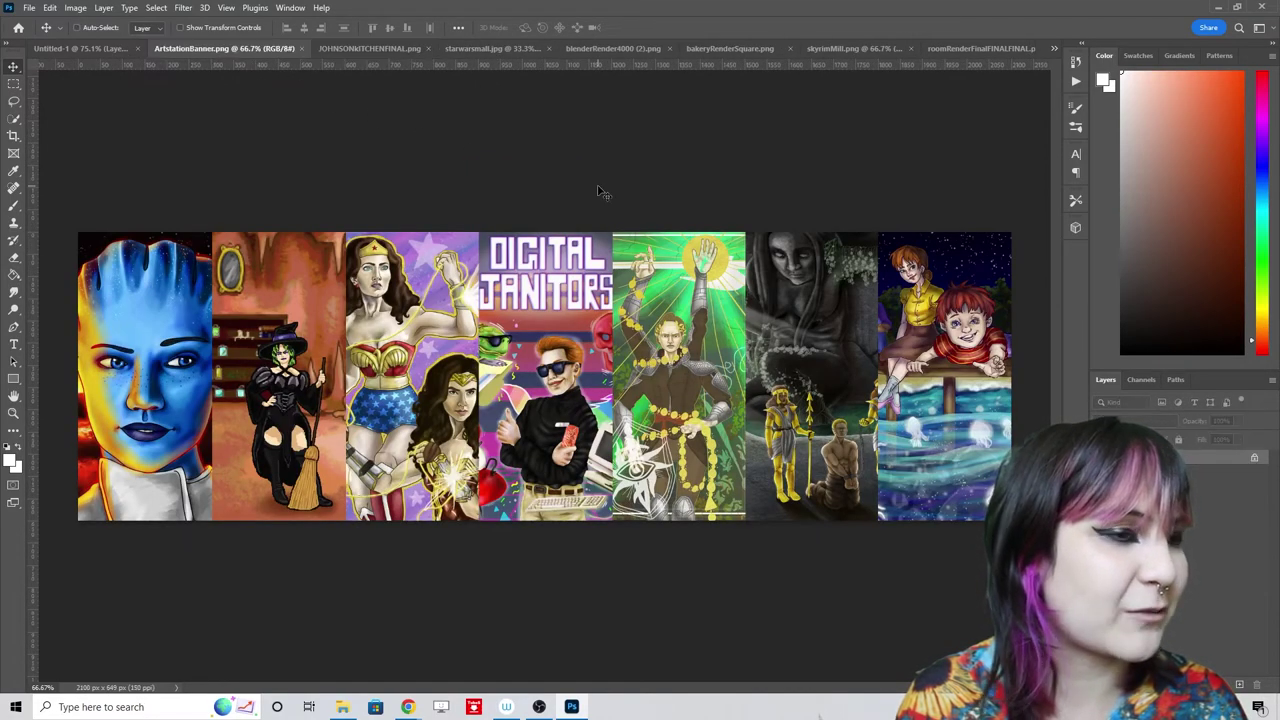
key(ctrl+v)
- Scale the pasted kitchen render down and place it over the dark statue artwork in the banner's sixth panel
key(ctrl+t)
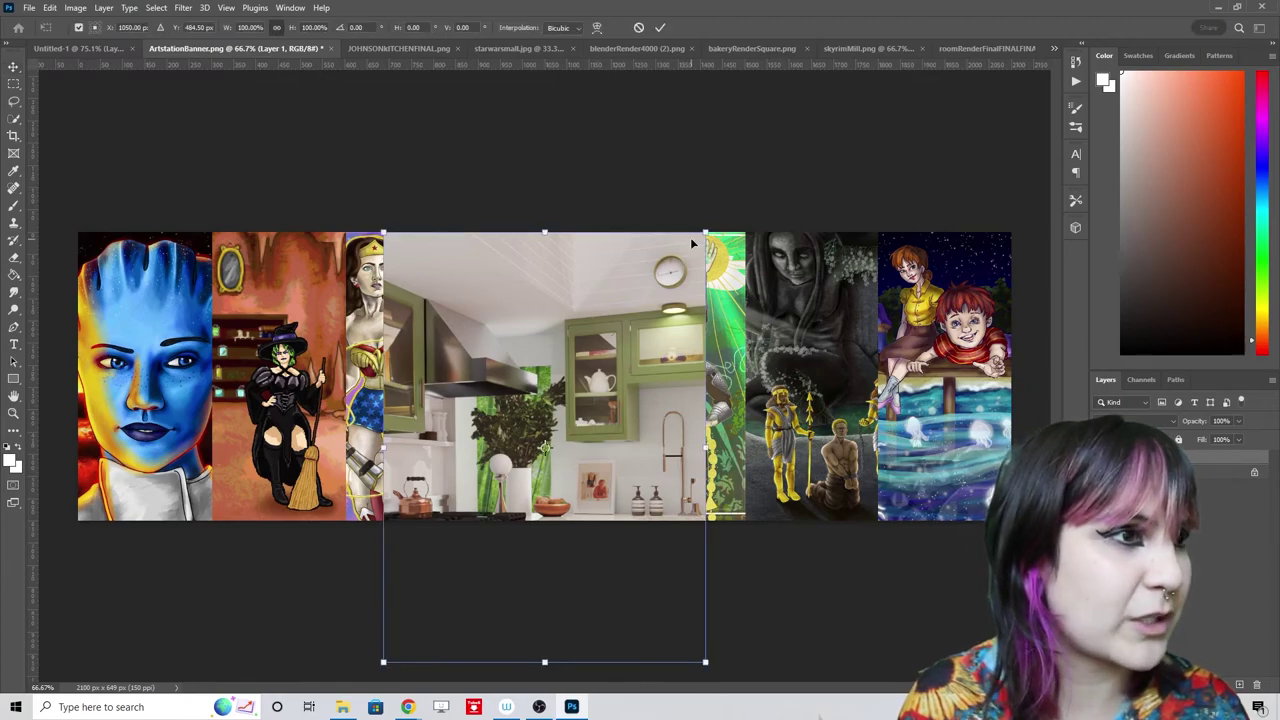
drag(701, 238, 563, 423)
drag(496, 500, 713, 350)
drag(767, 275, 834, 197)
drag(696, 375, 829, 384)
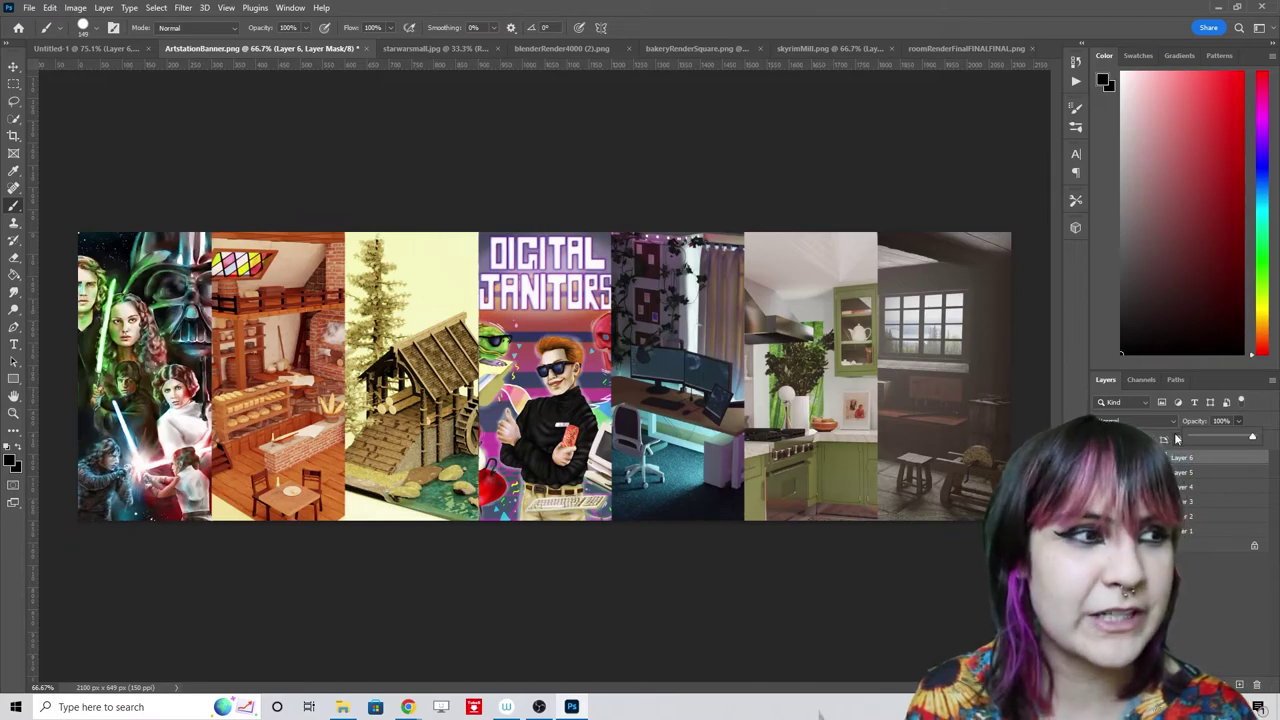
- Save the banner as ArtstationBanner2.png and upload it as the cover image of the ArtStation profile
click(28, 8)
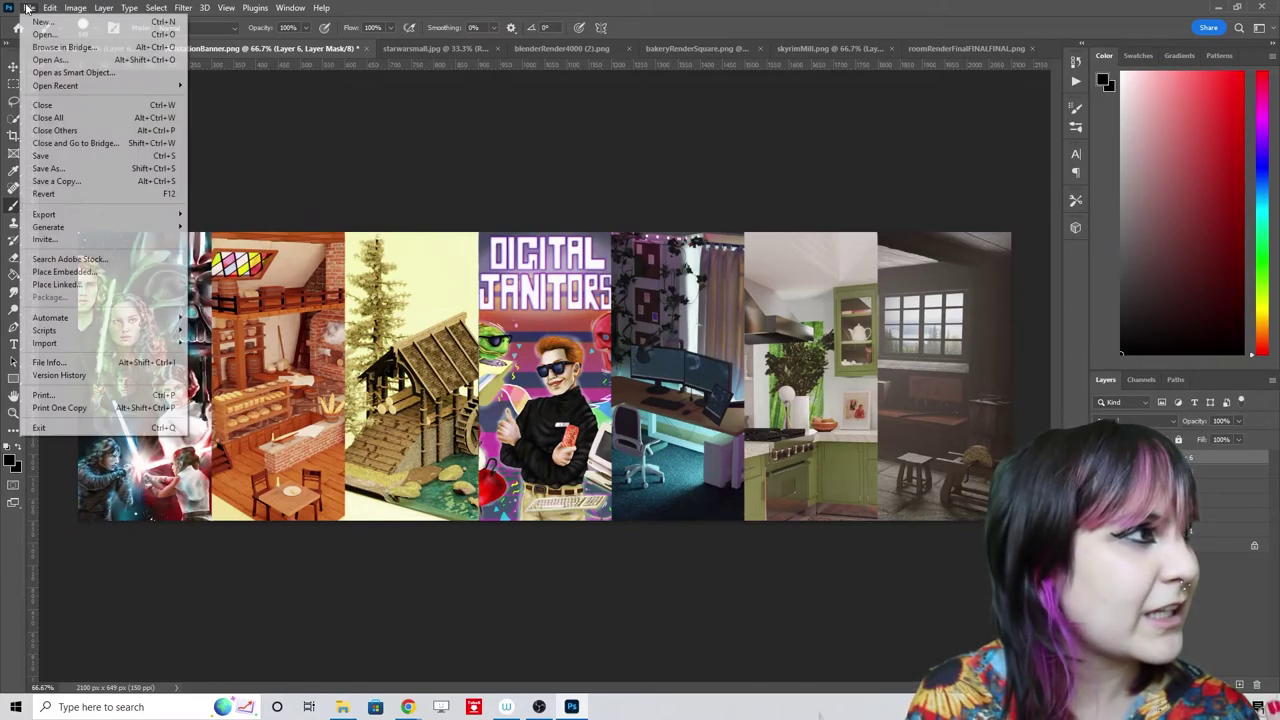
key(Escape)
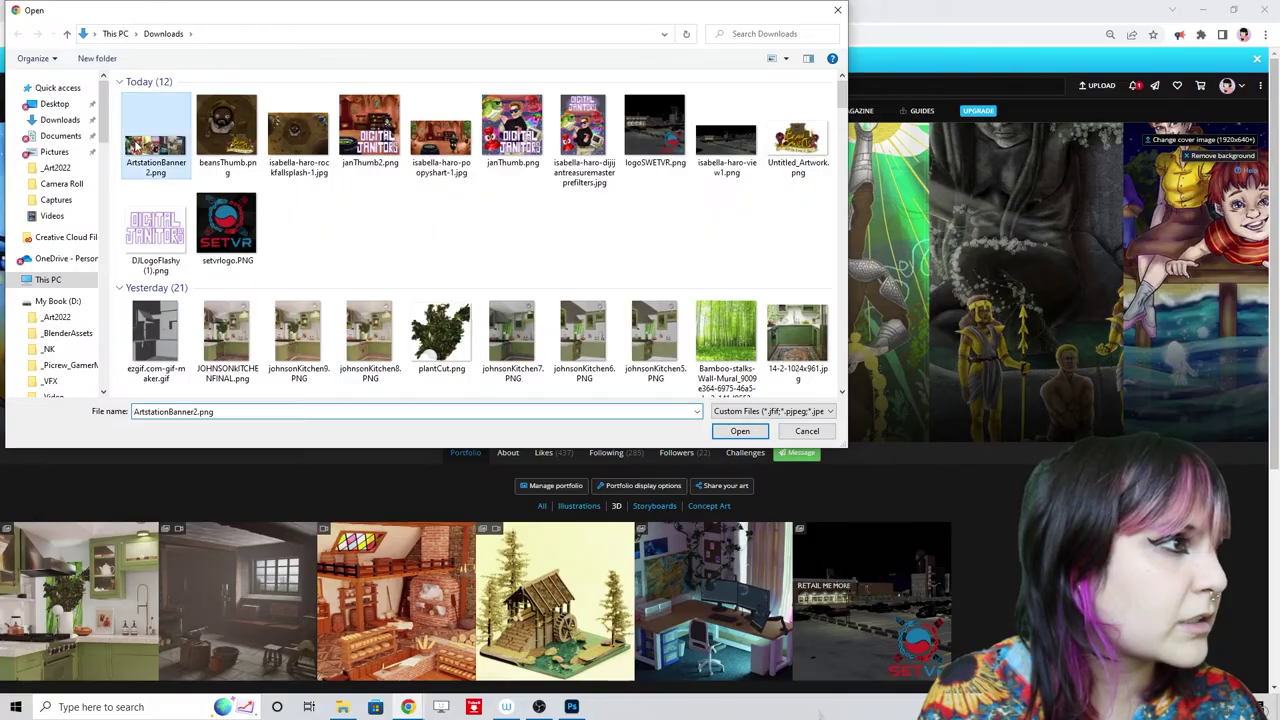
key(Return)
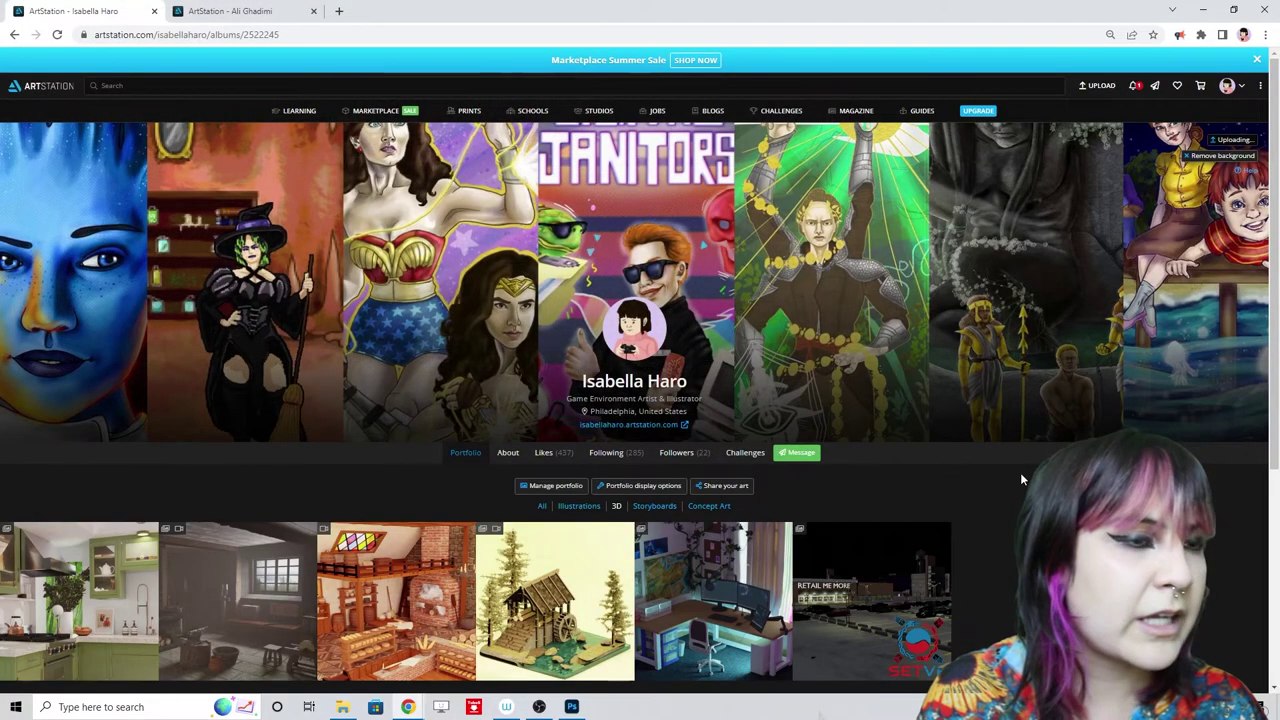